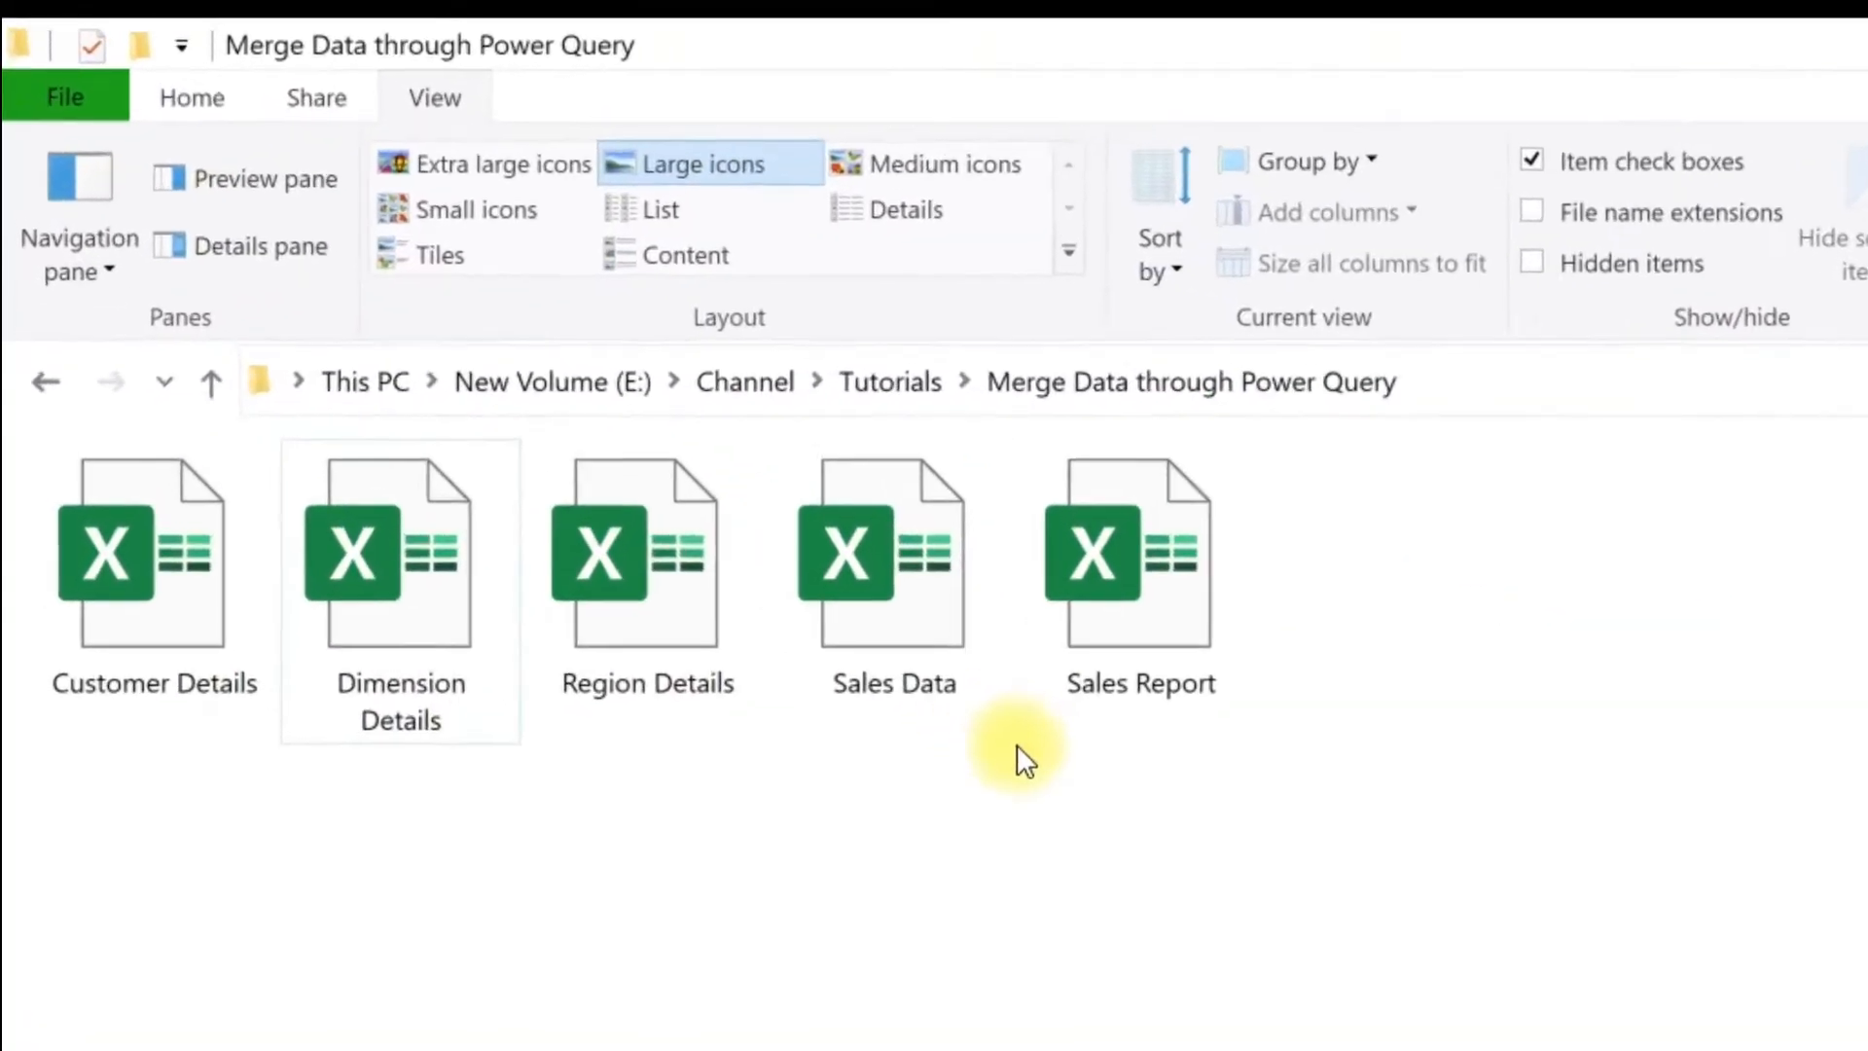
- Examine the four input workbooks and the Sales Report workbook in the Merge Data through Power Query folder
{"action": "left_click_drag", "start_coordinate": [1088, 794], "coordinate": [7, 579]}
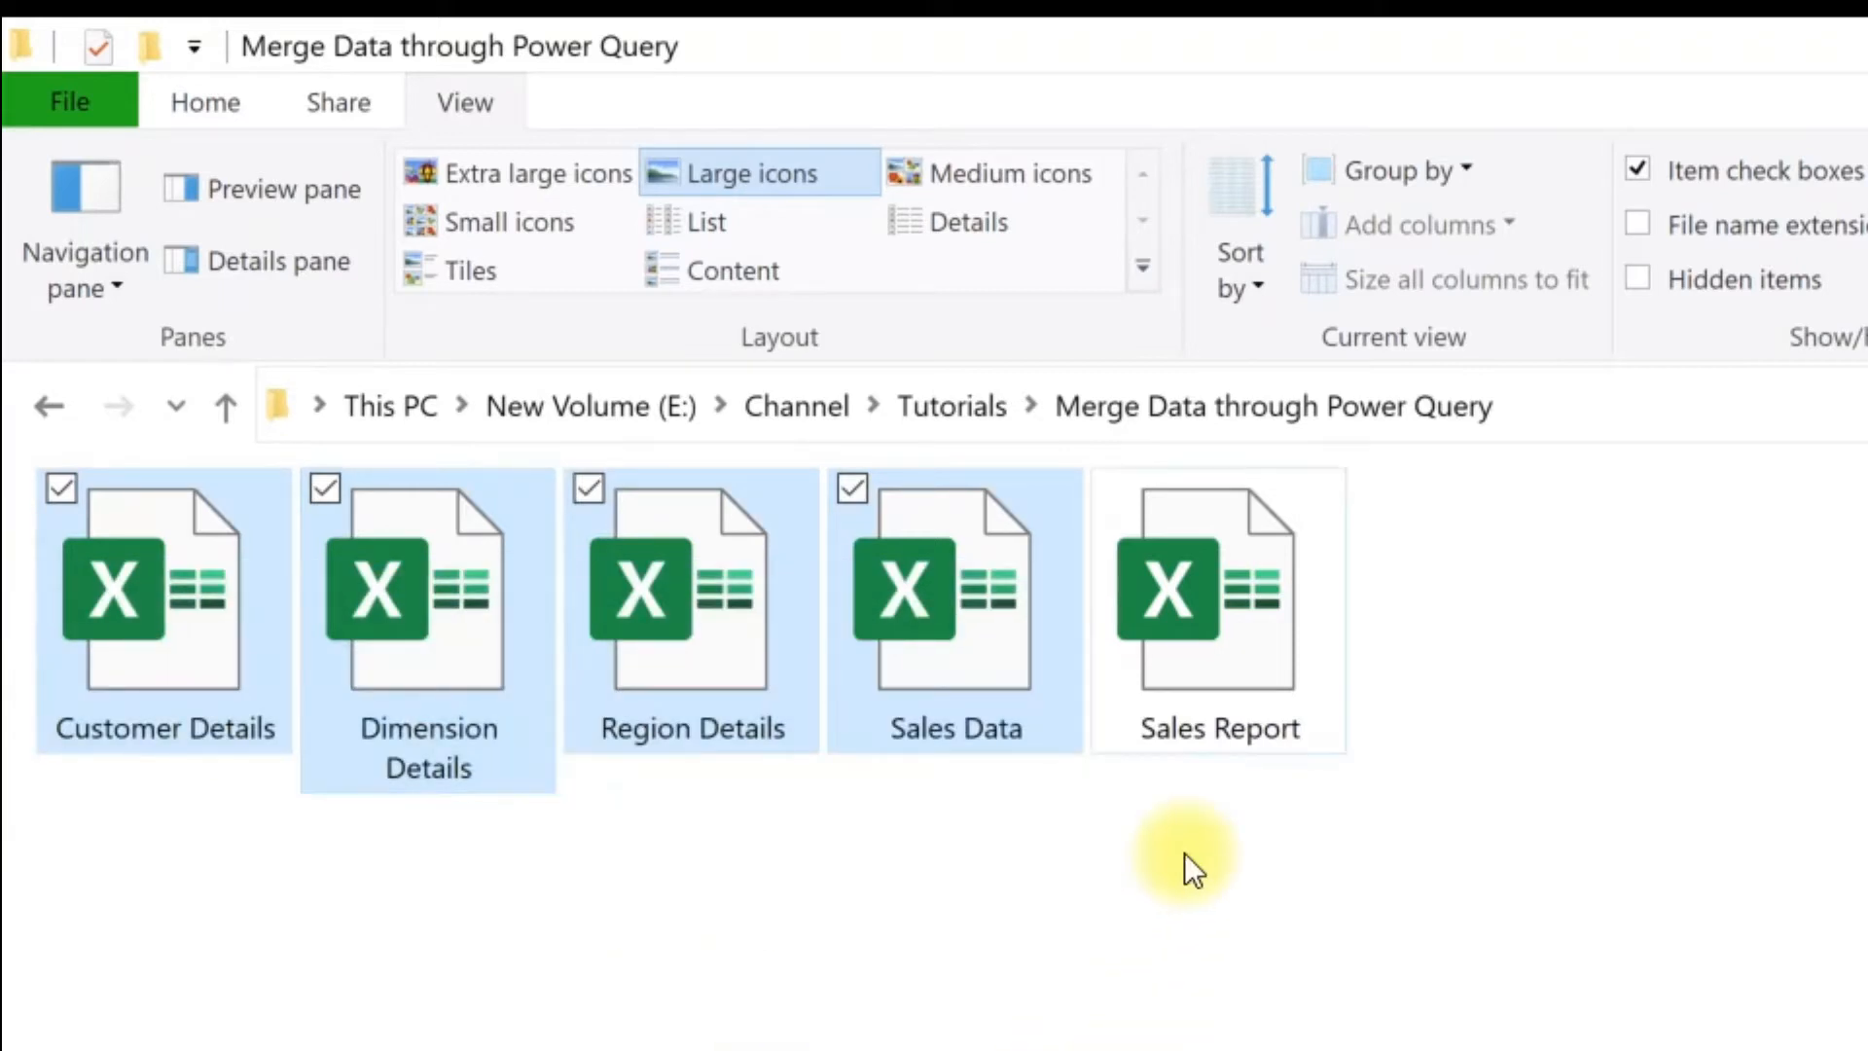
{"action": "left_click", "coordinate": [1240, 638]}
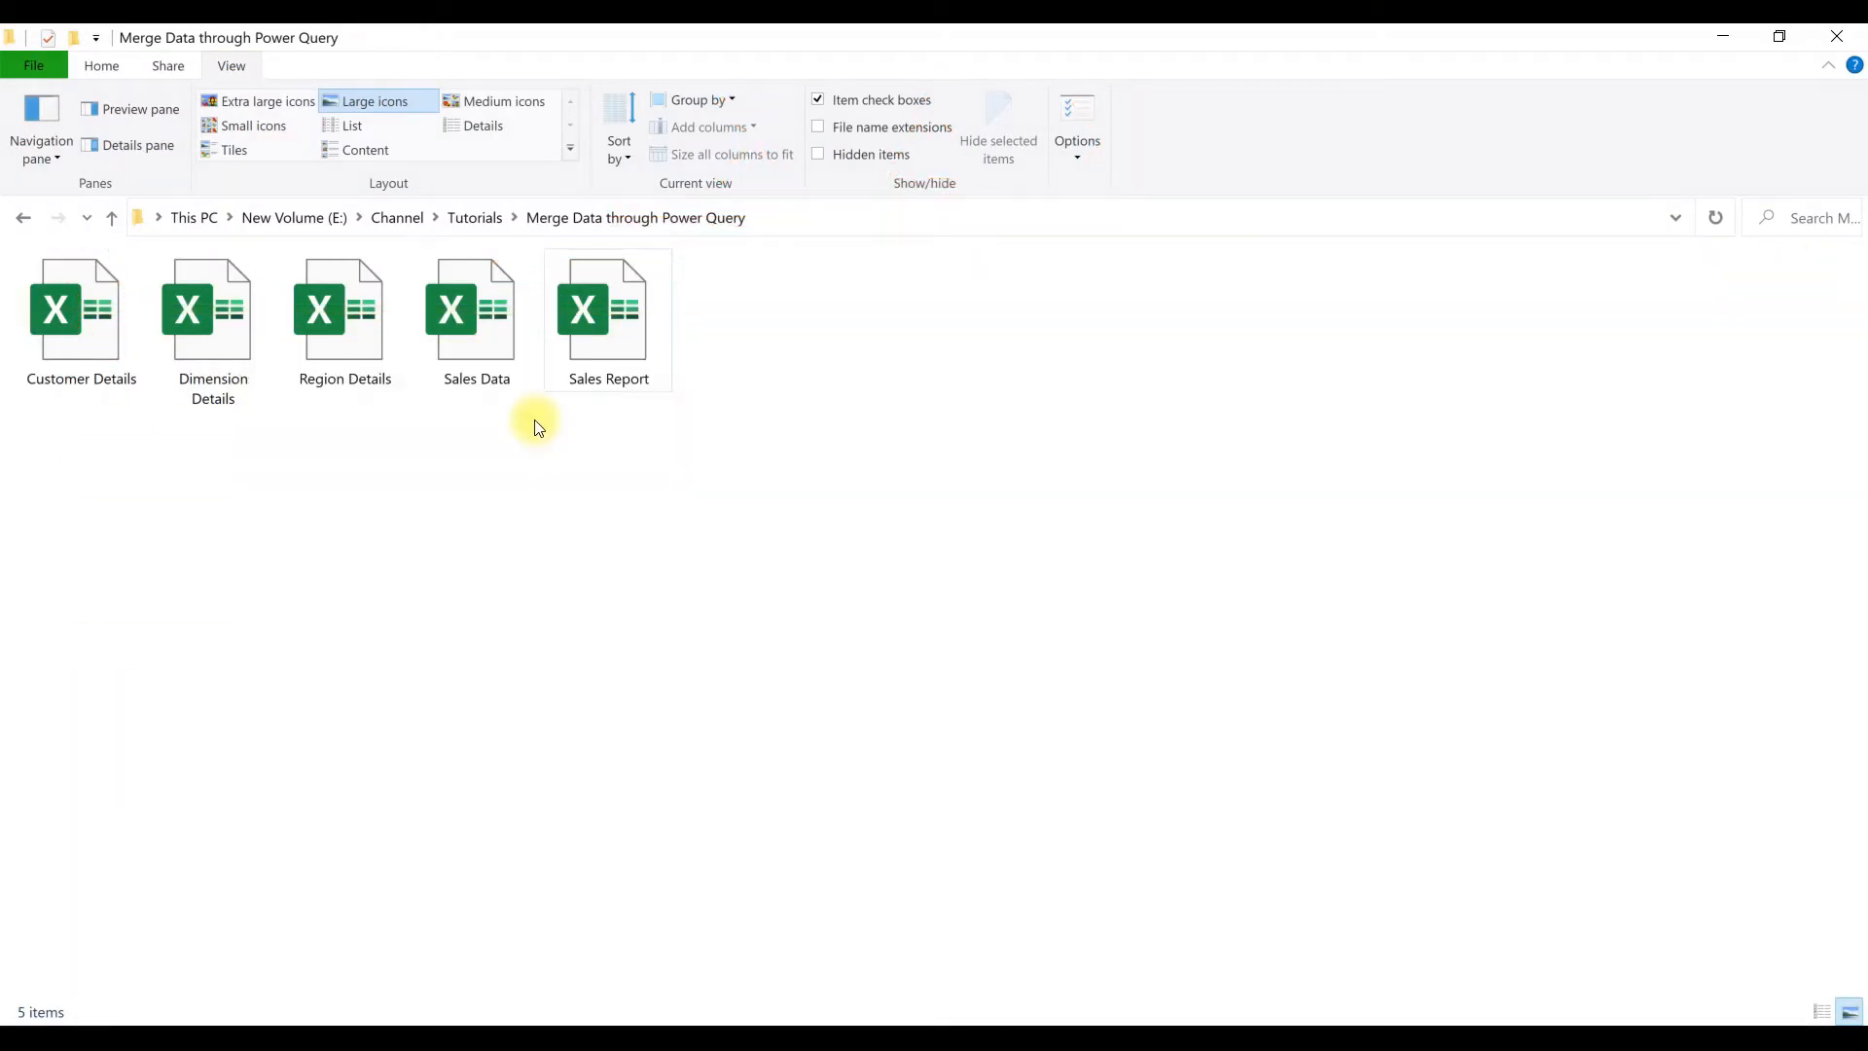
{"action": "left_click_drag", "start_coordinate": [535, 421], "coordinate": [48, 272]}
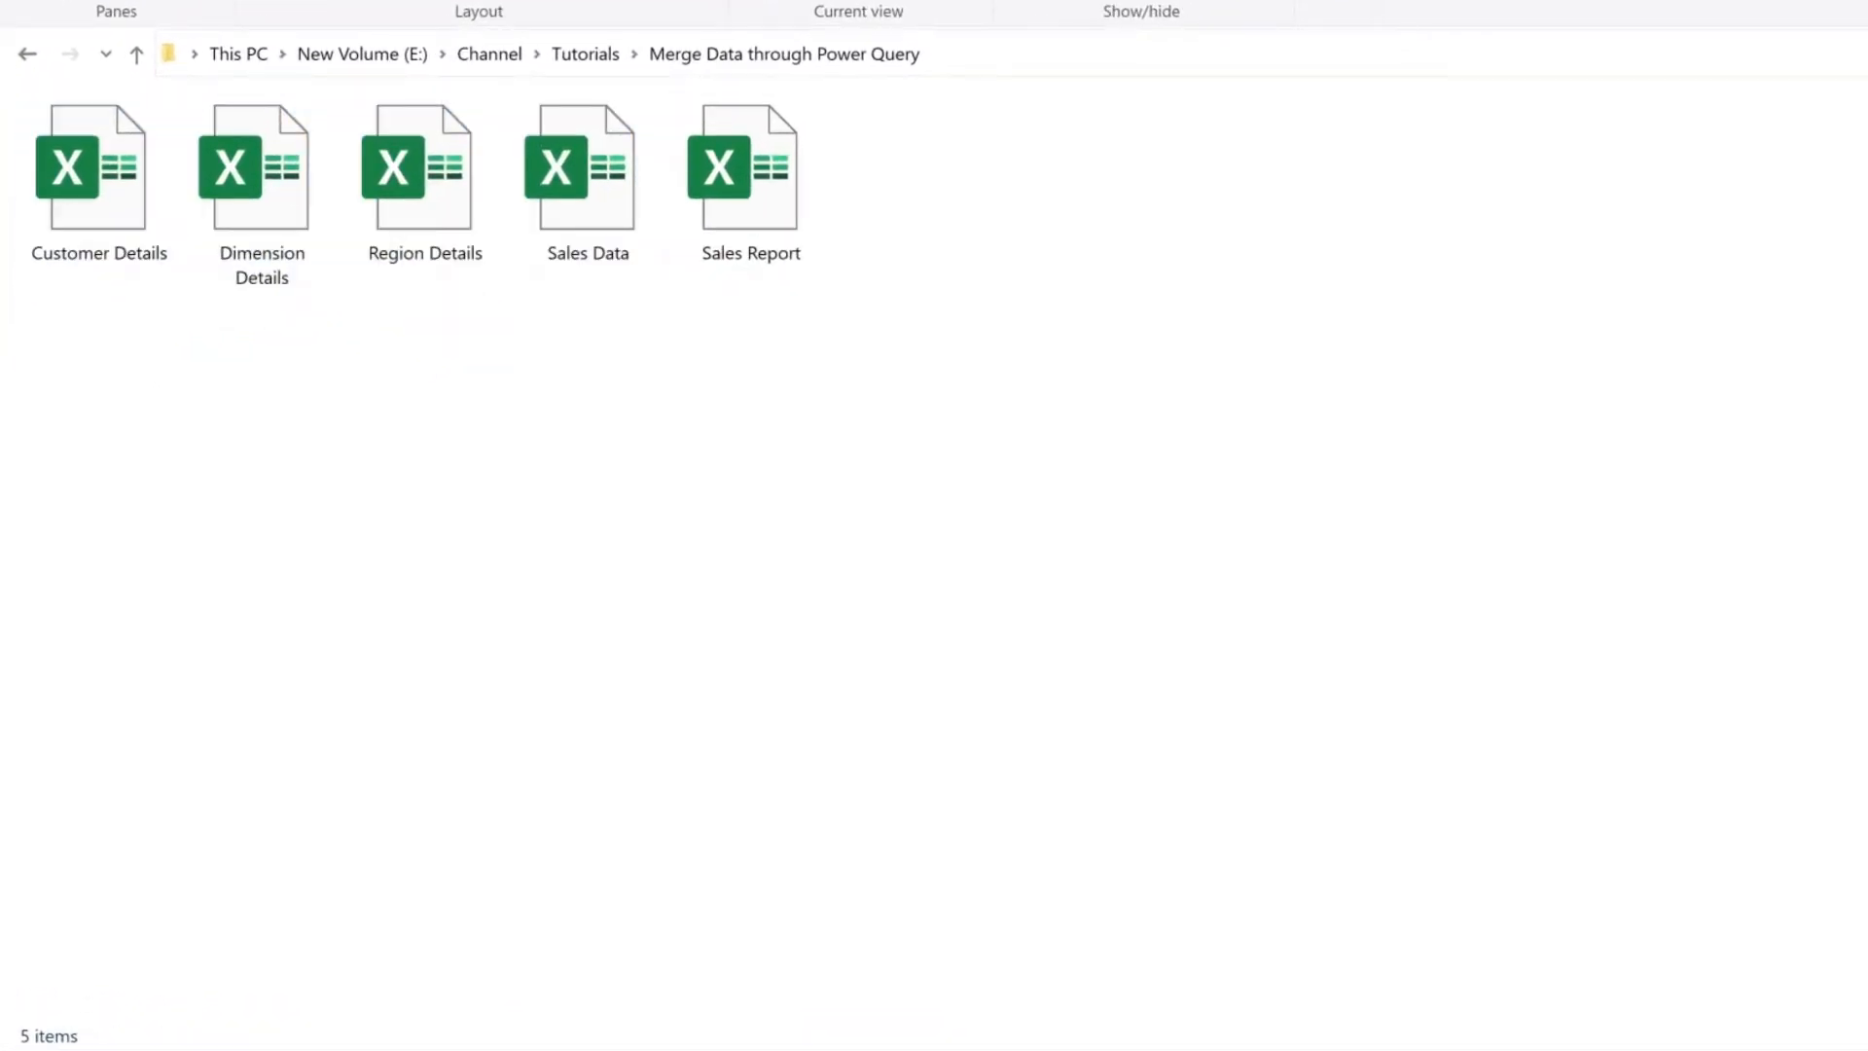
- Switch to the Sales Data workbook in Excel and review its column headings from Customer ID through Value
{"action": "left_click", "coordinate": [584, 1017]}
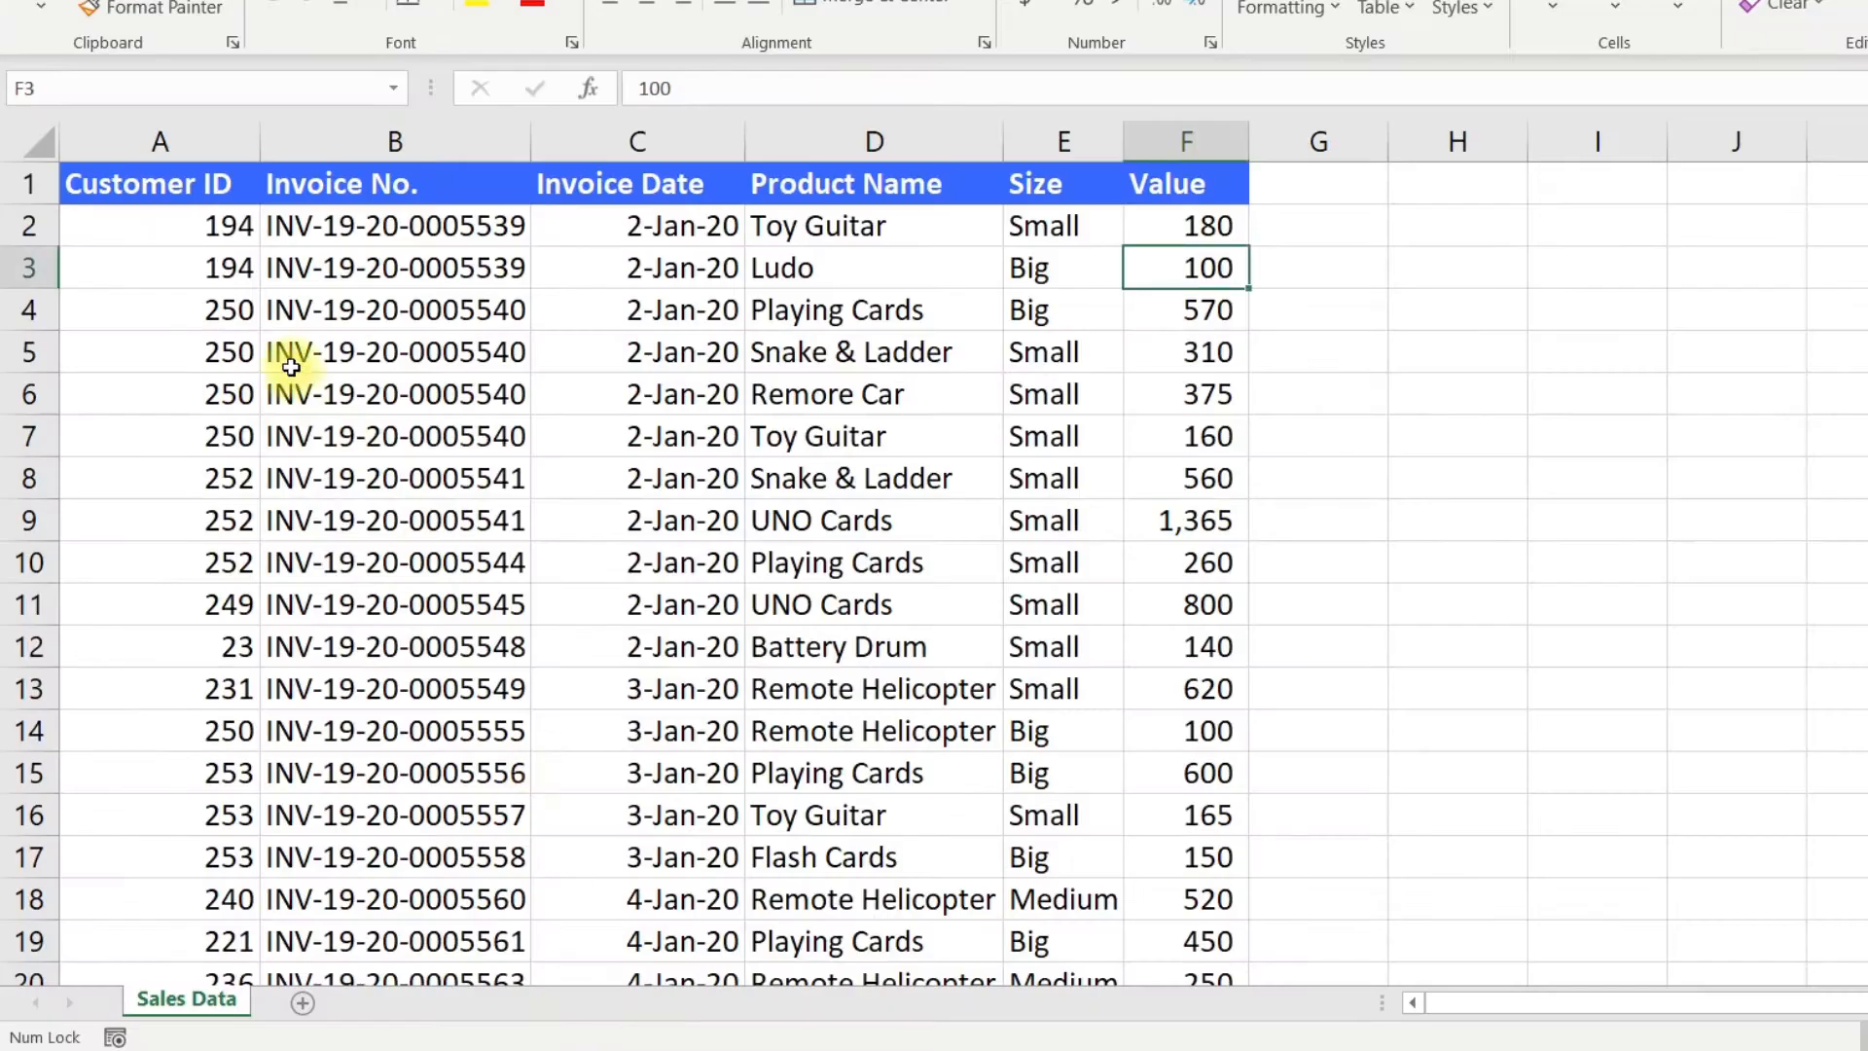
{"action": "left_click", "coordinate": [217, 184]}
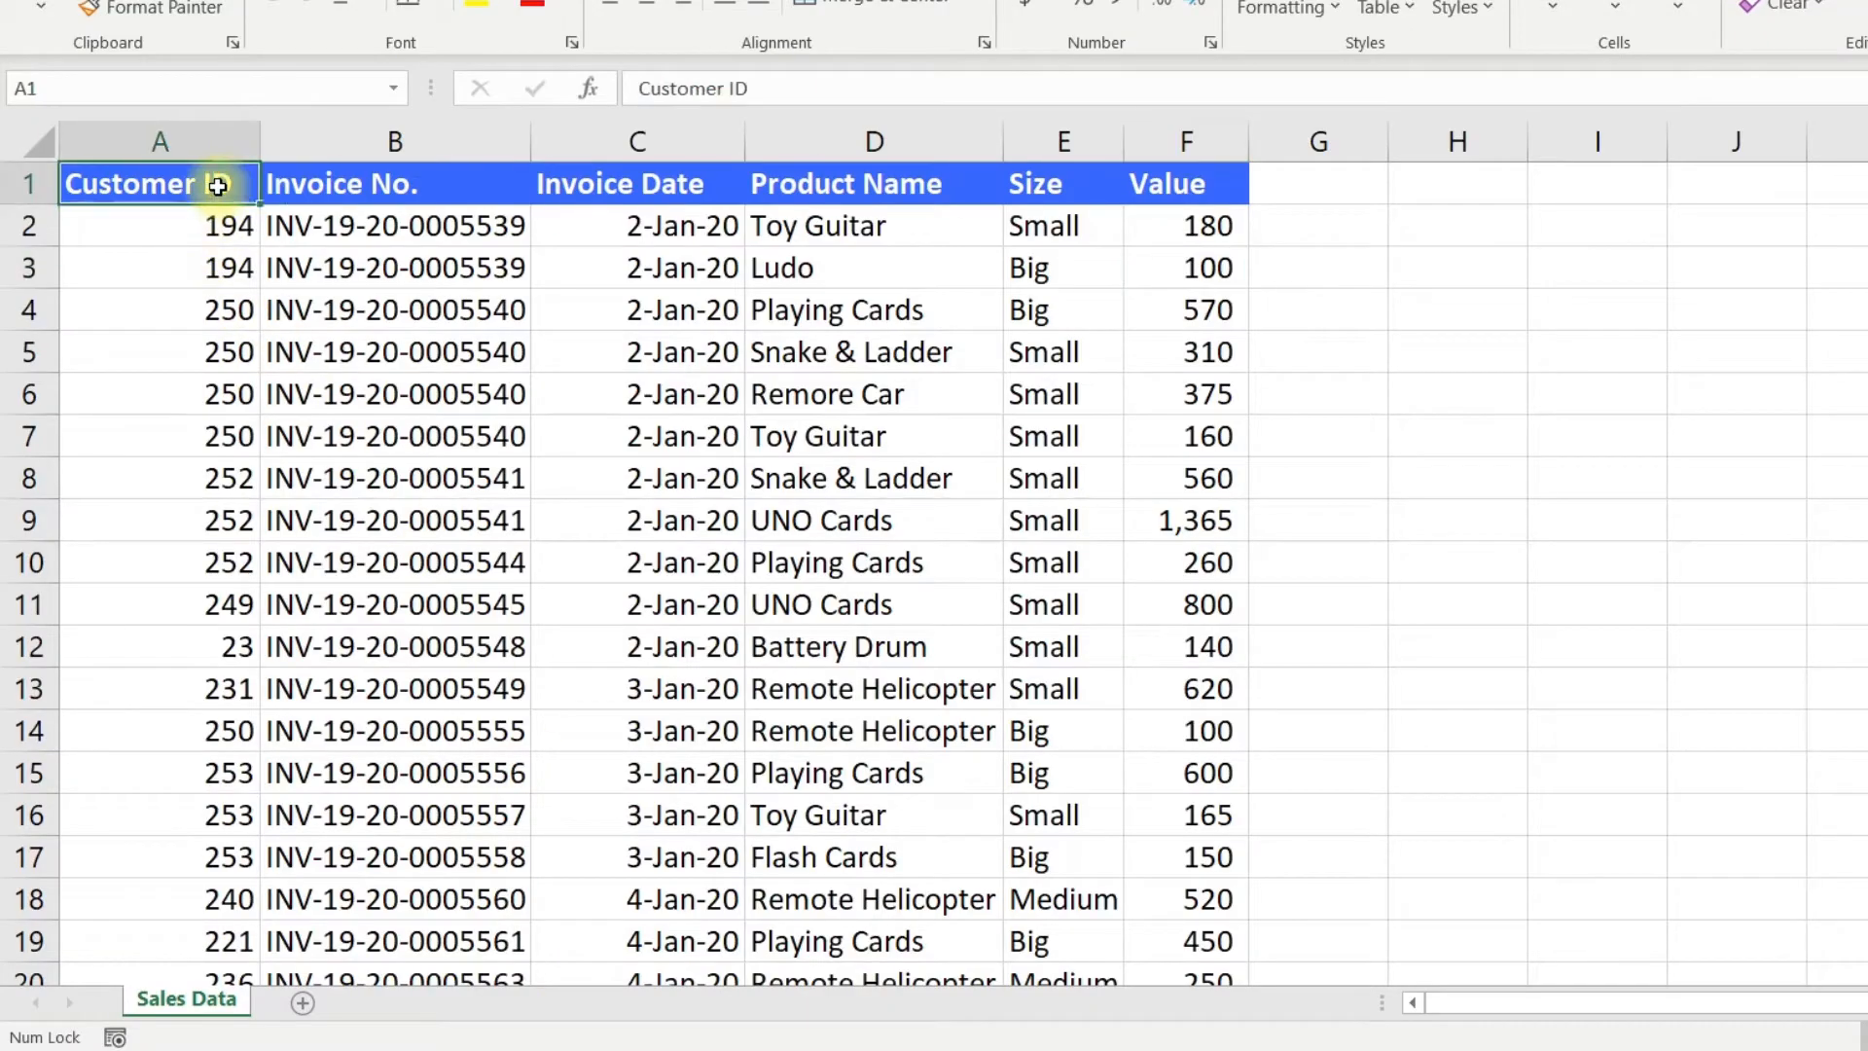
{"action": "left_click", "coordinate": [464, 184]}
{"action": "left_click", "coordinate": [717, 193]}
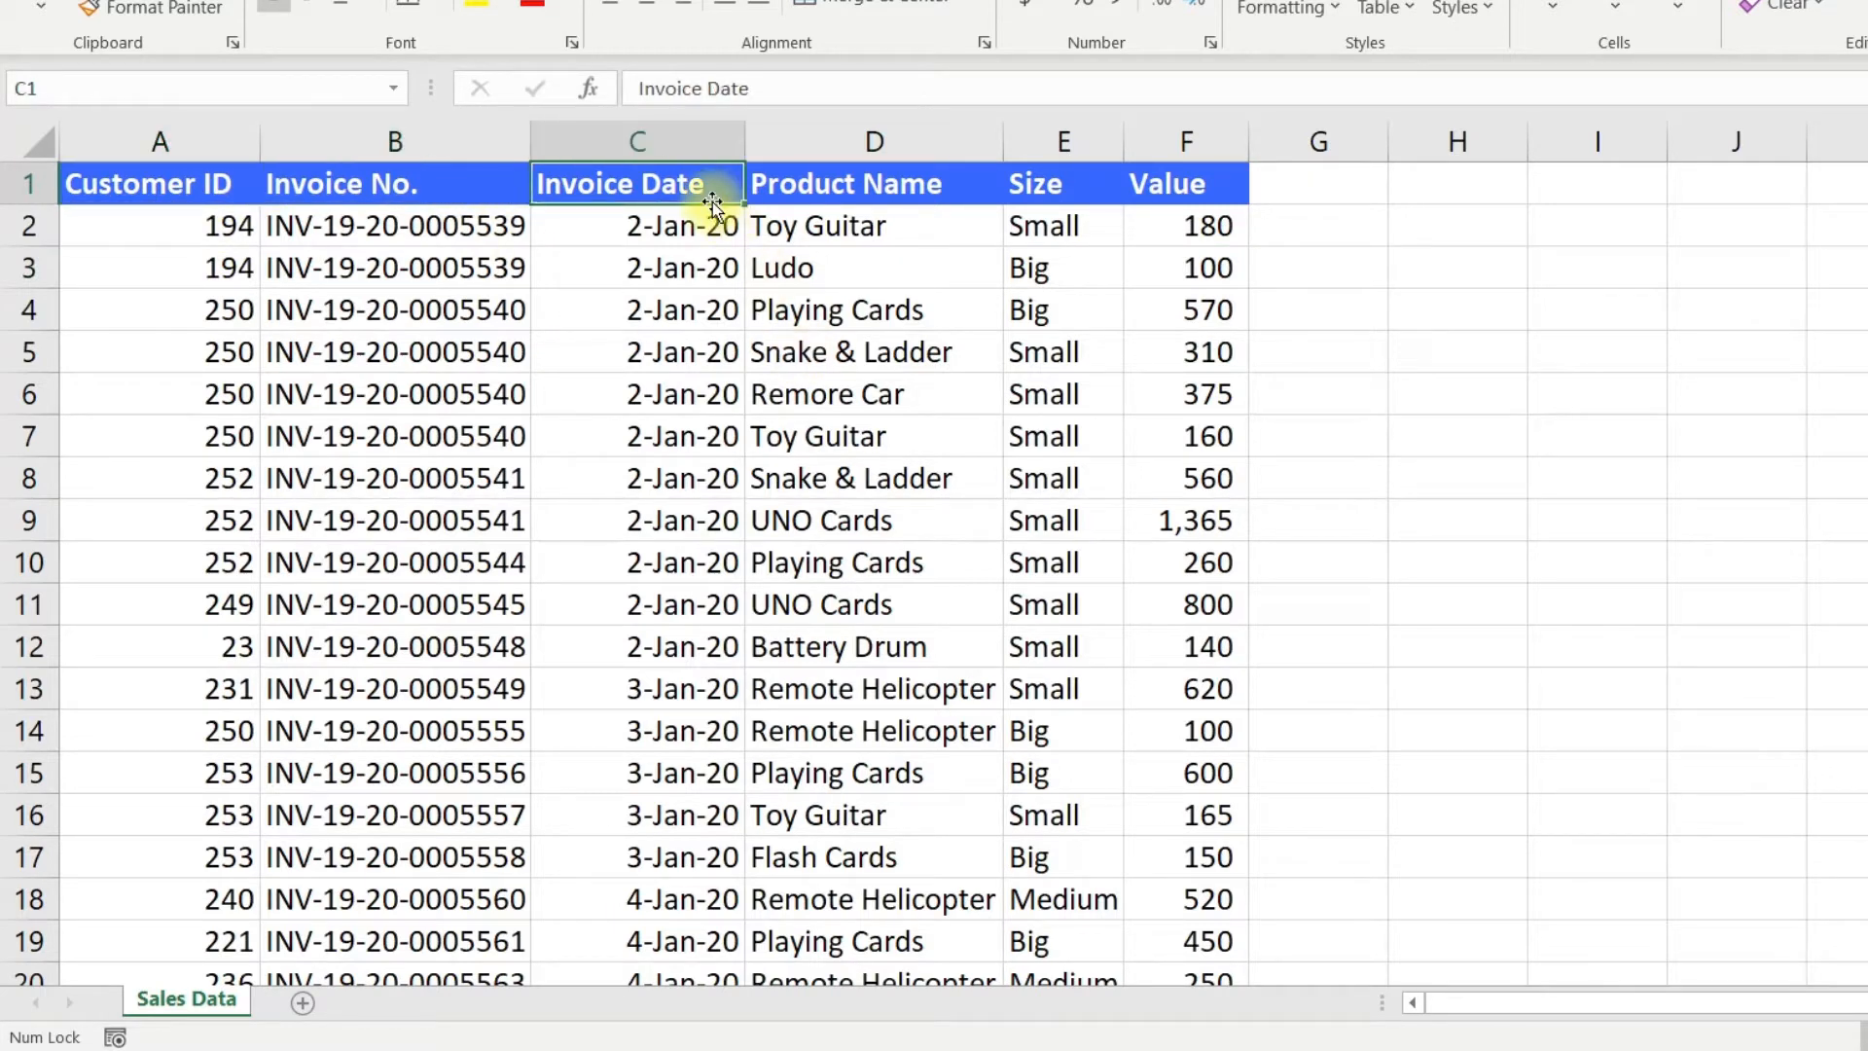
{"action": "left_click", "coordinate": [930, 189]}
{"action": "left_click", "coordinate": [1072, 185]}
{"action": "left_click", "coordinate": [1198, 187]}
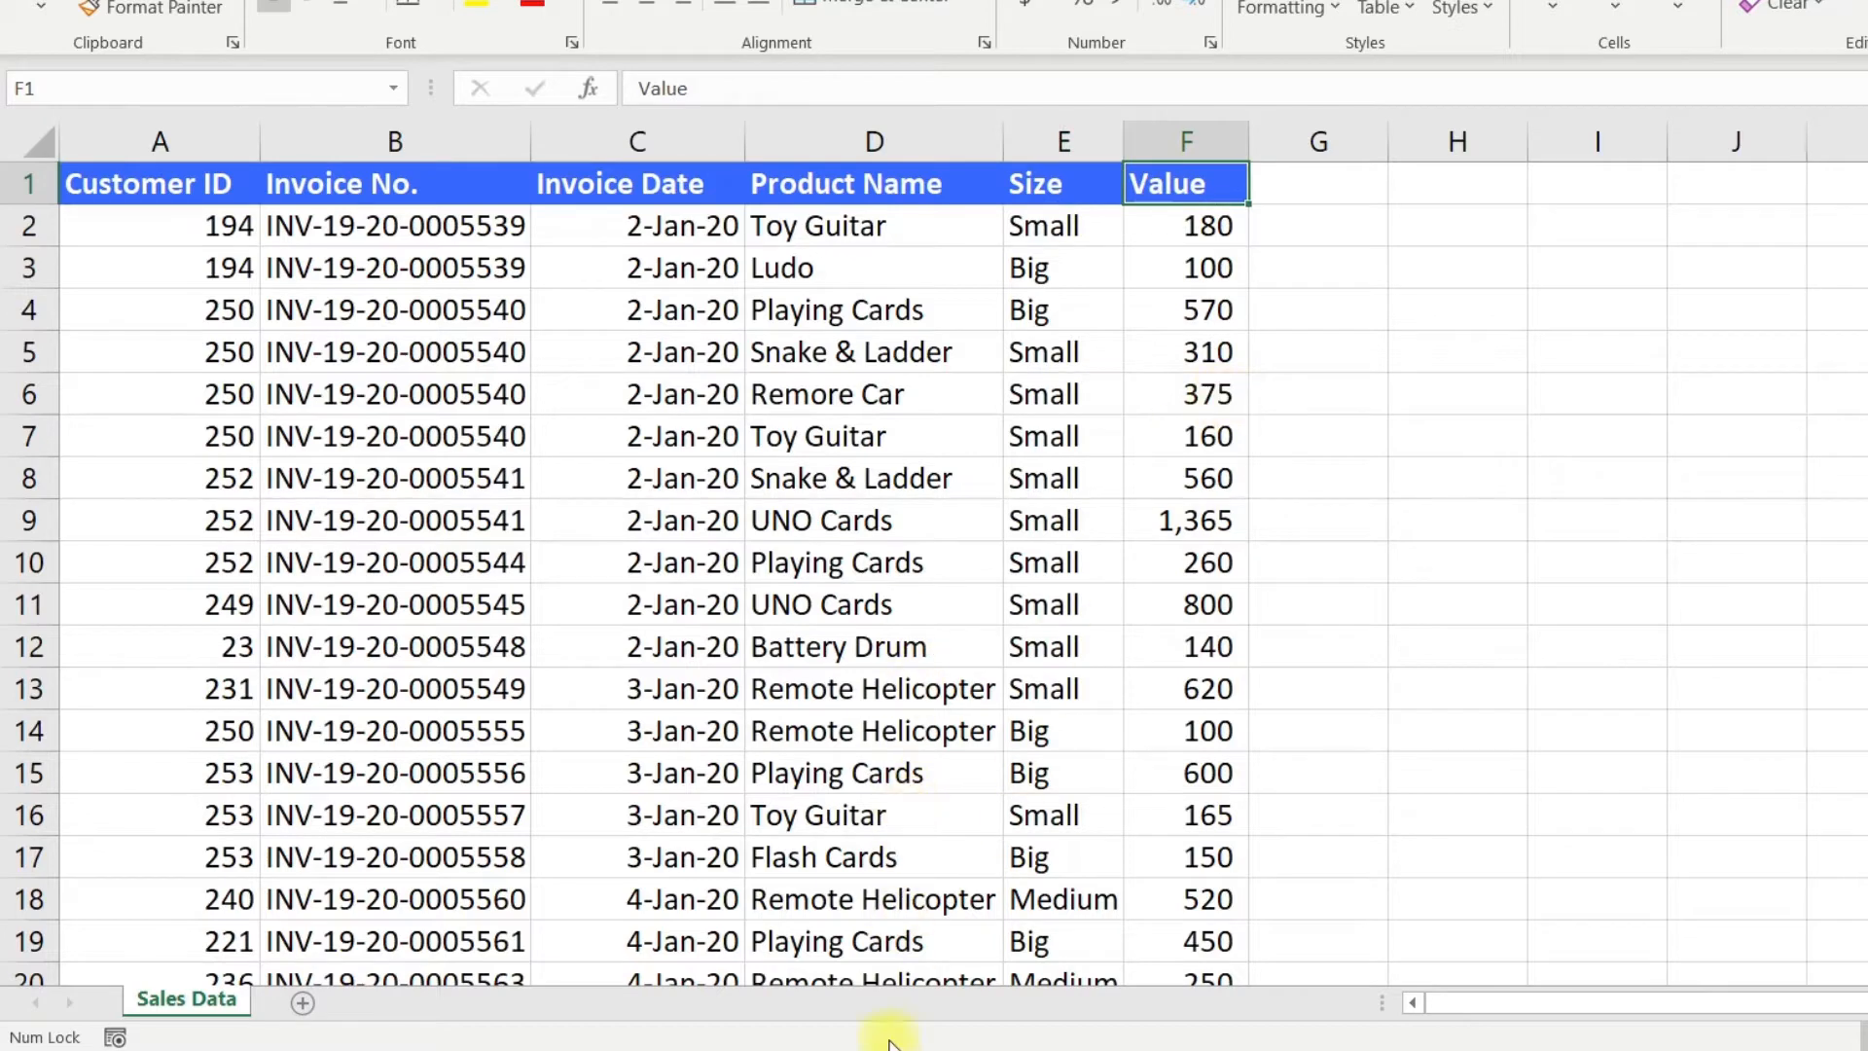
- Switch to the Customer Details workbook and review its column headings from Customer ID through Country
{"action": "mouse_move", "coordinate": [893, 1024]}
{"action": "left_click", "coordinate": [866, 963]}
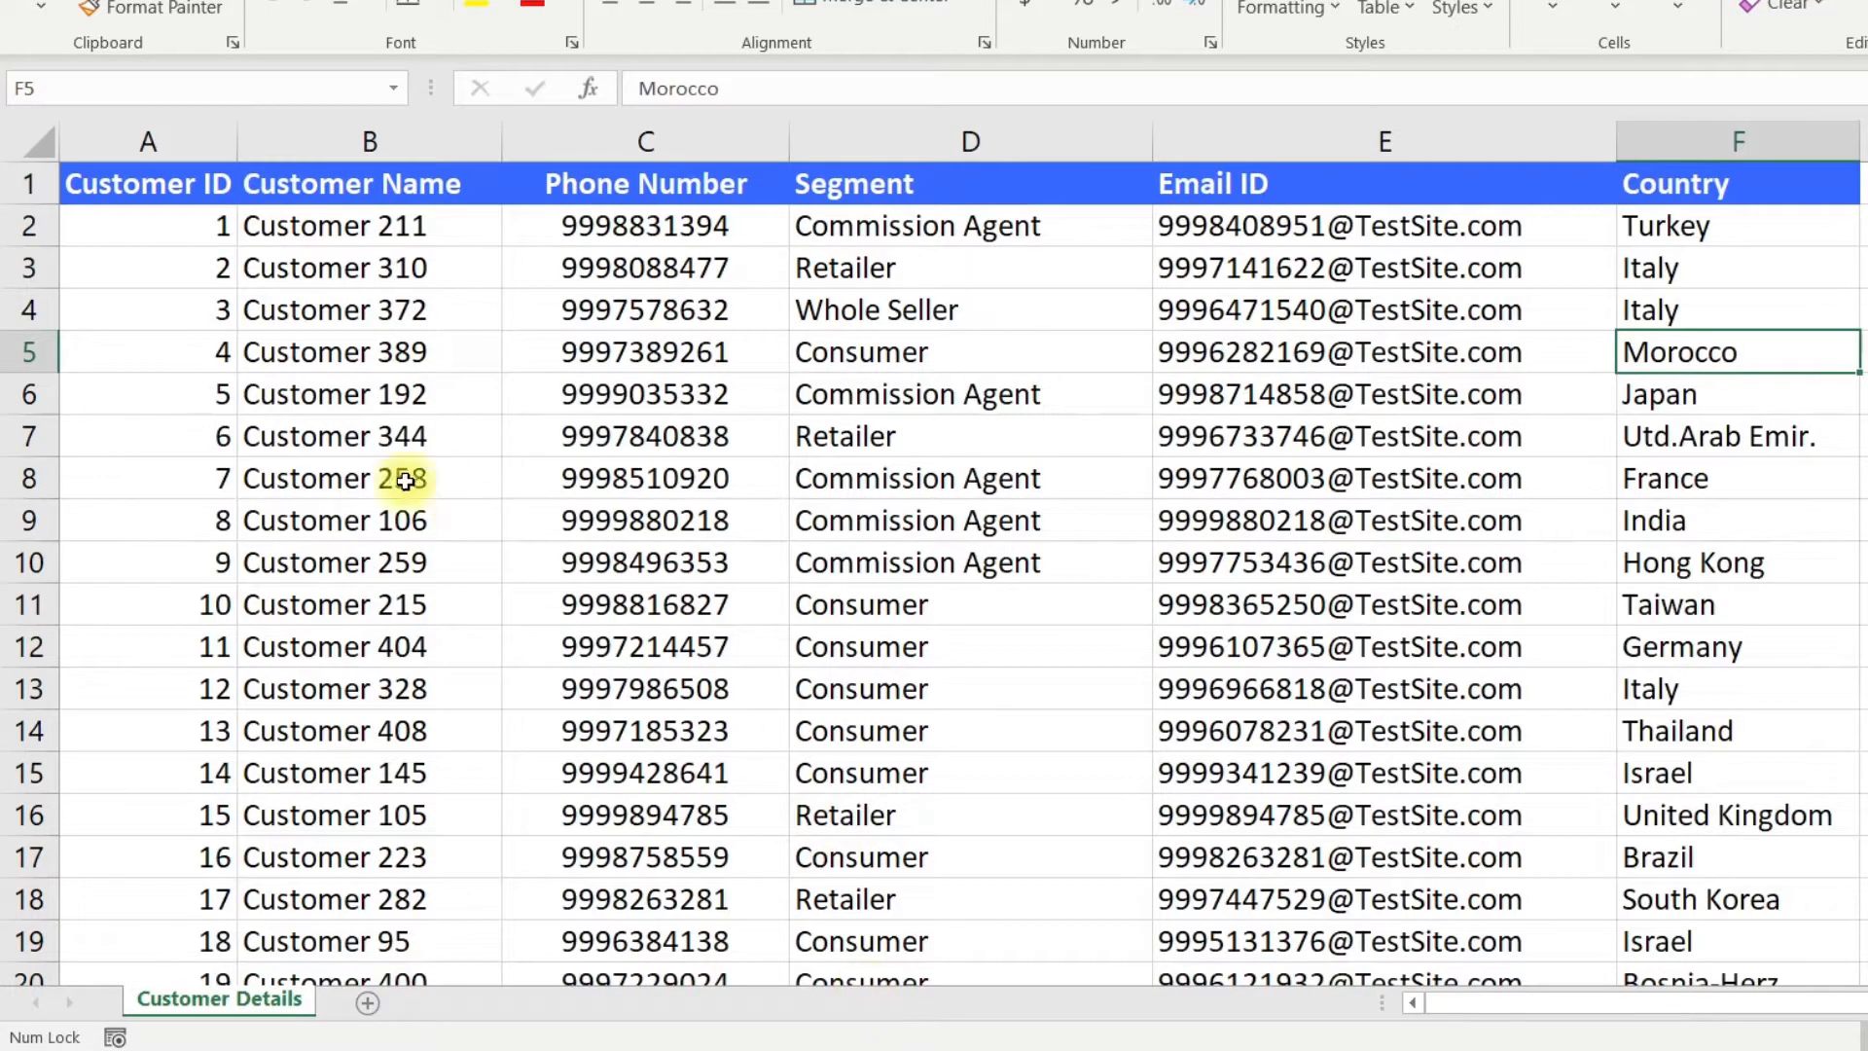
{"action": "key", "text": "ctrl+Home"}
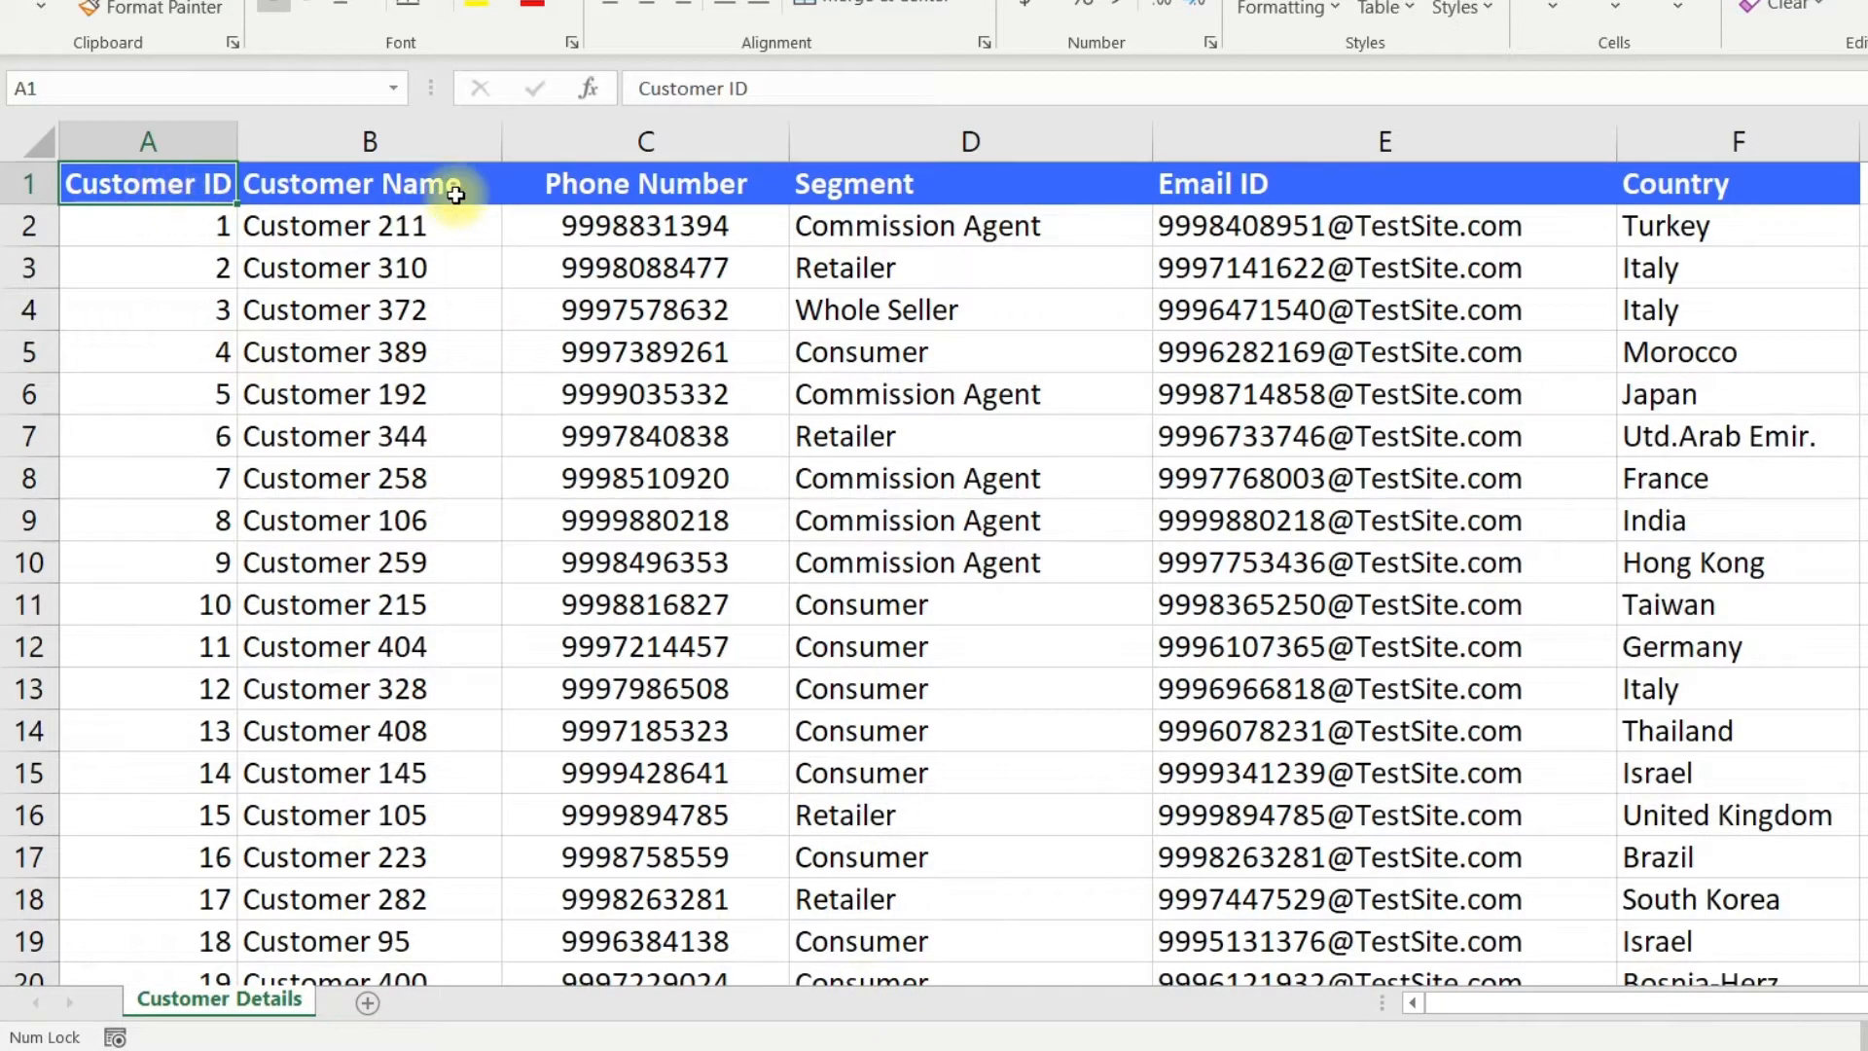
{"action": "left_click", "coordinate": [455, 194]}
{"action": "left_click", "coordinate": [697, 187]}
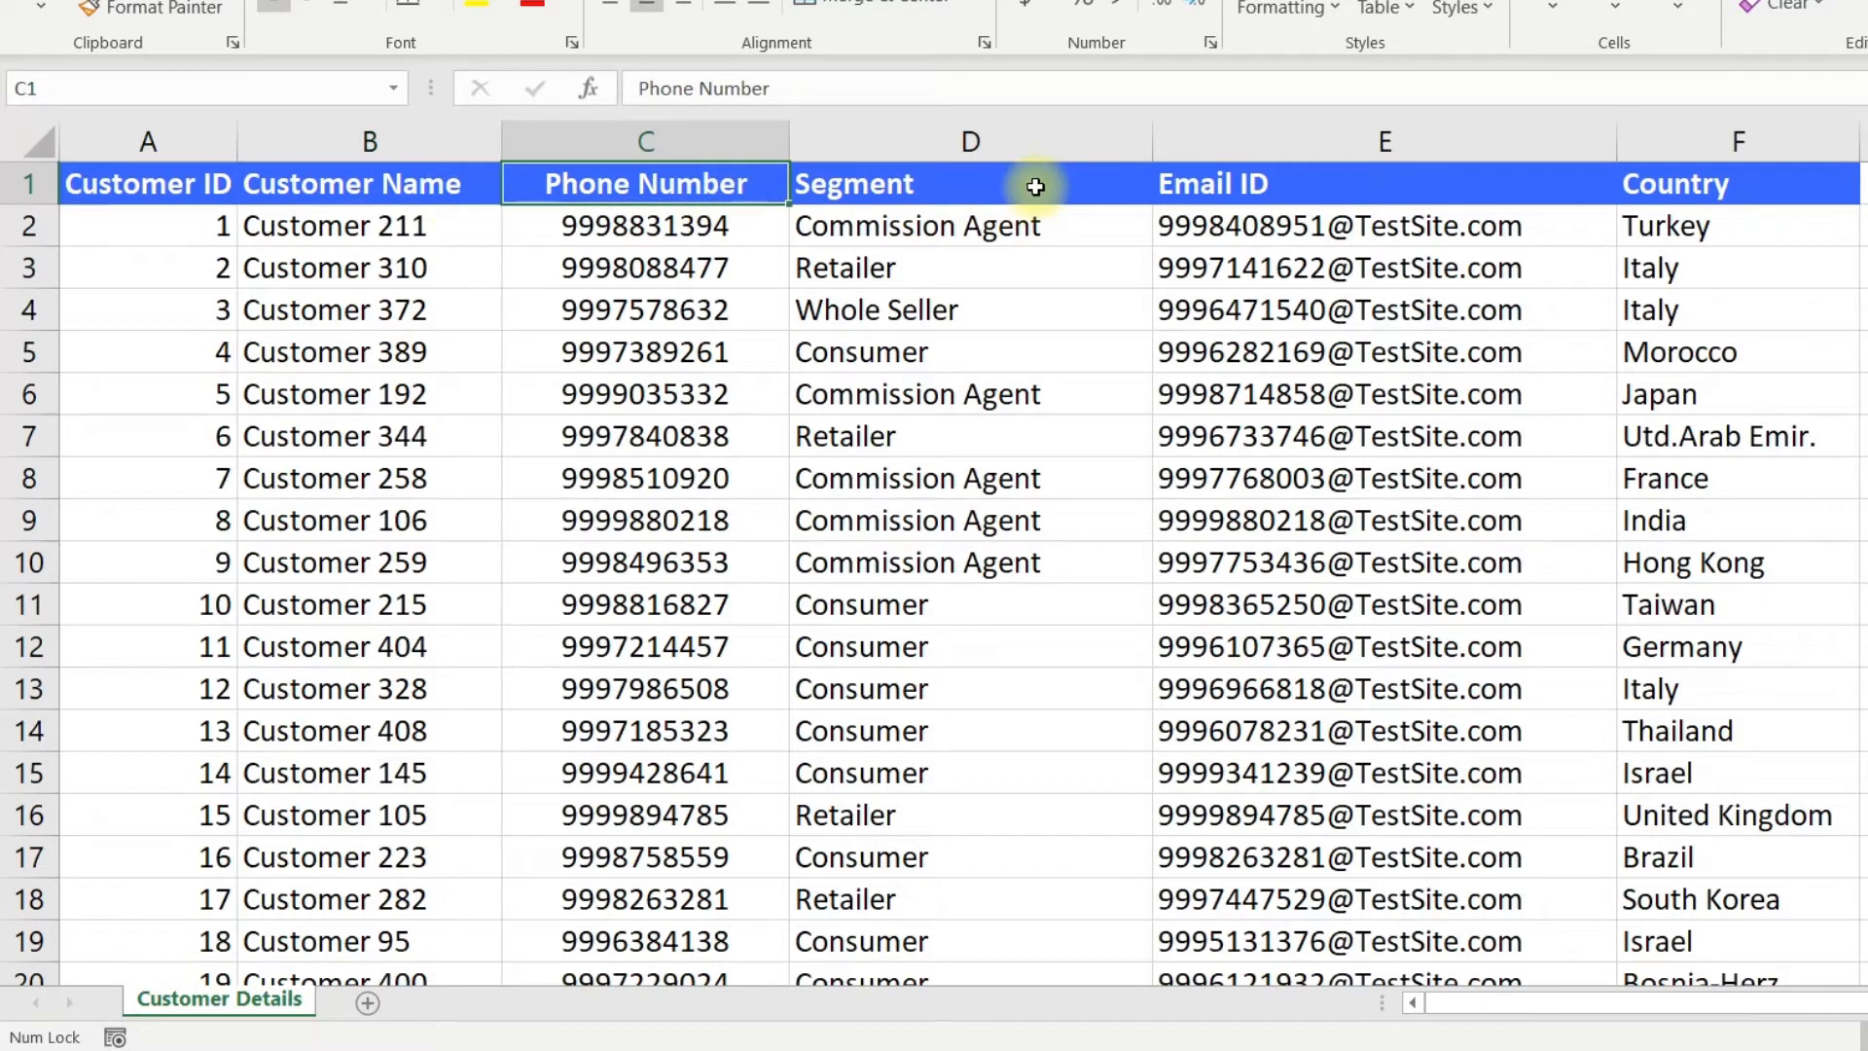
{"action": "left_click", "coordinate": [1037, 187]}
{"action": "left_click", "coordinate": [1367, 183]}
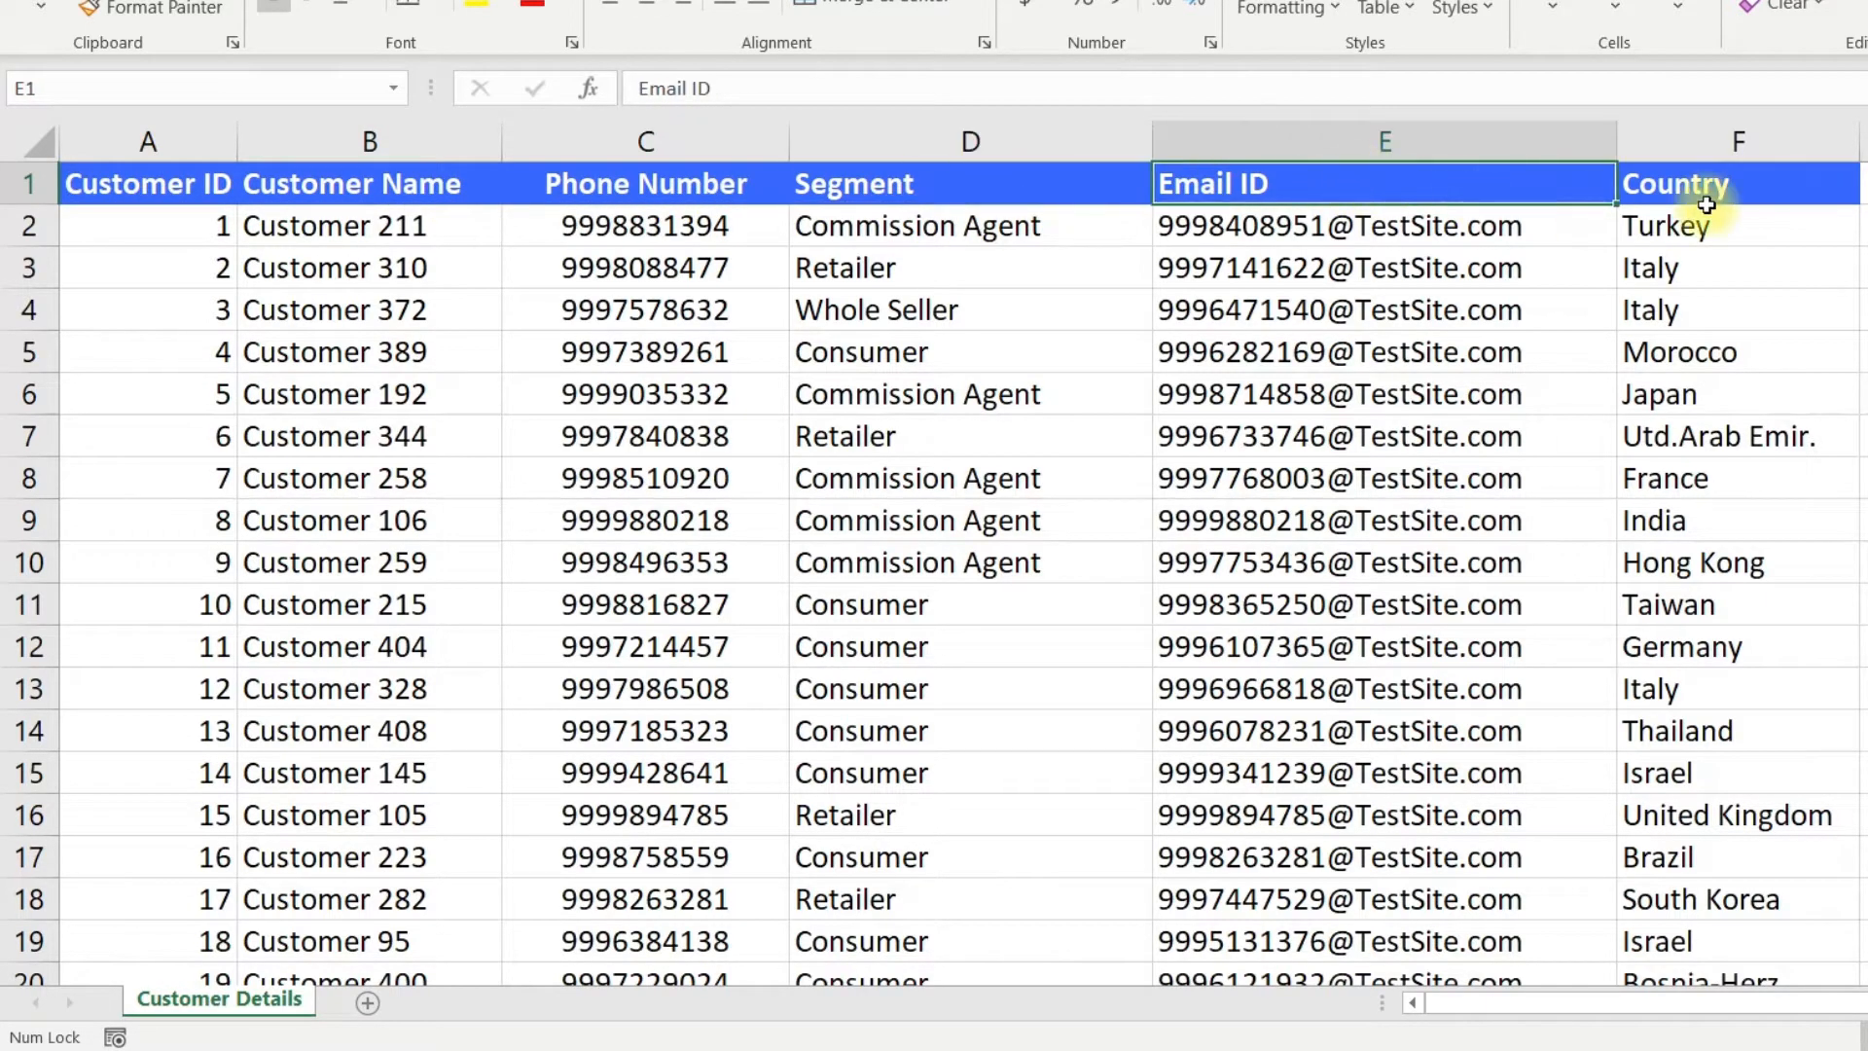
{"action": "left_click", "coordinate": [1765, 181]}
{"action": "left_click", "coordinate": [905, 689]}
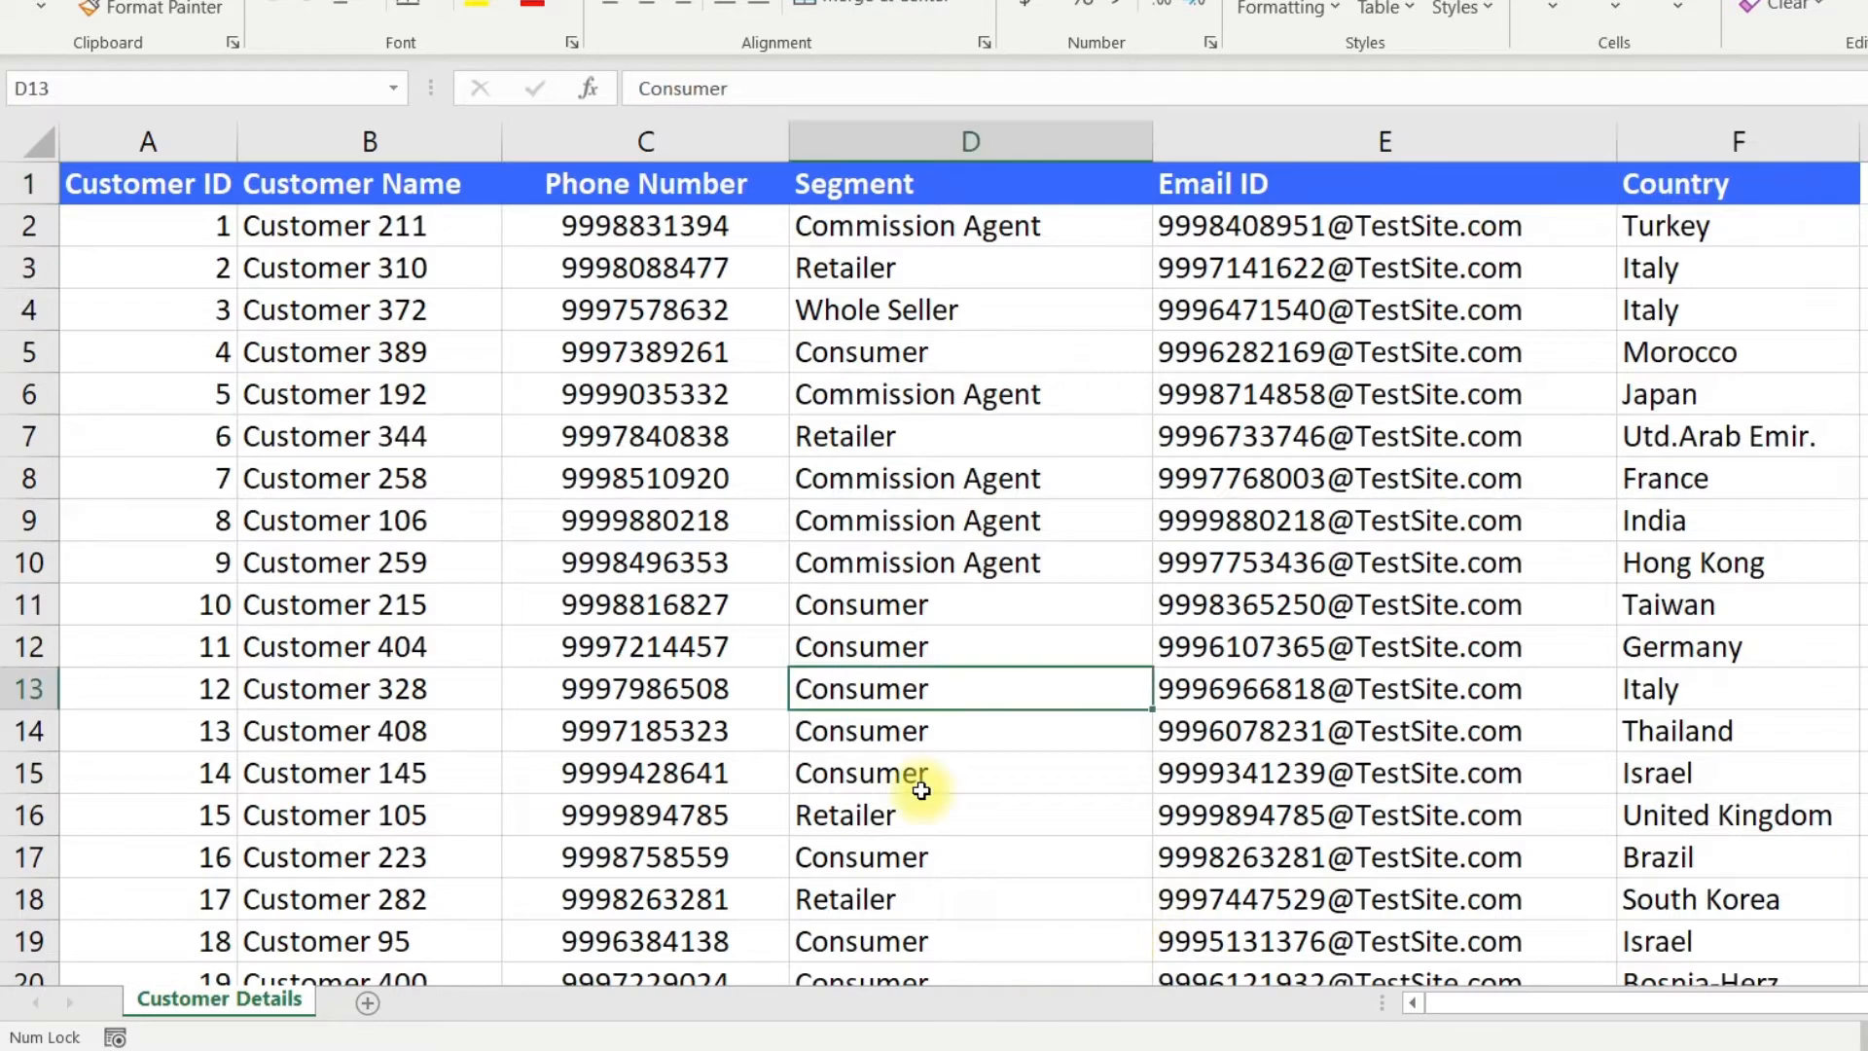
- Switch to the workbook with the Country-Region sheet and review its Country and Region headings
{"action": "left_click", "coordinate": [1118, 959]}
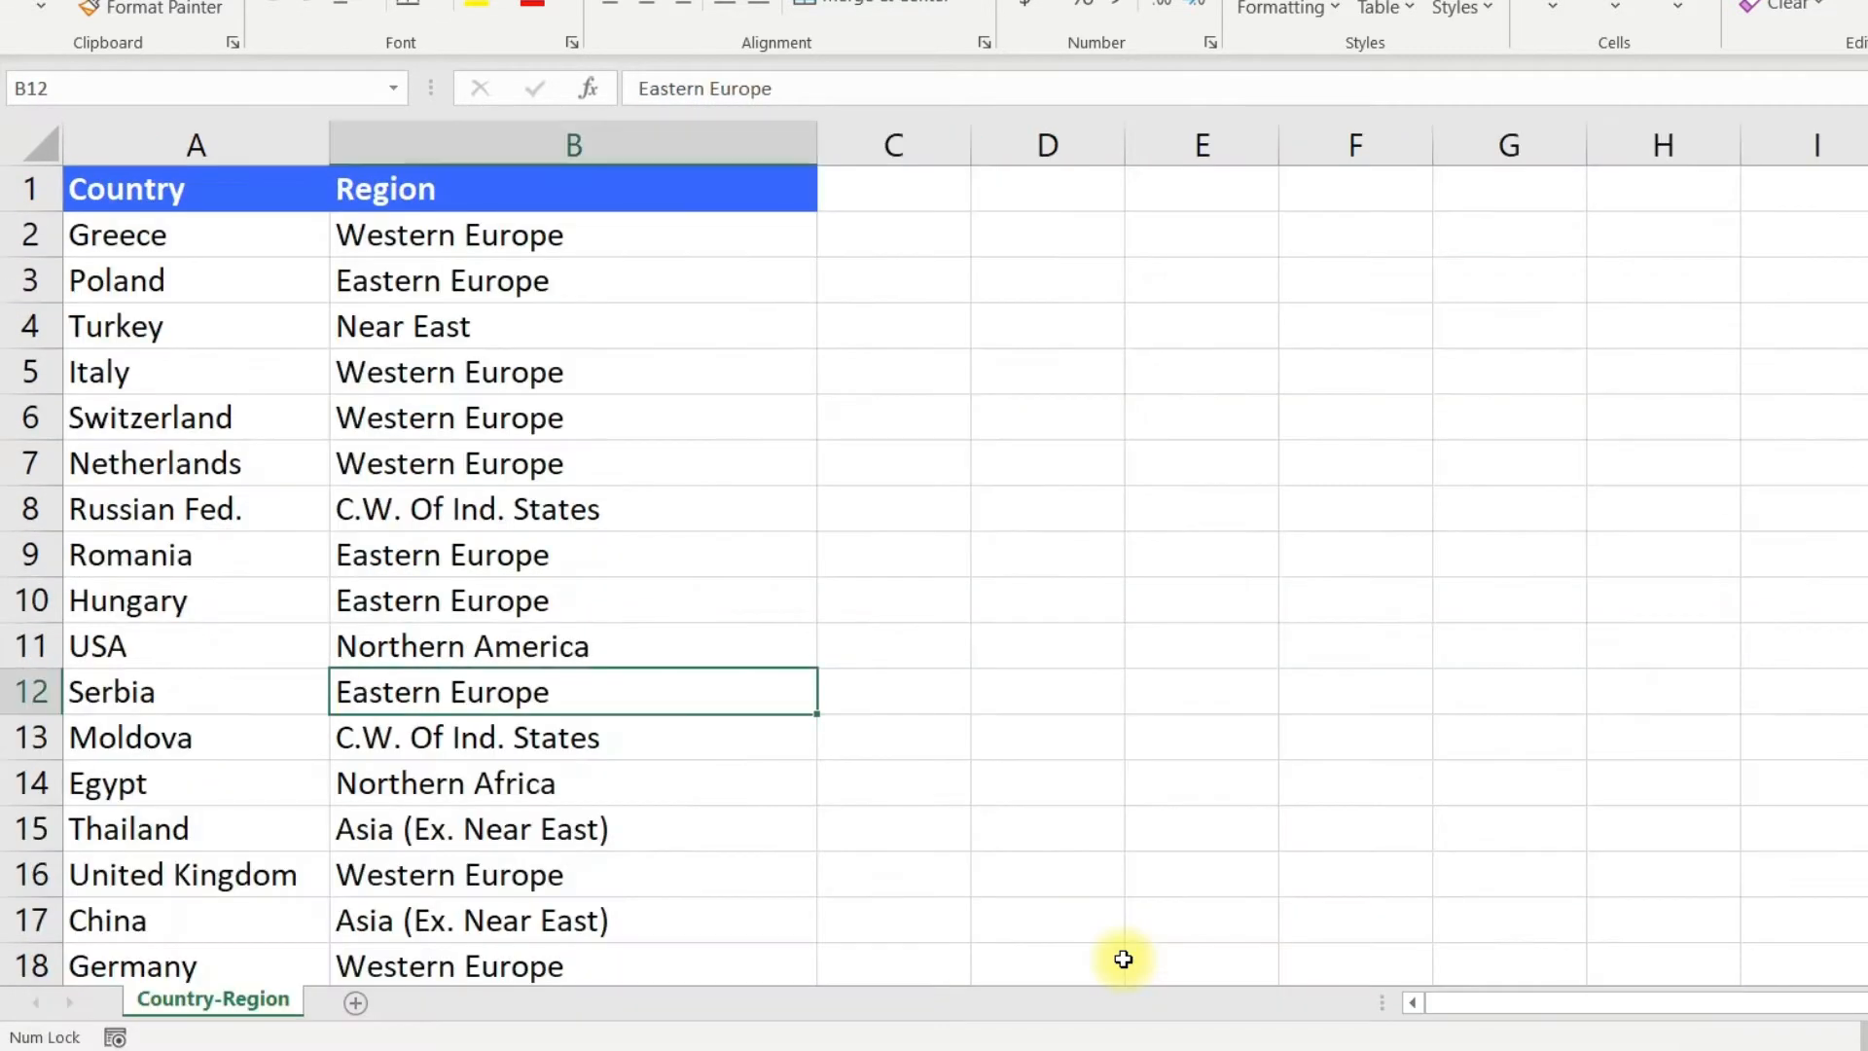
{"action": "left_click", "coordinate": [250, 194]}
{"action": "left_click", "coordinate": [555, 188]}
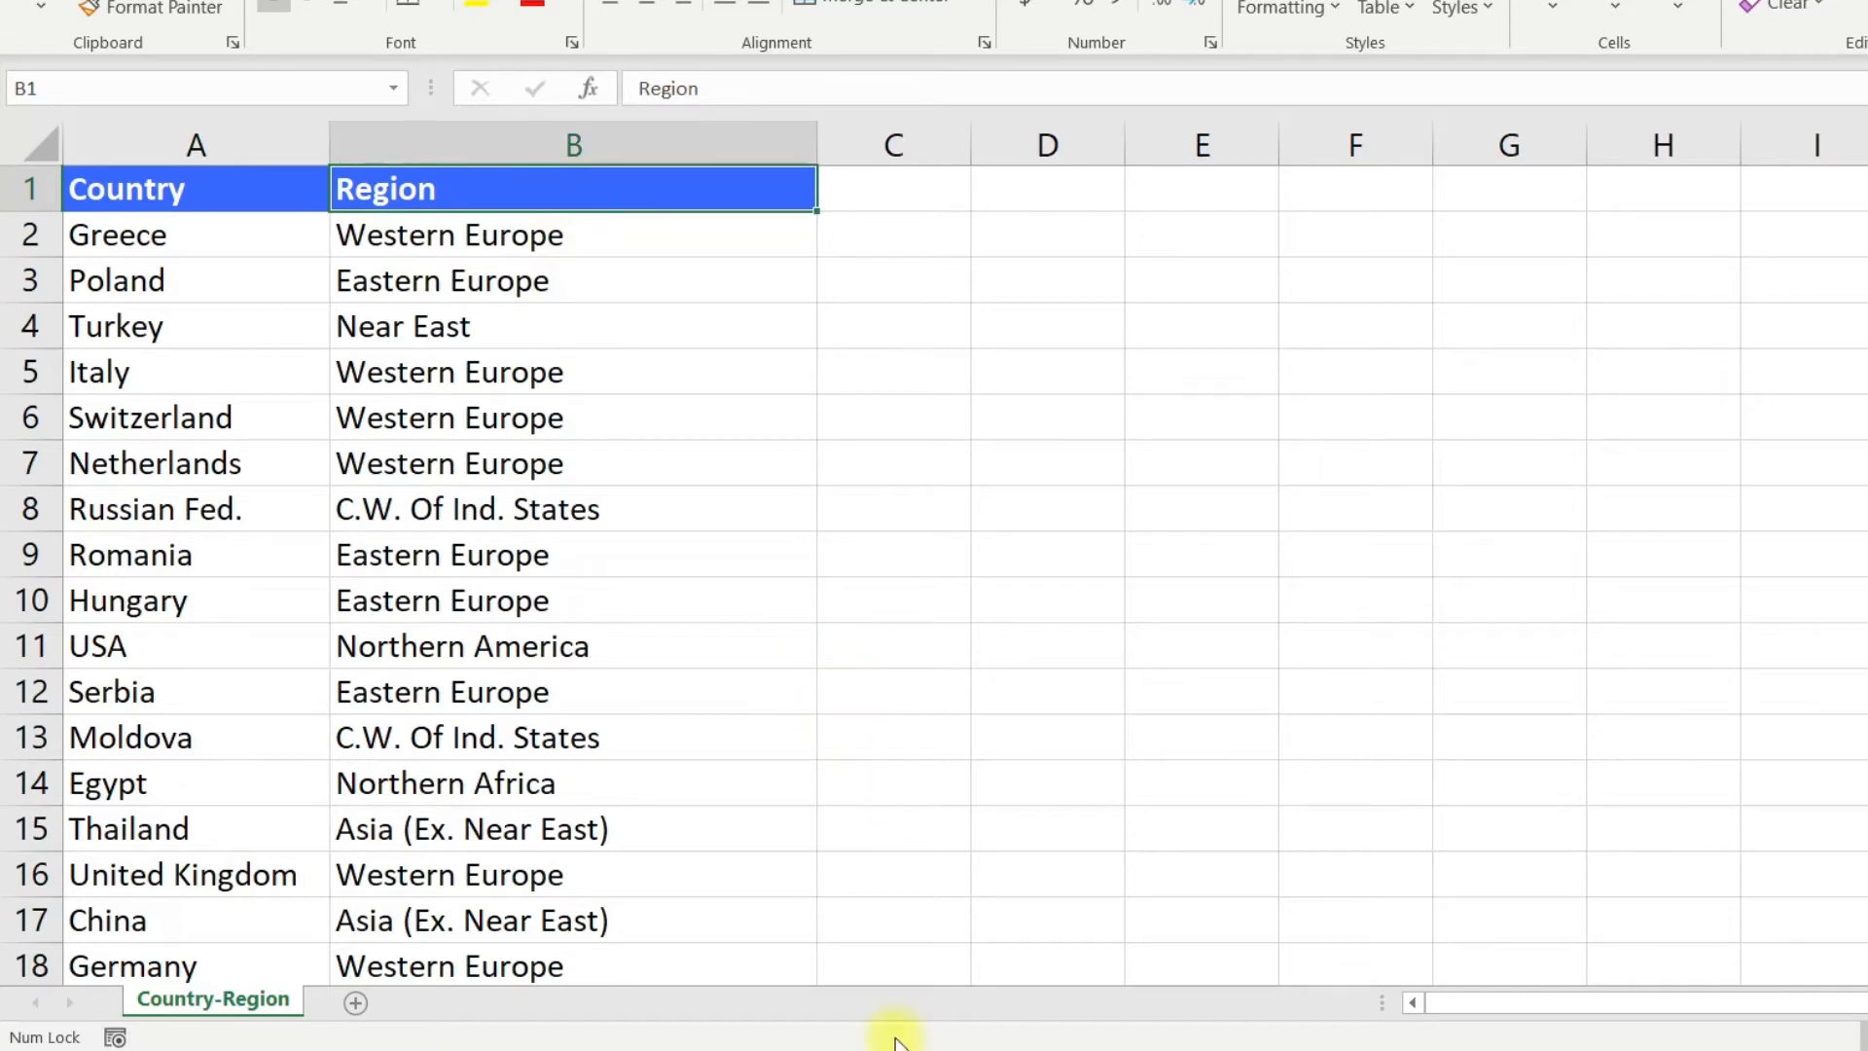
- Switch to the Dimension Details workbook and review its Dimension, Product Name and Size headings
{"action": "mouse_move", "coordinate": [896, 1030]}
{"action": "left_click", "coordinate": [1373, 991]}
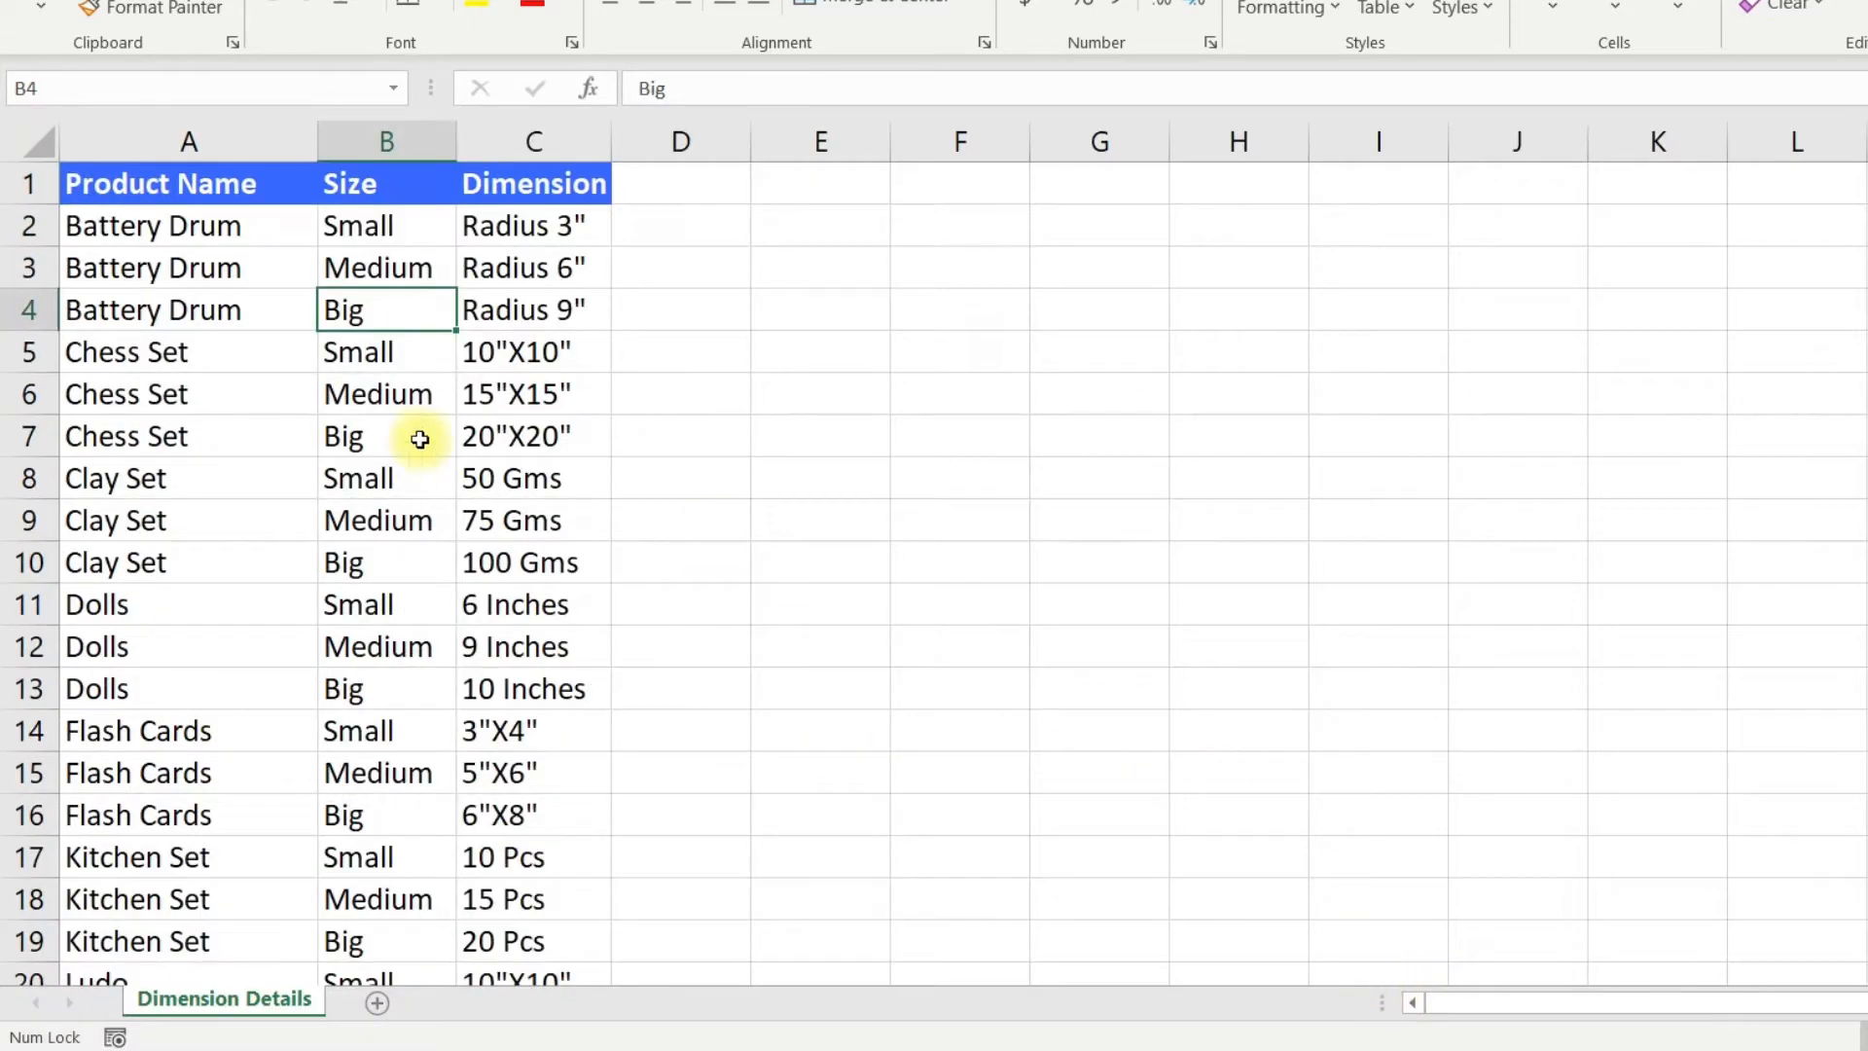
{"action": "left_click", "coordinate": [526, 184]}
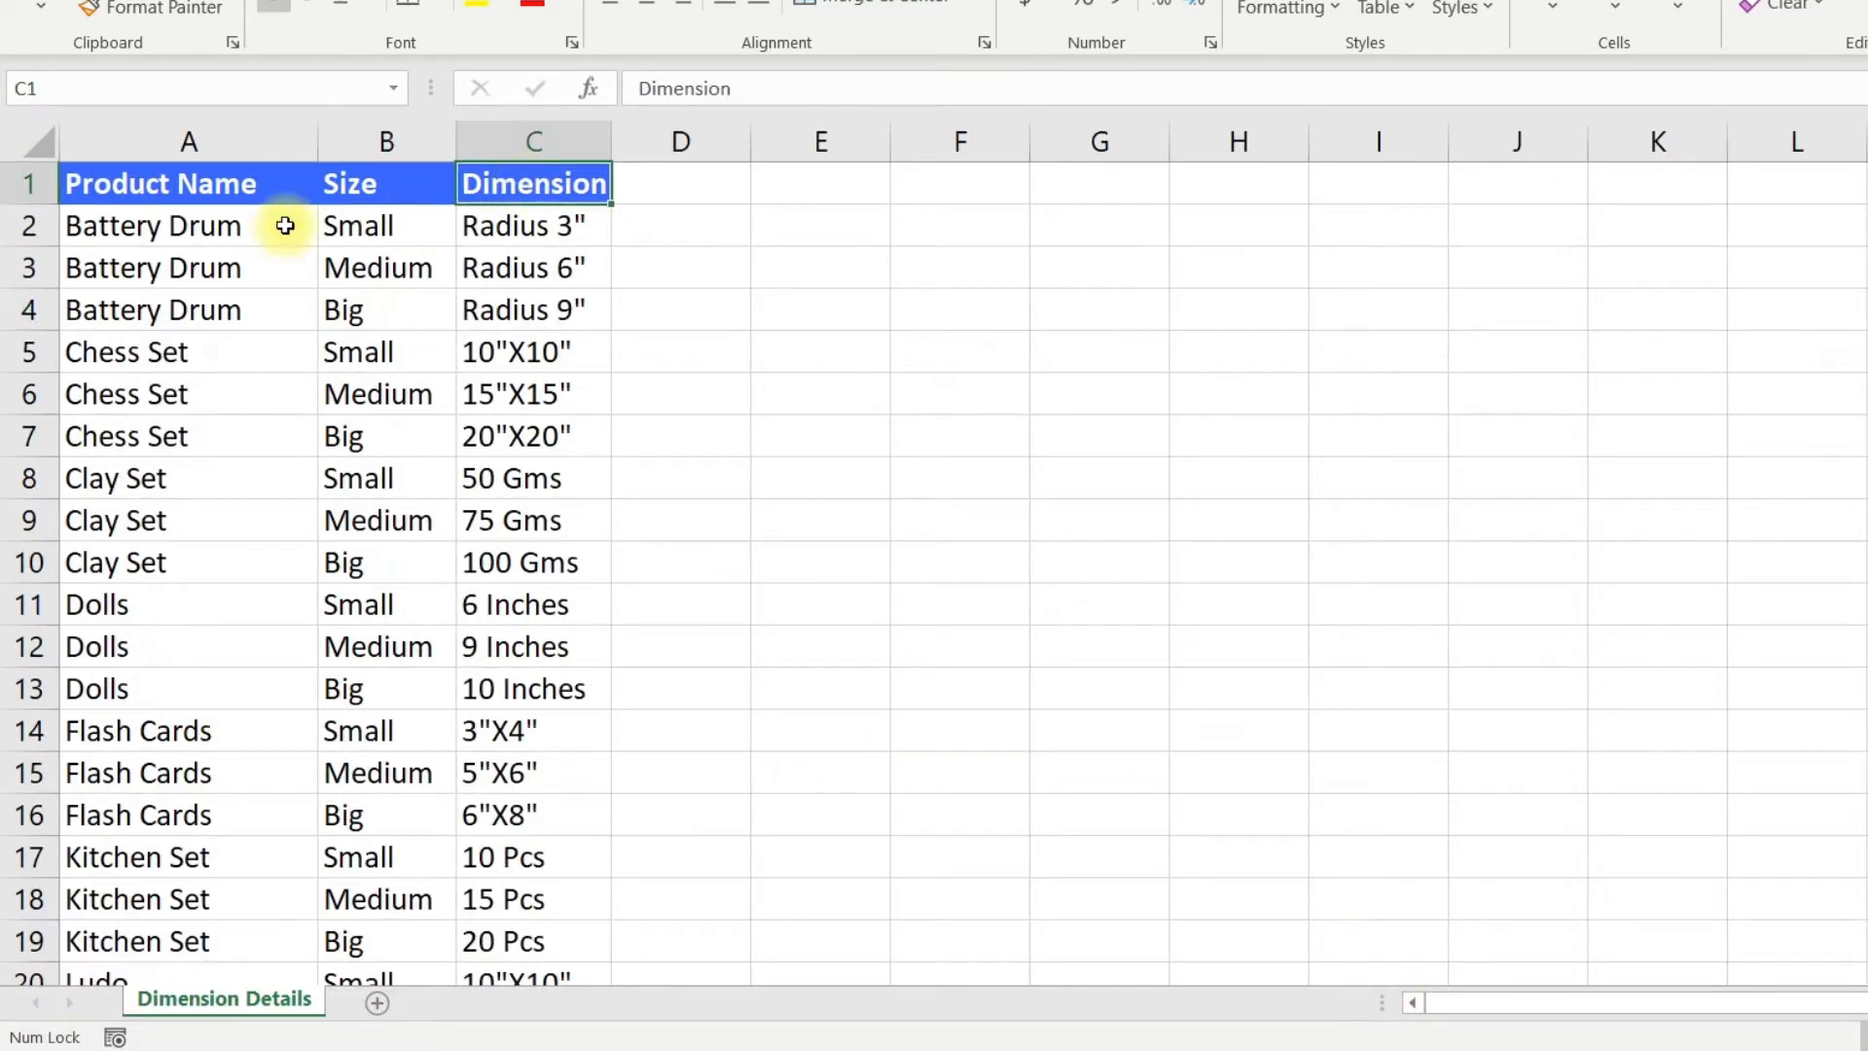
{"action": "left_click_drag", "start_coordinate": [250, 184], "coordinate": [401, 183]}
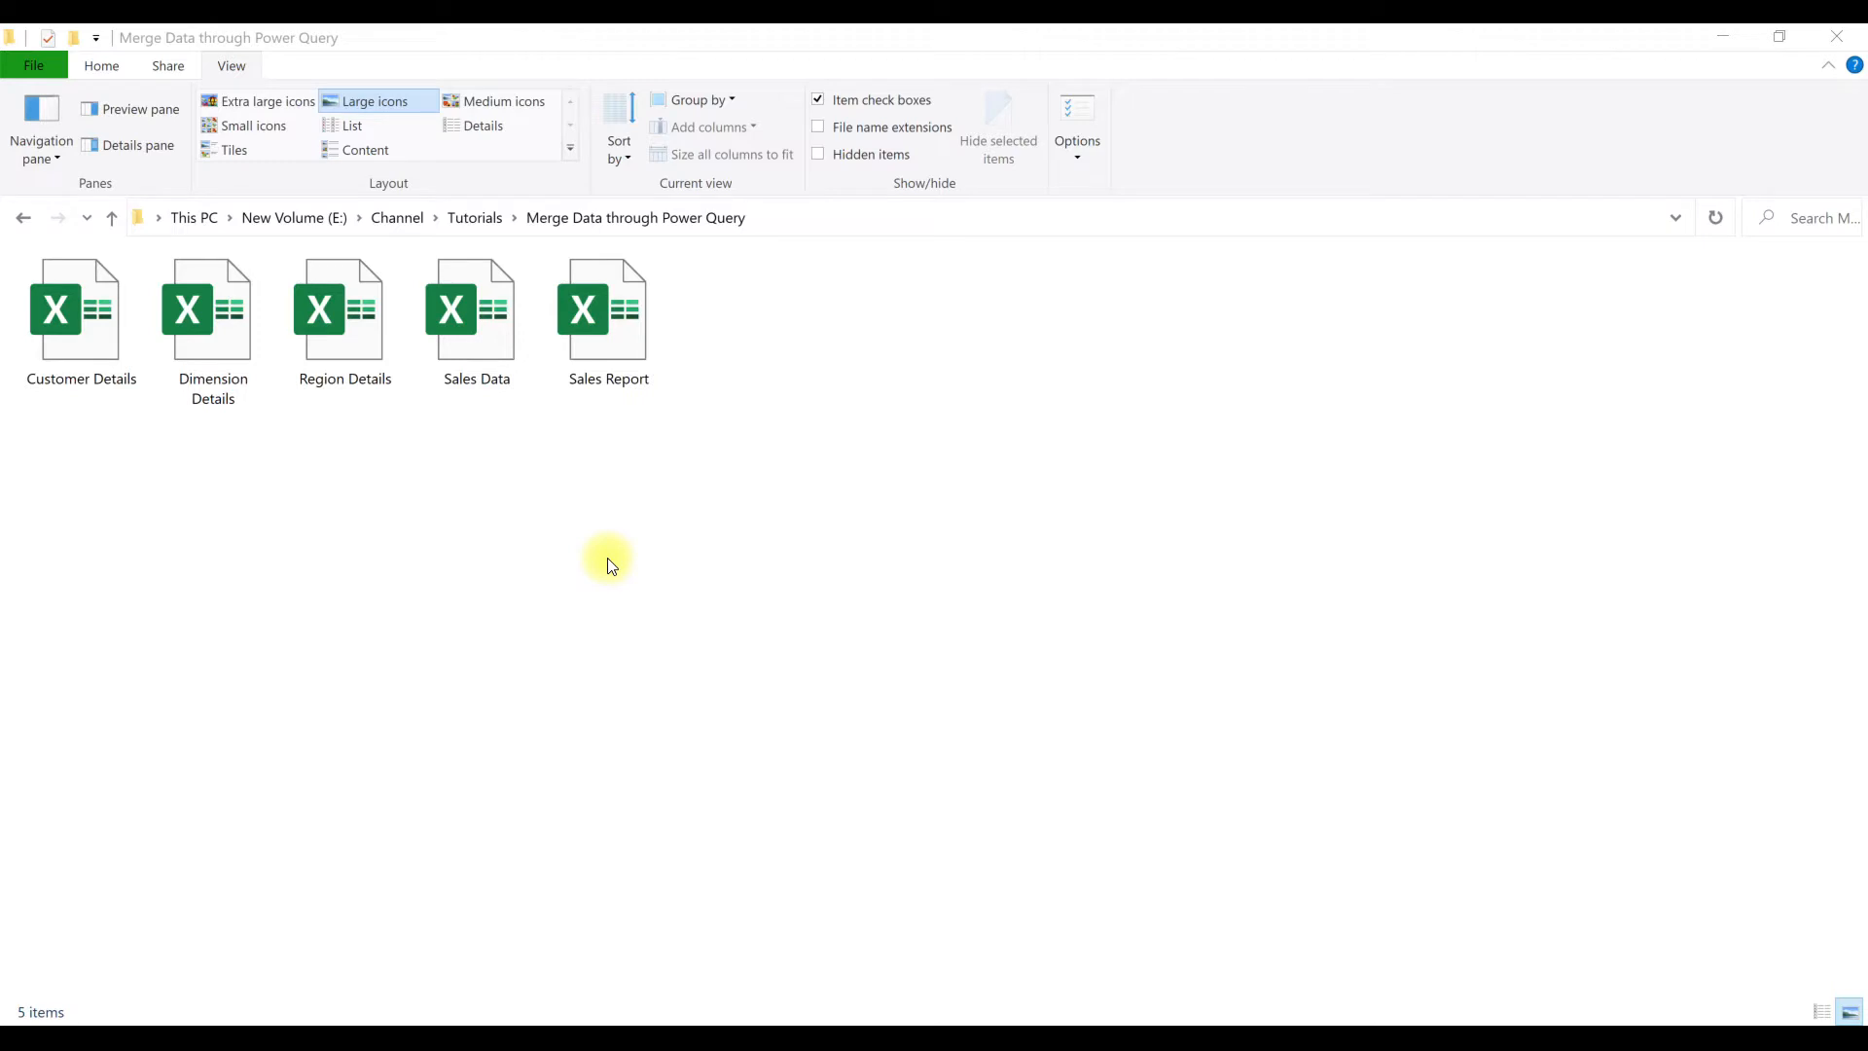
- Bring up the Sales Report workbook and examine the Input Files field lists on its Relationship sheet
{"action": "left_click", "coordinate": [600, 359]}
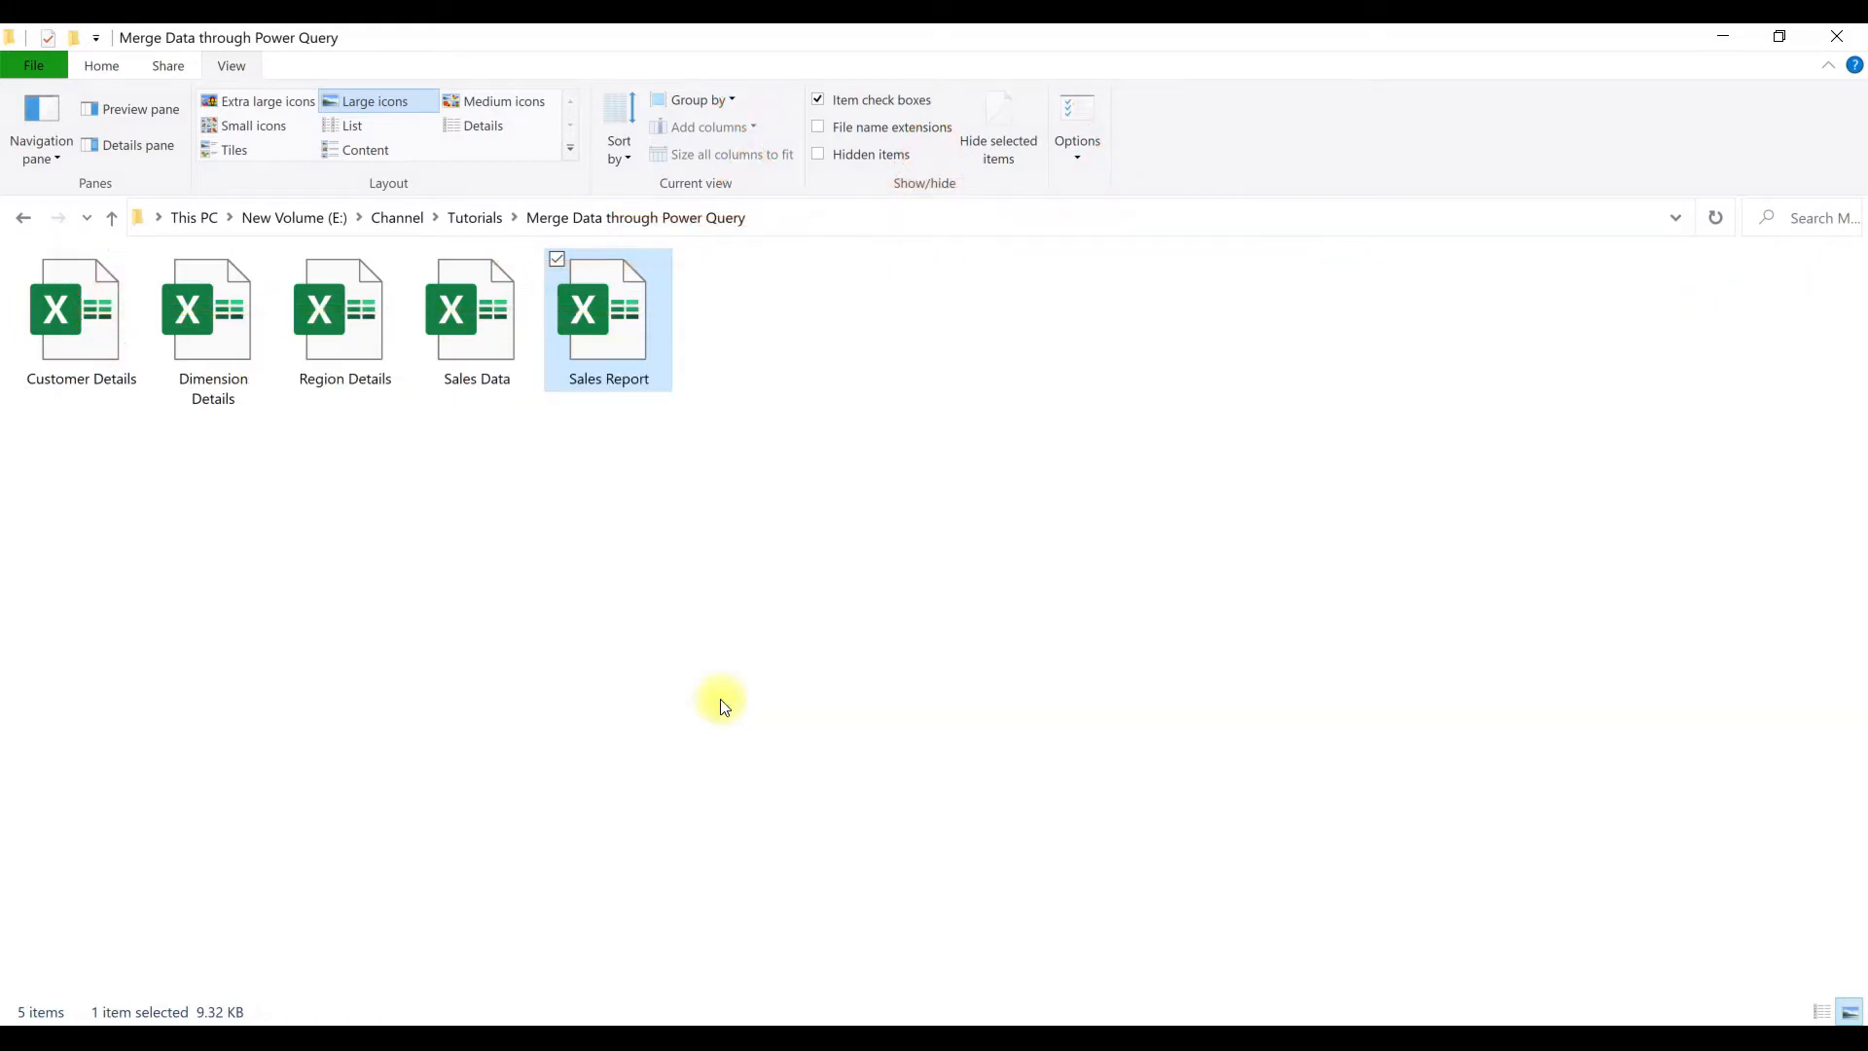
{"action": "left_click", "coordinate": [694, 1038]}
{"action": "left_click", "coordinate": [171, 959]}
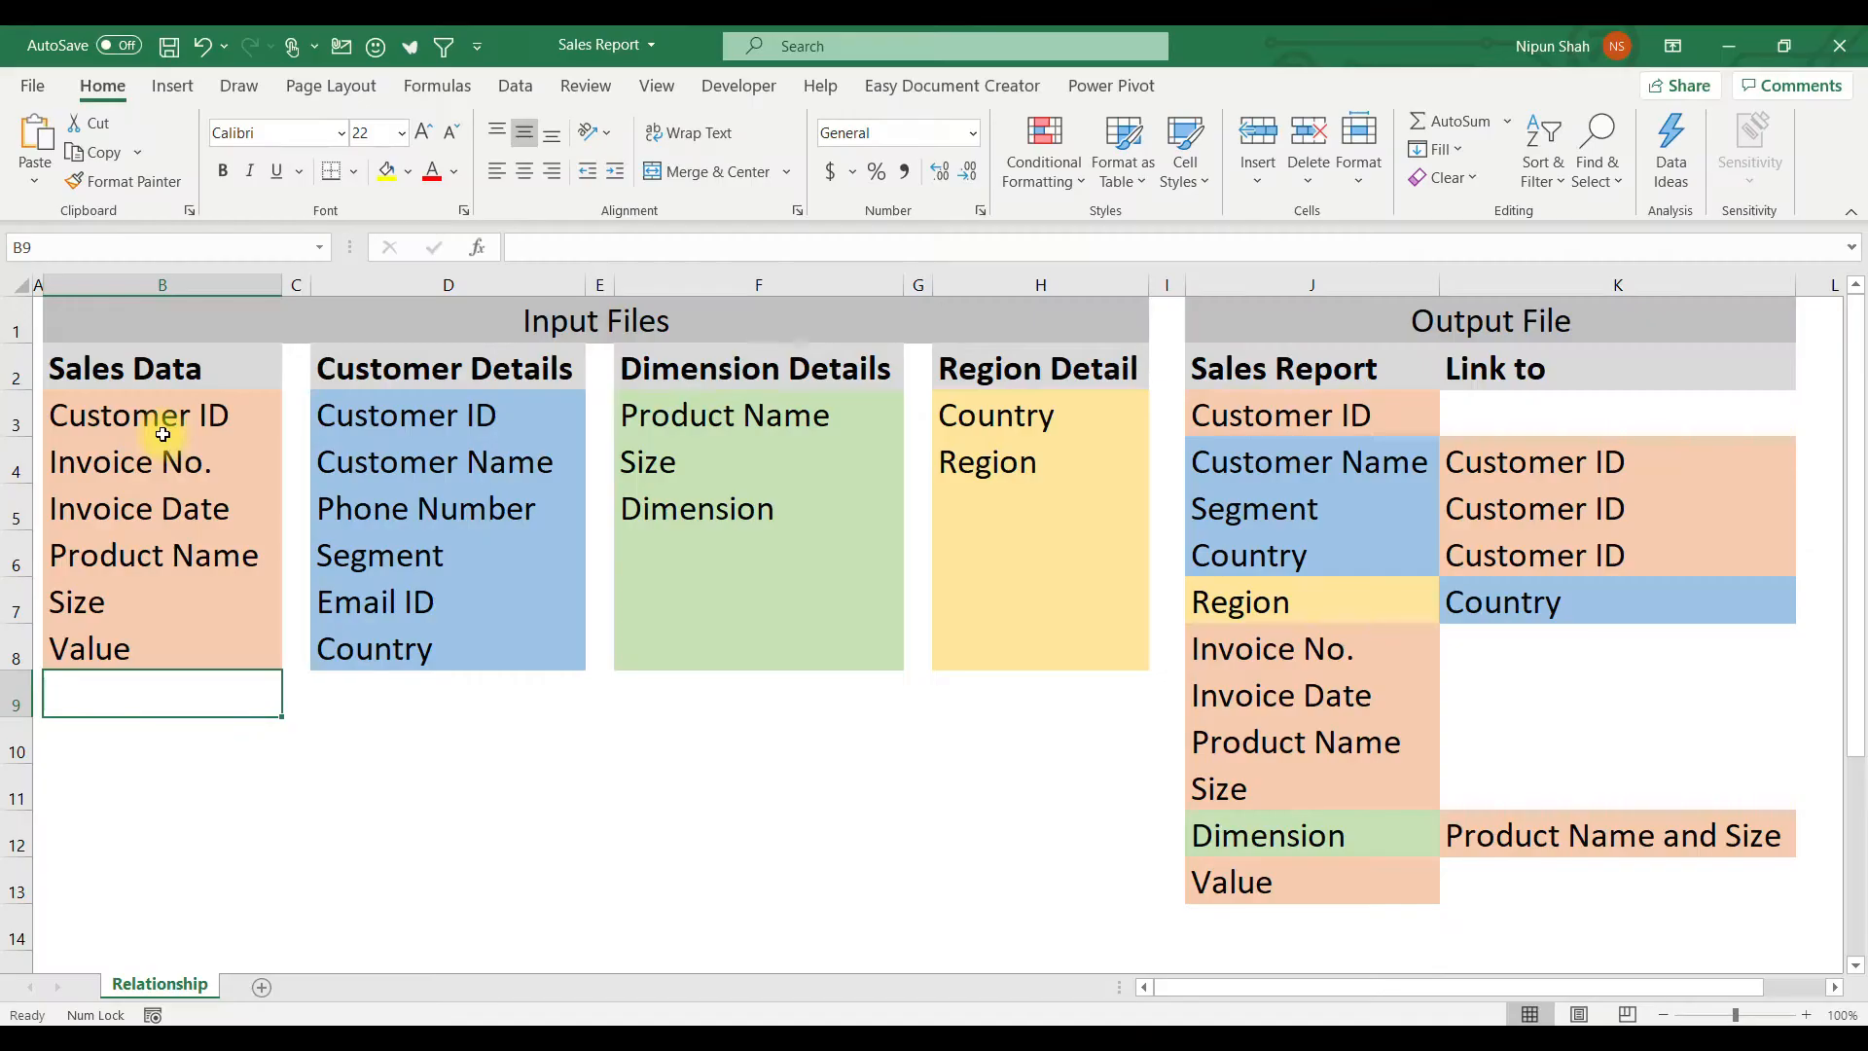
{"action": "left_click_drag", "start_coordinate": [156, 416], "coordinate": [1065, 655]}
- Examine the Sales Report fields in the Output File section, going from Customer ID down to Dimension
{"action": "left_click", "coordinate": [1396, 412]}
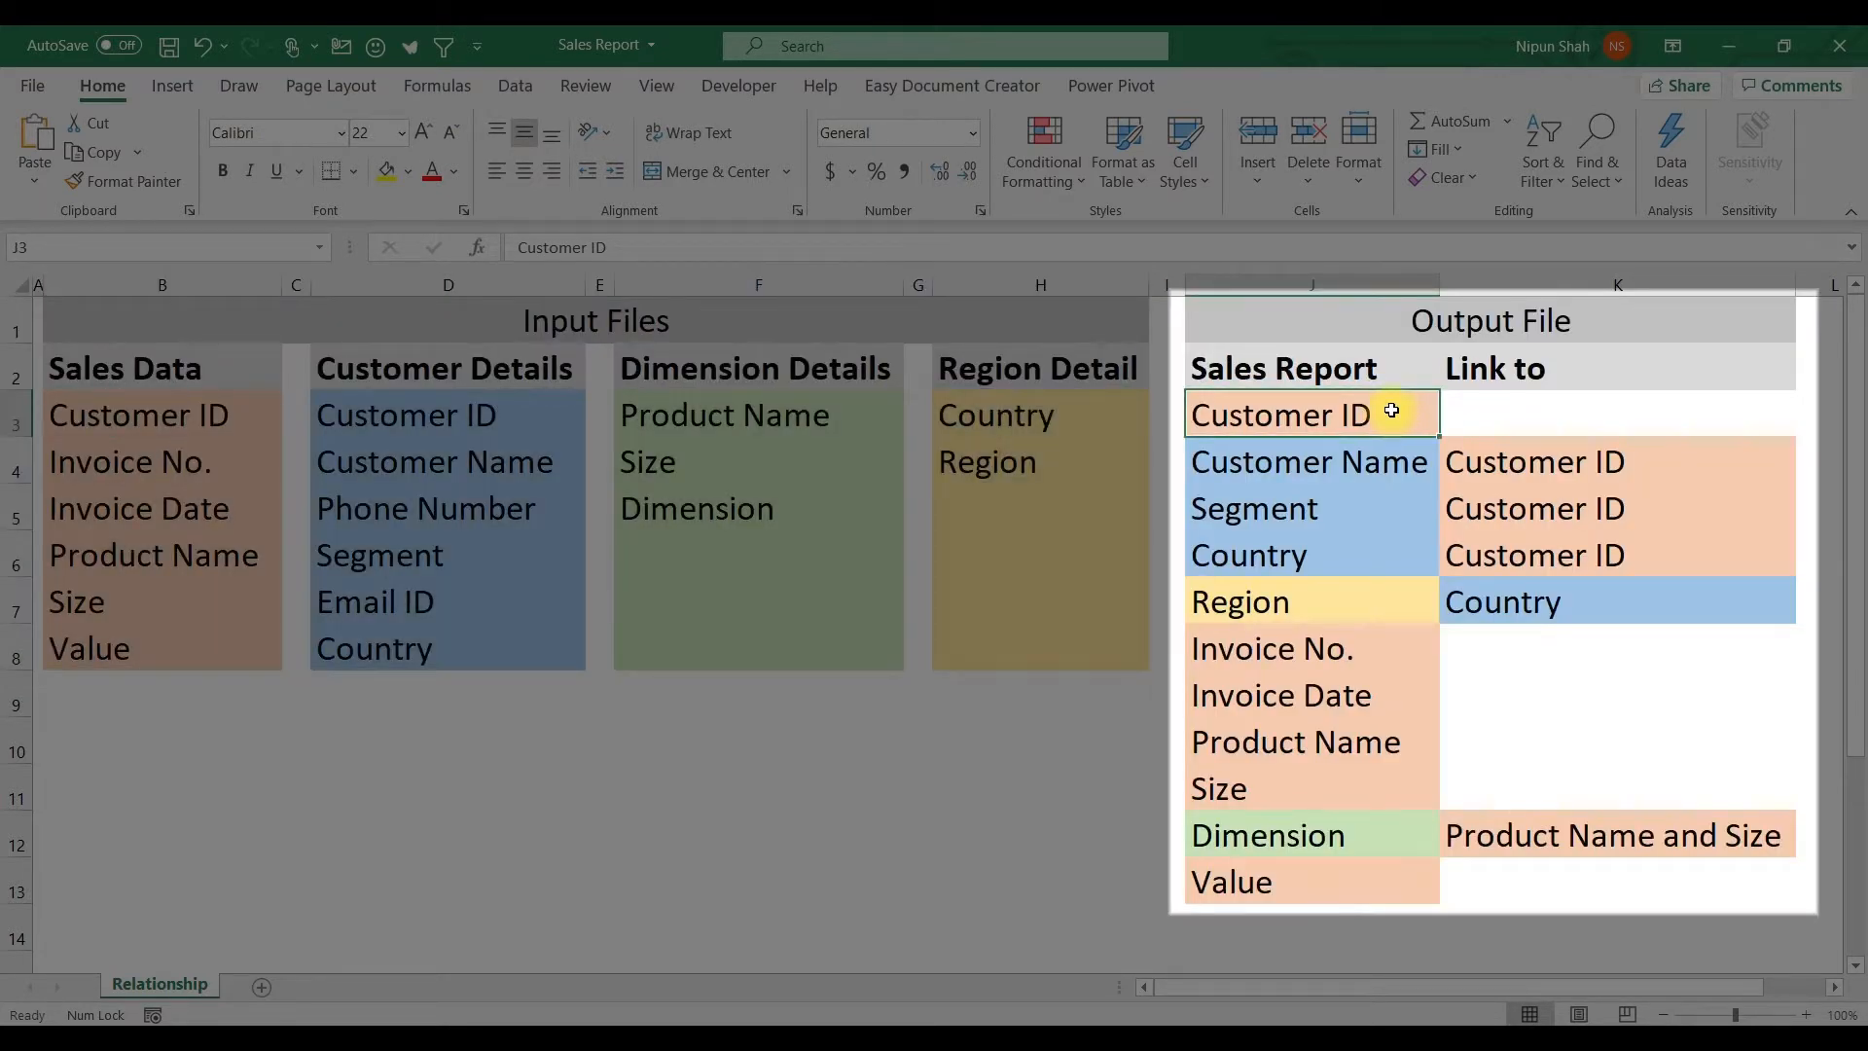
{"action": "left_click_drag", "start_coordinate": [1410, 419], "coordinate": [1359, 874]}
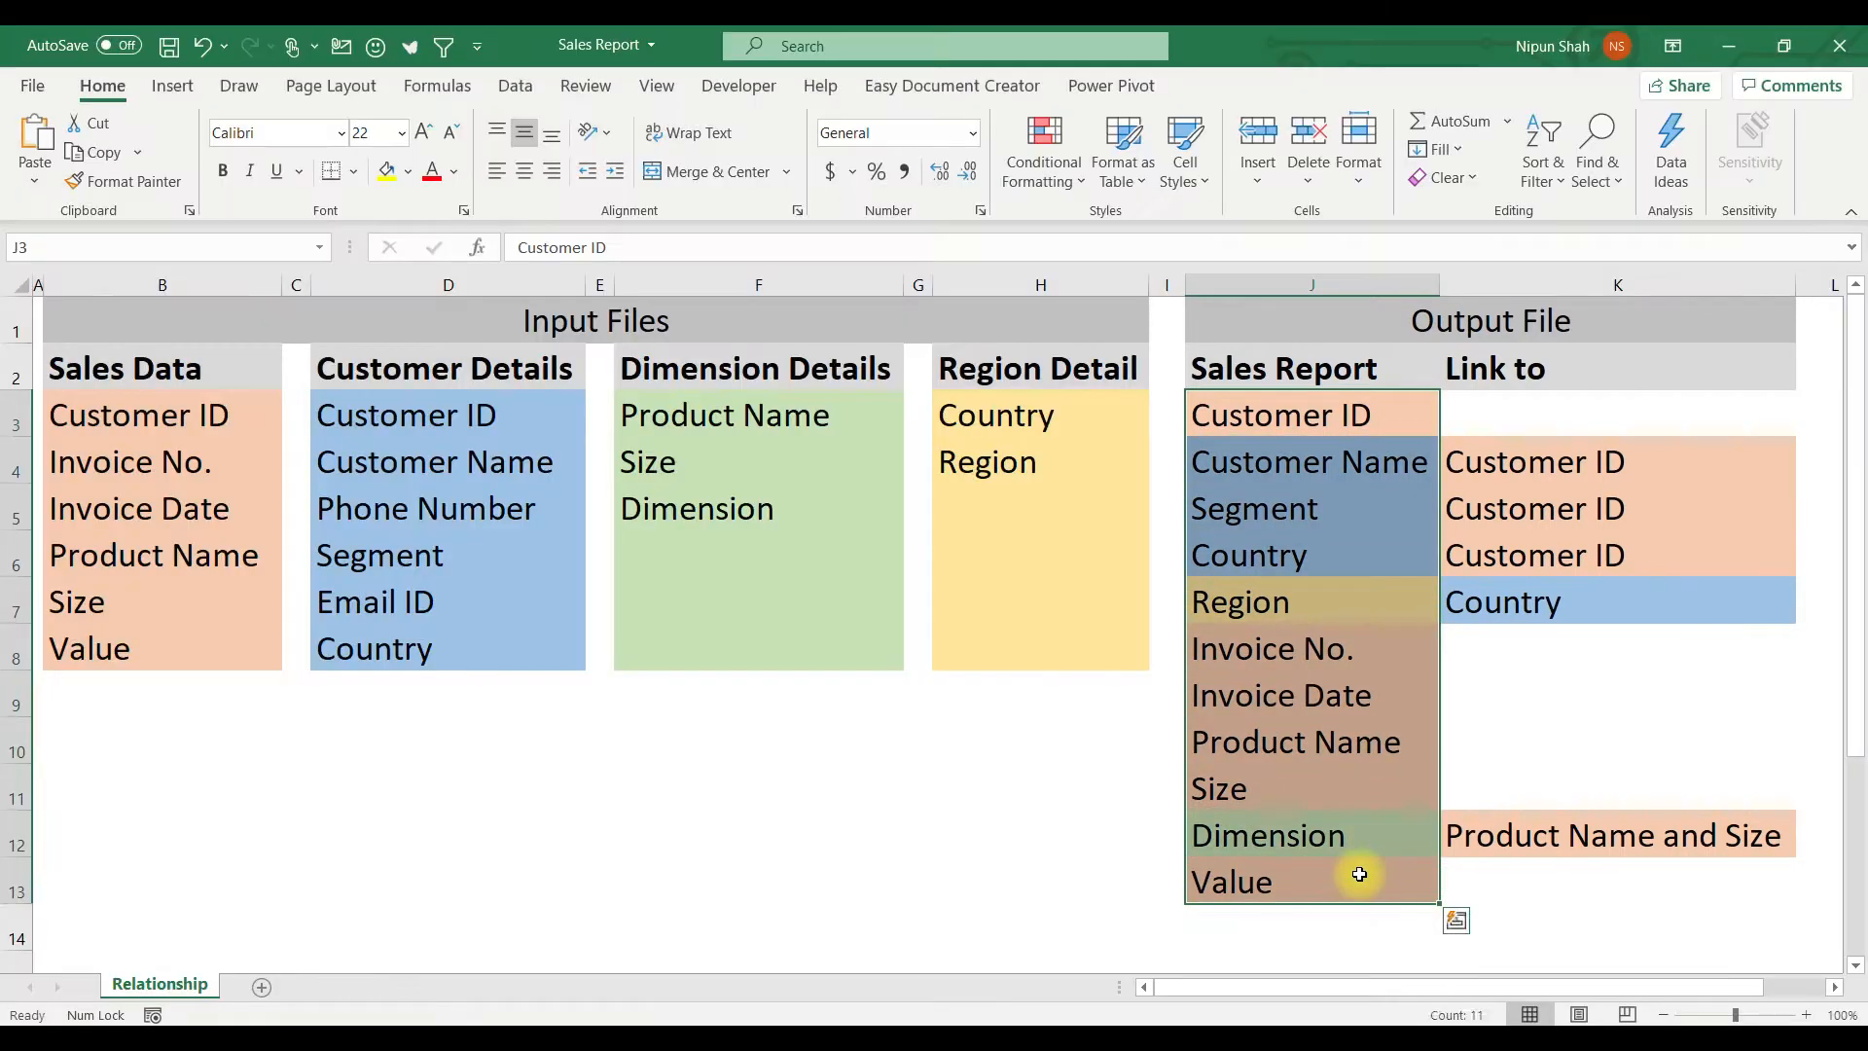
{"action": "left_click", "coordinate": [1408, 419]}
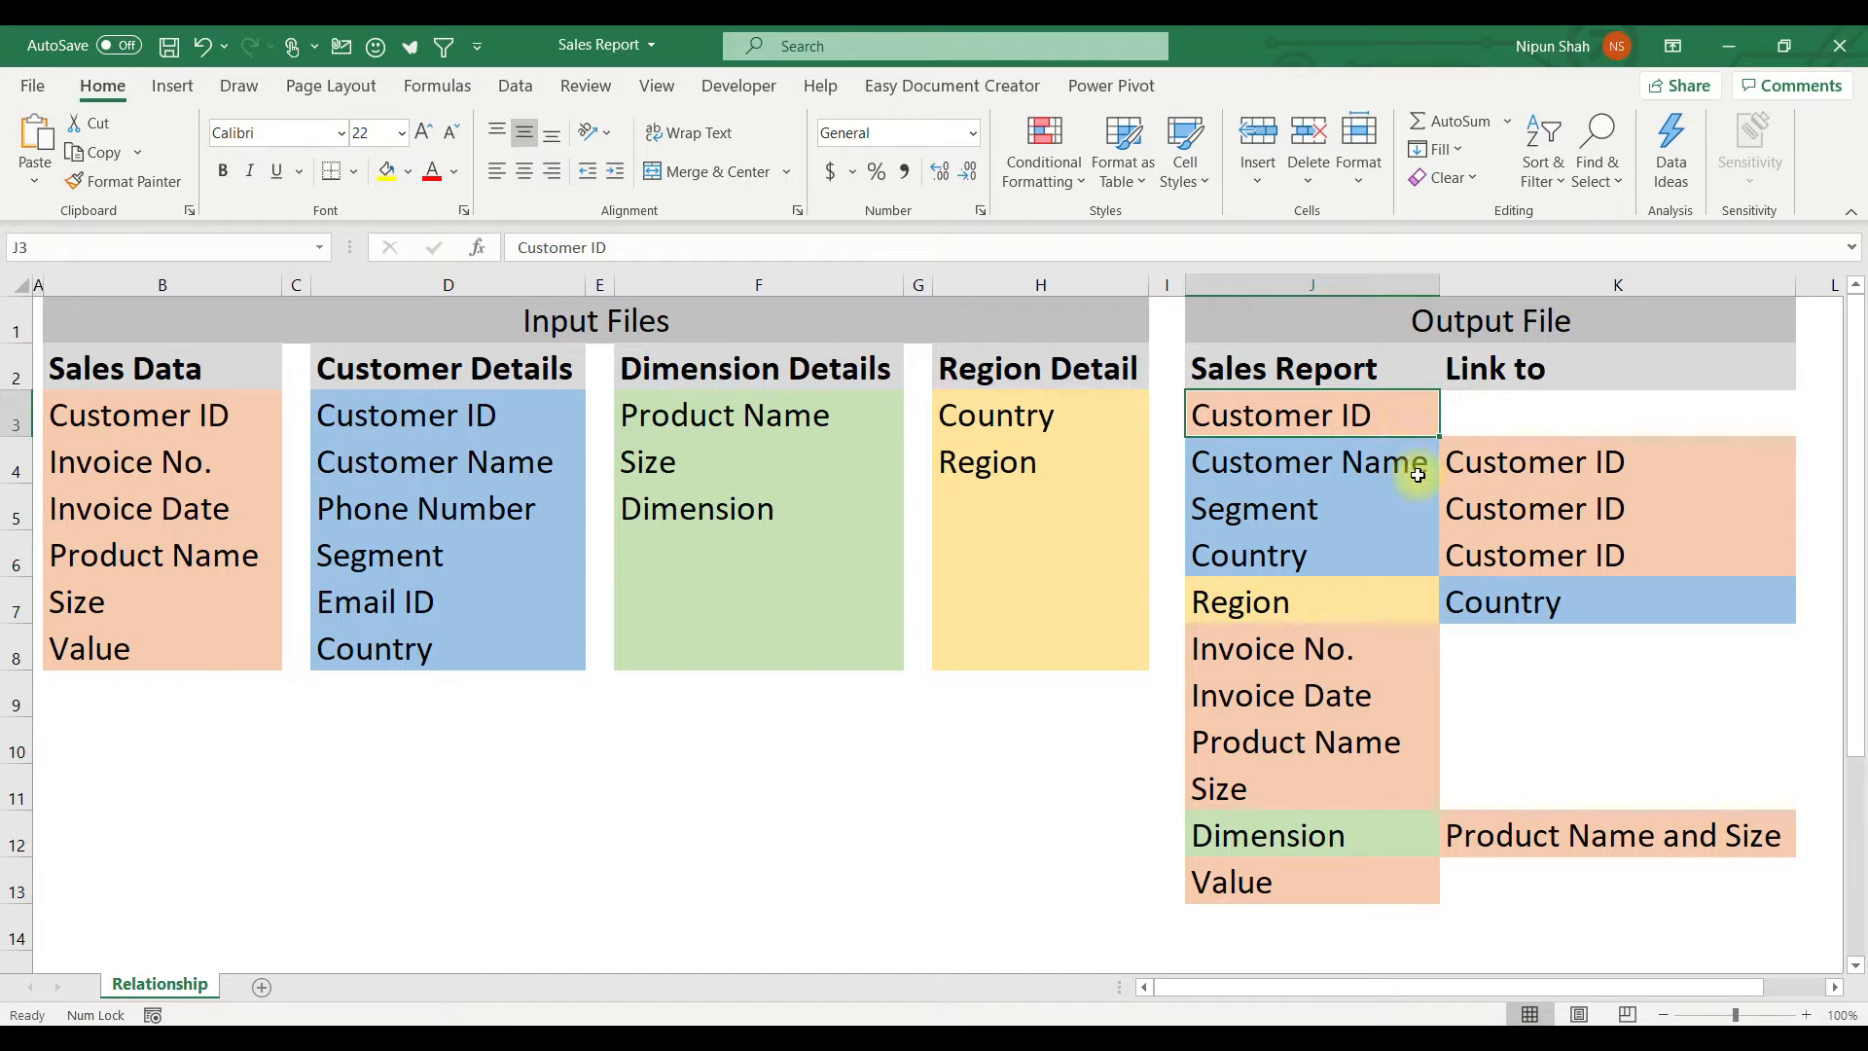
{"action": "left_click", "coordinate": [1409, 464]}
{"action": "left_click", "coordinate": [1401, 511]}
{"action": "left_click", "coordinate": [1393, 552]}
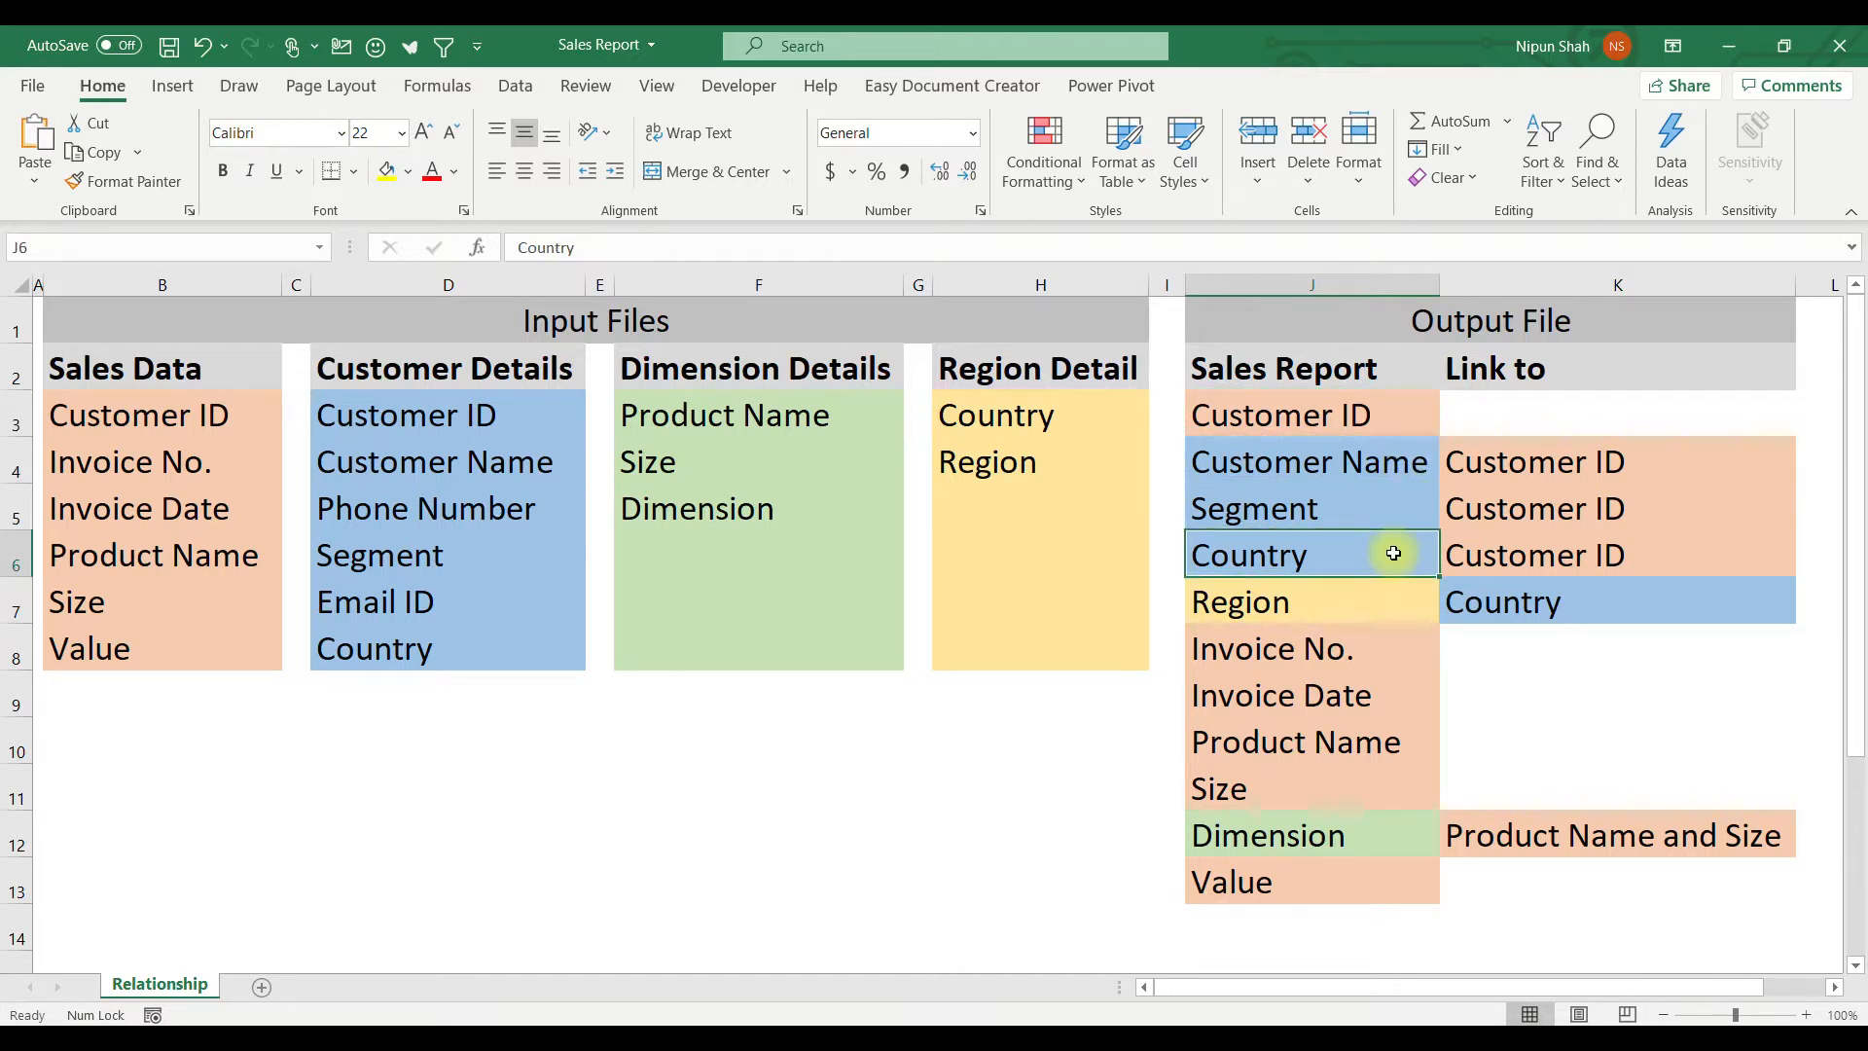
{"action": "left_click", "coordinate": [1381, 603]}
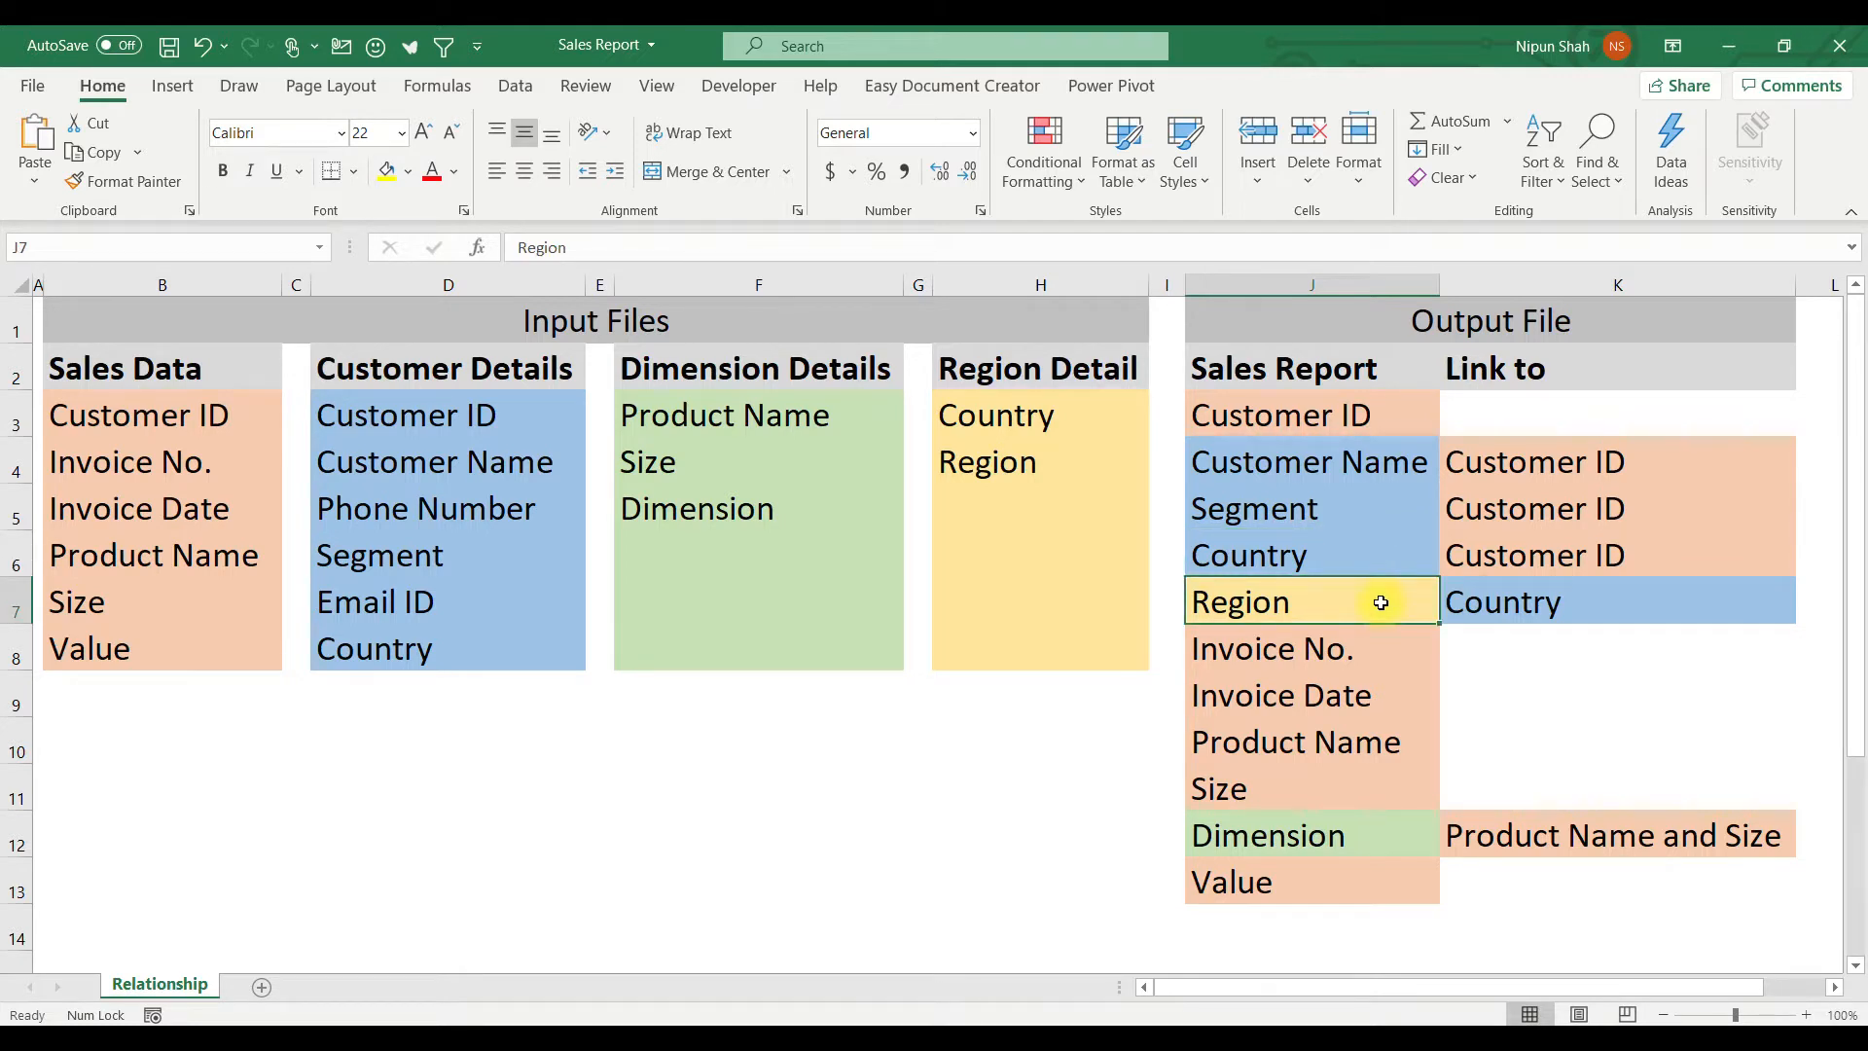
{"action": "left_click", "coordinate": [1398, 646]}
{"action": "left_click", "coordinate": [1389, 697]}
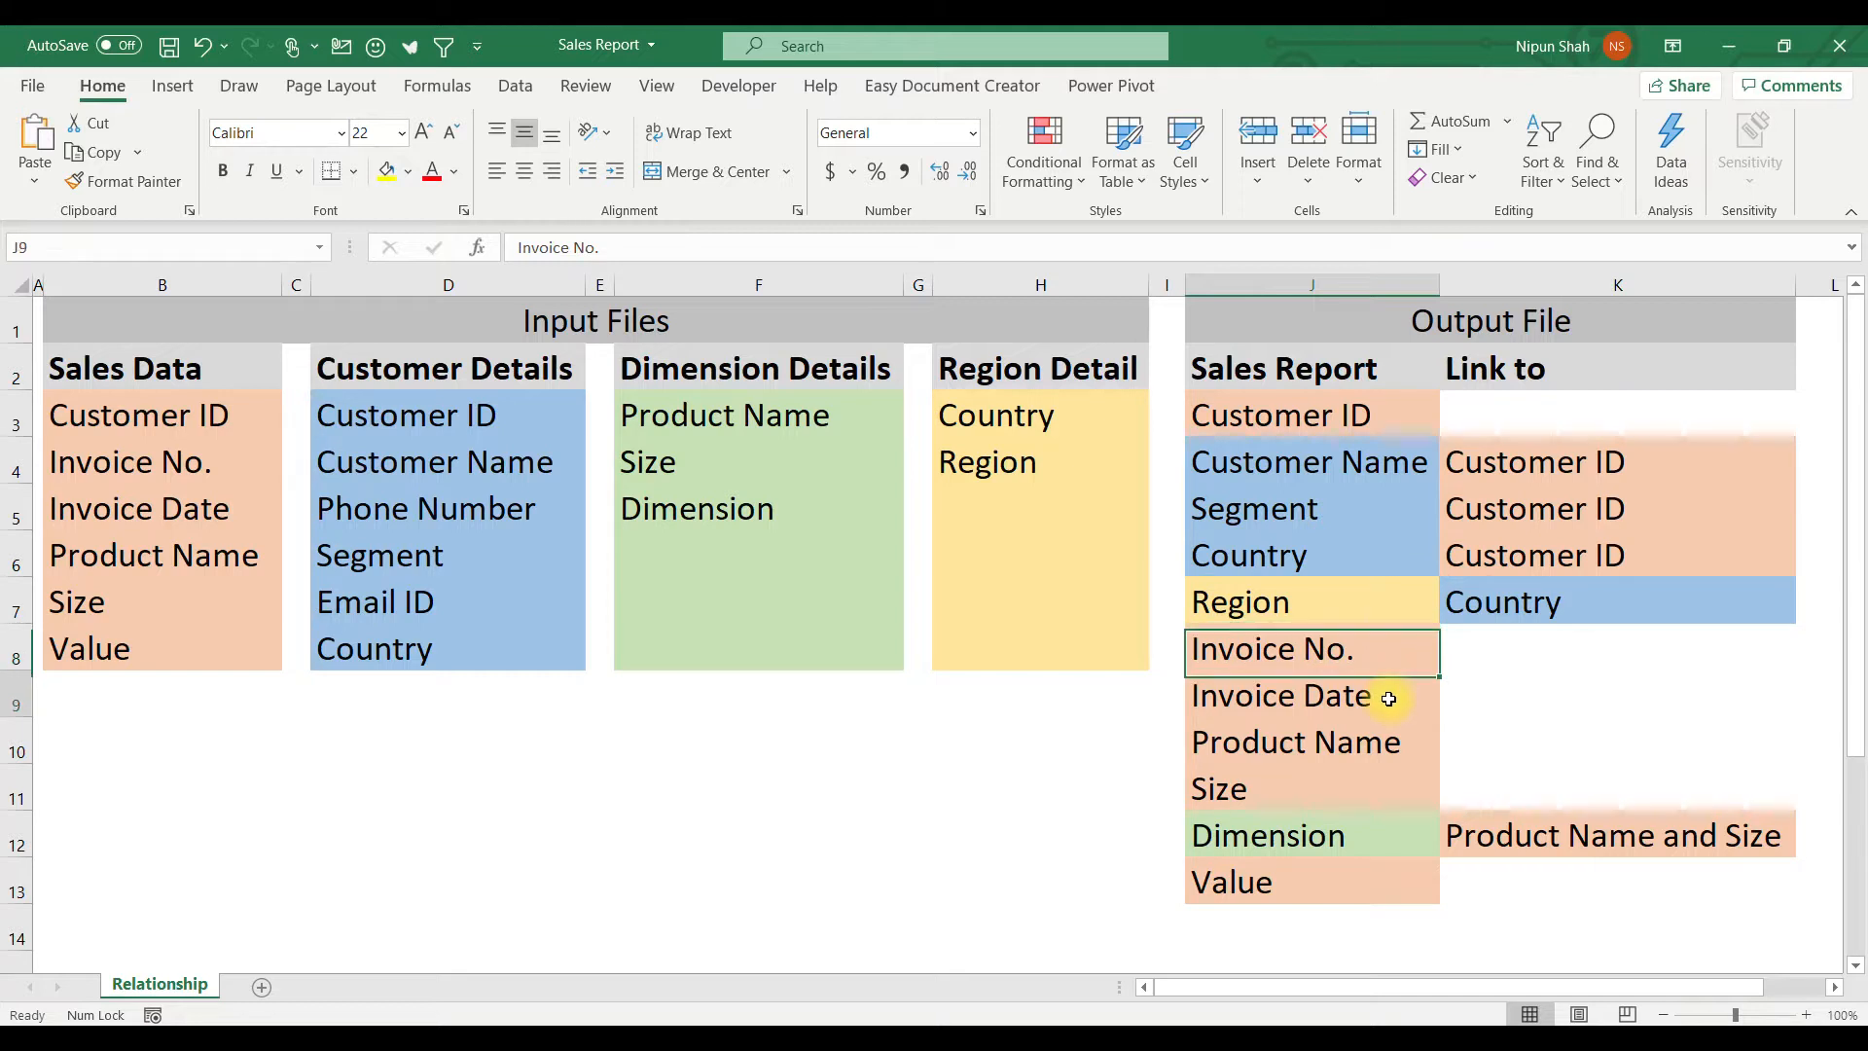
{"action": "left_click", "coordinate": [1387, 745]}
{"action": "left_click", "coordinate": [1379, 787]}
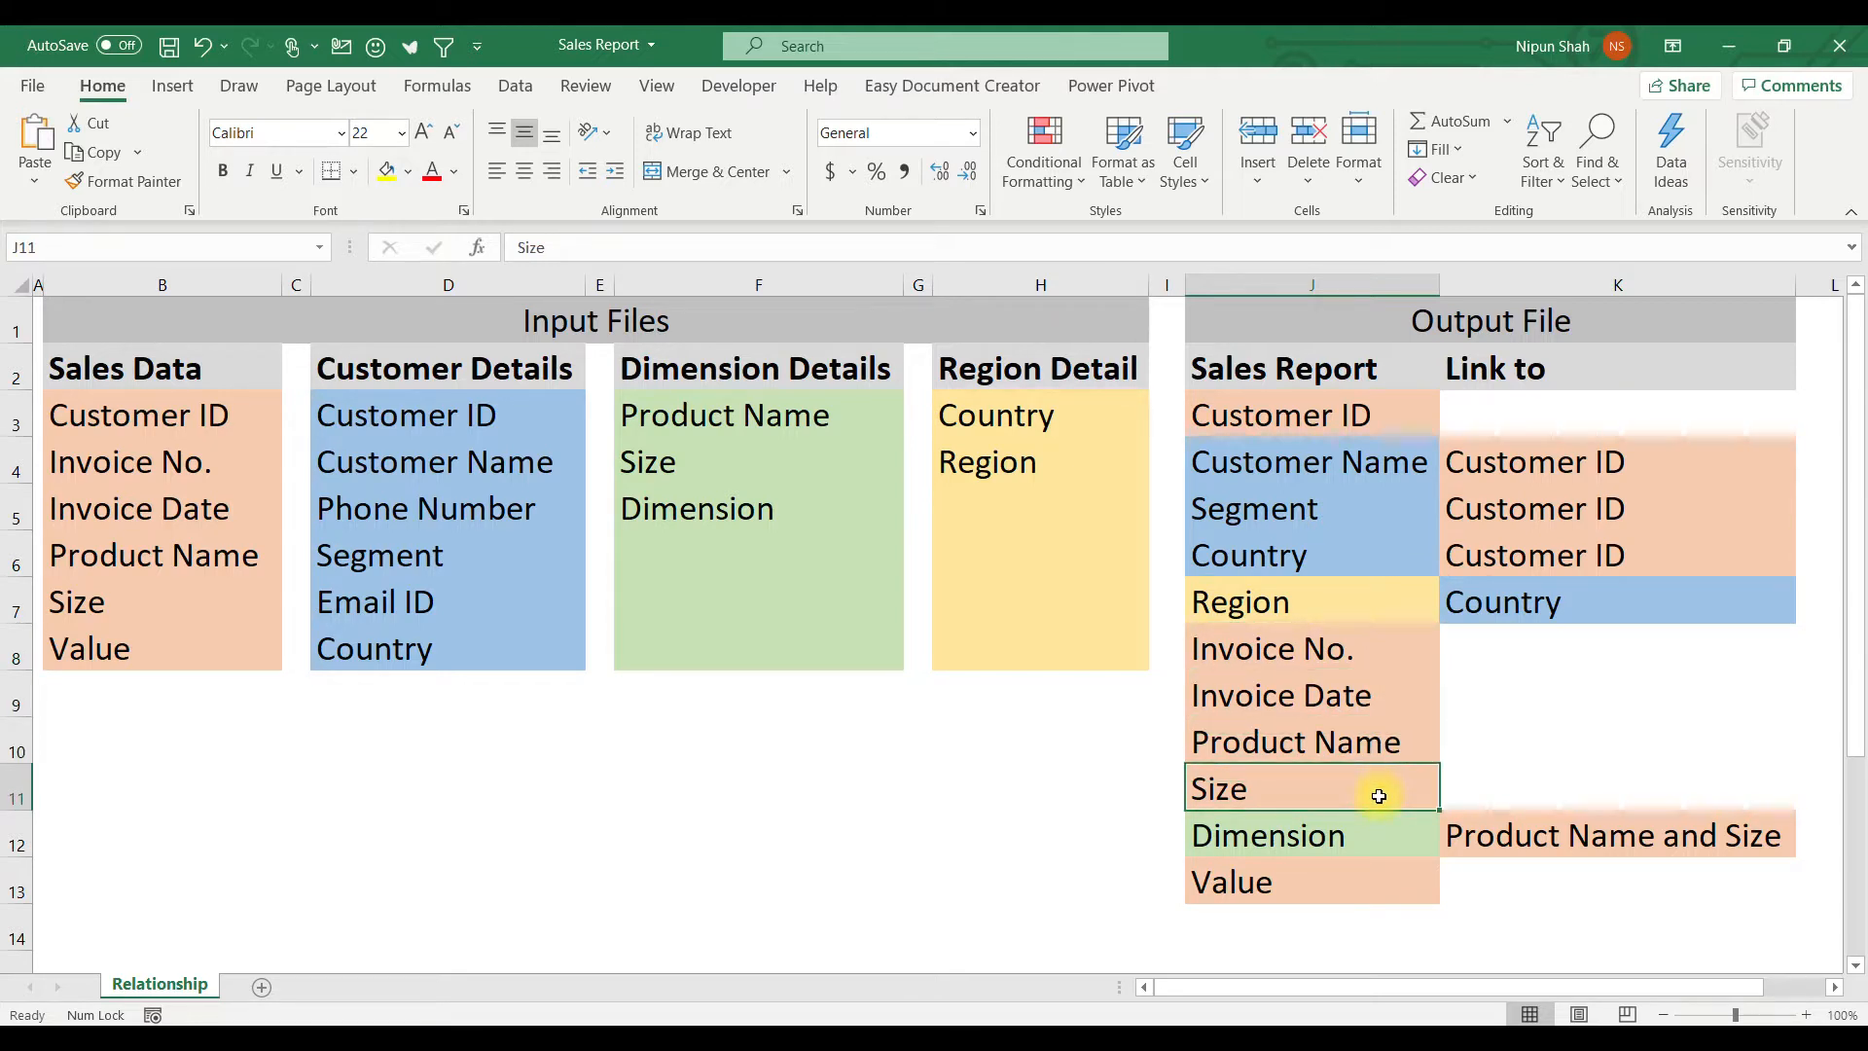
{"action": "left_click", "coordinate": [1372, 838]}
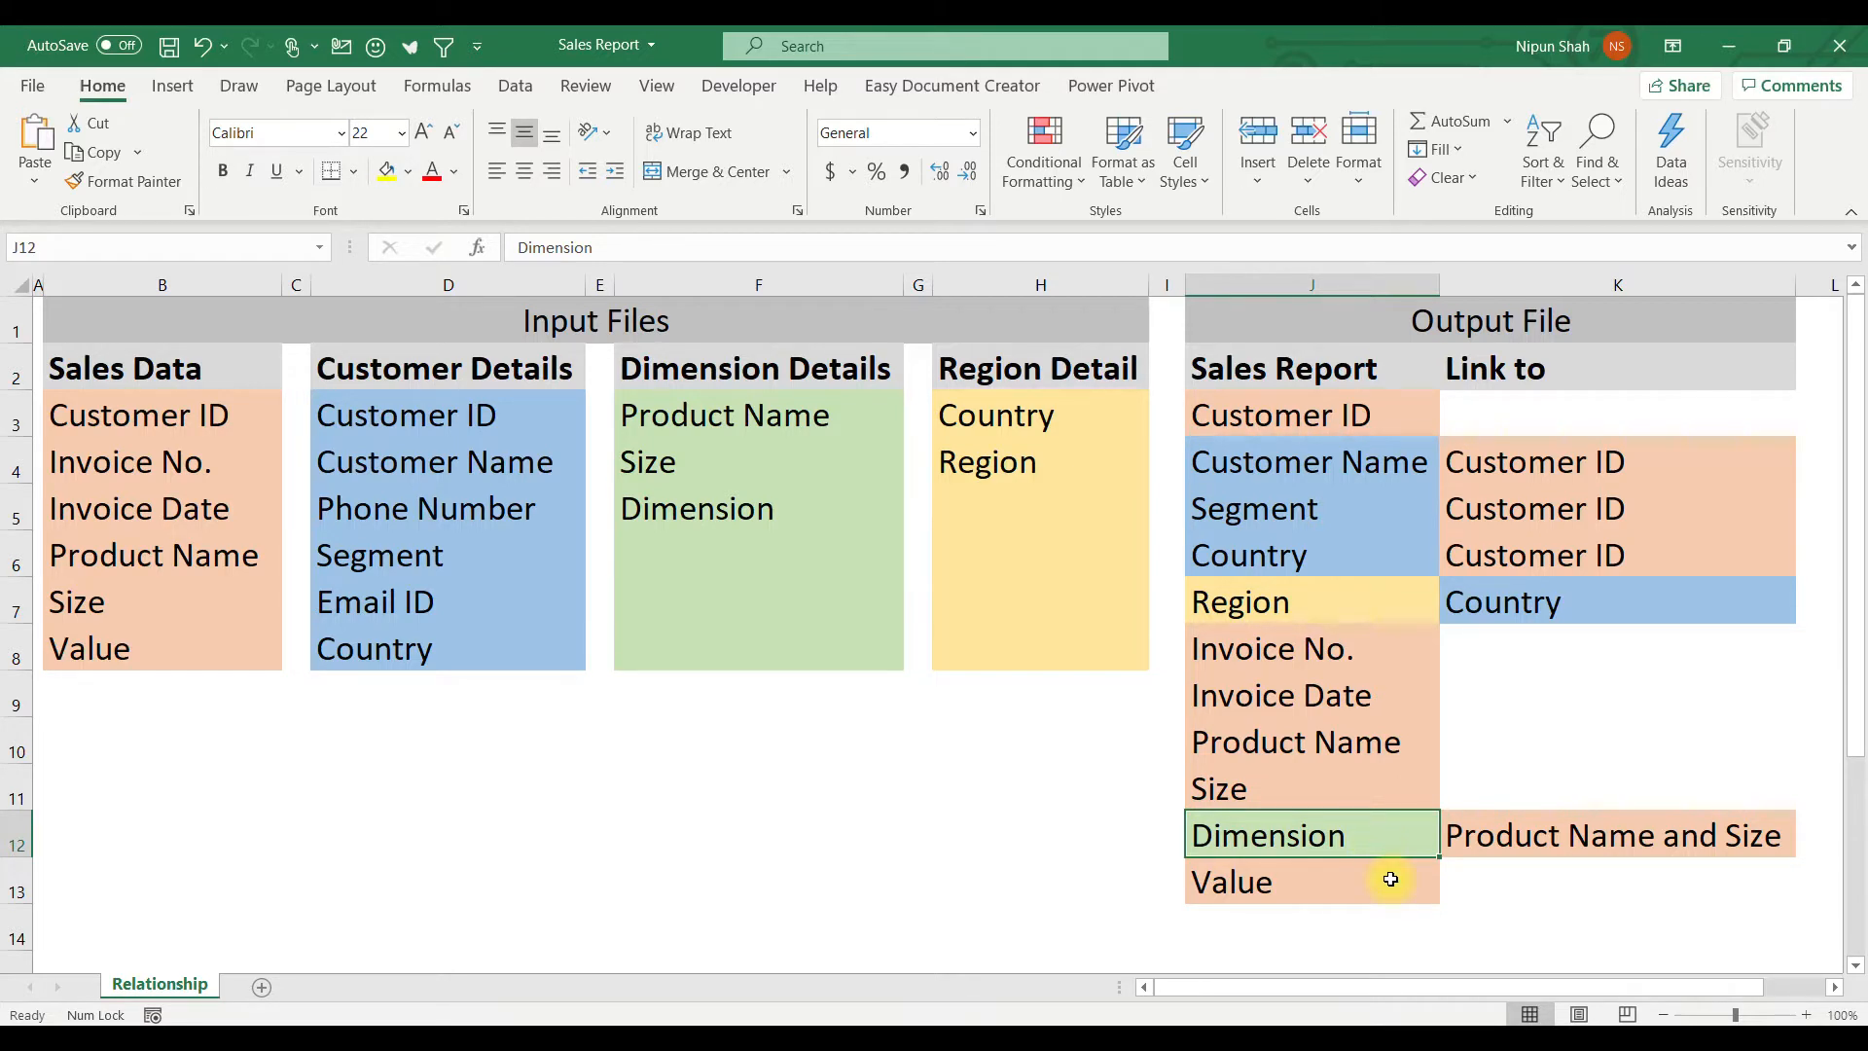
- Check the Link to keys for Customer Name, Segment, Country, Region and Dimension in the Output File section
{"action": "left_click", "coordinate": [1398, 461]}
{"action": "left_click", "coordinate": [1397, 506]}
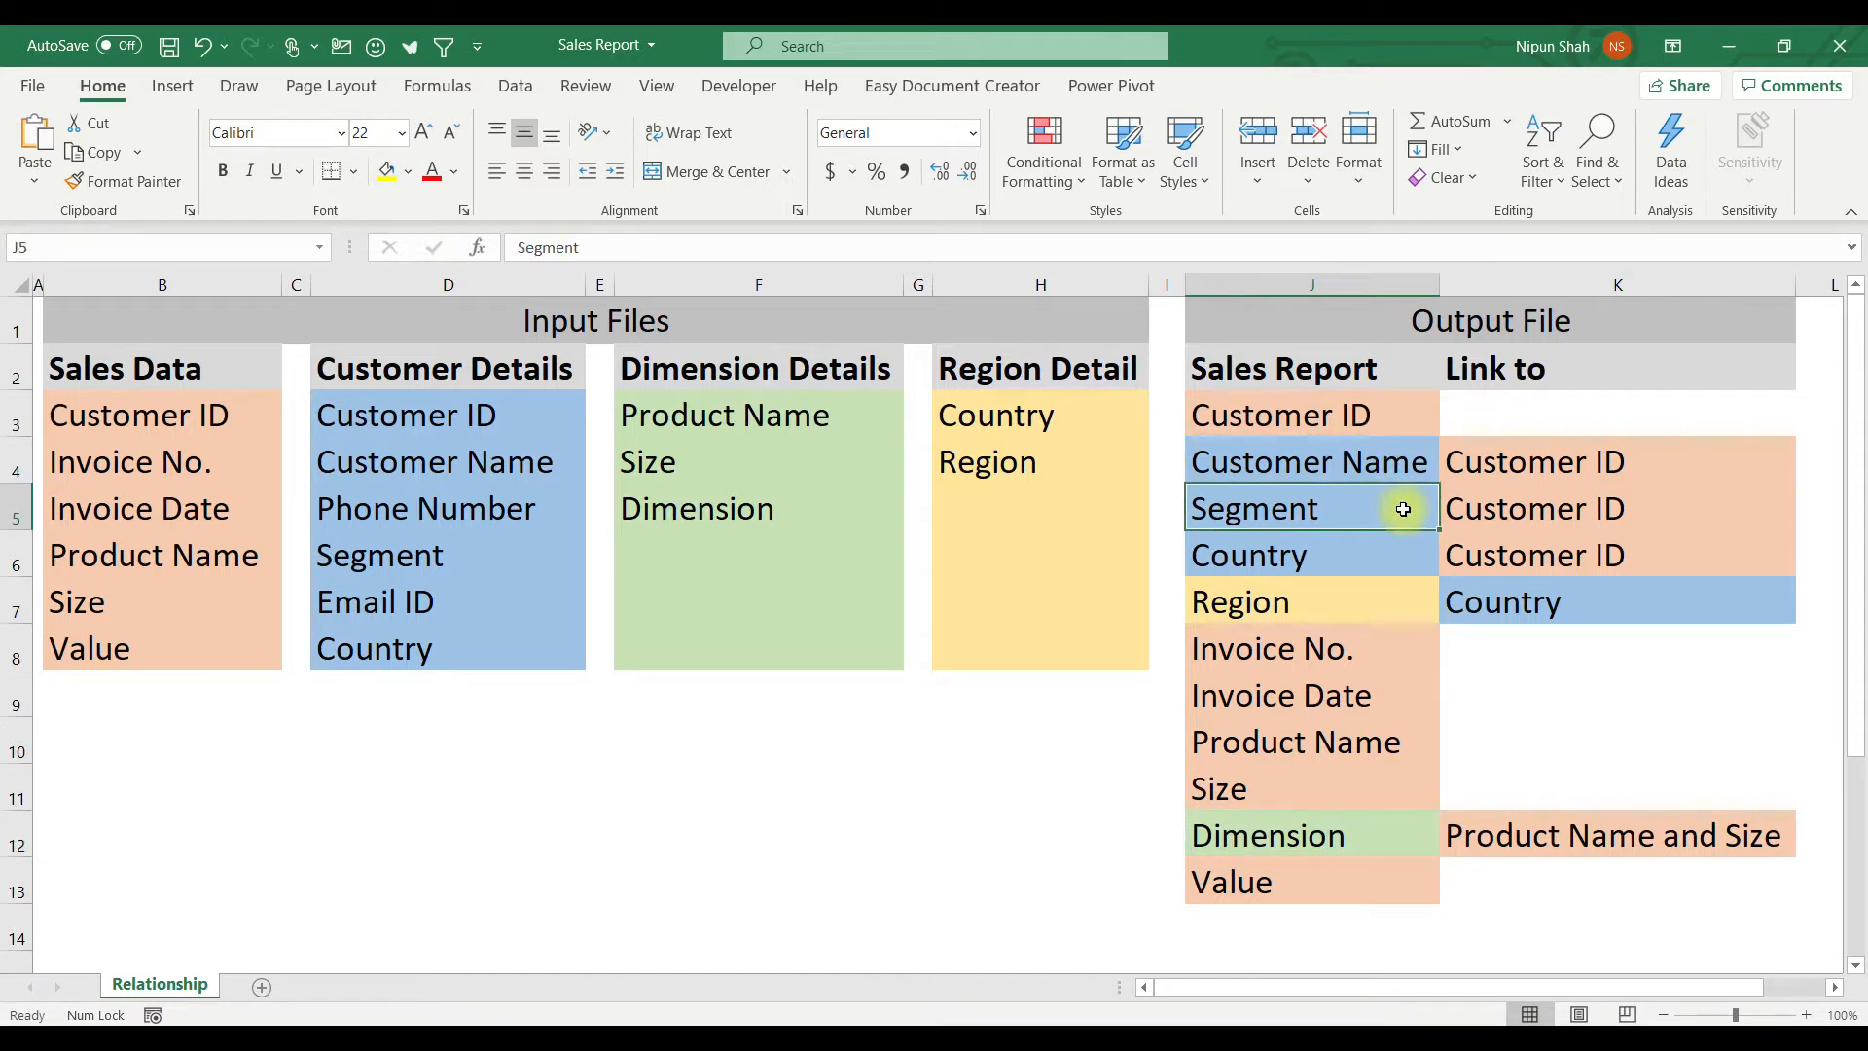
{"action": "left_click", "coordinate": [1411, 559]}
{"action": "left_click", "coordinate": [1611, 463]}
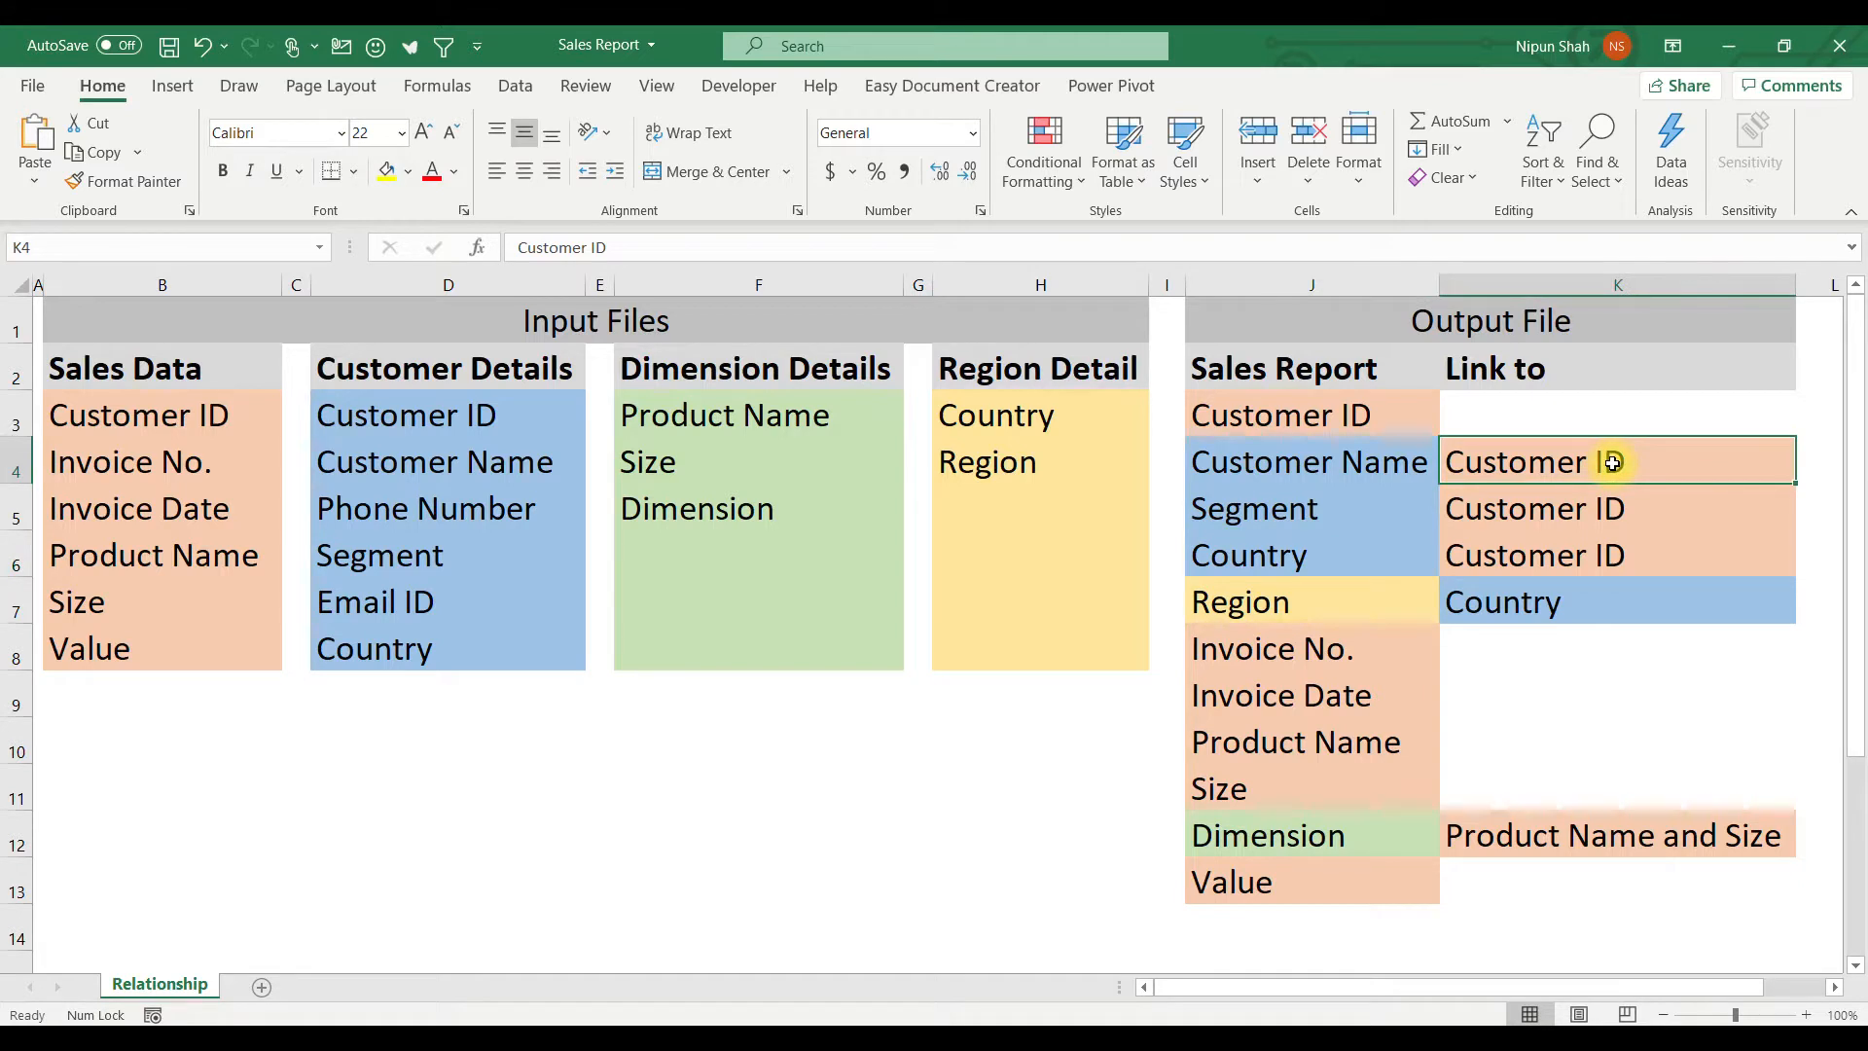
{"action": "left_click", "coordinate": [1406, 605]}
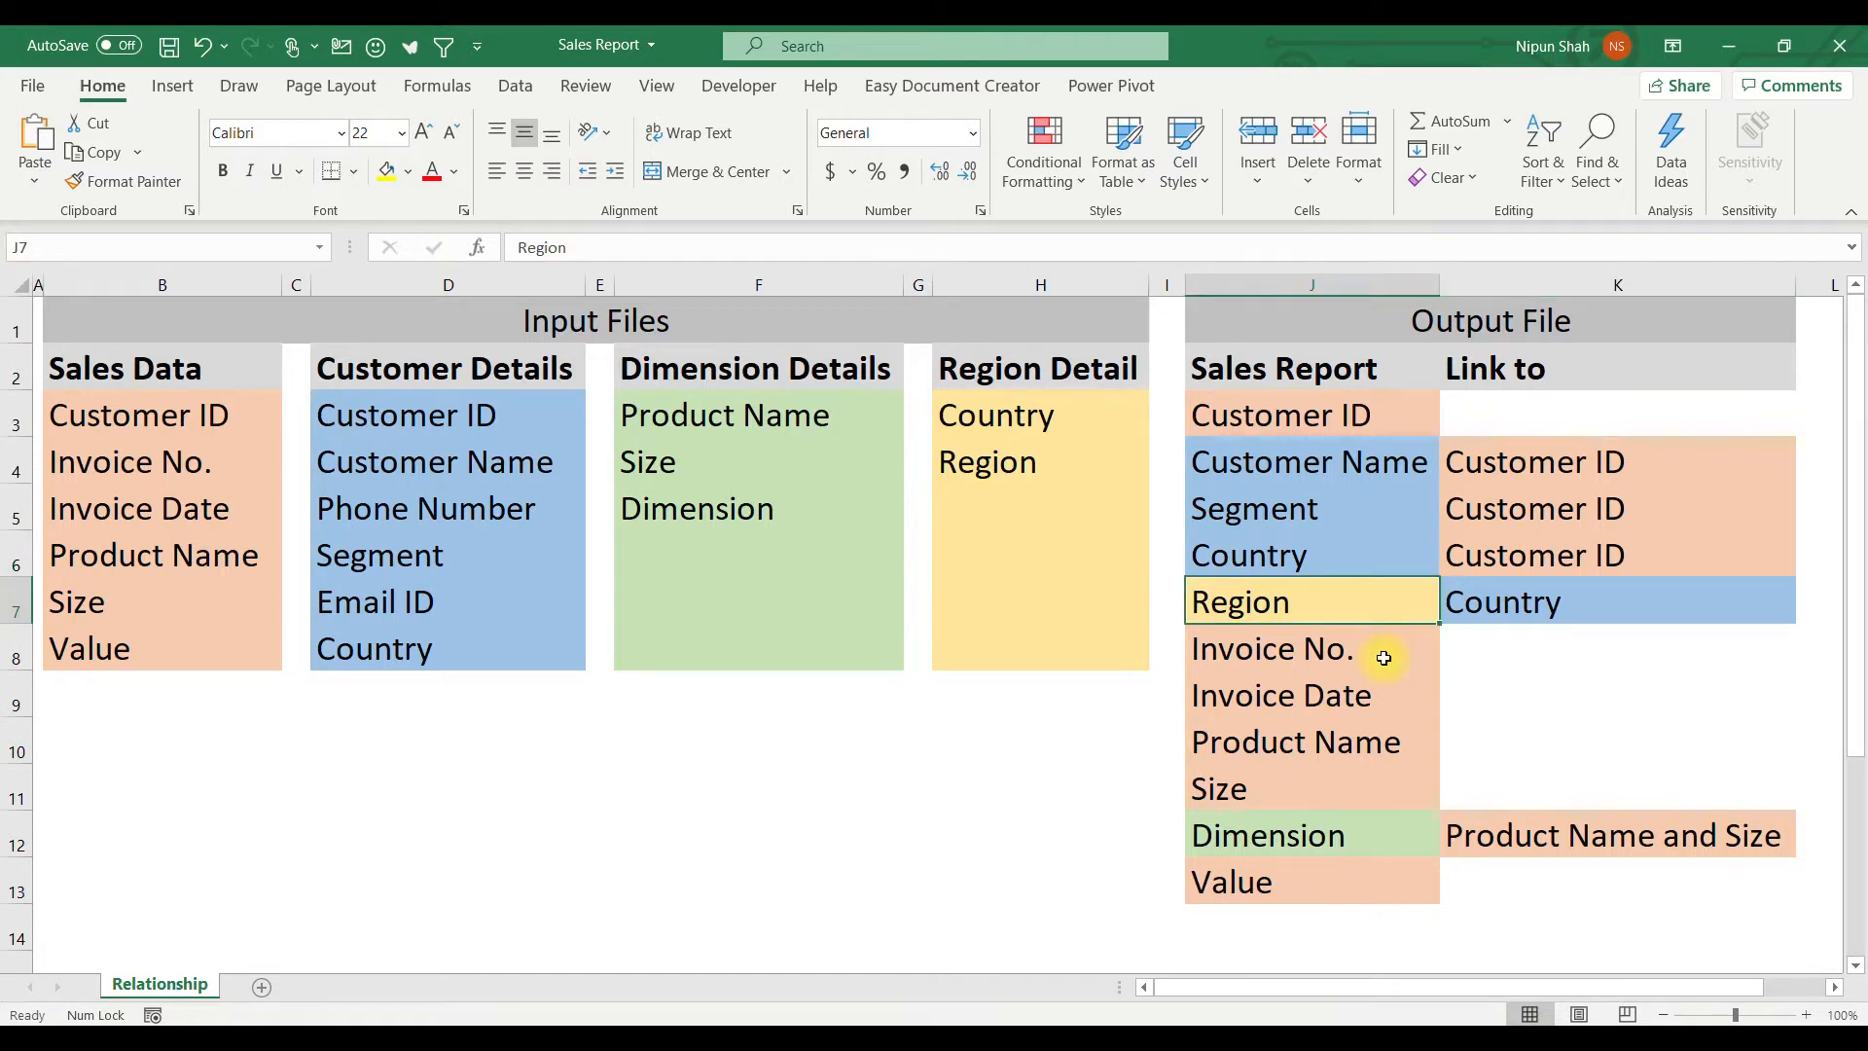
{"action": "left_click", "coordinate": [1532, 592]}
{"action": "left_click", "coordinate": [1381, 845]}
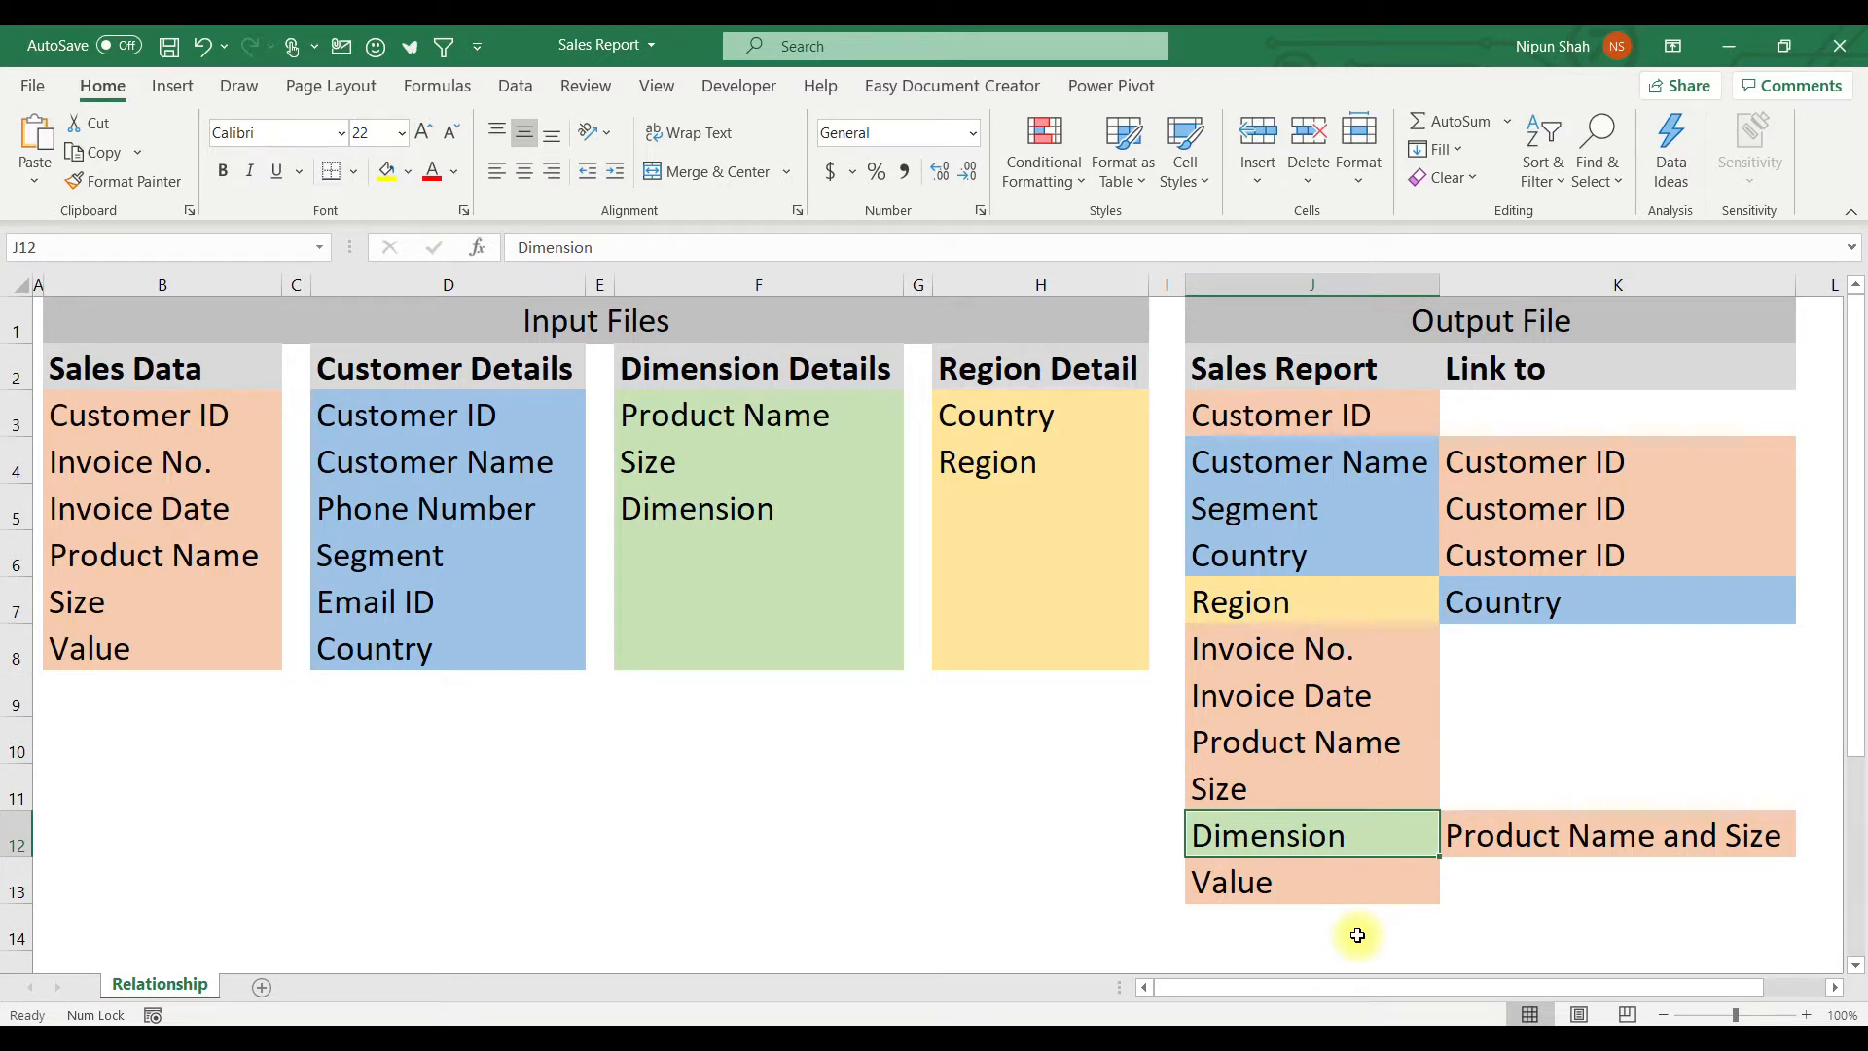
- Compare the whole Input Files block with the Output File block on the Relationship sheet
{"action": "left_click", "coordinate": [983, 784]}
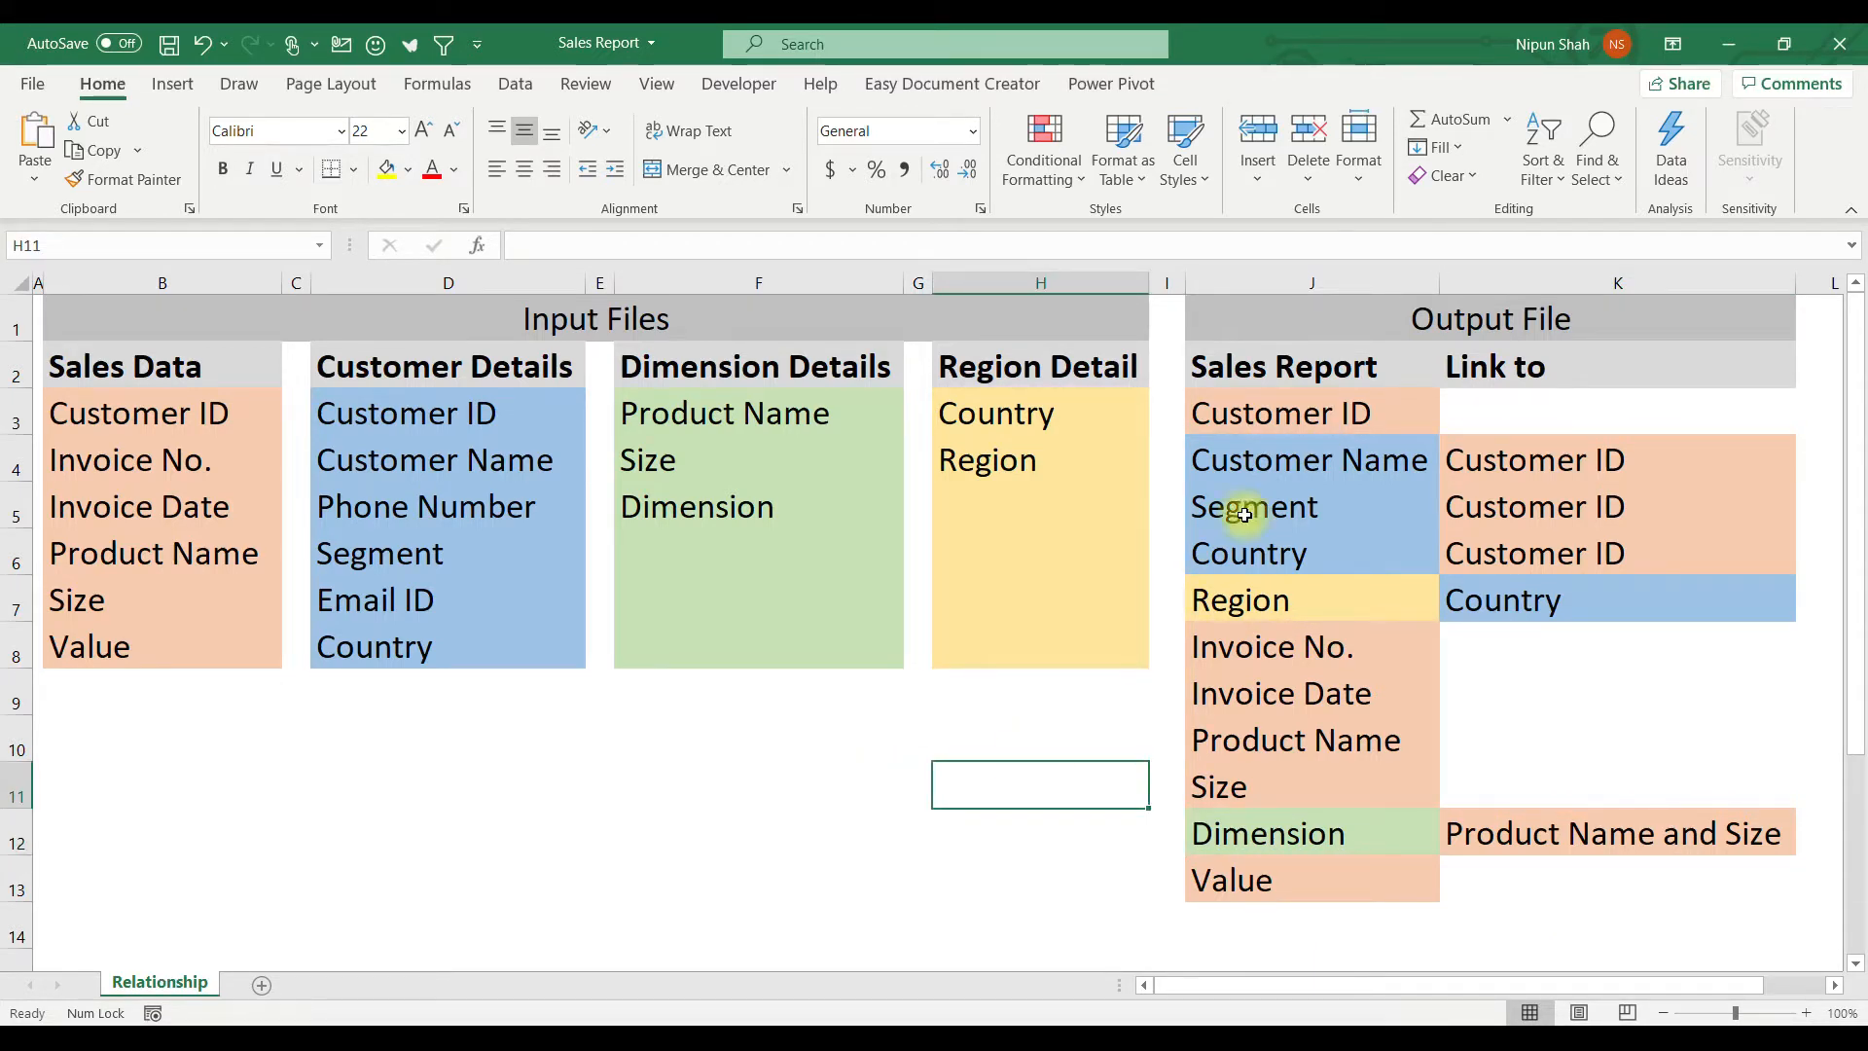
{"action": "left_click_drag", "start_coordinate": [1352, 420], "coordinate": [1341, 869]}
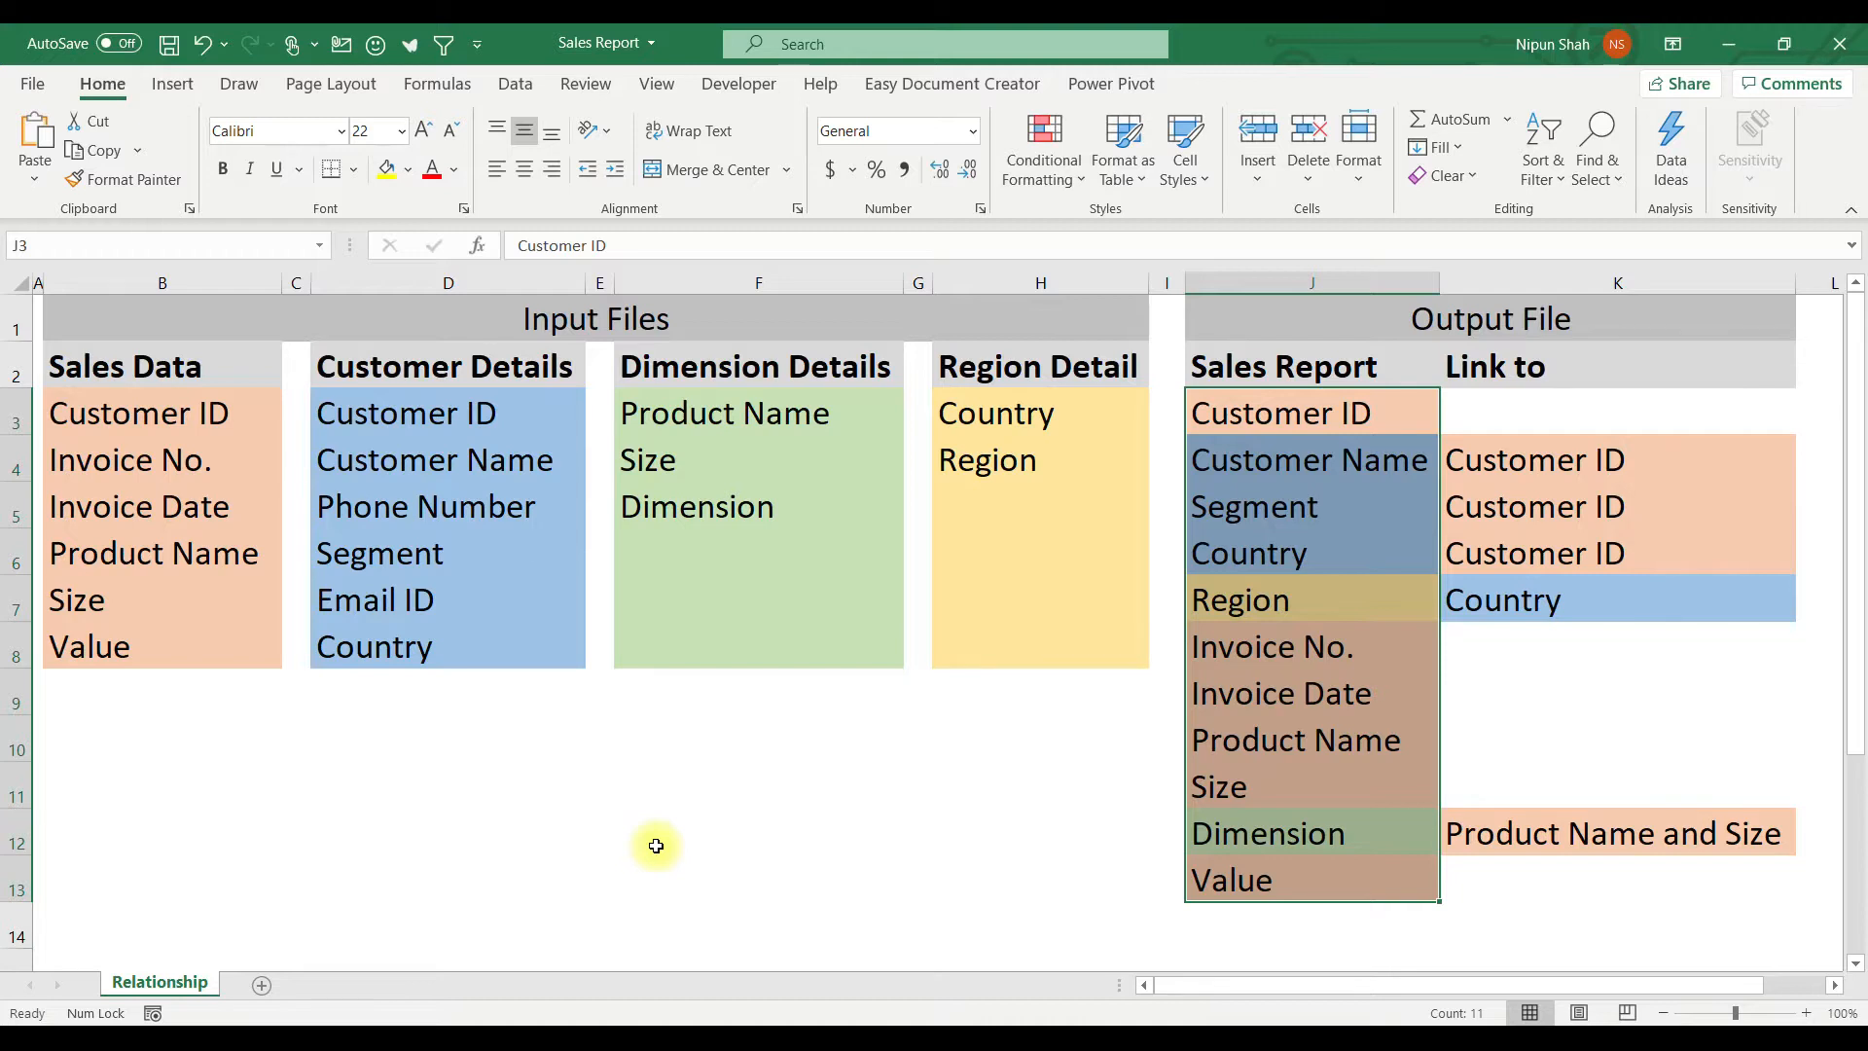
{"action": "left_click", "coordinate": [153, 317]}
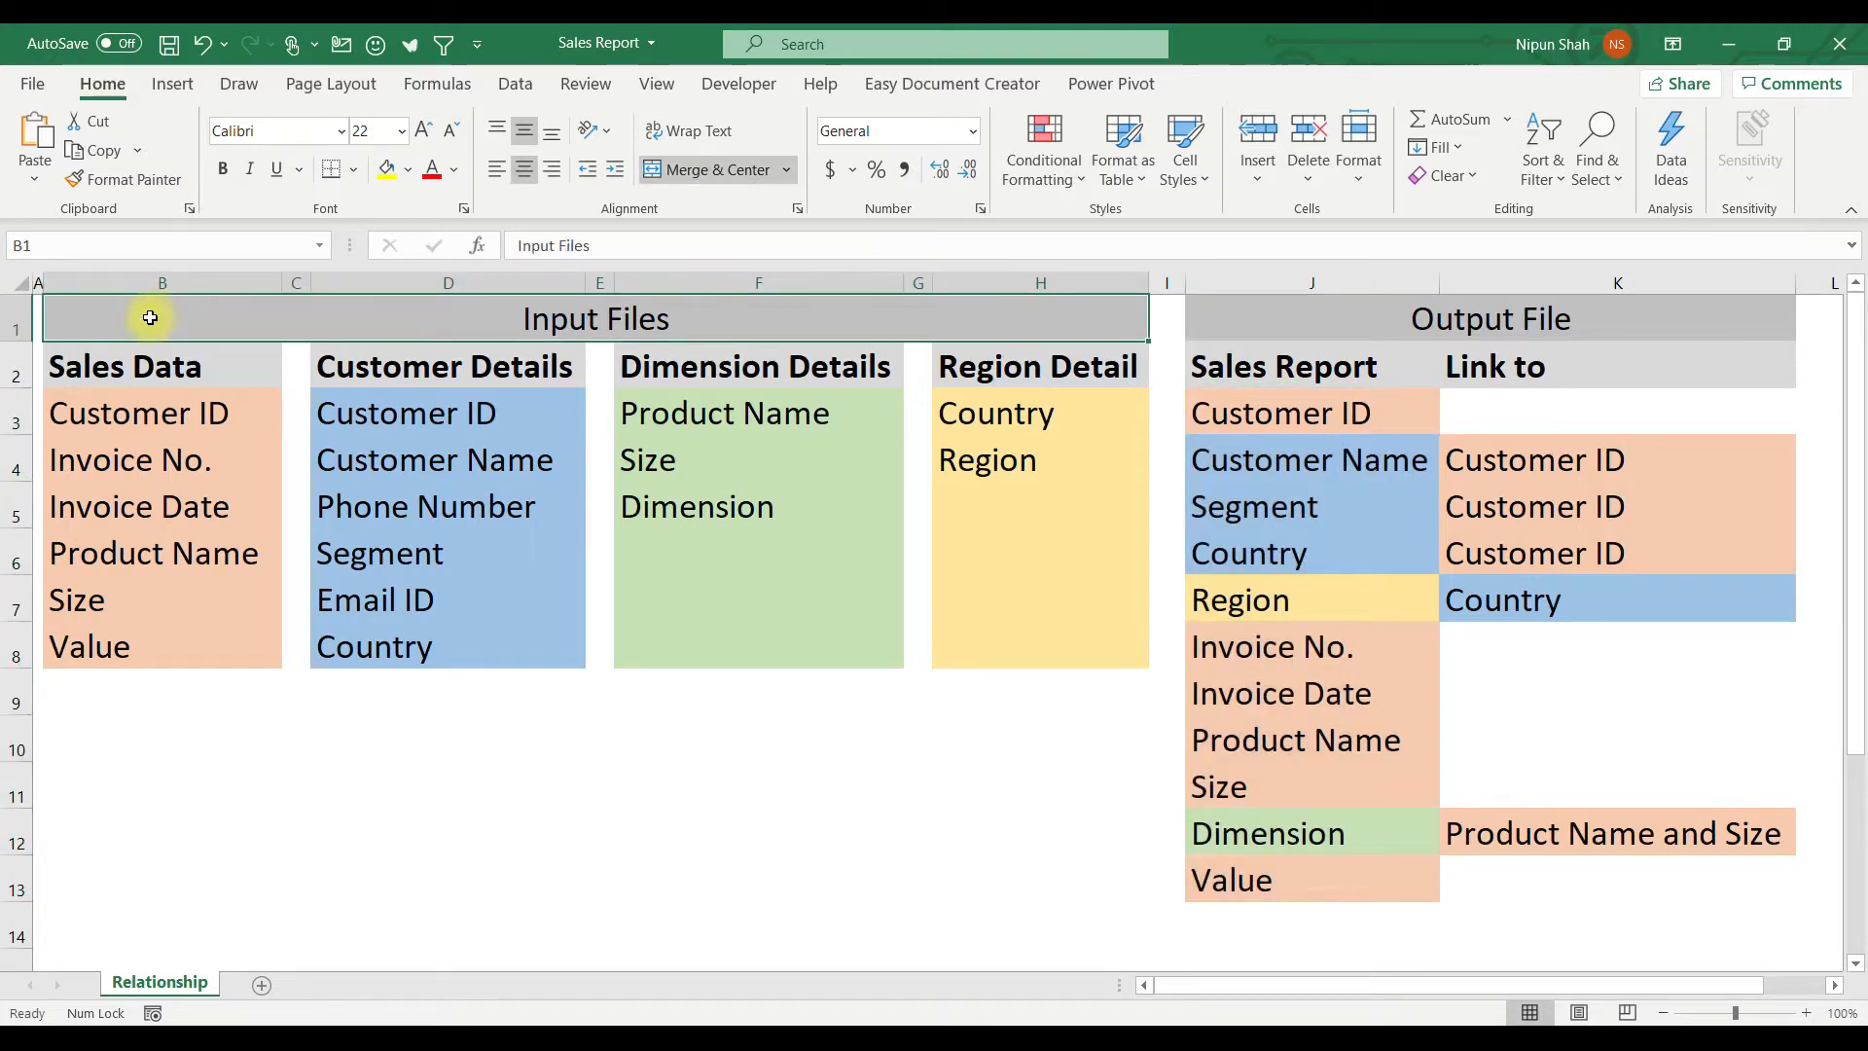
{"action": "left_click_drag", "start_coordinate": [150, 317], "coordinate": [963, 665]}
{"action": "left_click_drag", "start_coordinate": [1350, 331], "coordinate": [1370, 897]}
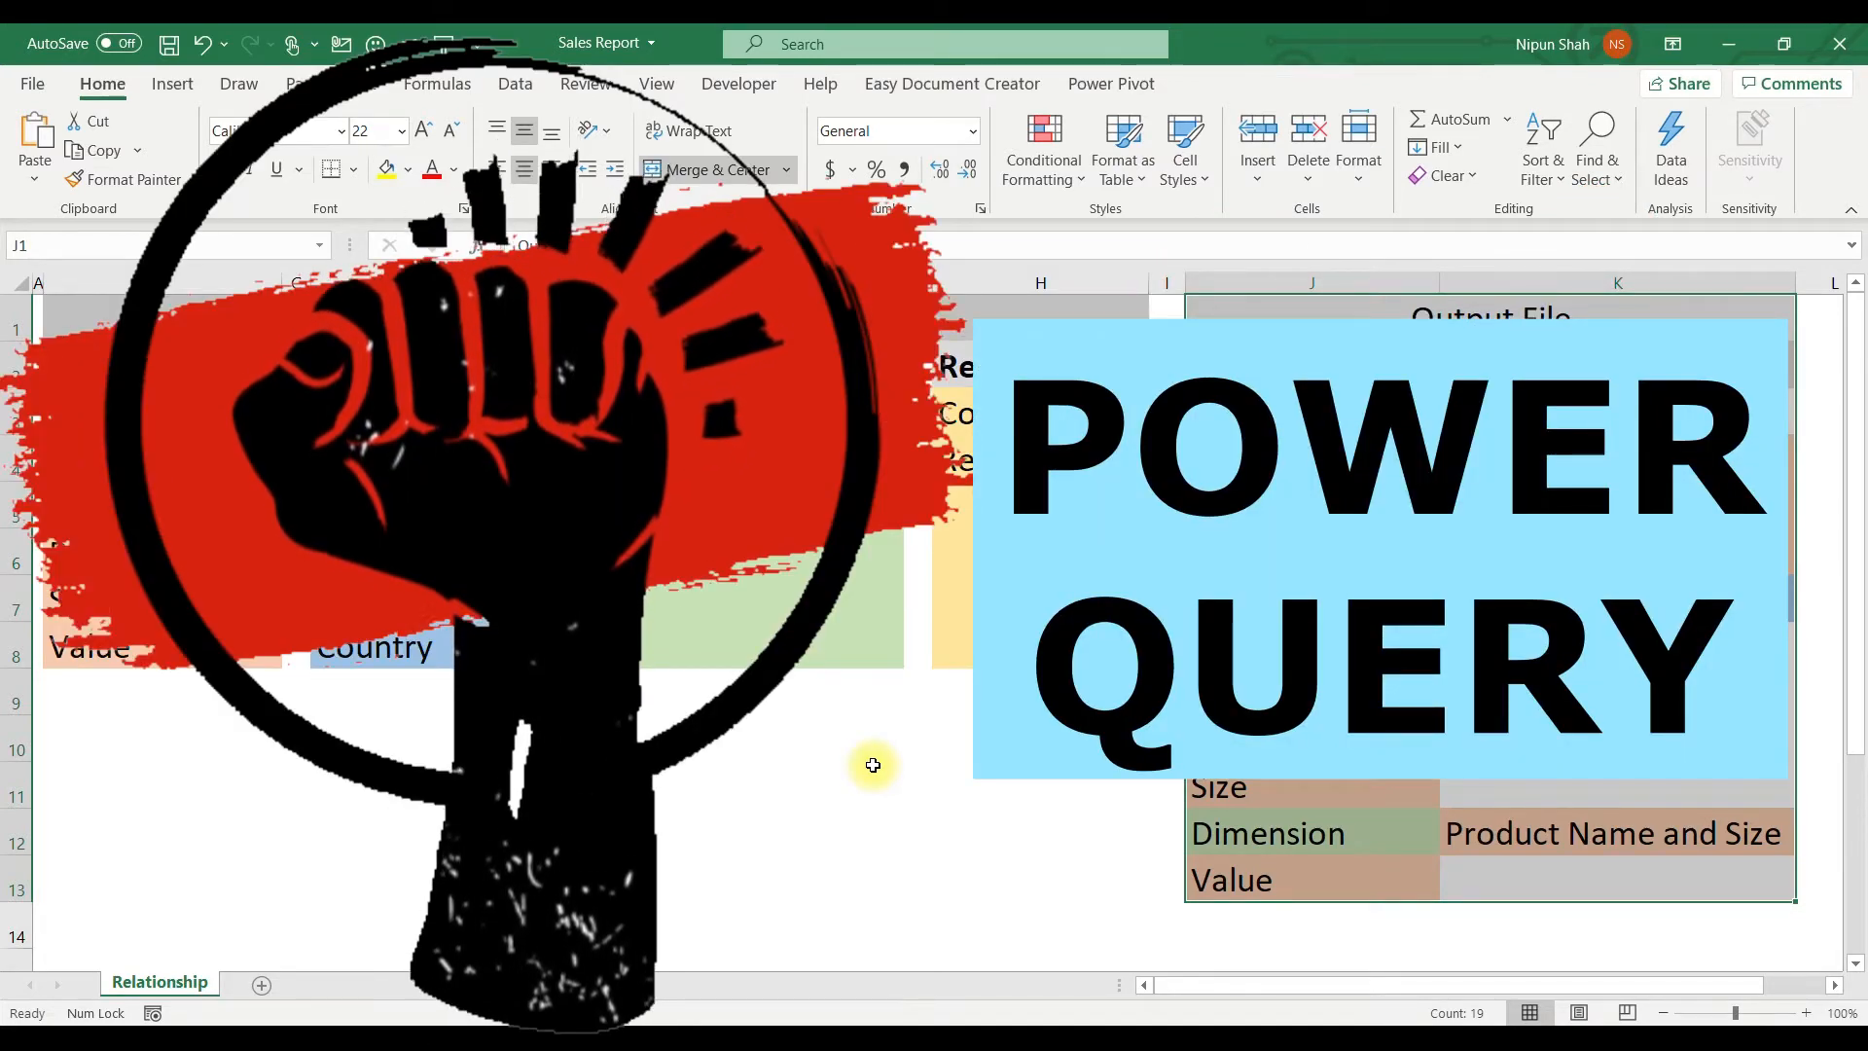
- Start a data import from the Sales Data workbook in the Merge Data through Power Query folder
{"action": "left_click", "coordinate": [821, 786]}
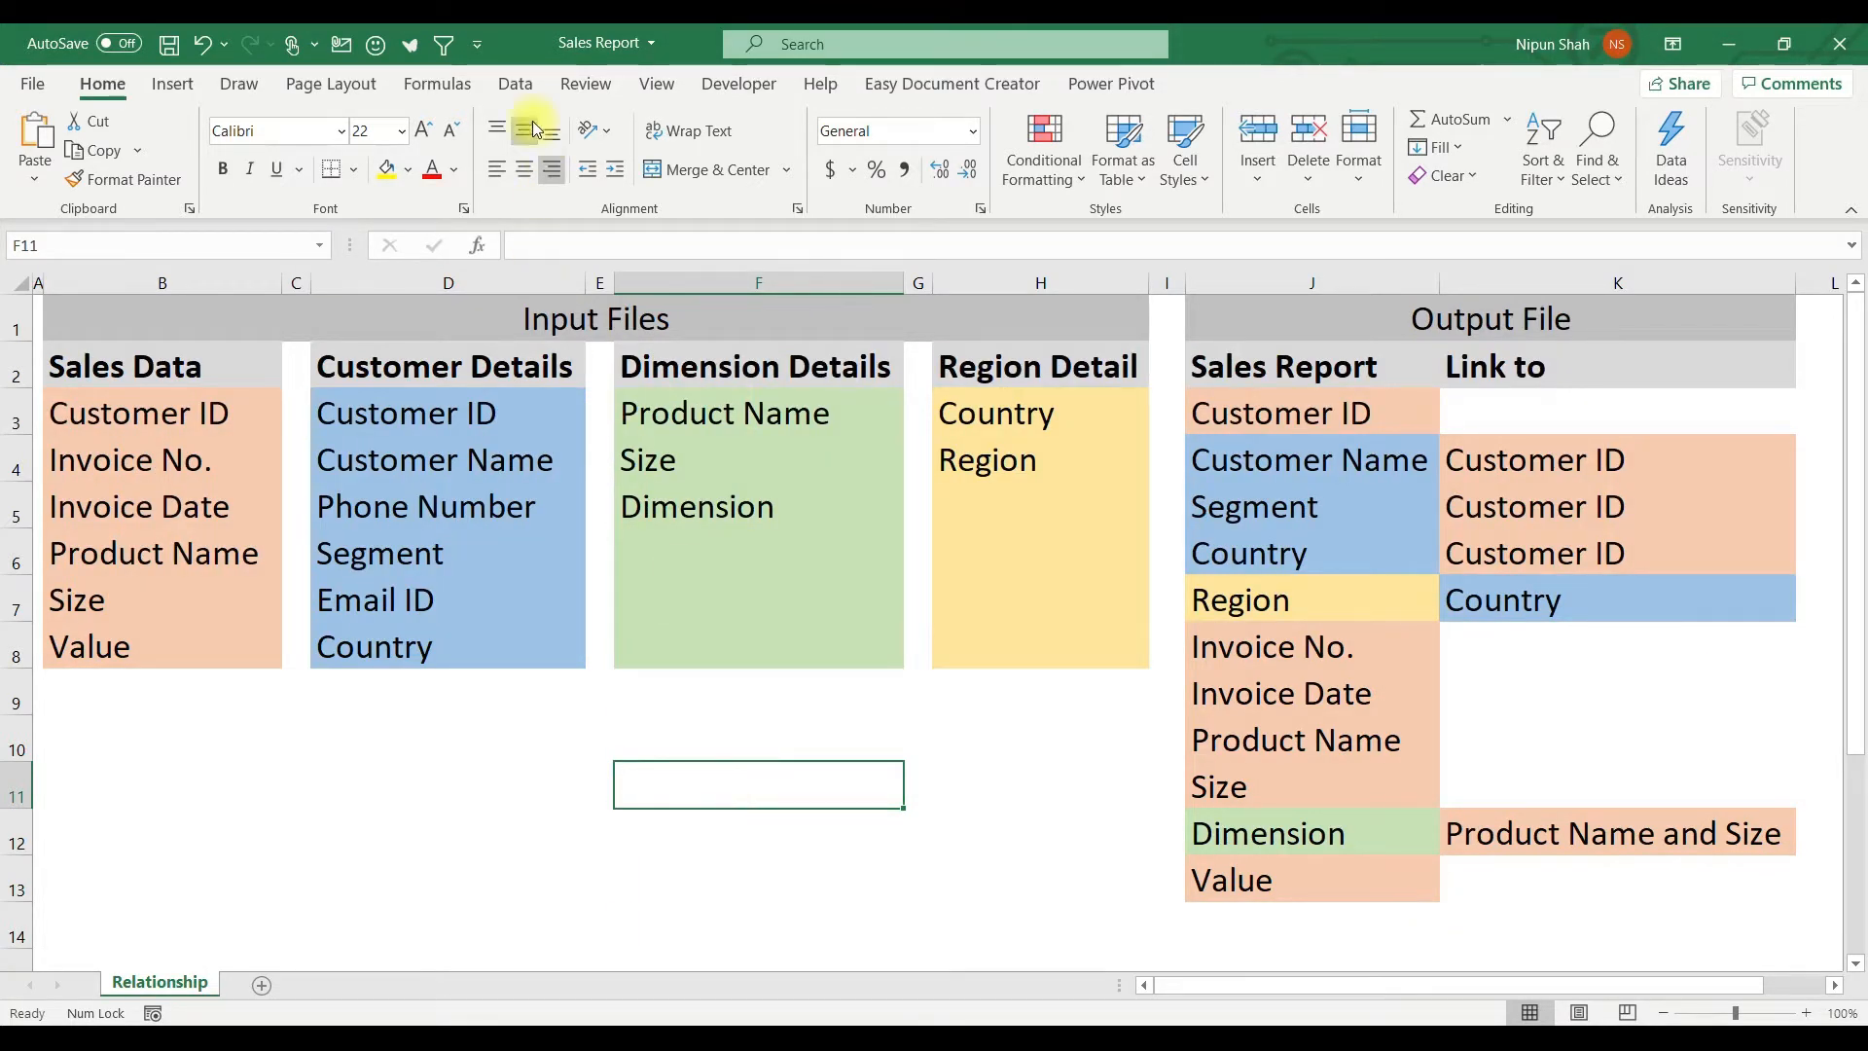
{"action": "left_click", "coordinate": [515, 84]}
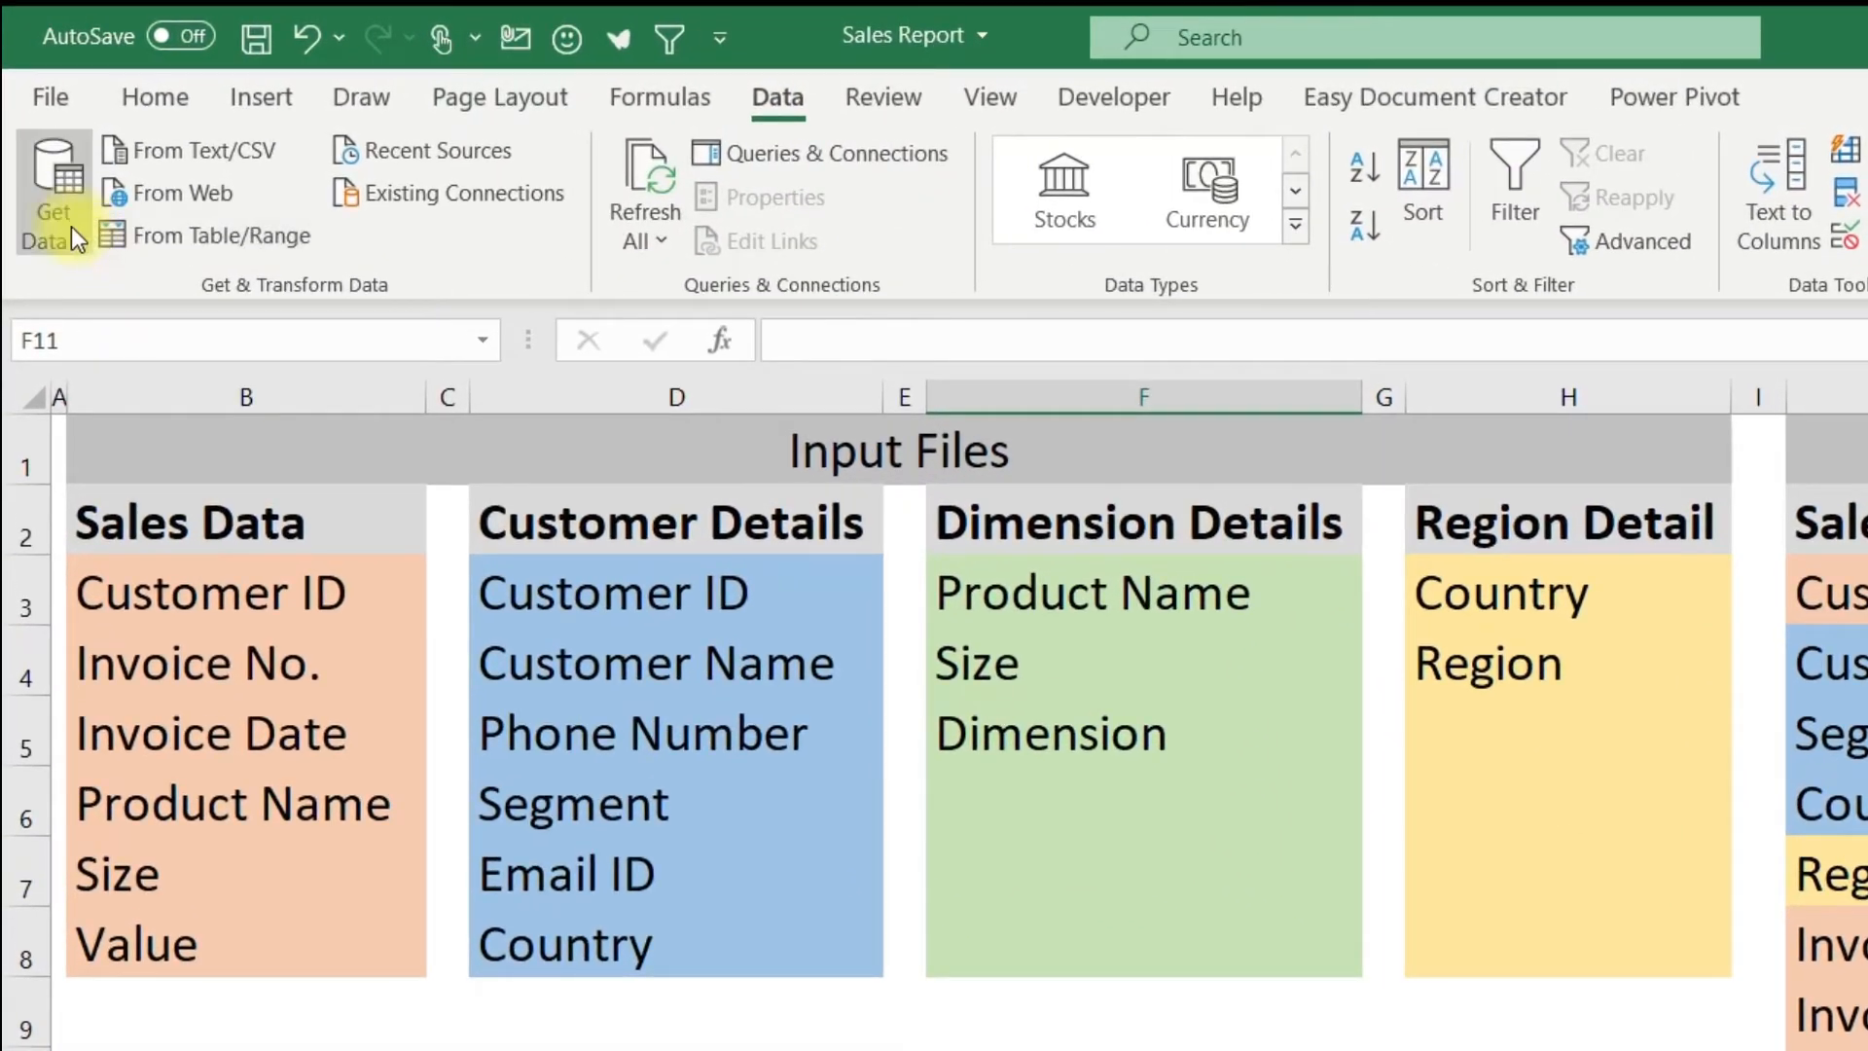
{"action": "left_click", "coordinate": [60, 205]}
{"action": "mouse_move", "coordinate": [261, 317]}
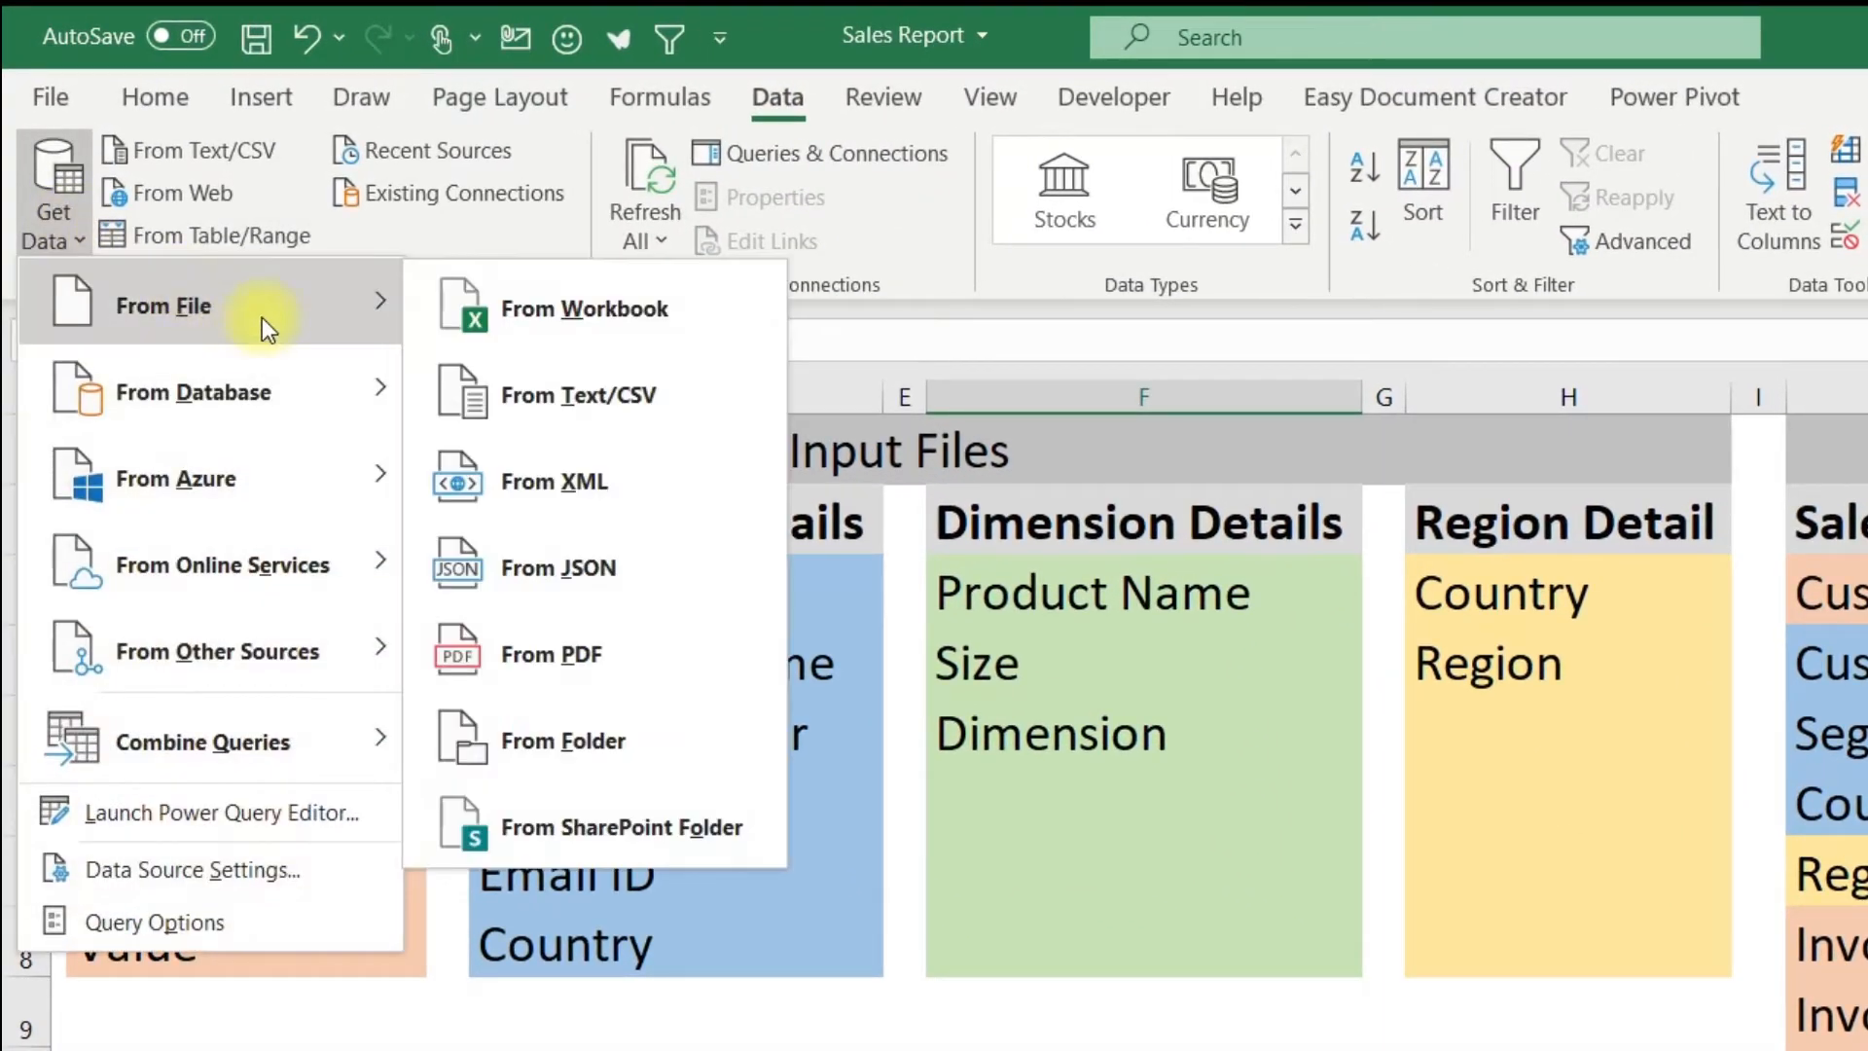
{"action": "left_click", "coordinate": [734, 296]}
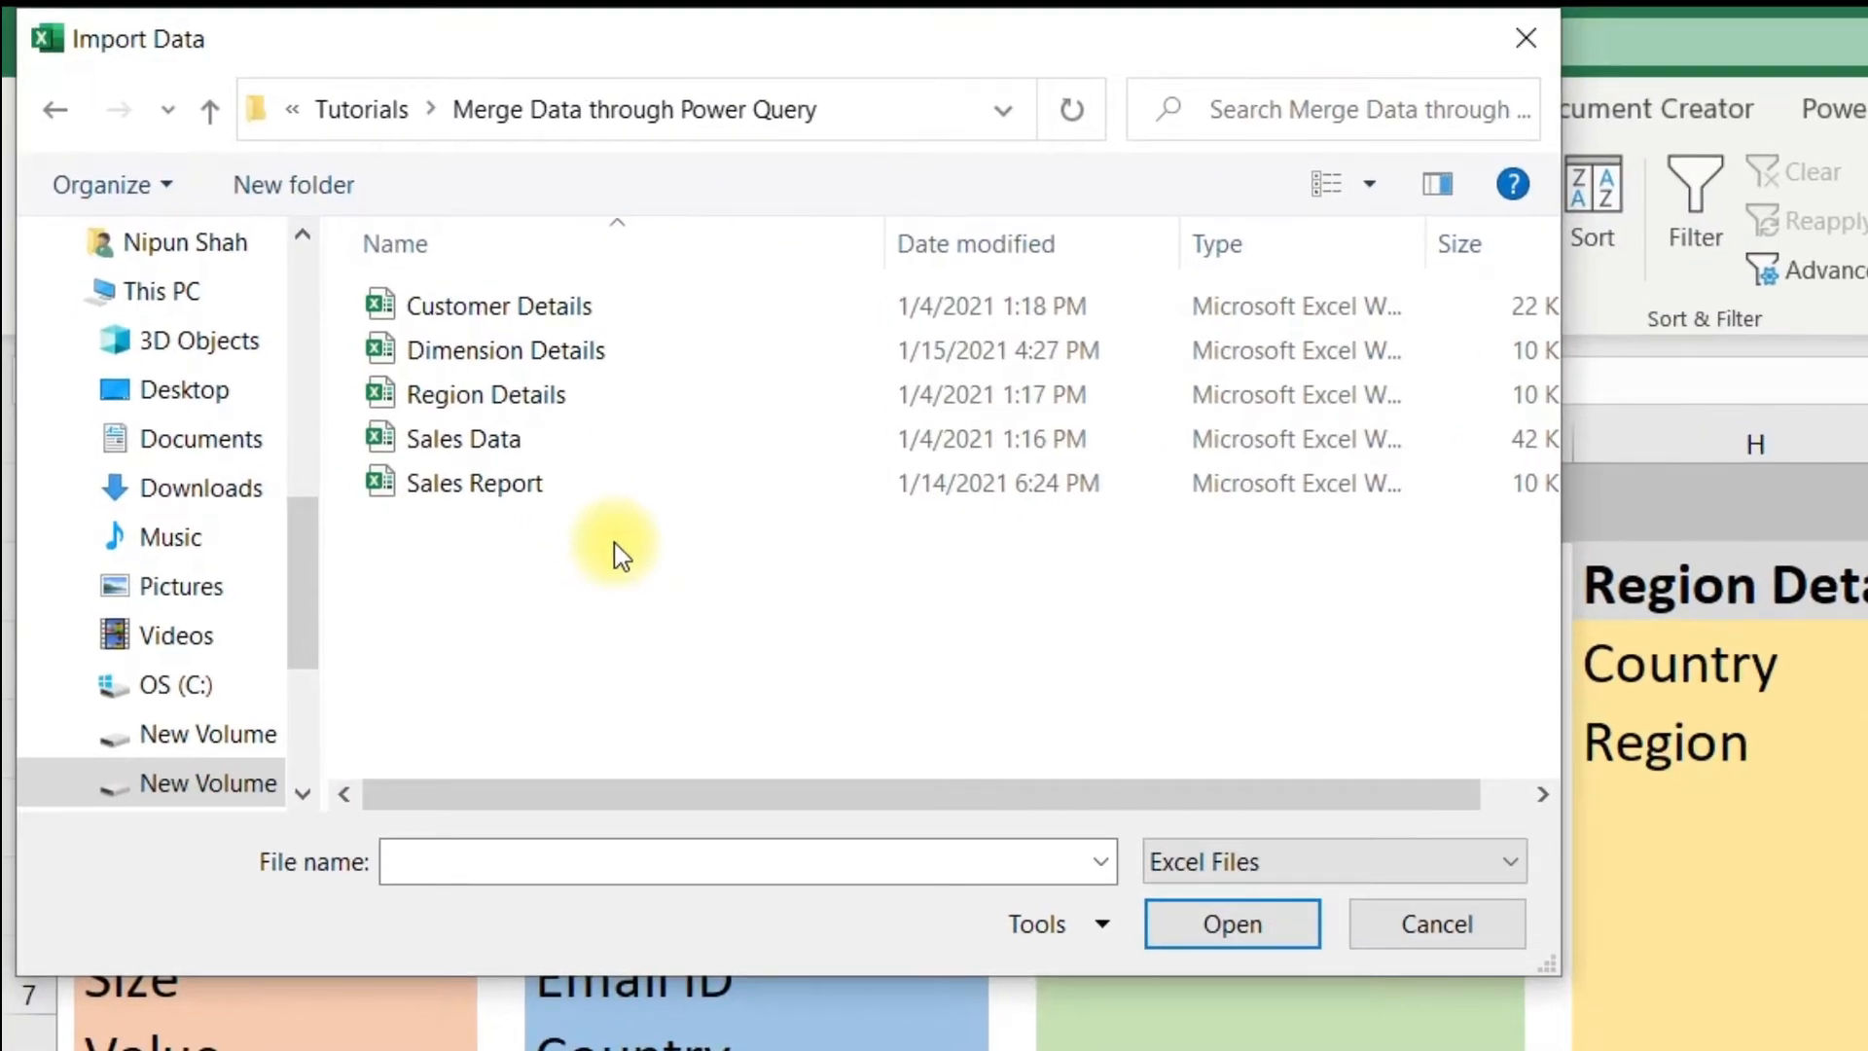
{"action": "left_click", "coordinate": [568, 455]}
{"action": "left_click", "coordinate": [1205, 924]}
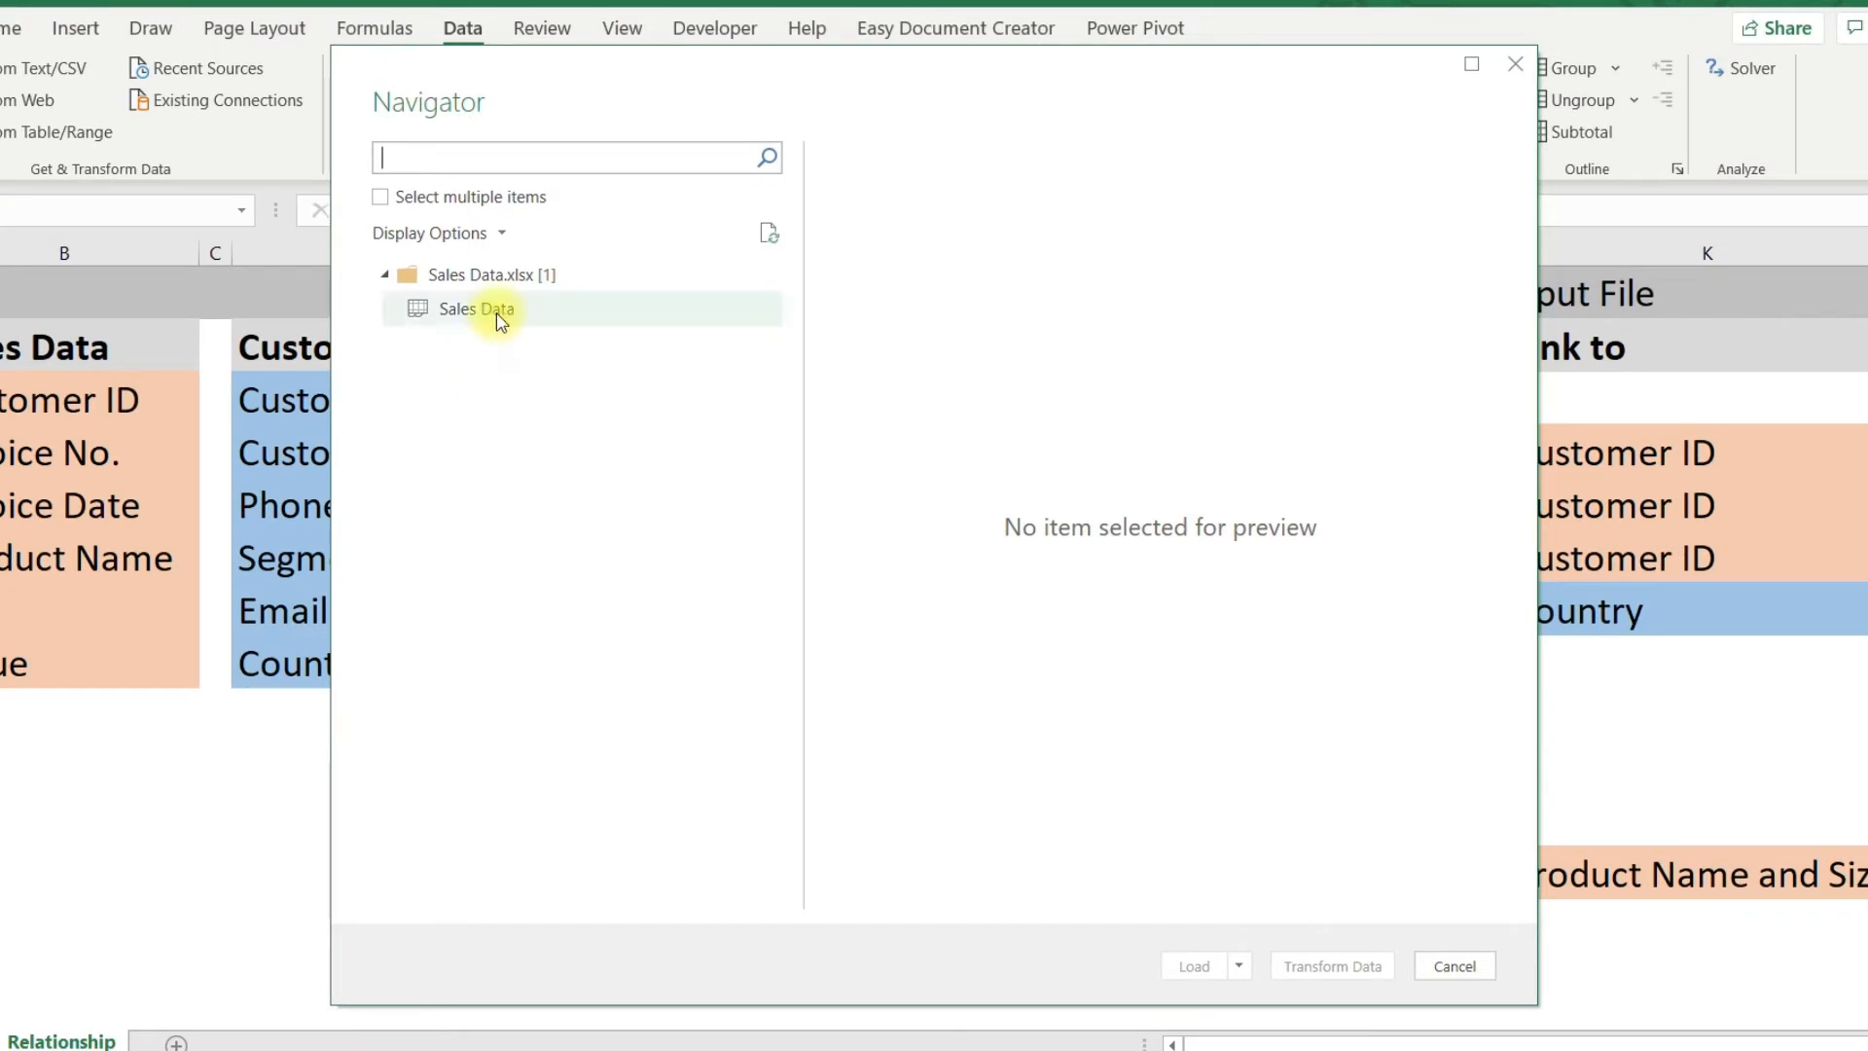
- Preview the Sales Data sheet and load it with the Only Create Connection option
{"action": "left_click", "coordinate": [500, 313]}
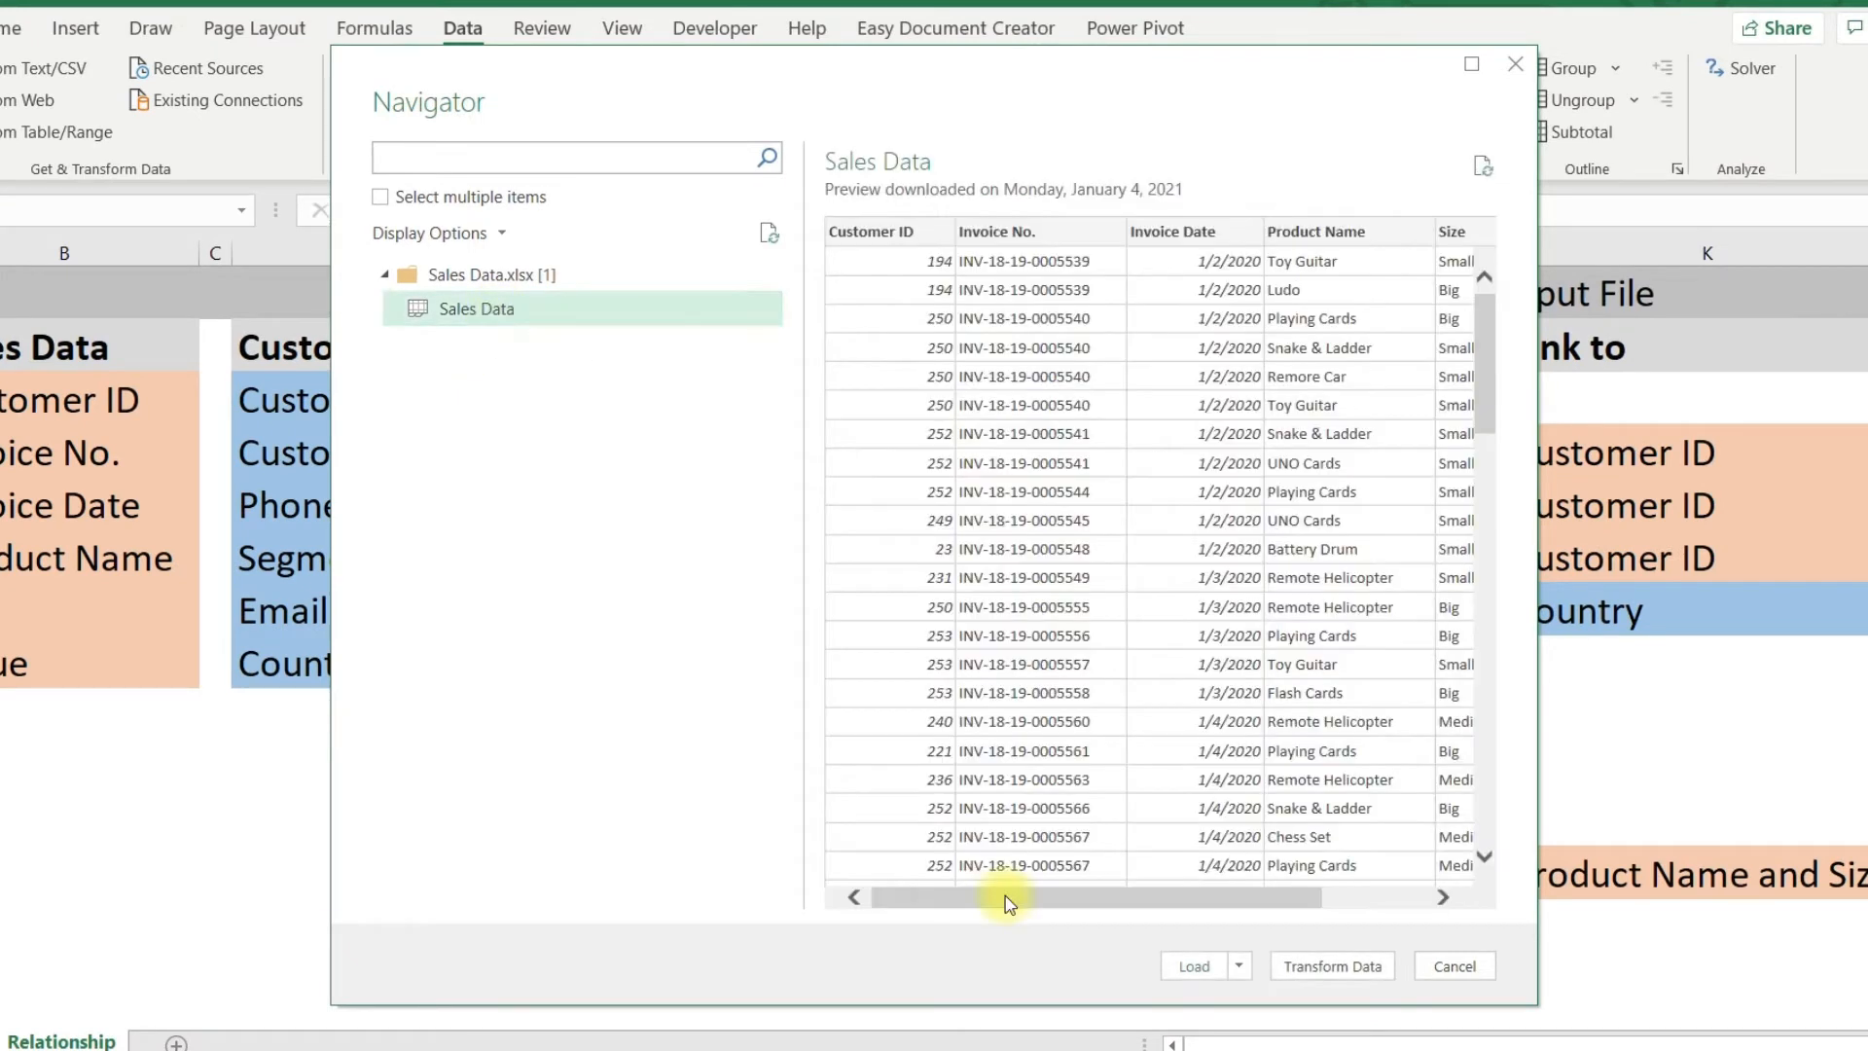
{"action": "mouse_move", "coordinate": [1009, 903]}
{"action": "left_mouse_down"}
{"action": "mouse_move", "coordinate": [1297, 892]}
{"action": "mouse_move", "coordinate": [988, 889]}
{"action": "left_mouse_up"}
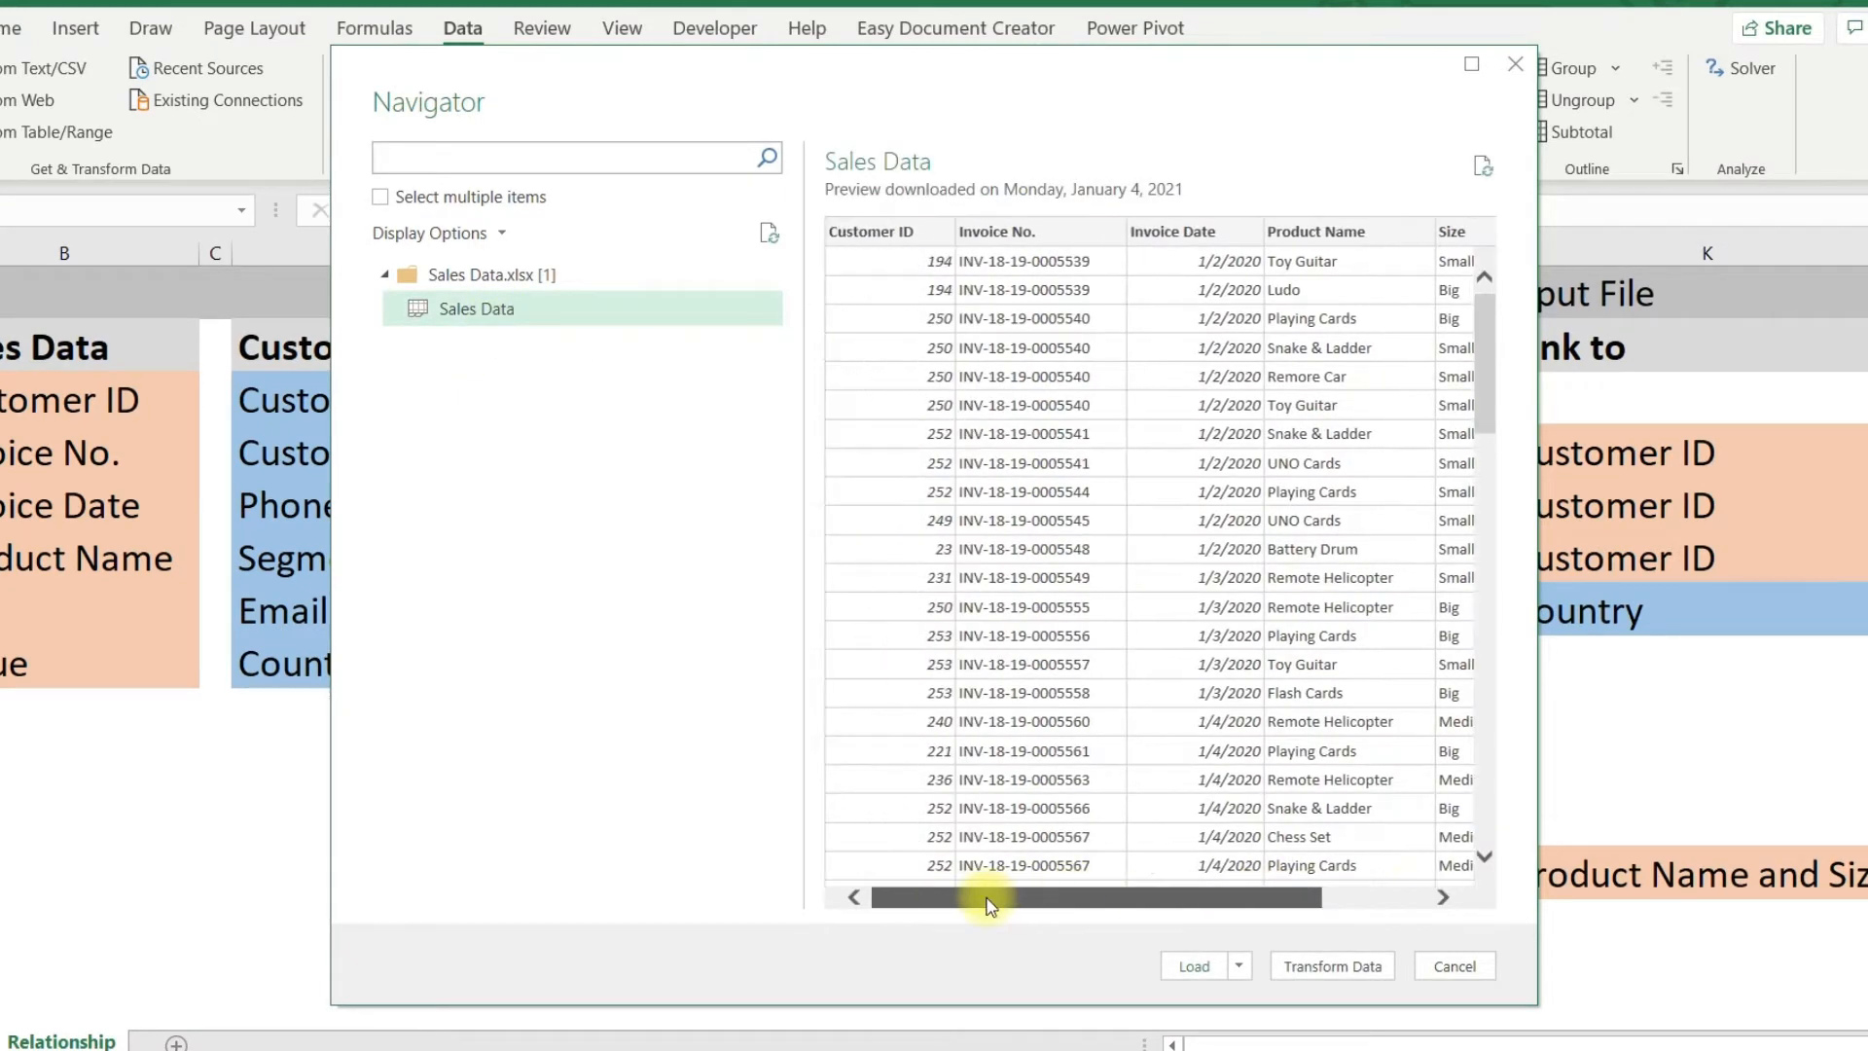
{"action": "left_click", "coordinate": [1241, 968]}
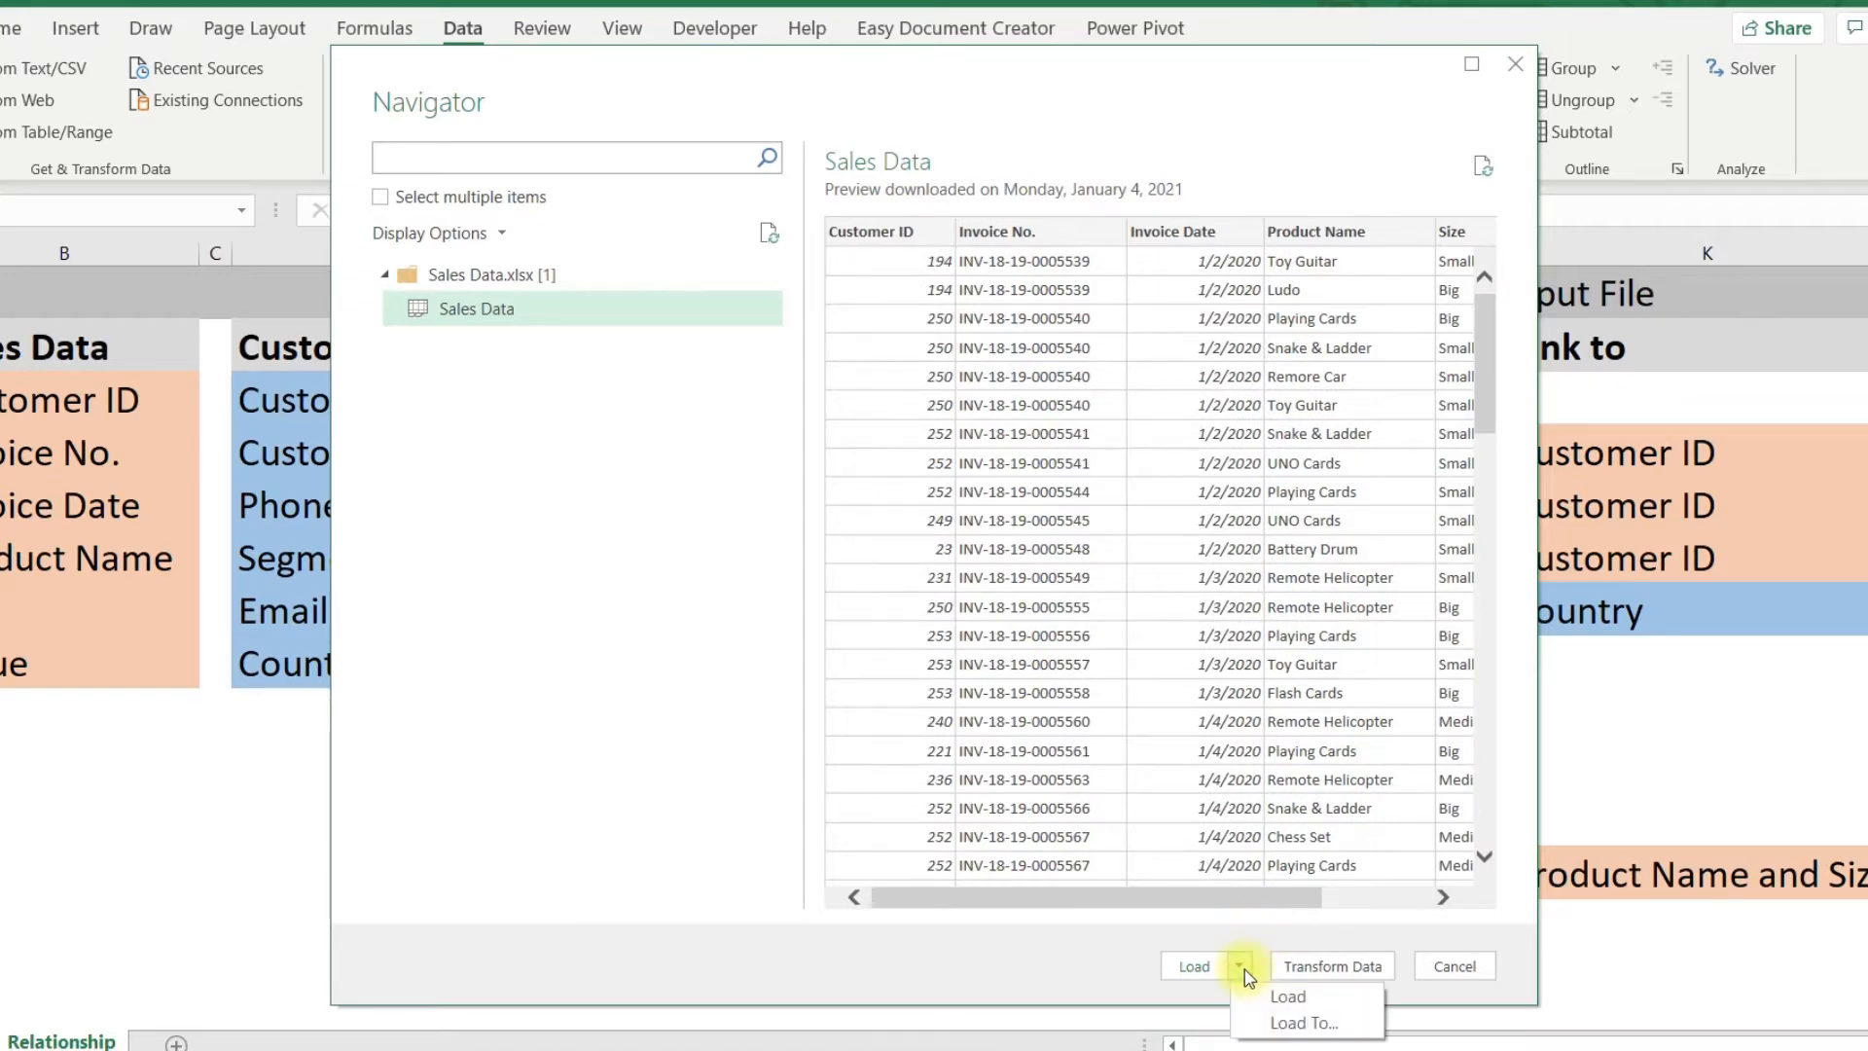
{"action": "left_click", "coordinate": [1328, 1023]}
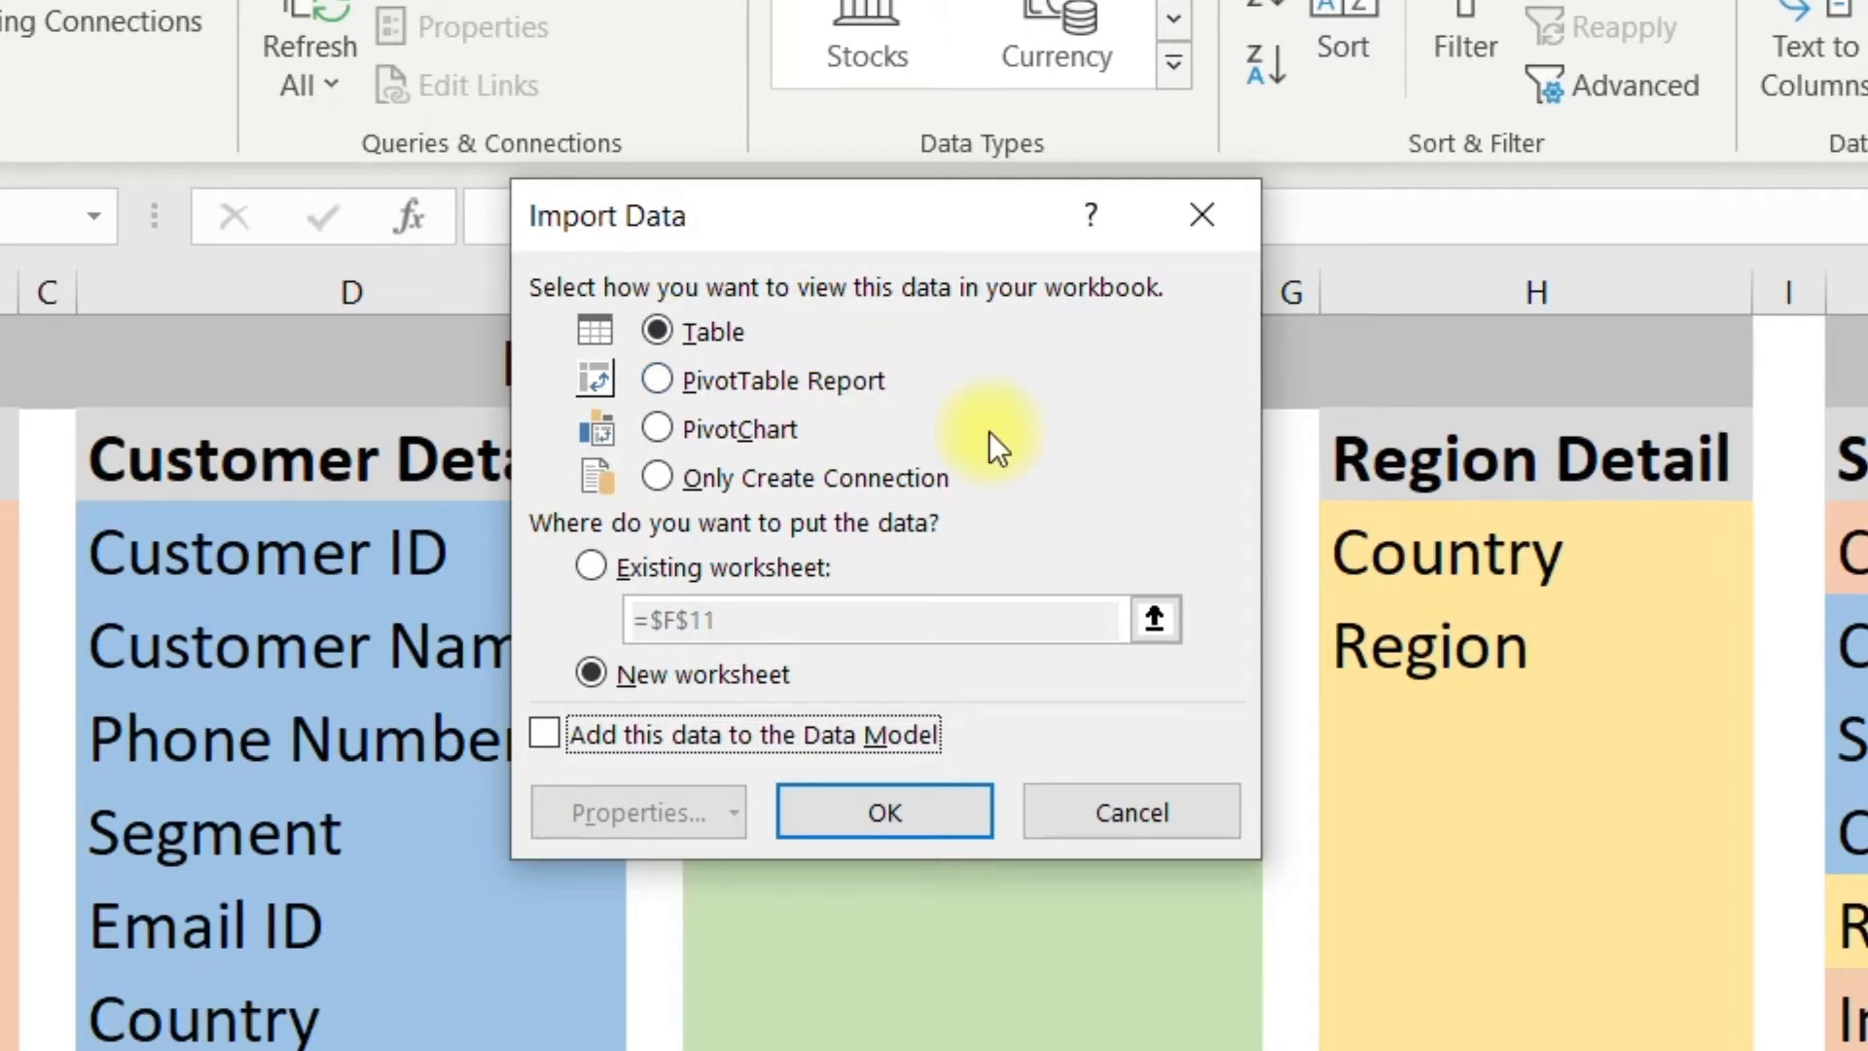
{"action": "left_click", "coordinate": [658, 476]}
{"action": "left_click", "coordinate": [884, 813]}
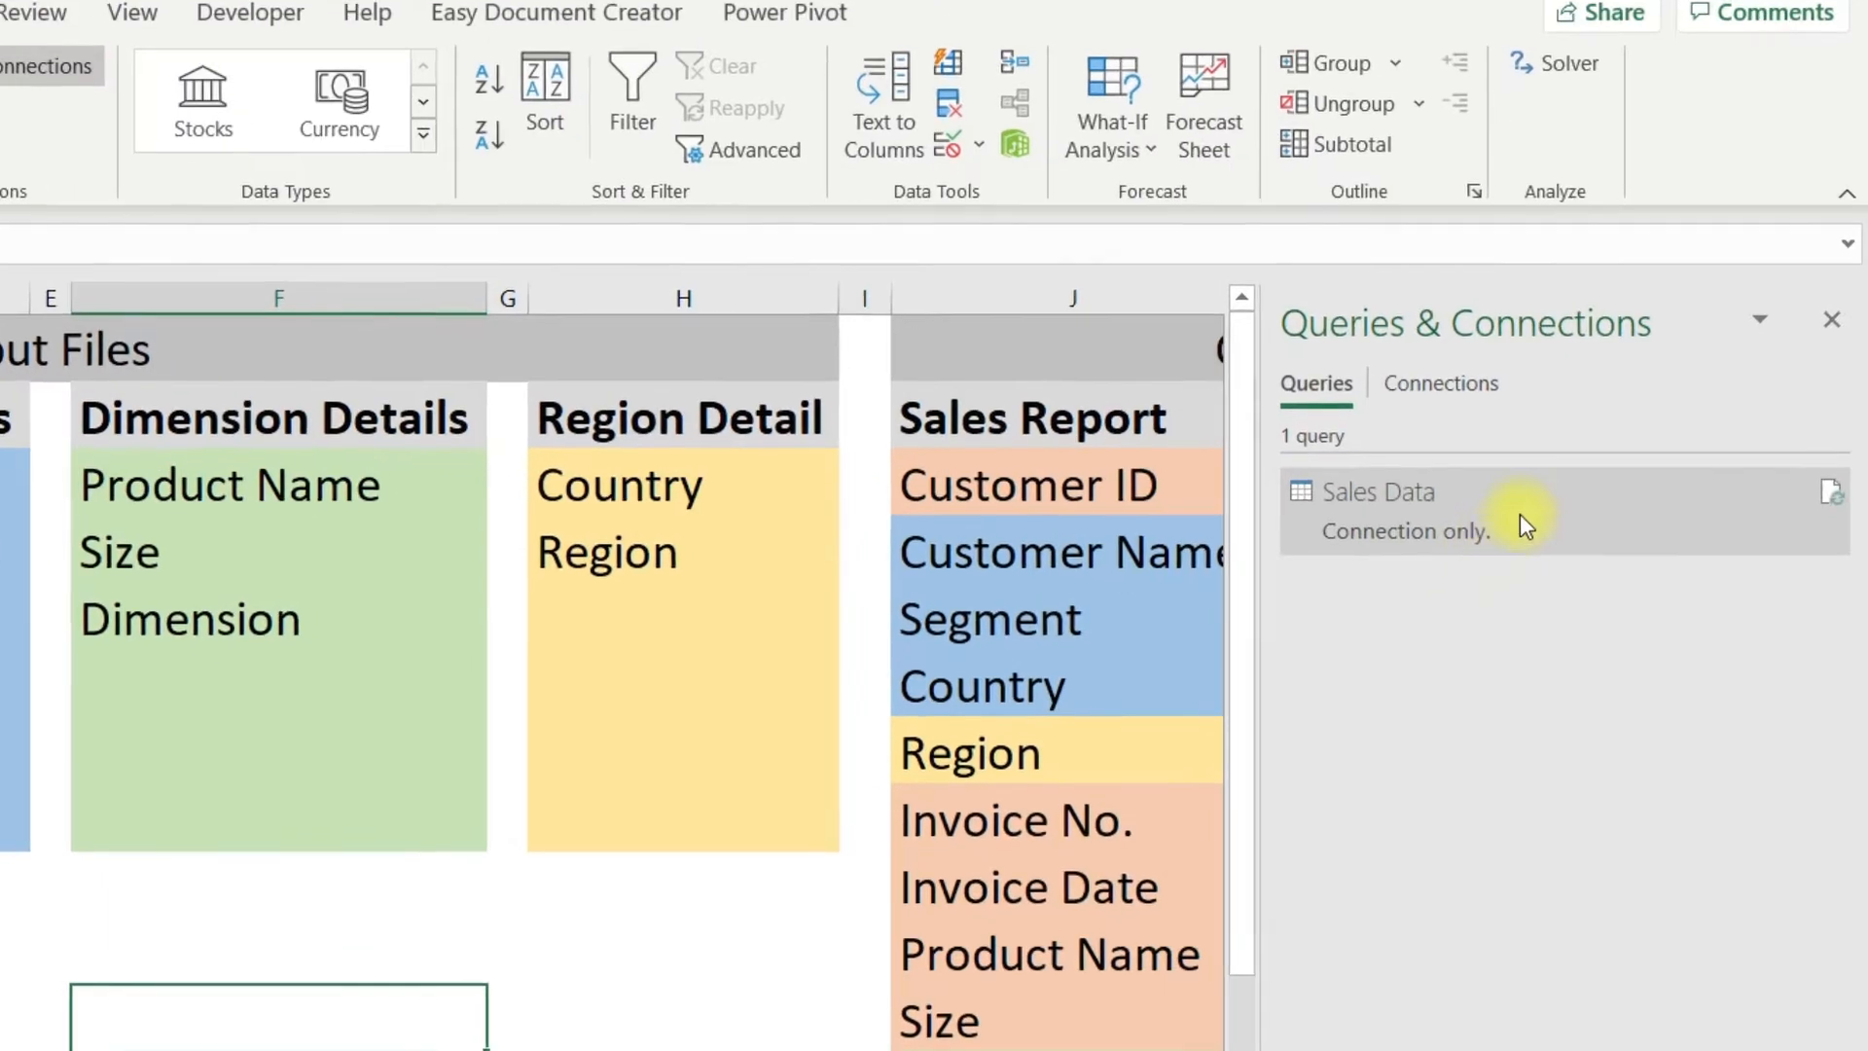
{"action": "mouse_move", "coordinate": [1614, 441]}
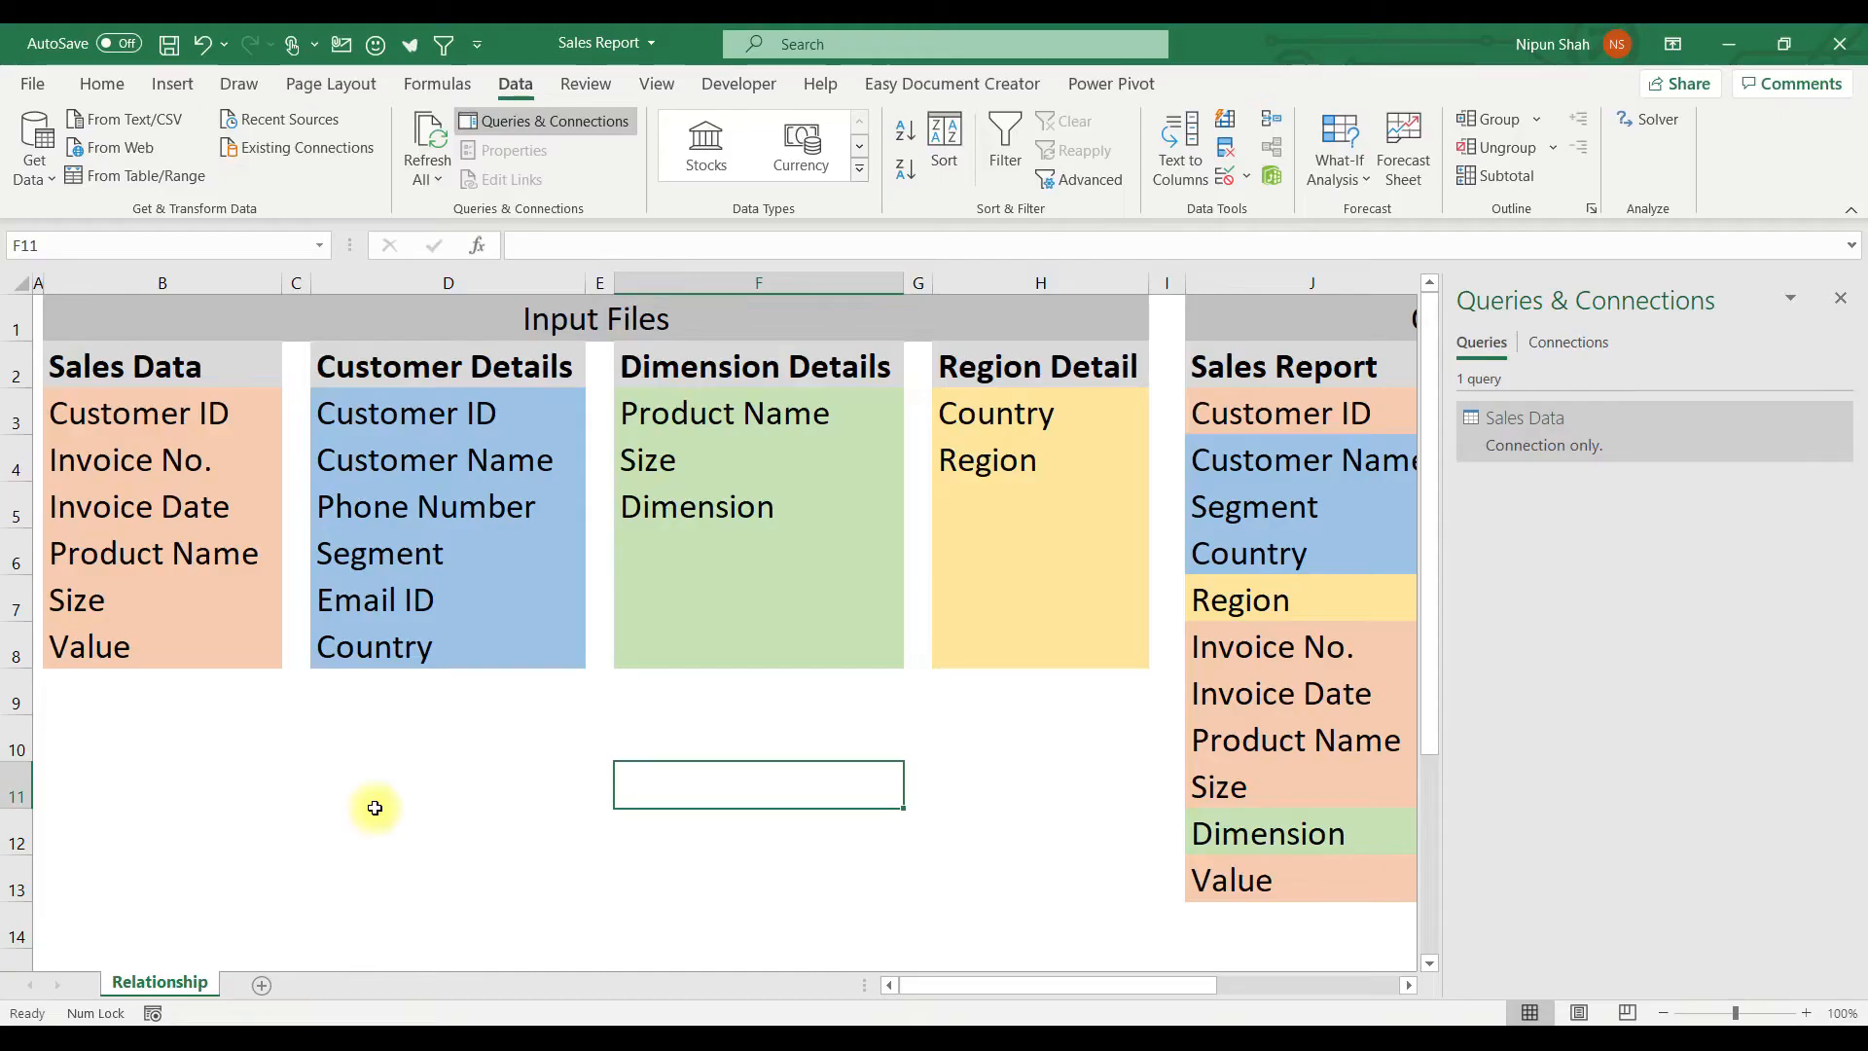
- Start a data import from the Customer Details workbook in the same folder
{"action": "left_click", "coordinate": [35, 145]}
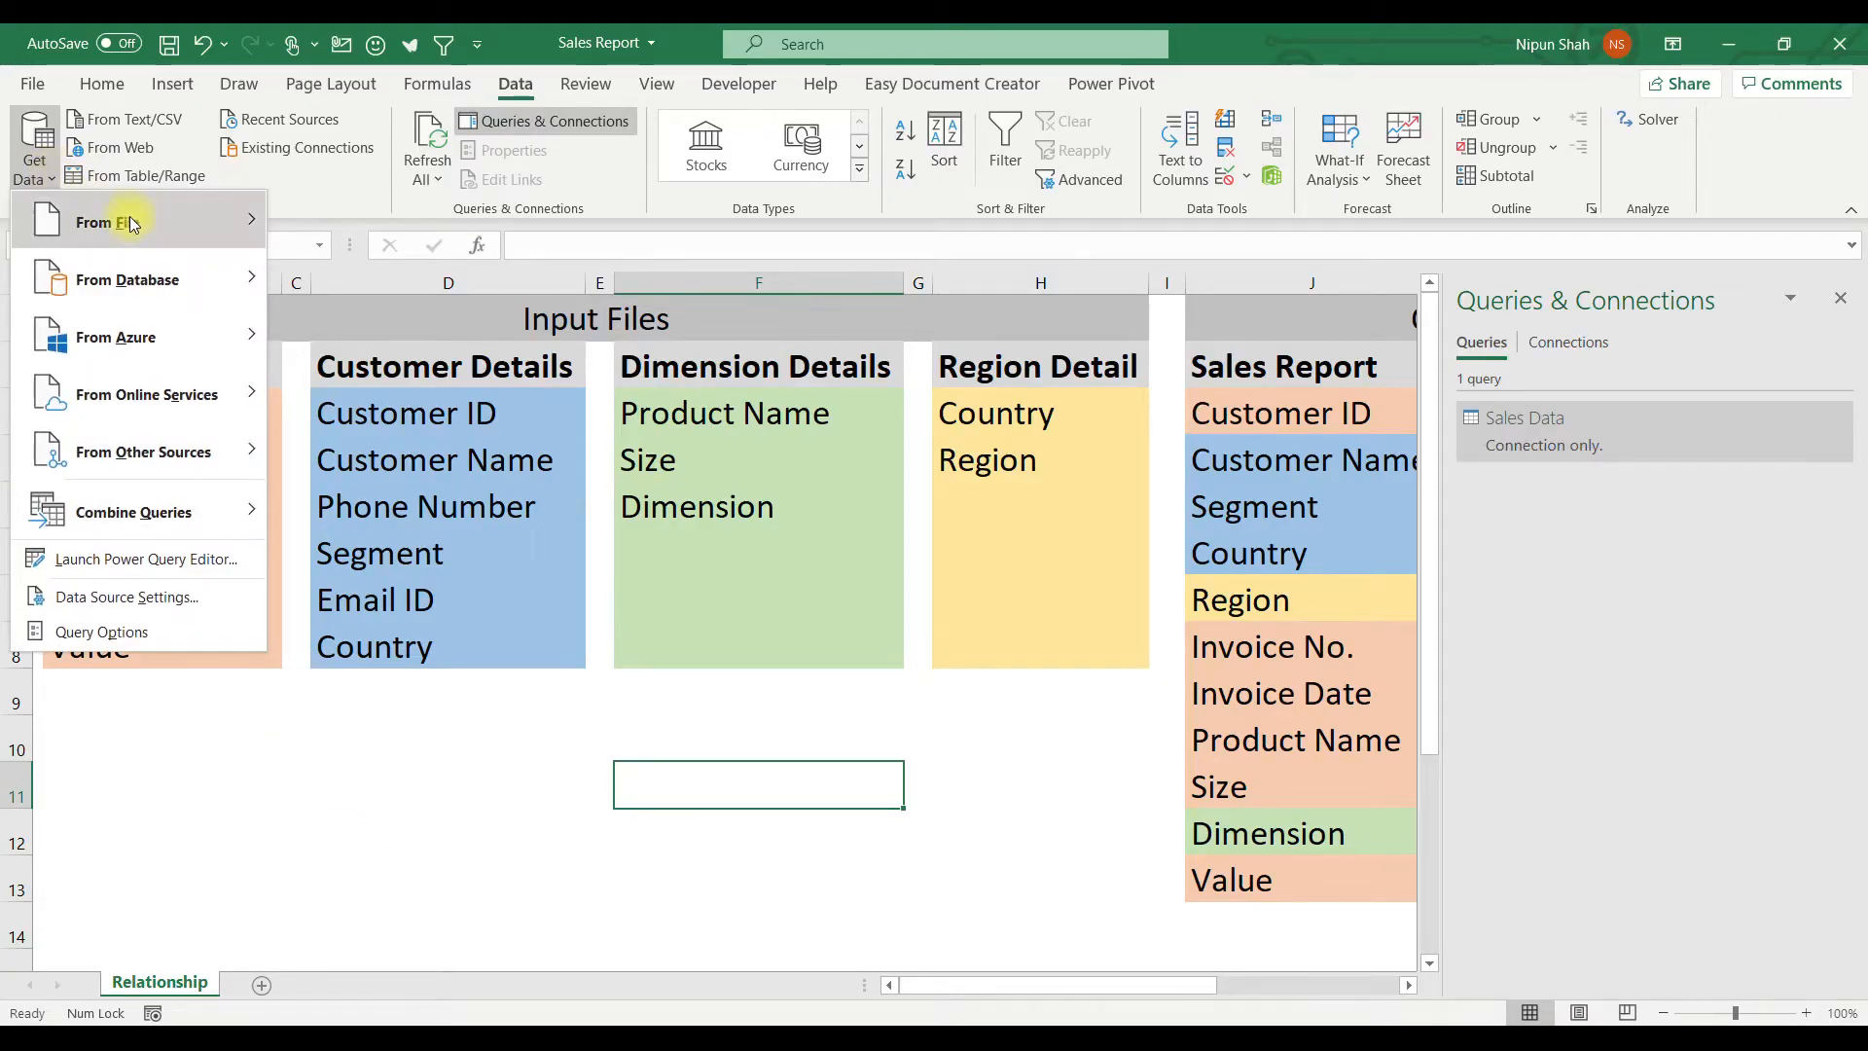
{"action": "mouse_move", "coordinate": [134, 224]}
{"action": "left_click", "coordinate": [420, 228]}
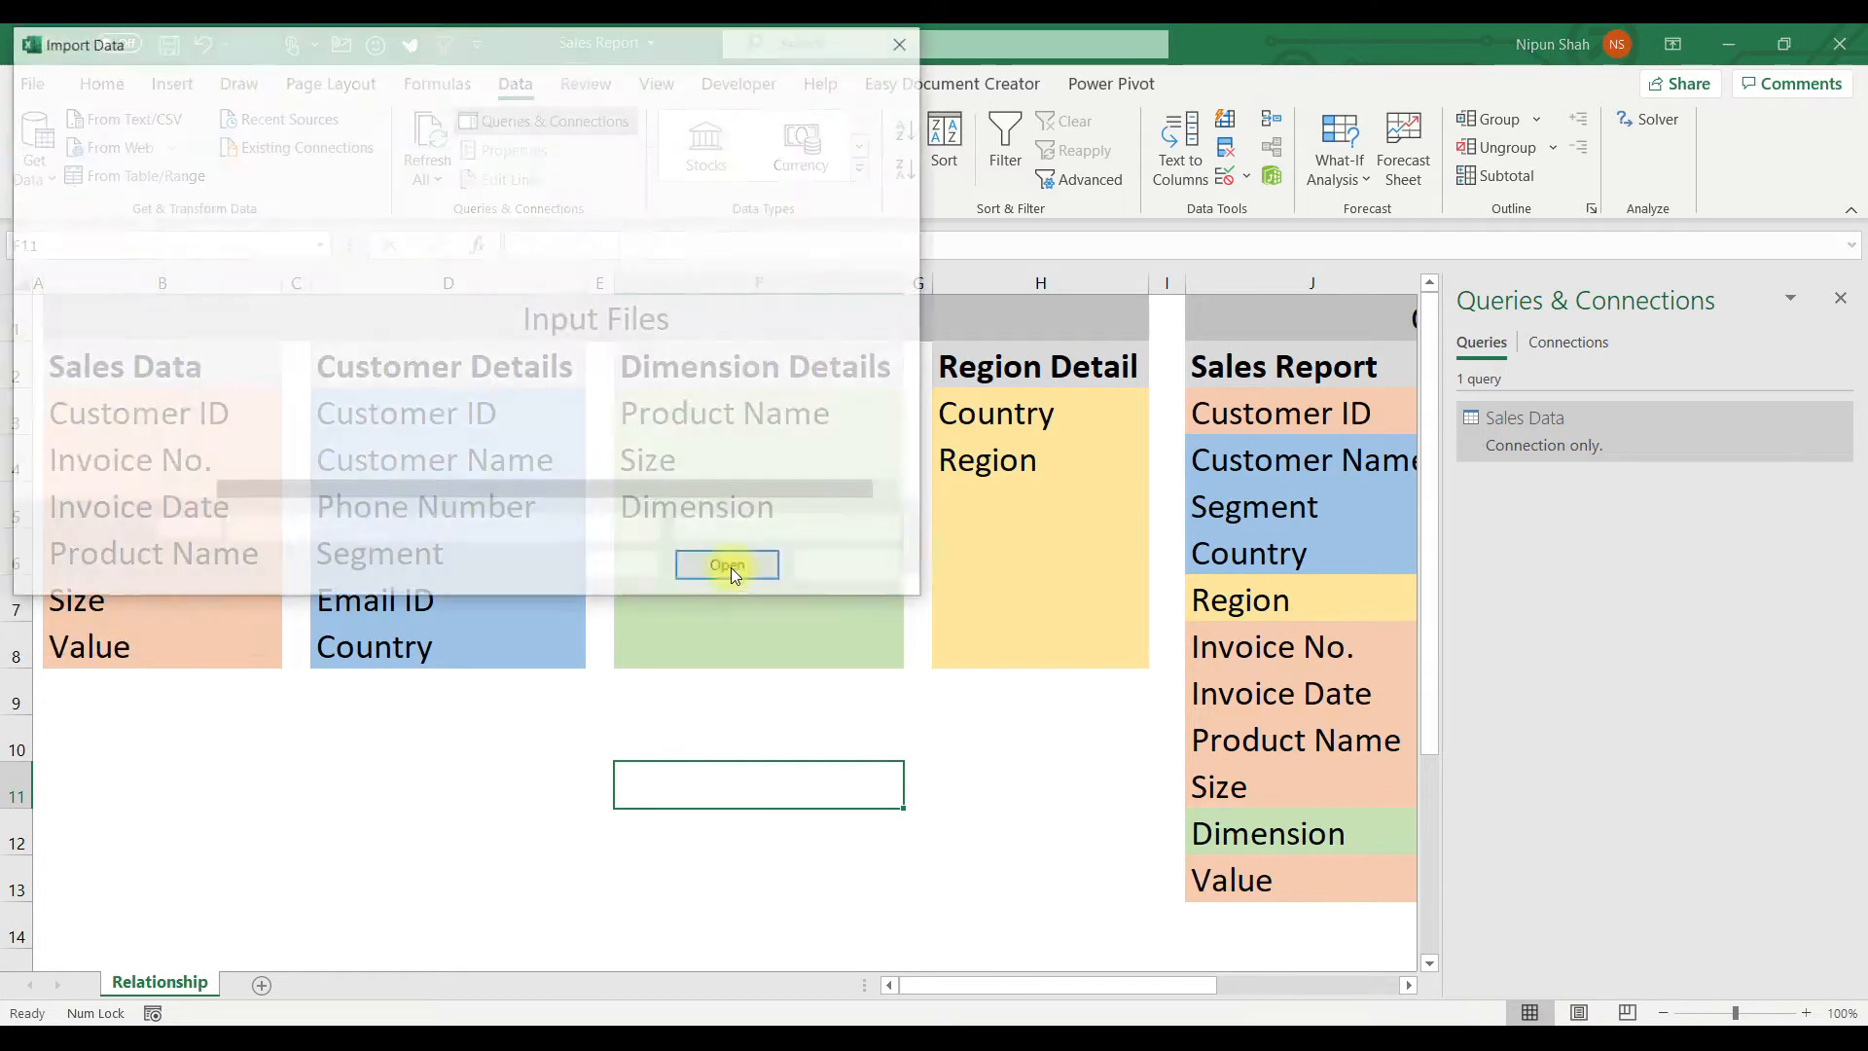
{"action": "left_click", "coordinate": [366, 200]}
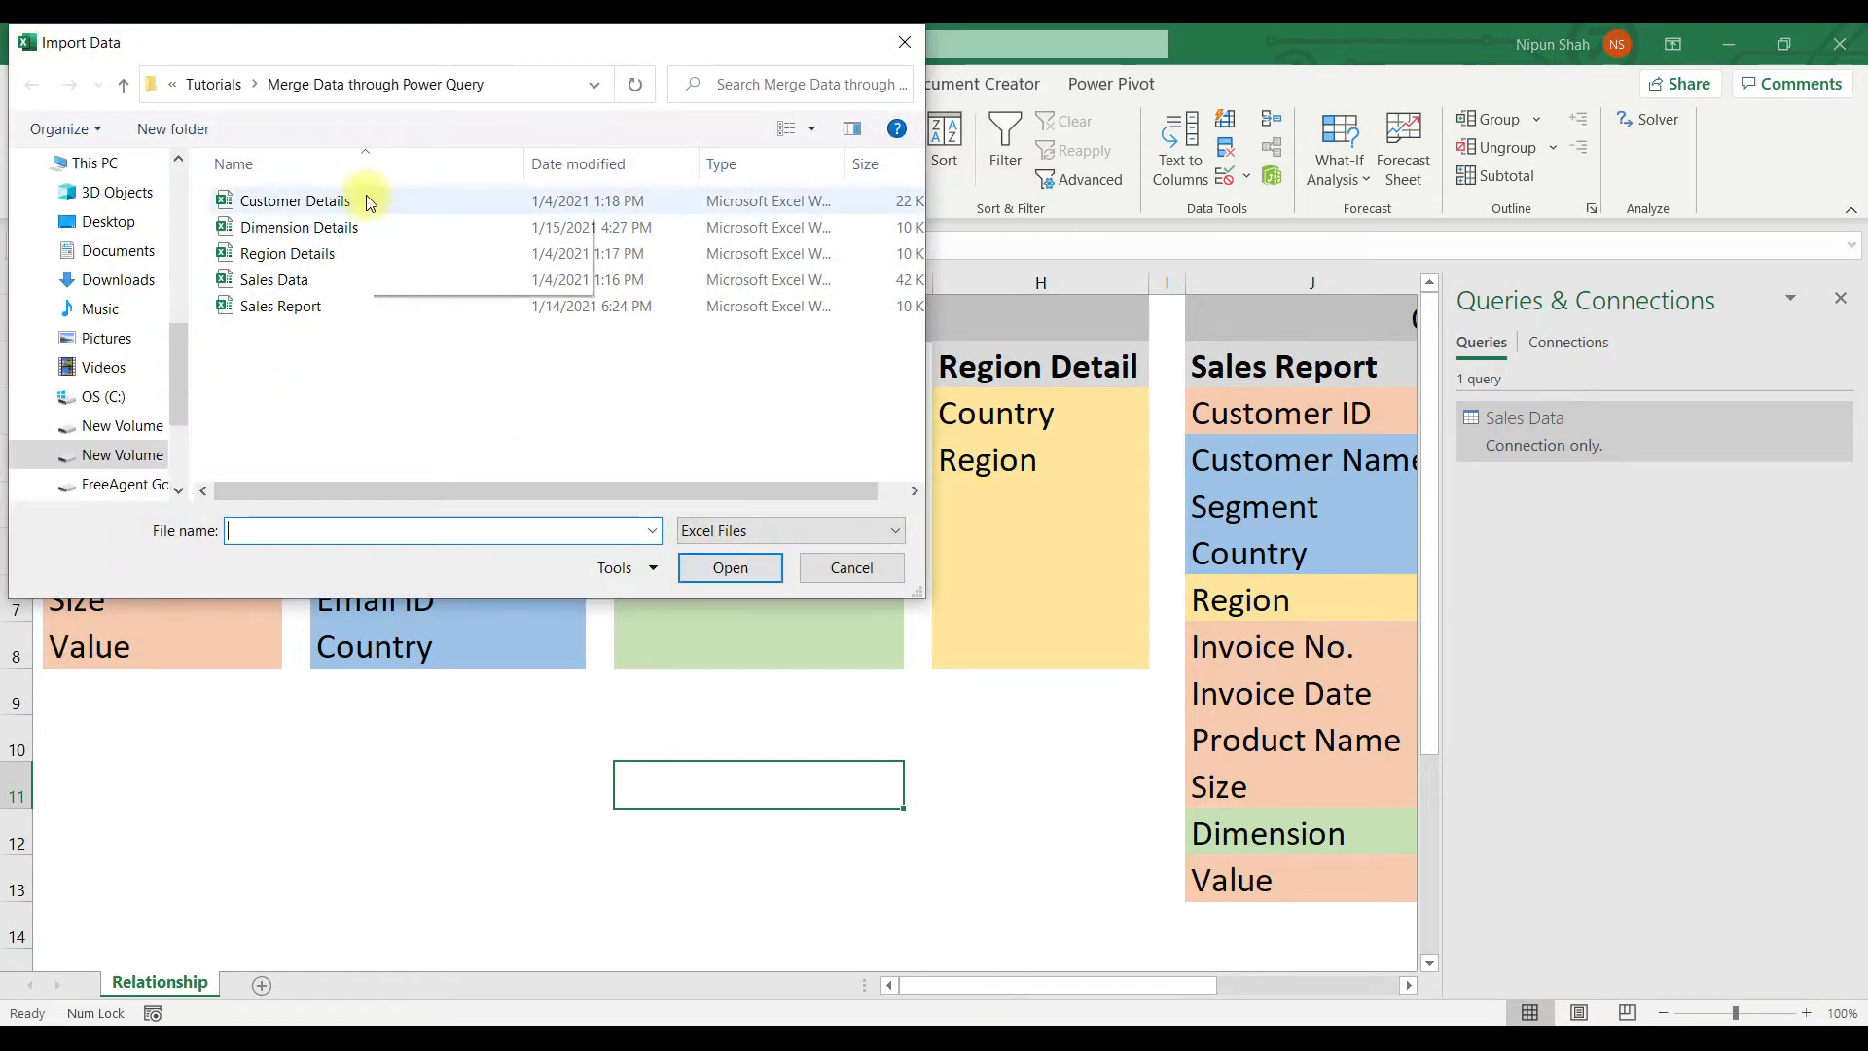
{"action": "left_click", "coordinate": [757, 569]}
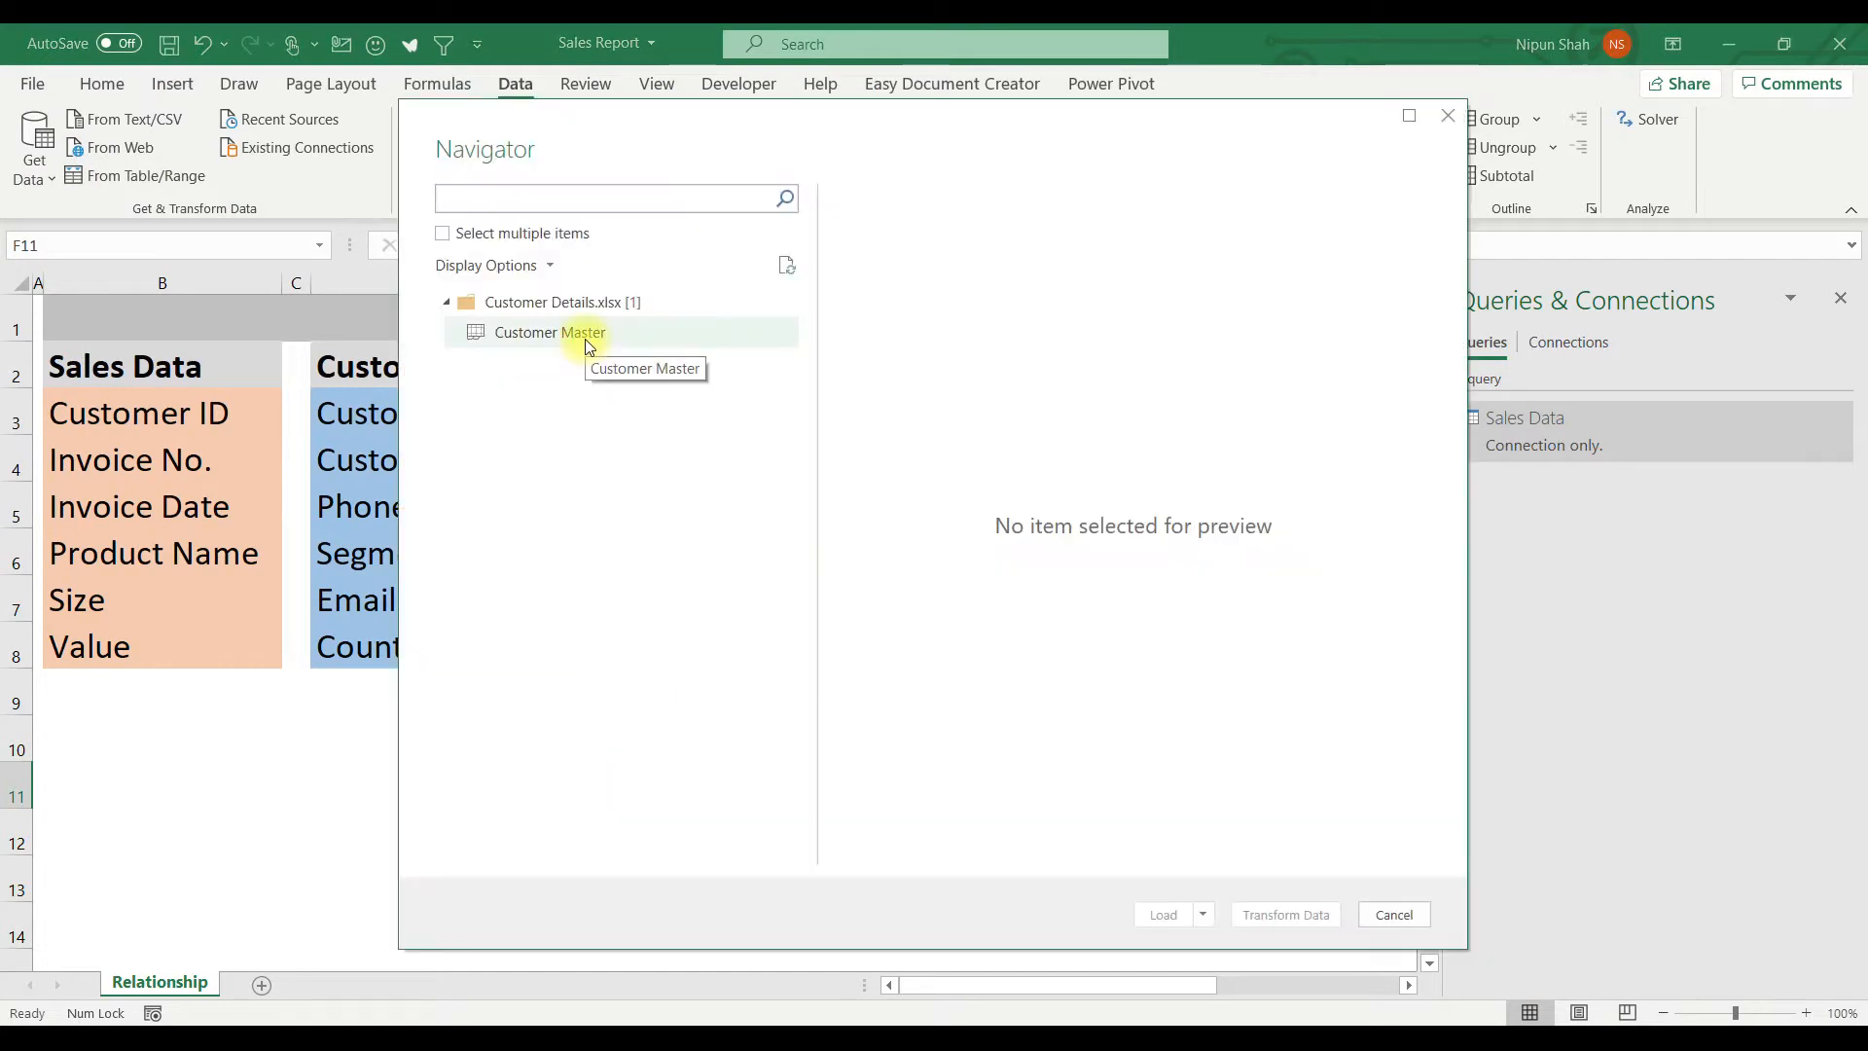
- Select the Customer Master sheet and load it with the Only Create Connection option
{"action": "left_click", "coordinate": [584, 335]}
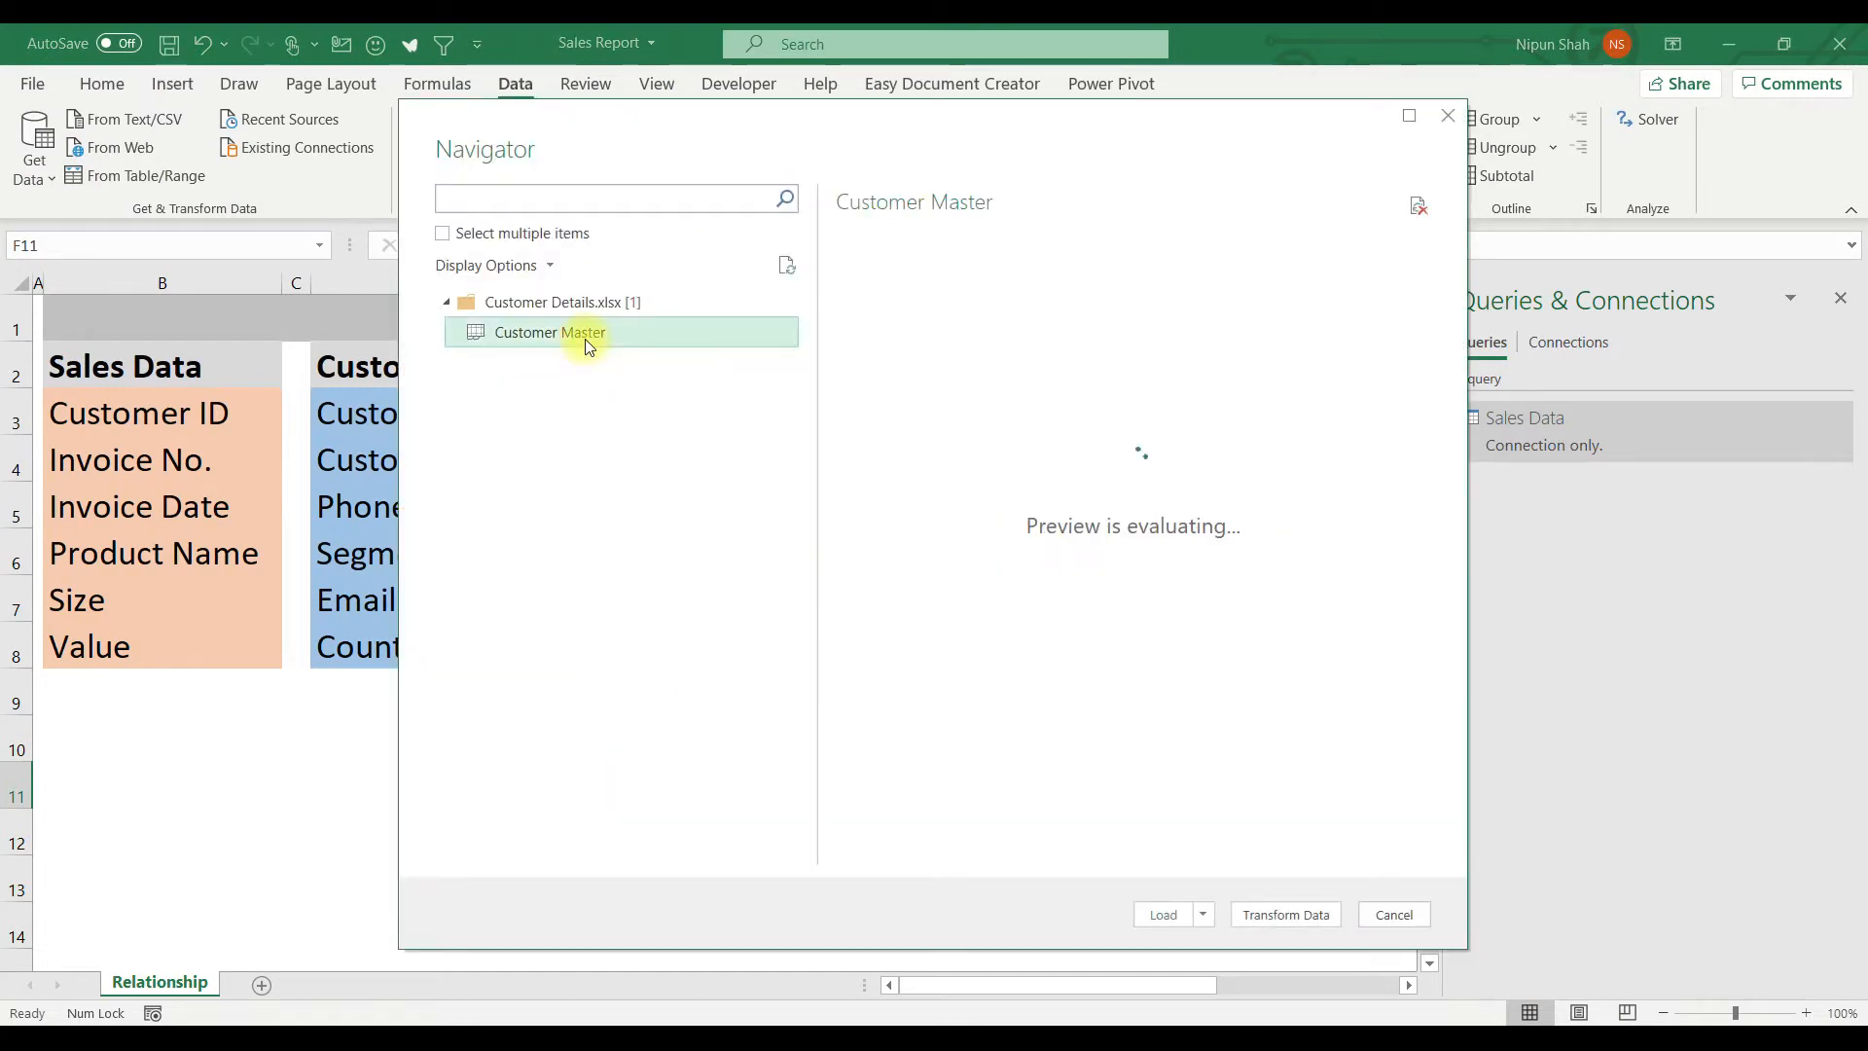
{"action": "left_click_drag", "start_coordinate": [1155, 854], "coordinate": [847, 846]}
{"action": "left_click", "coordinate": [1204, 915]}
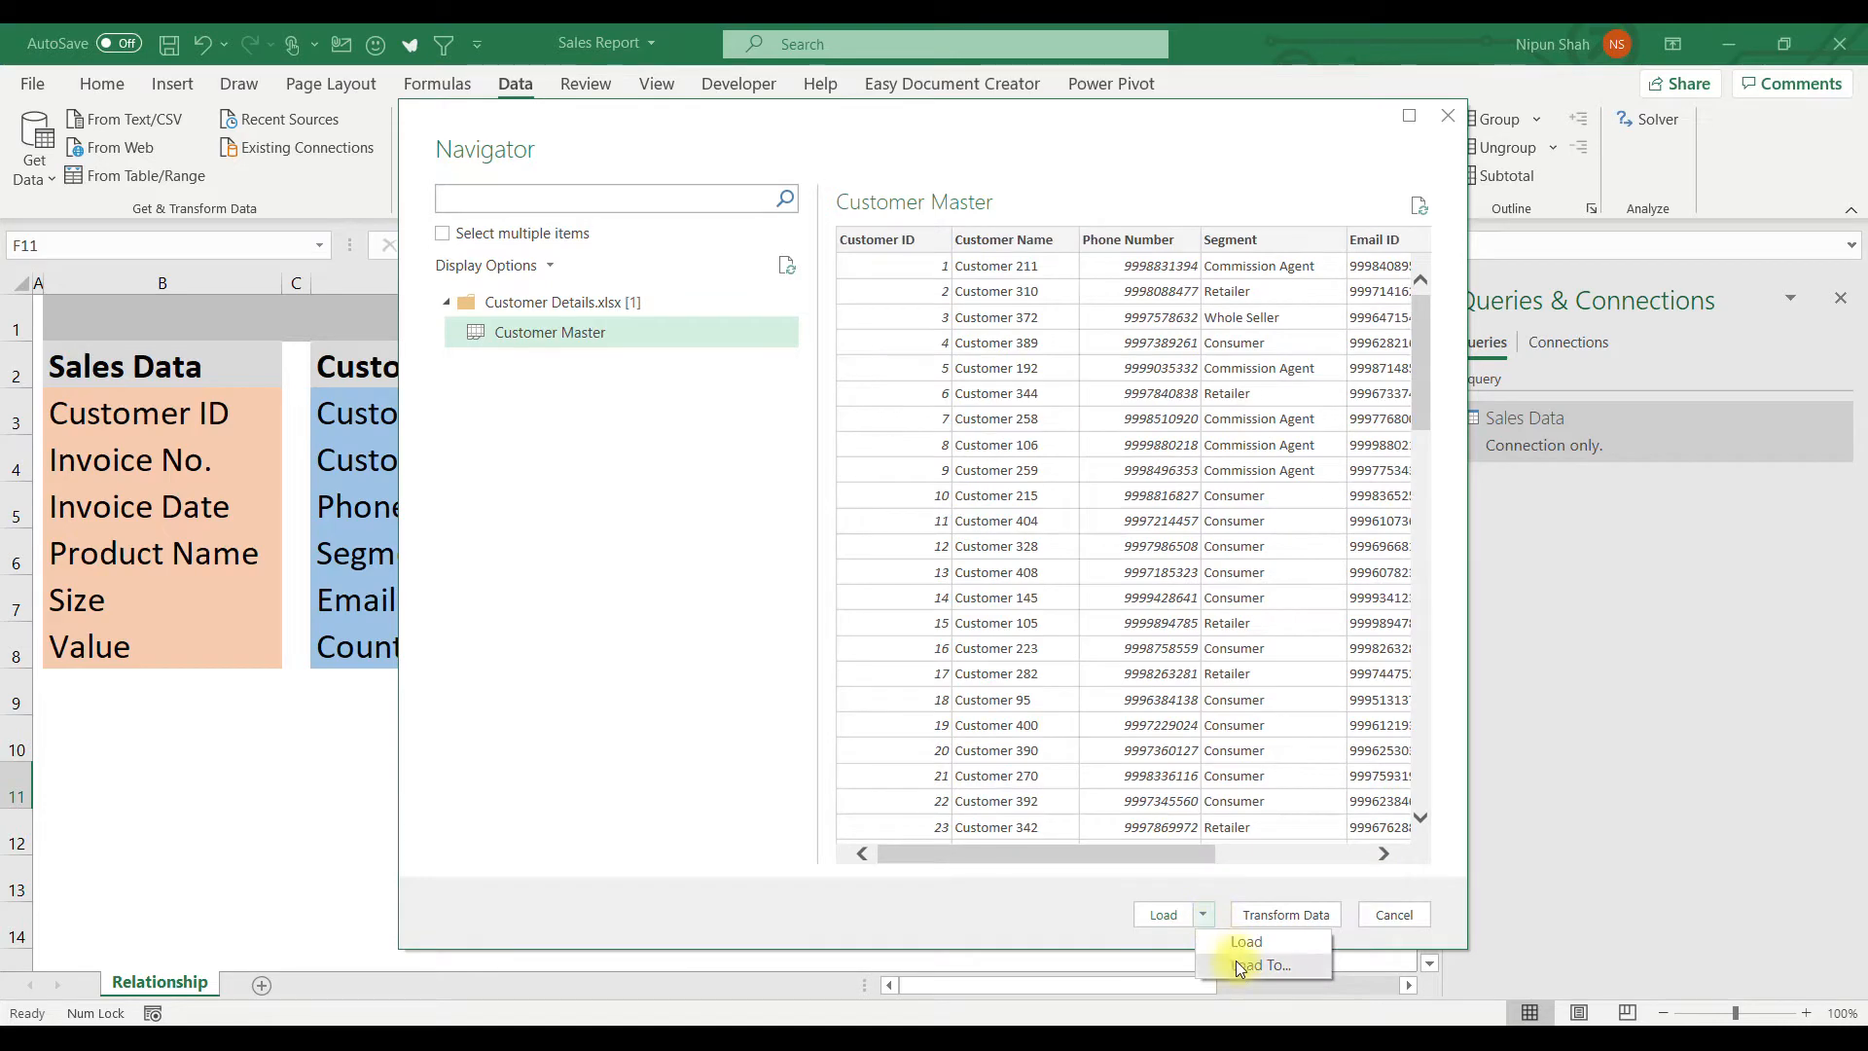
{"action": "left_click", "coordinate": [1236, 973]}
{"action": "left_click", "coordinate": [604, 375]}
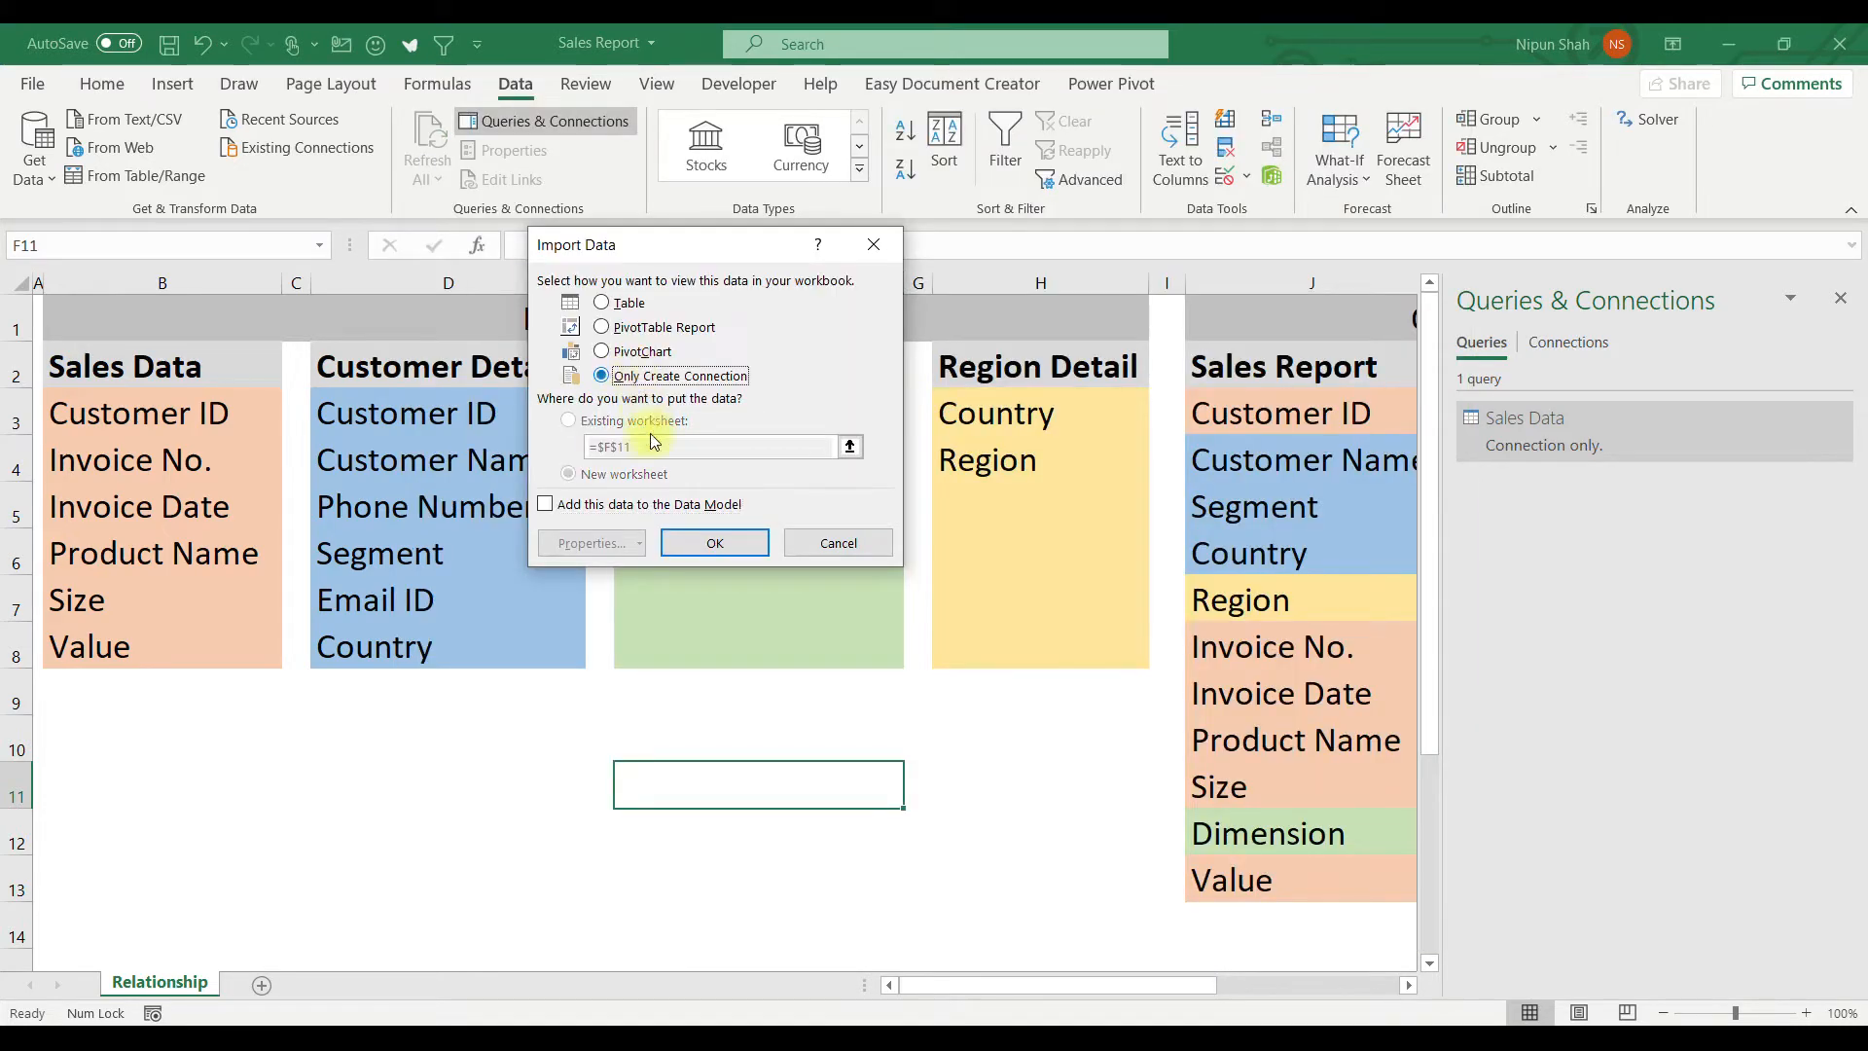
{"action": "left_click", "coordinate": [710, 543]}
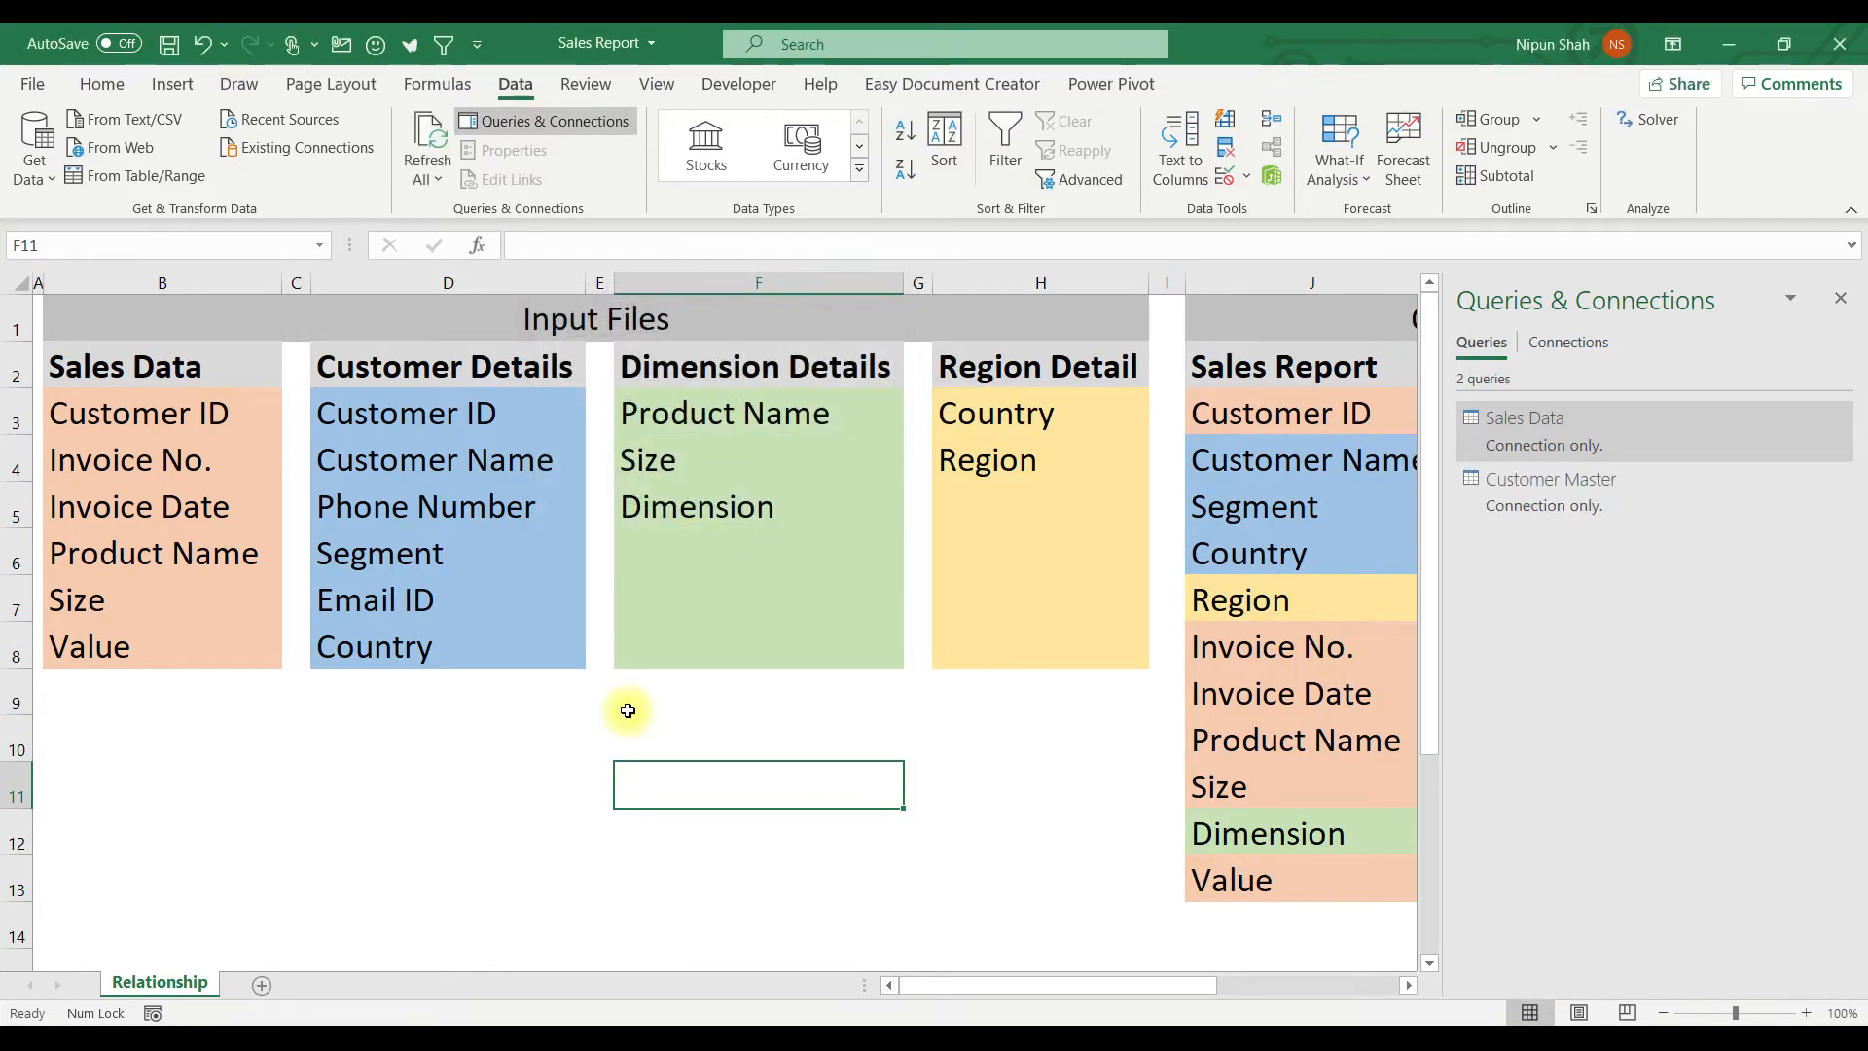
- Start a data import from the Region Details workbook
{"action": "left_click", "coordinate": [35, 151]}
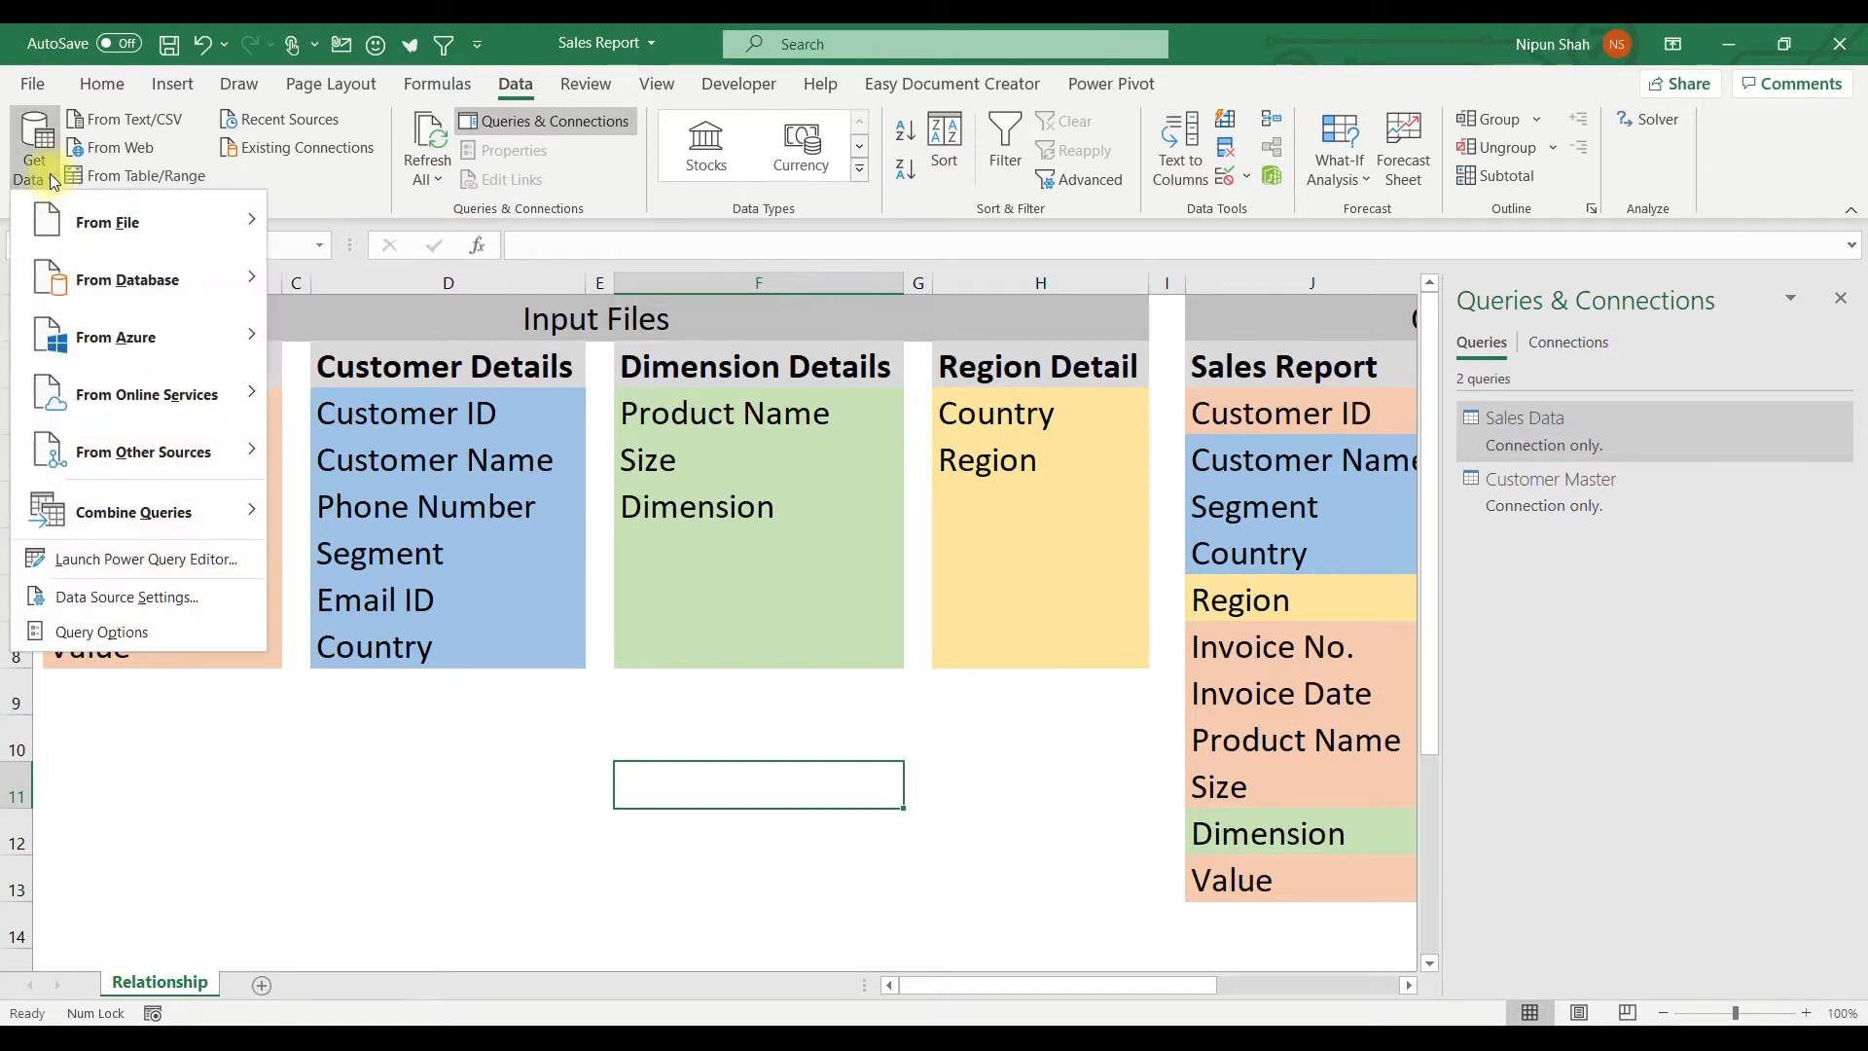
{"action": "mouse_move", "coordinate": [109, 221]}
{"action": "left_click", "coordinate": [399, 231]}
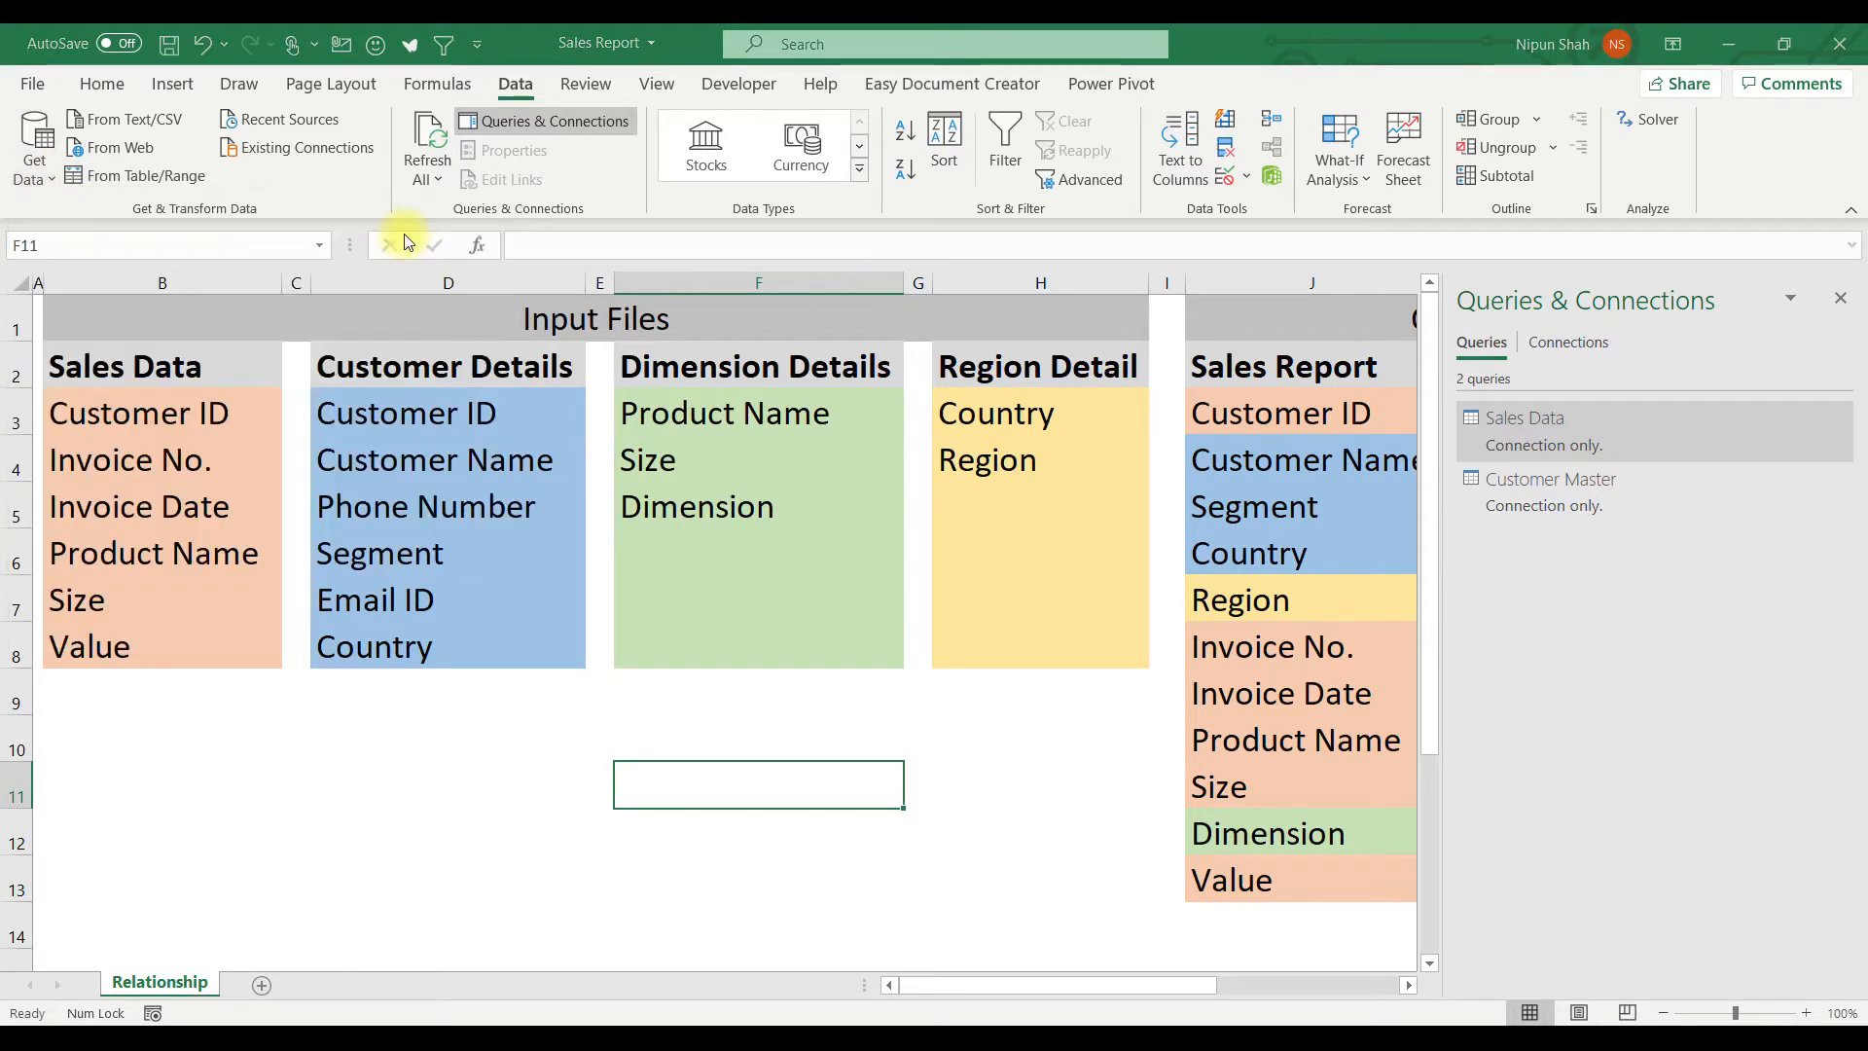
{"action": "left_click", "coordinate": [275, 254]}
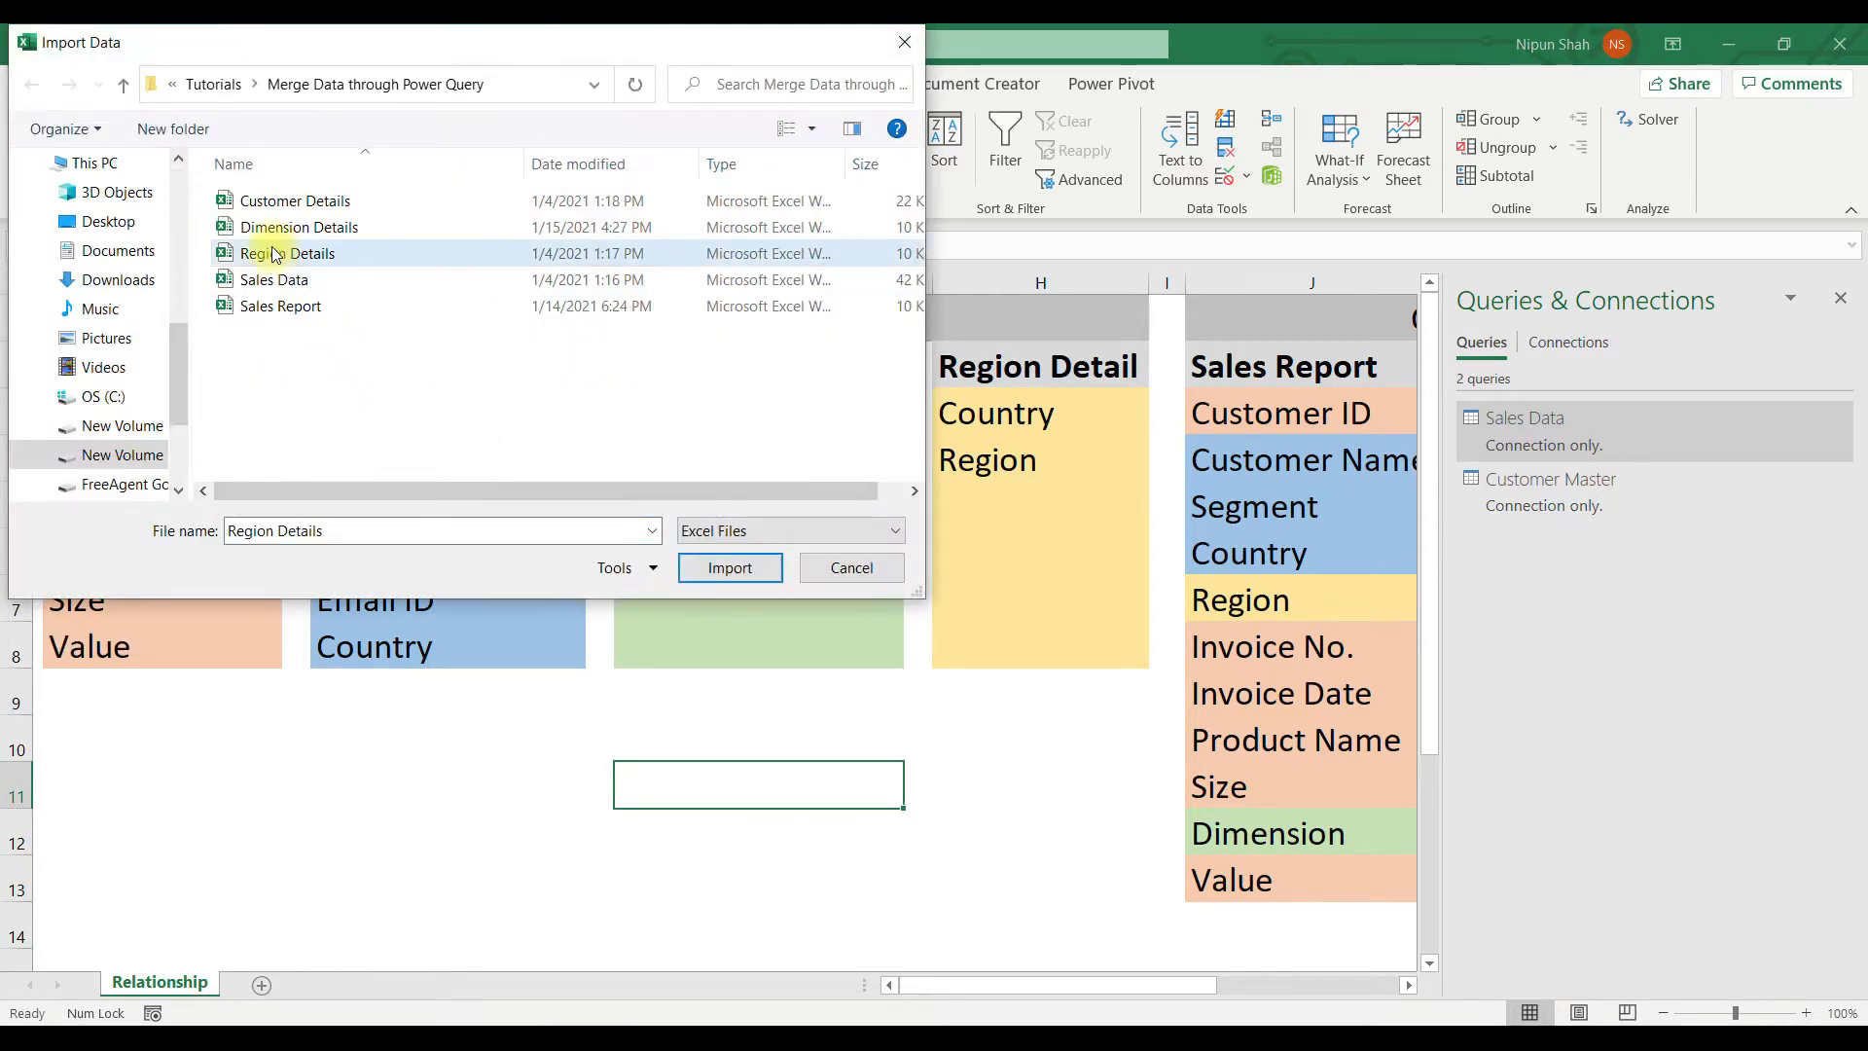
{"action": "left_click", "coordinate": [762, 567]}
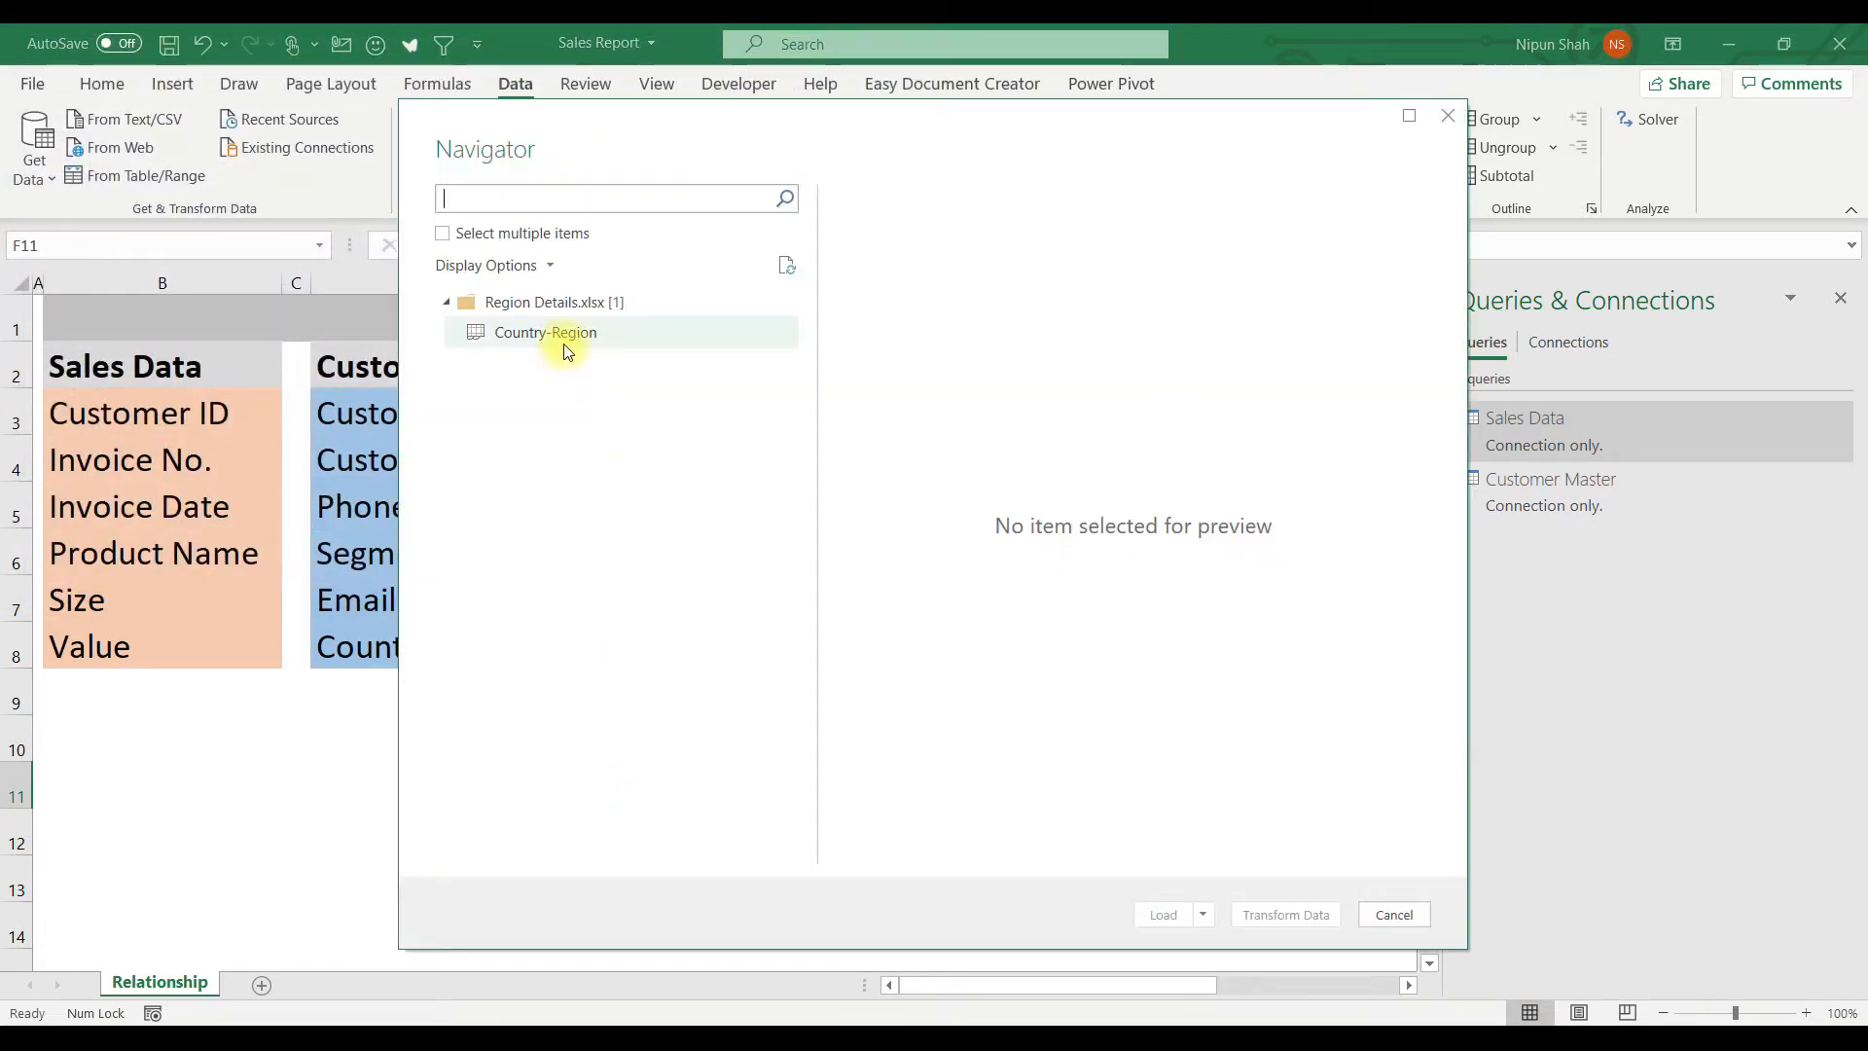
- Open the Country-Region sheet for transformation in Power Query and use its first row as headers
{"action": "left_click", "coordinate": [569, 349]}
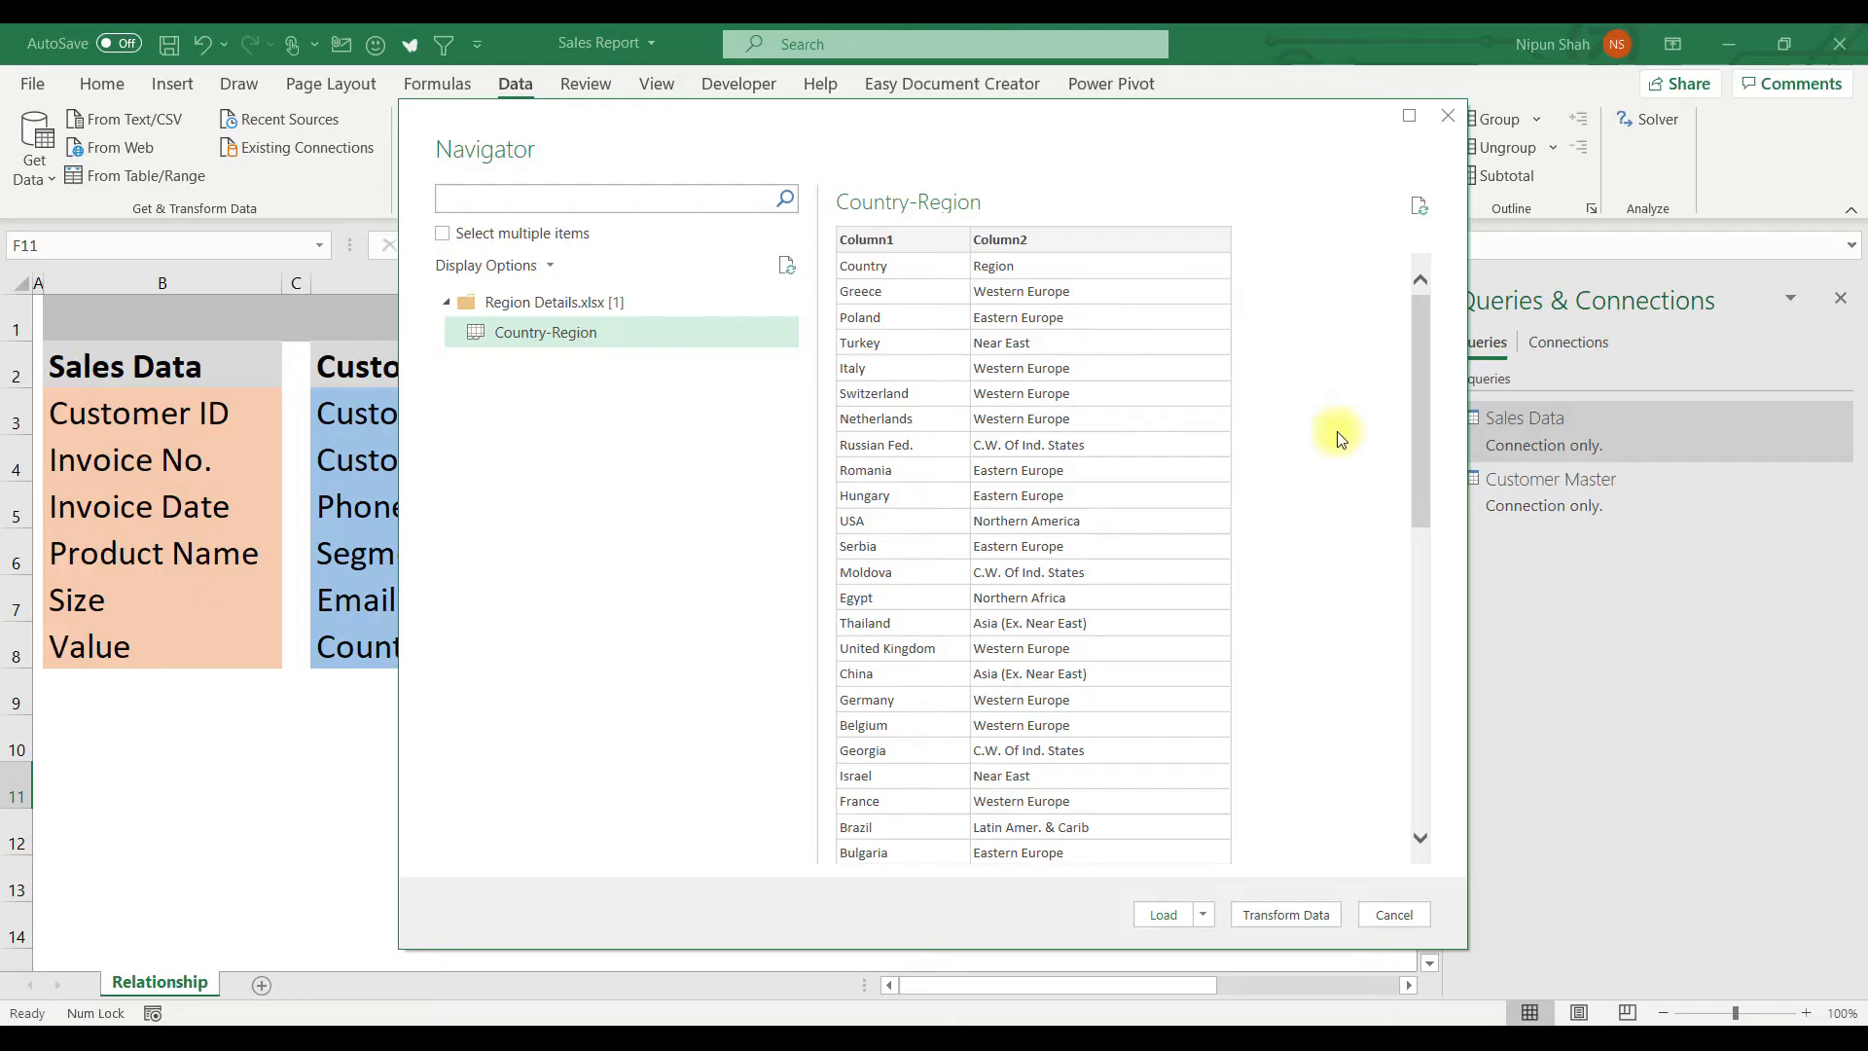
{"action": "left_click", "coordinate": [1333, 917]}
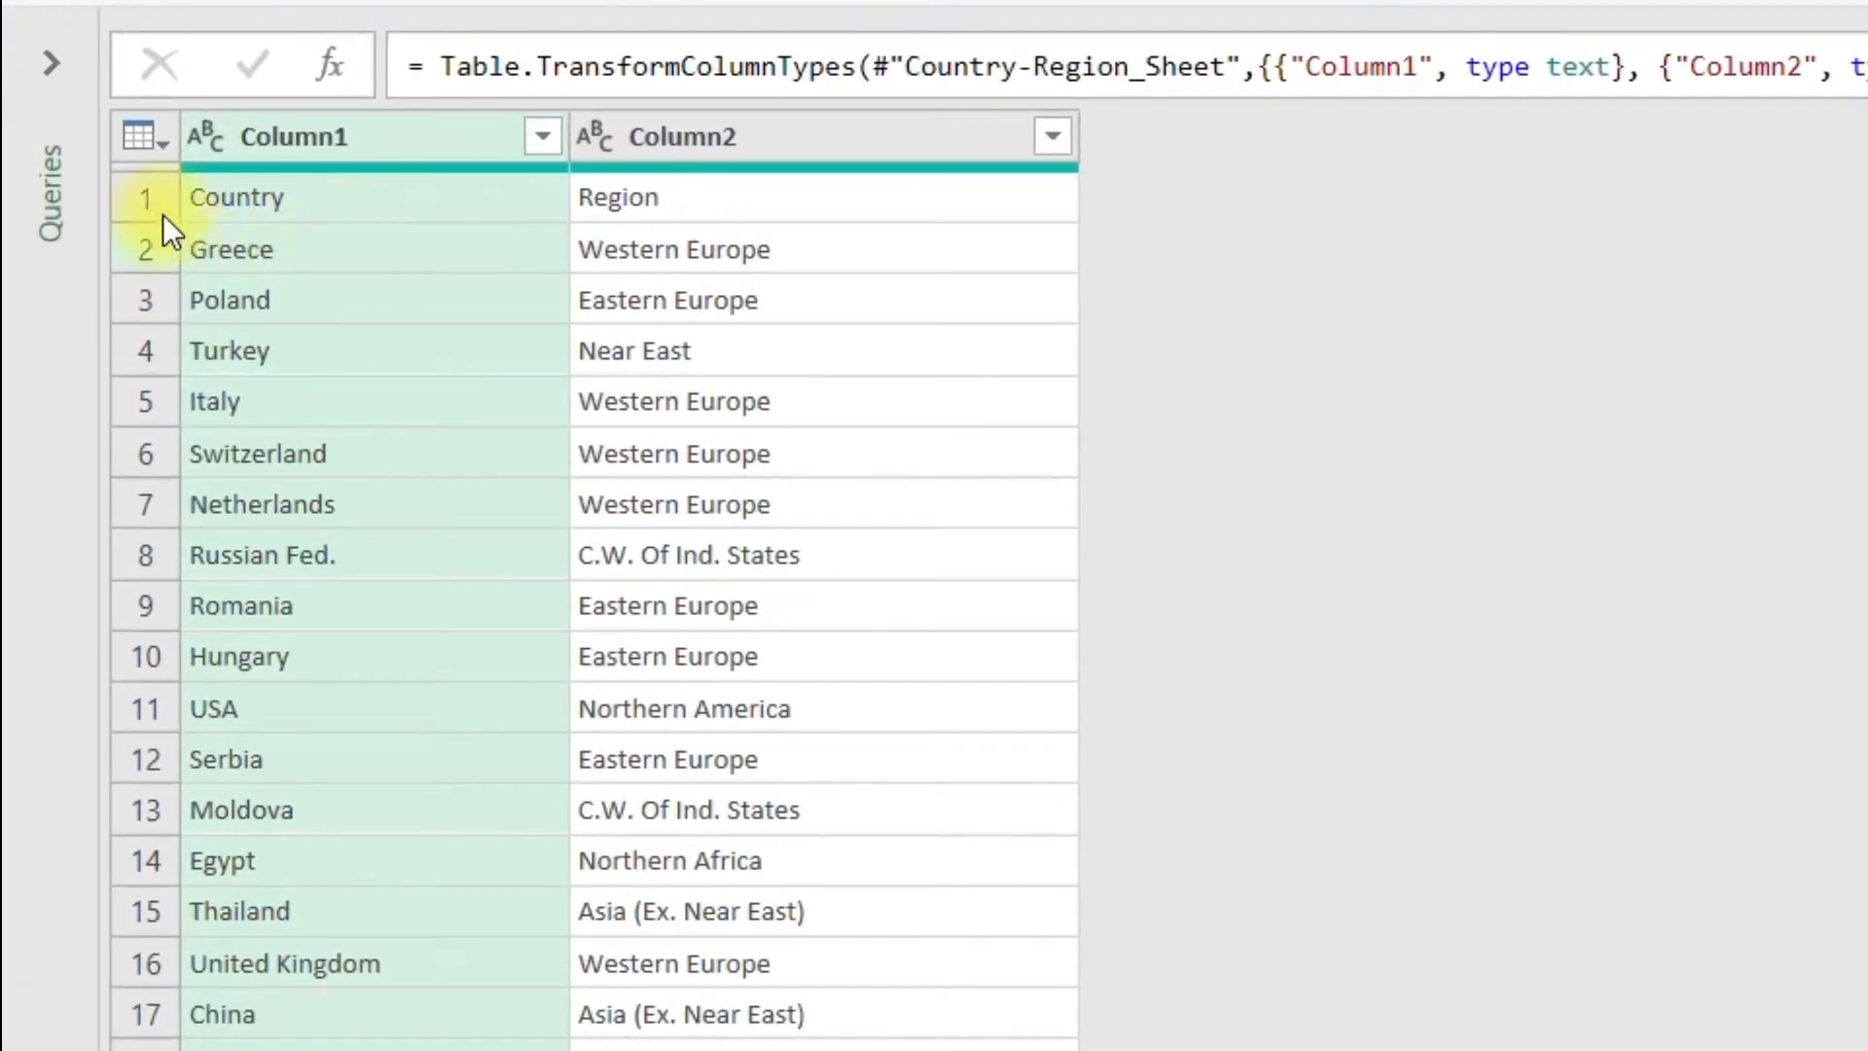
{"action": "left_click", "coordinate": [144, 139]}
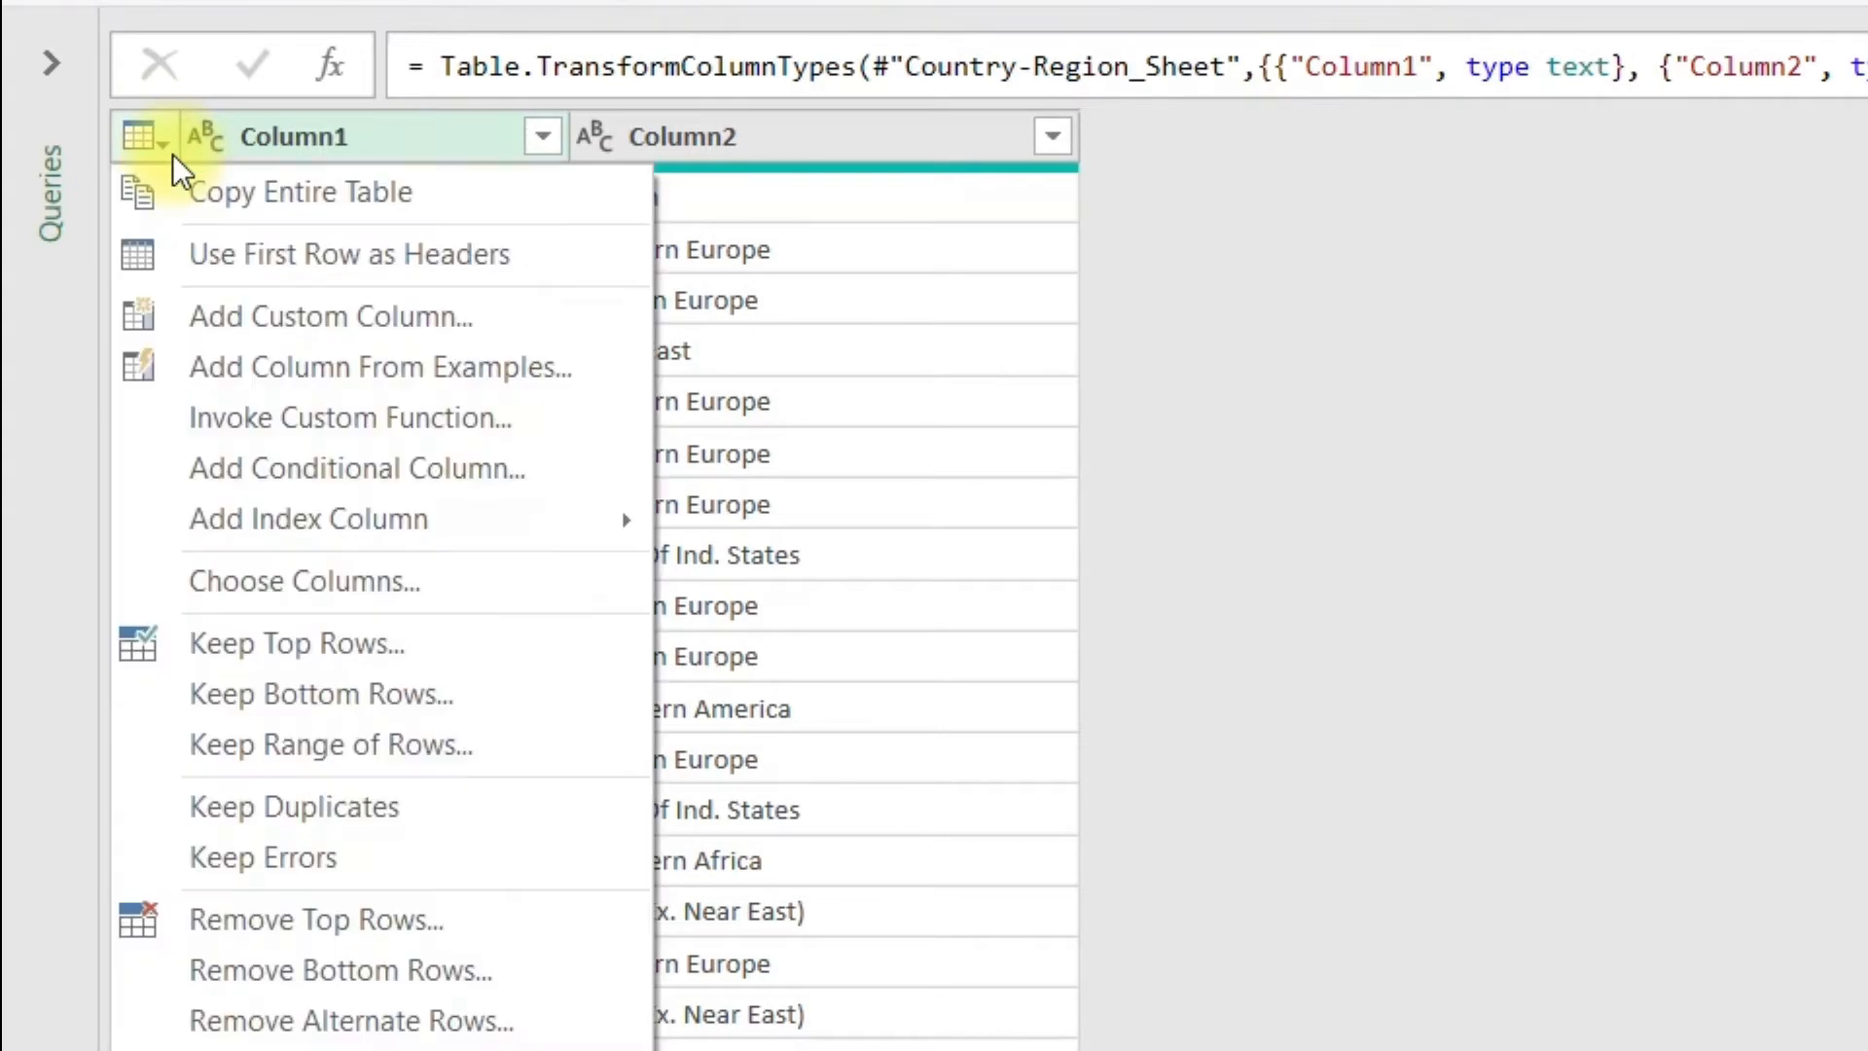
{"action": "left_click", "coordinate": [529, 255]}
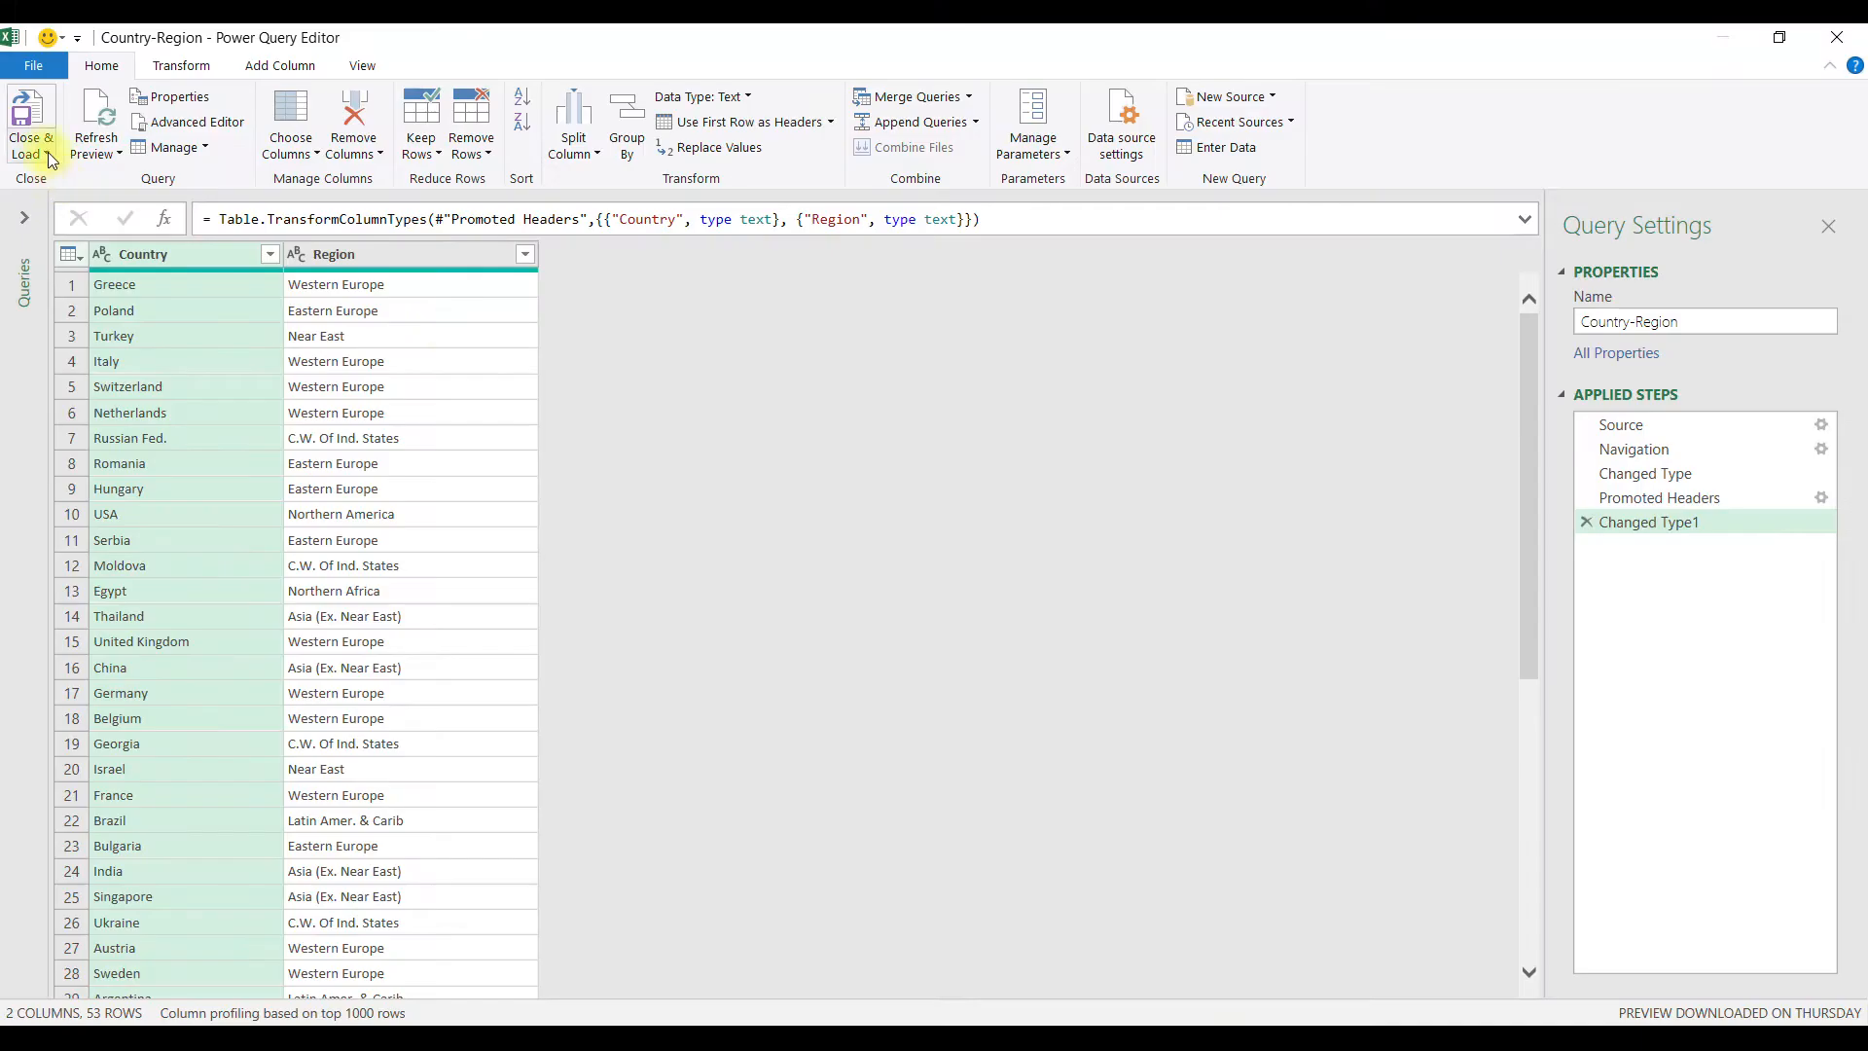
- Close the query editor and load the Country-Region query with the Only Create Connection option
{"action": "left_click", "coordinate": [48, 156]}
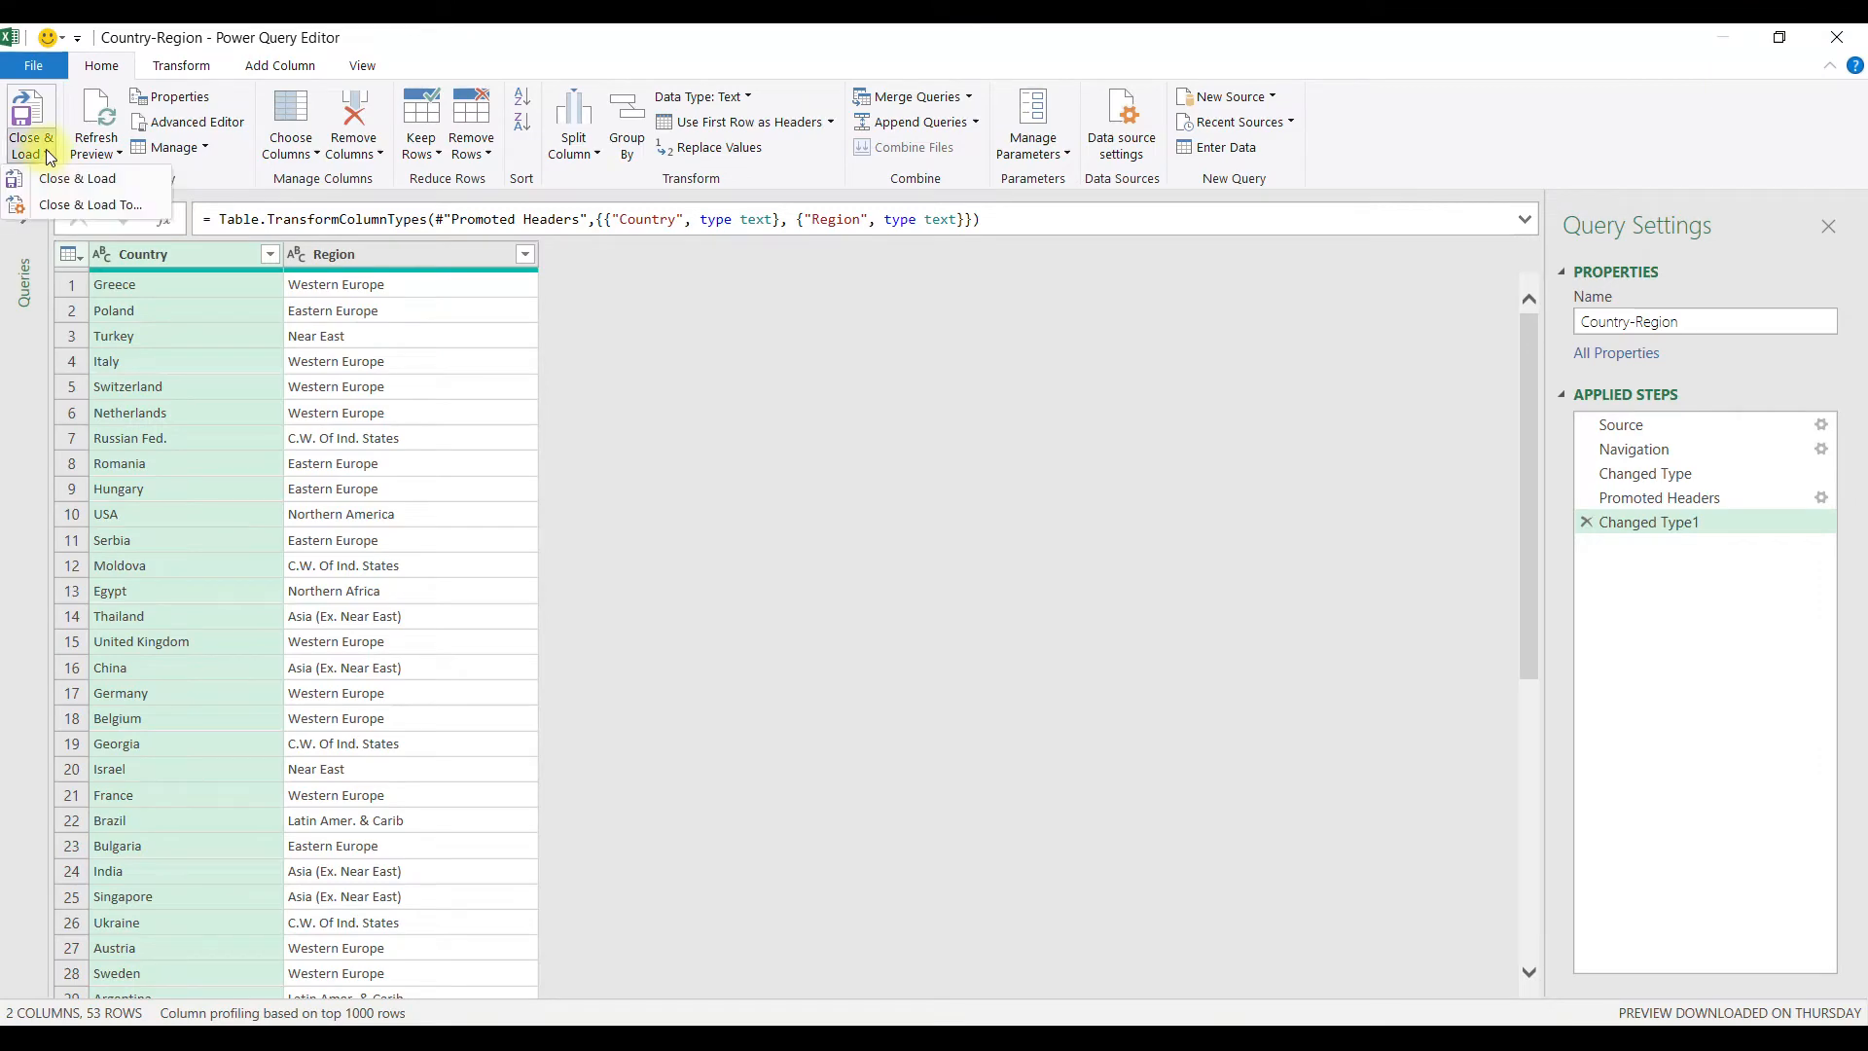
{"action": "left_click", "coordinate": [87, 204]}
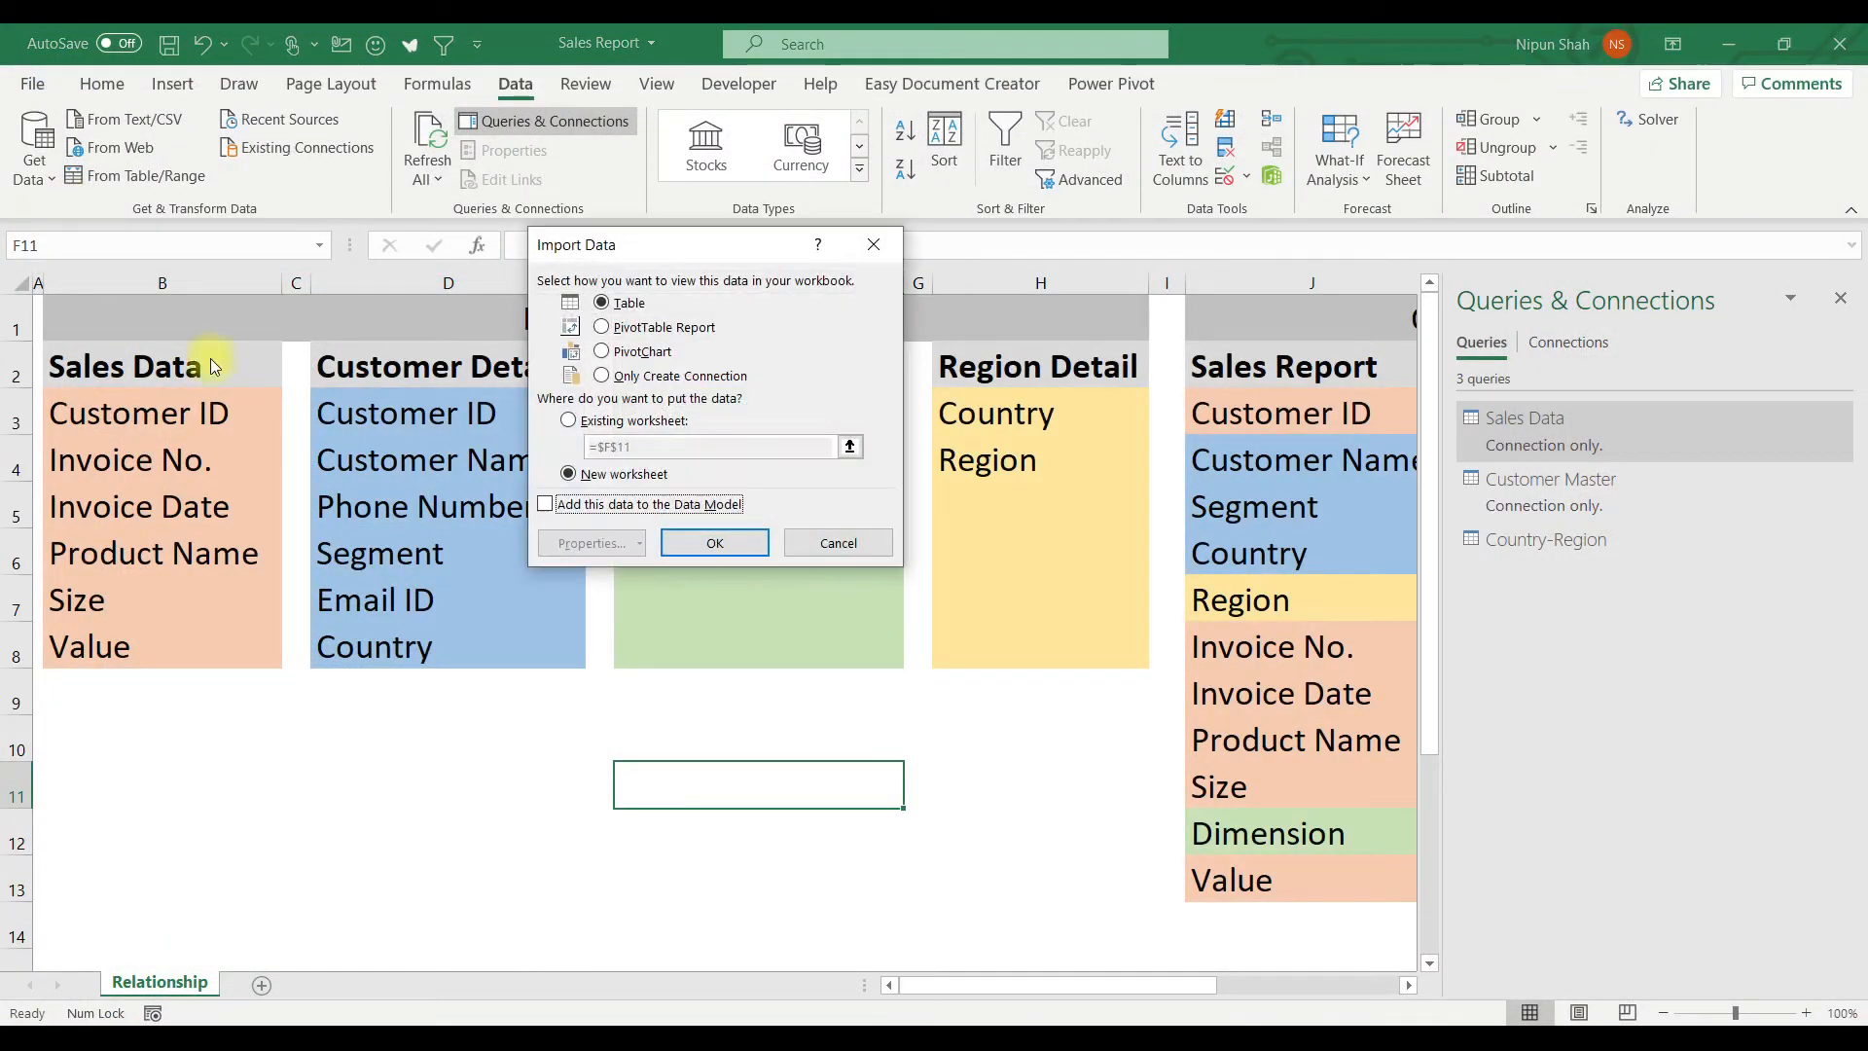
{"action": "left_click", "coordinate": [631, 376]}
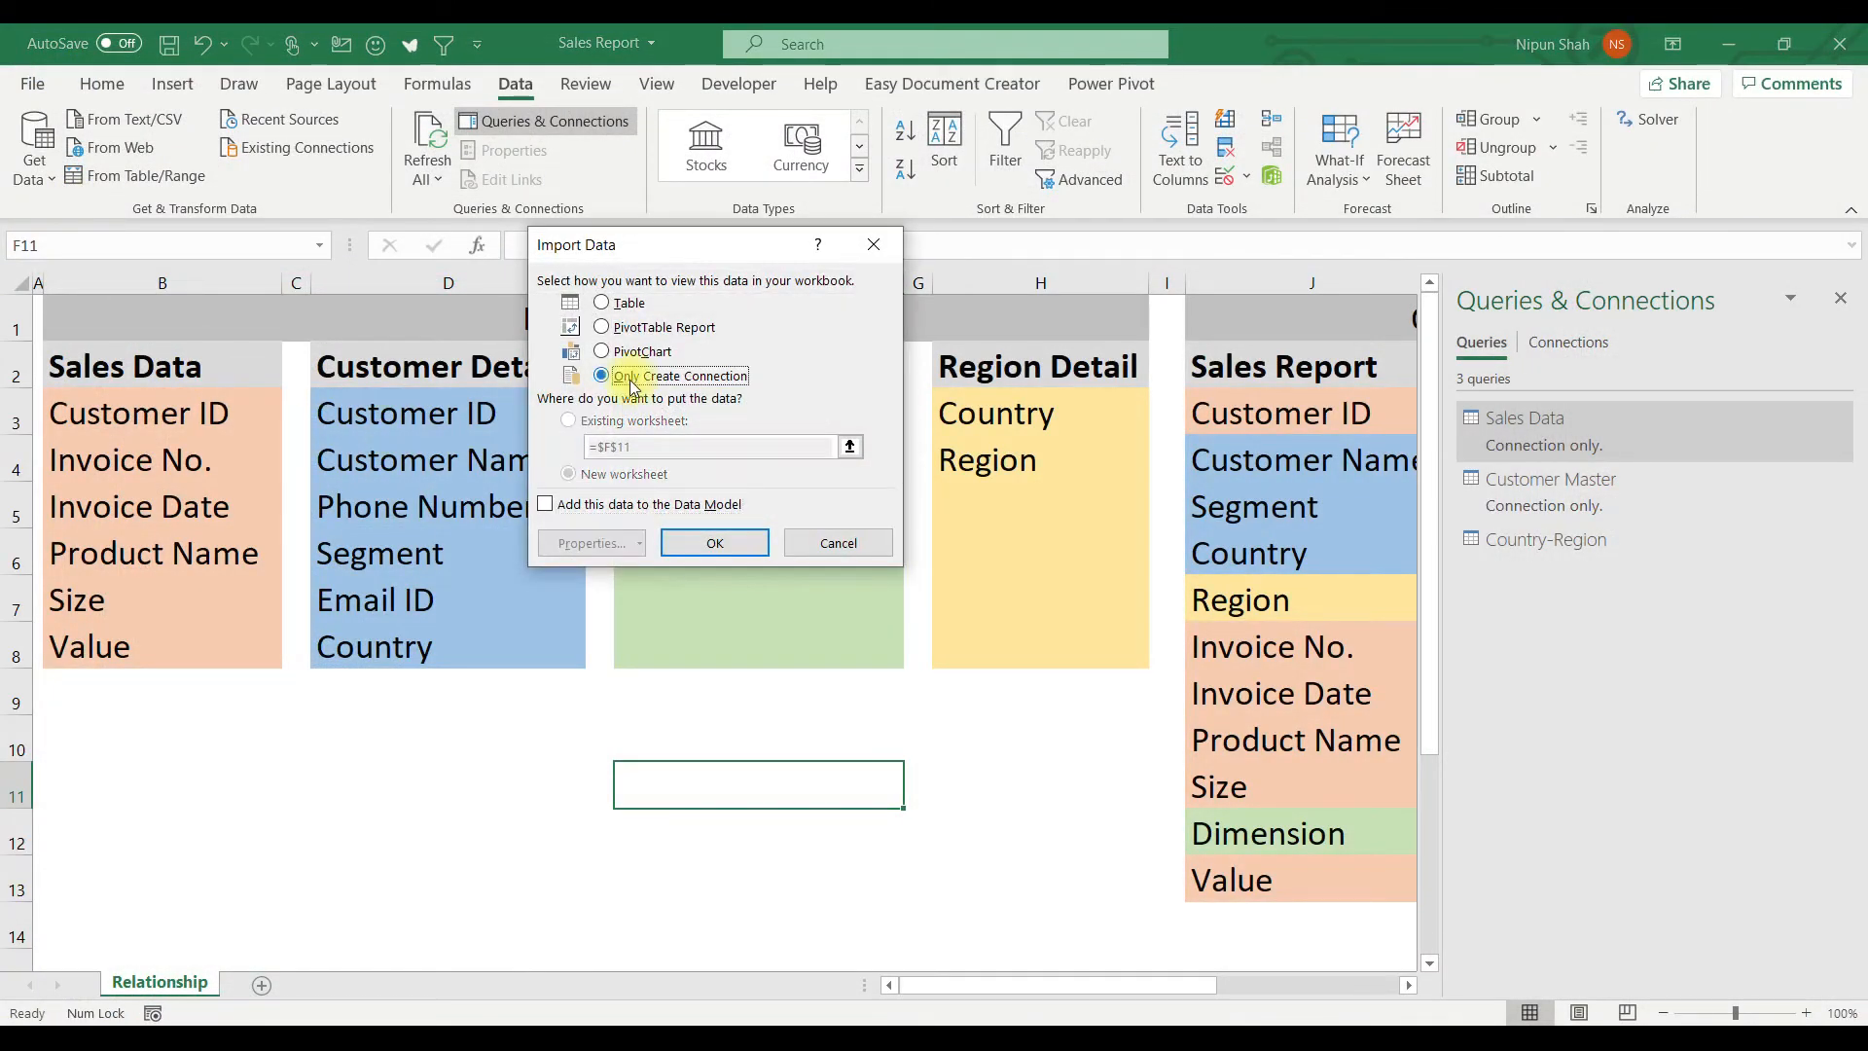
{"action": "left_click", "coordinate": [717, 543]}
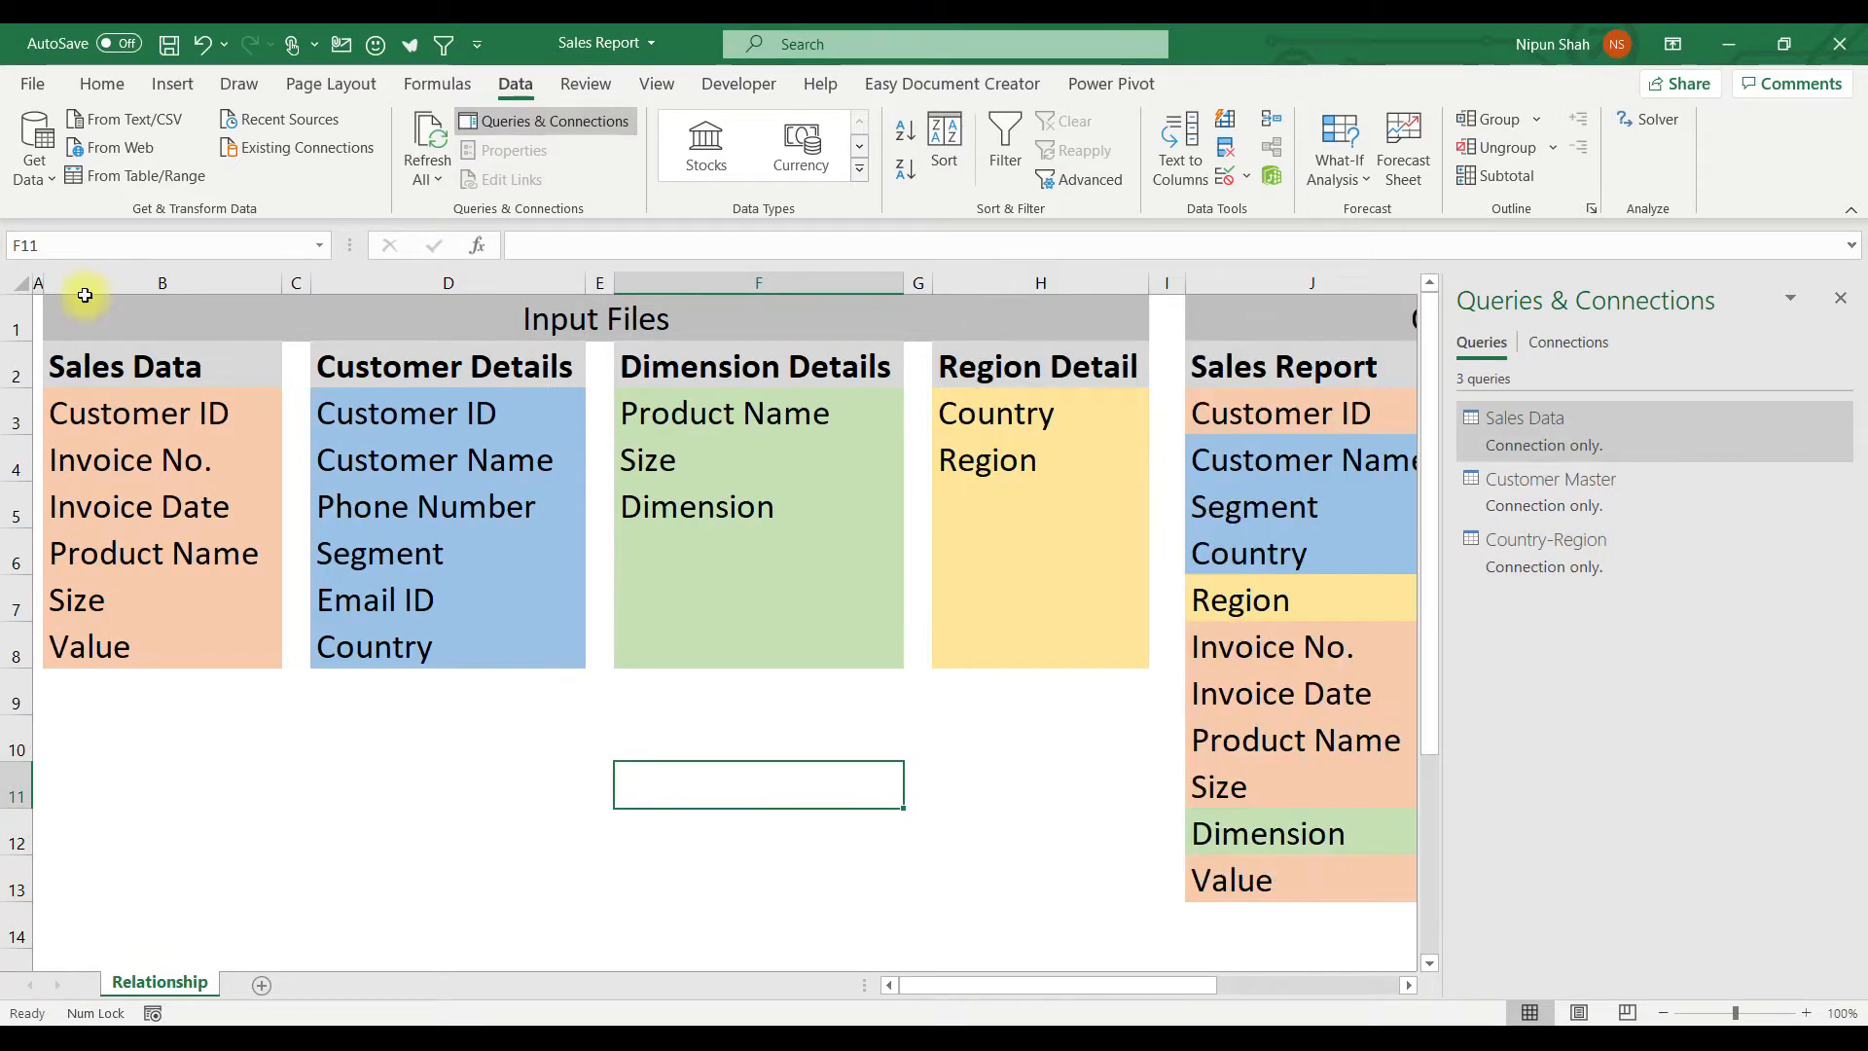
- Start a data import from the Dimension Details workbook
{"action": "left_click", "coordinate": [53, 181]}
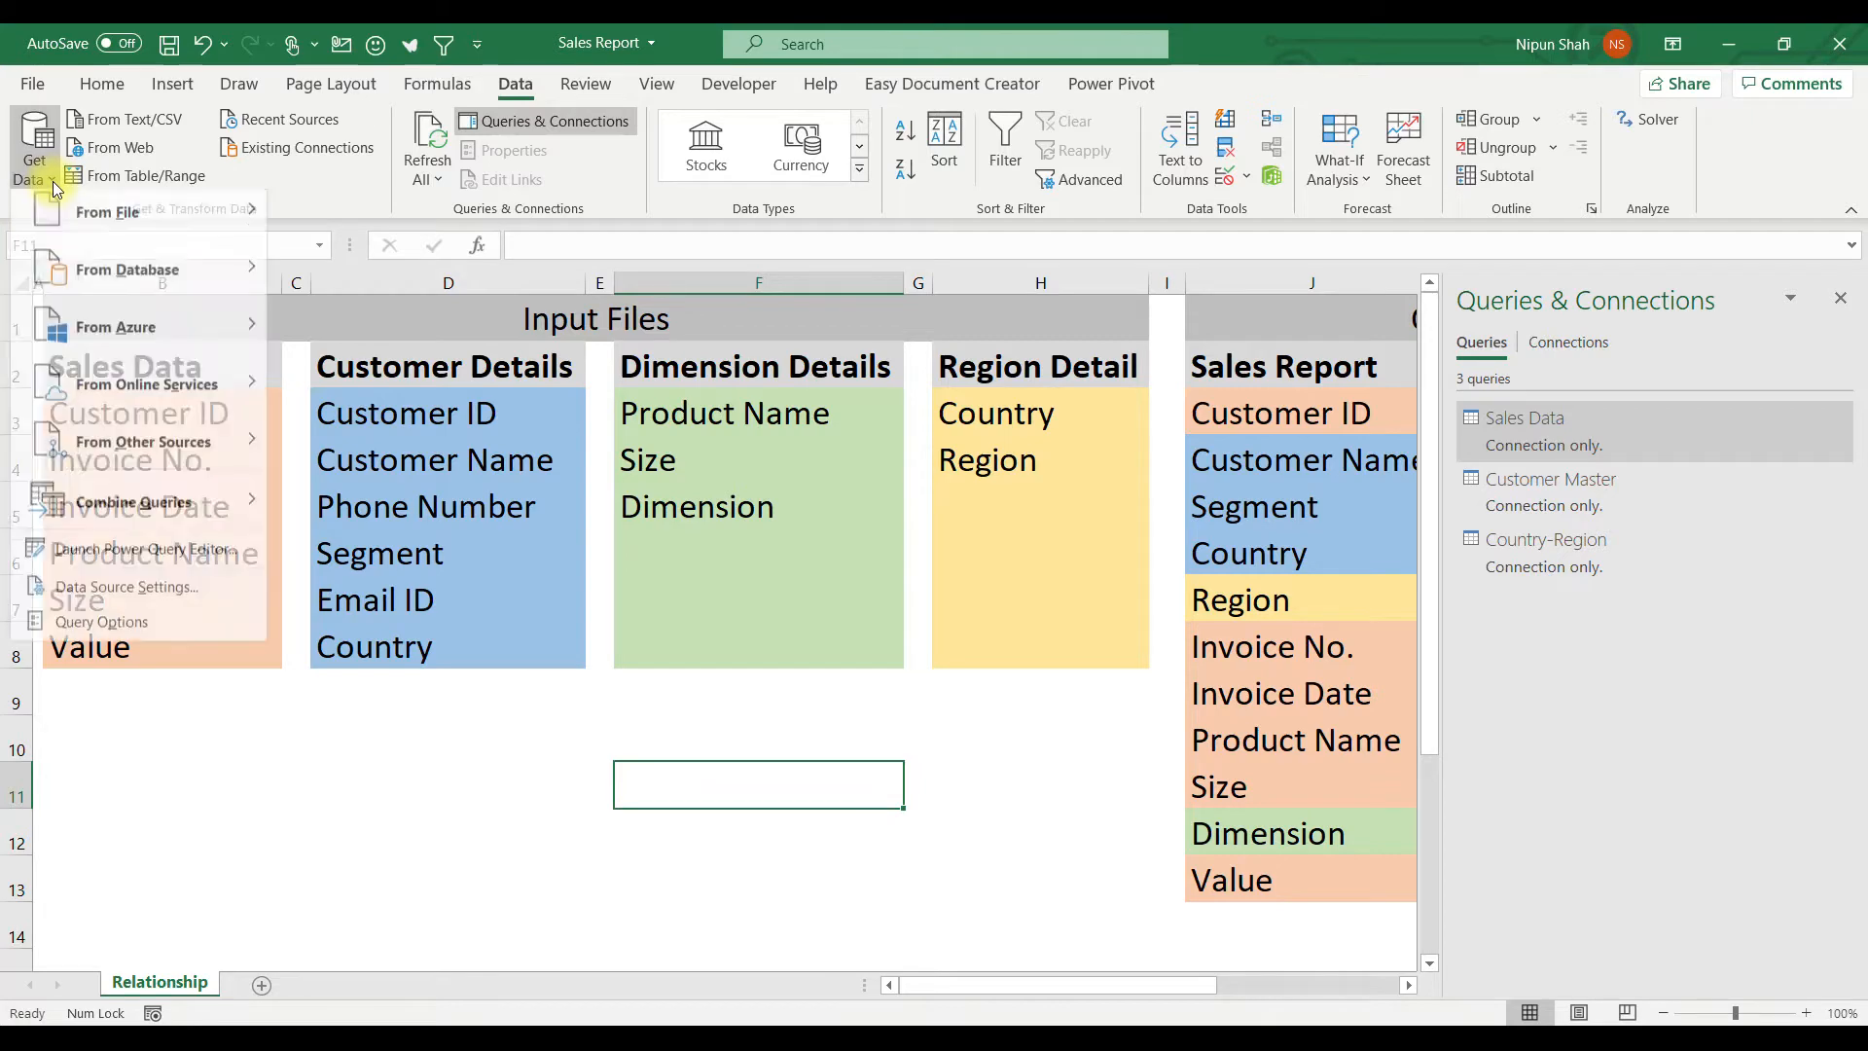
{"action": "mouse_move", "coordinate": [168, 230]}
{"action": "left_click", "coordinate": [376, 229]}
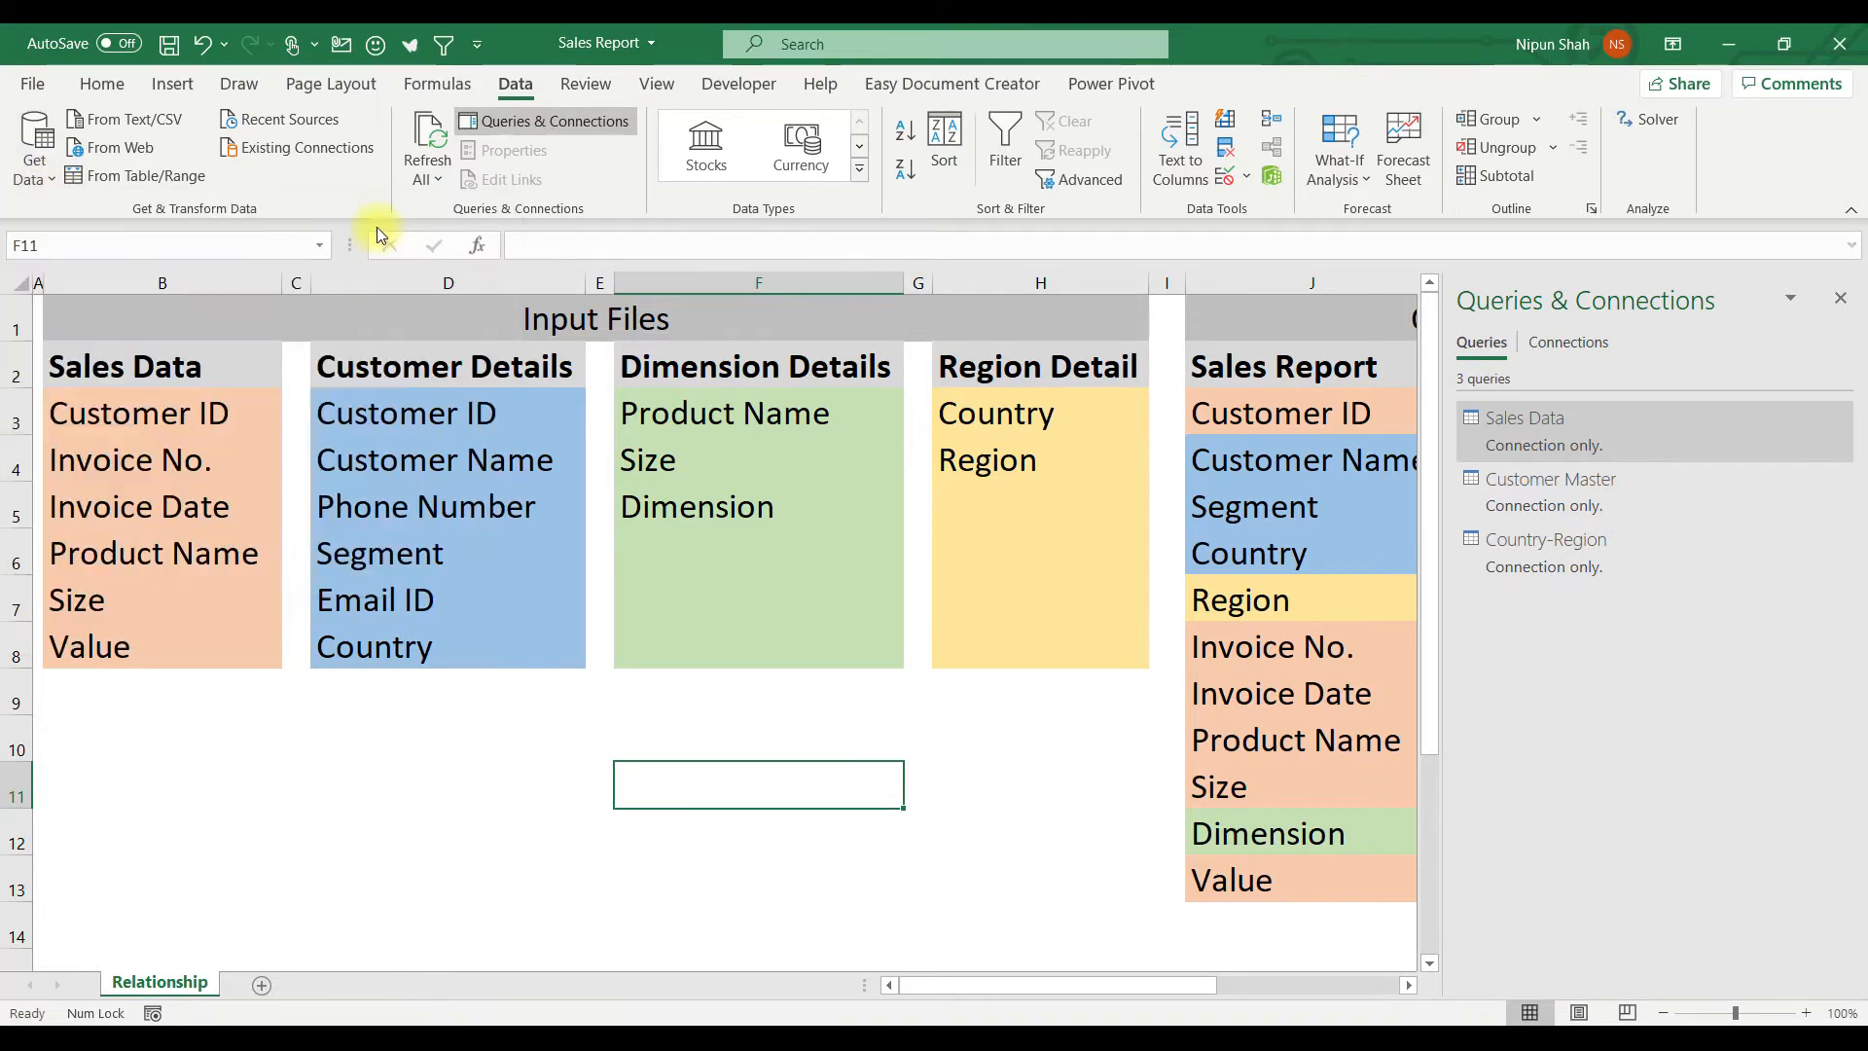
{"action": "left_click", "coordinate": [345, 231]}
{"action": "left_click", "coordinate": [747, 572]}
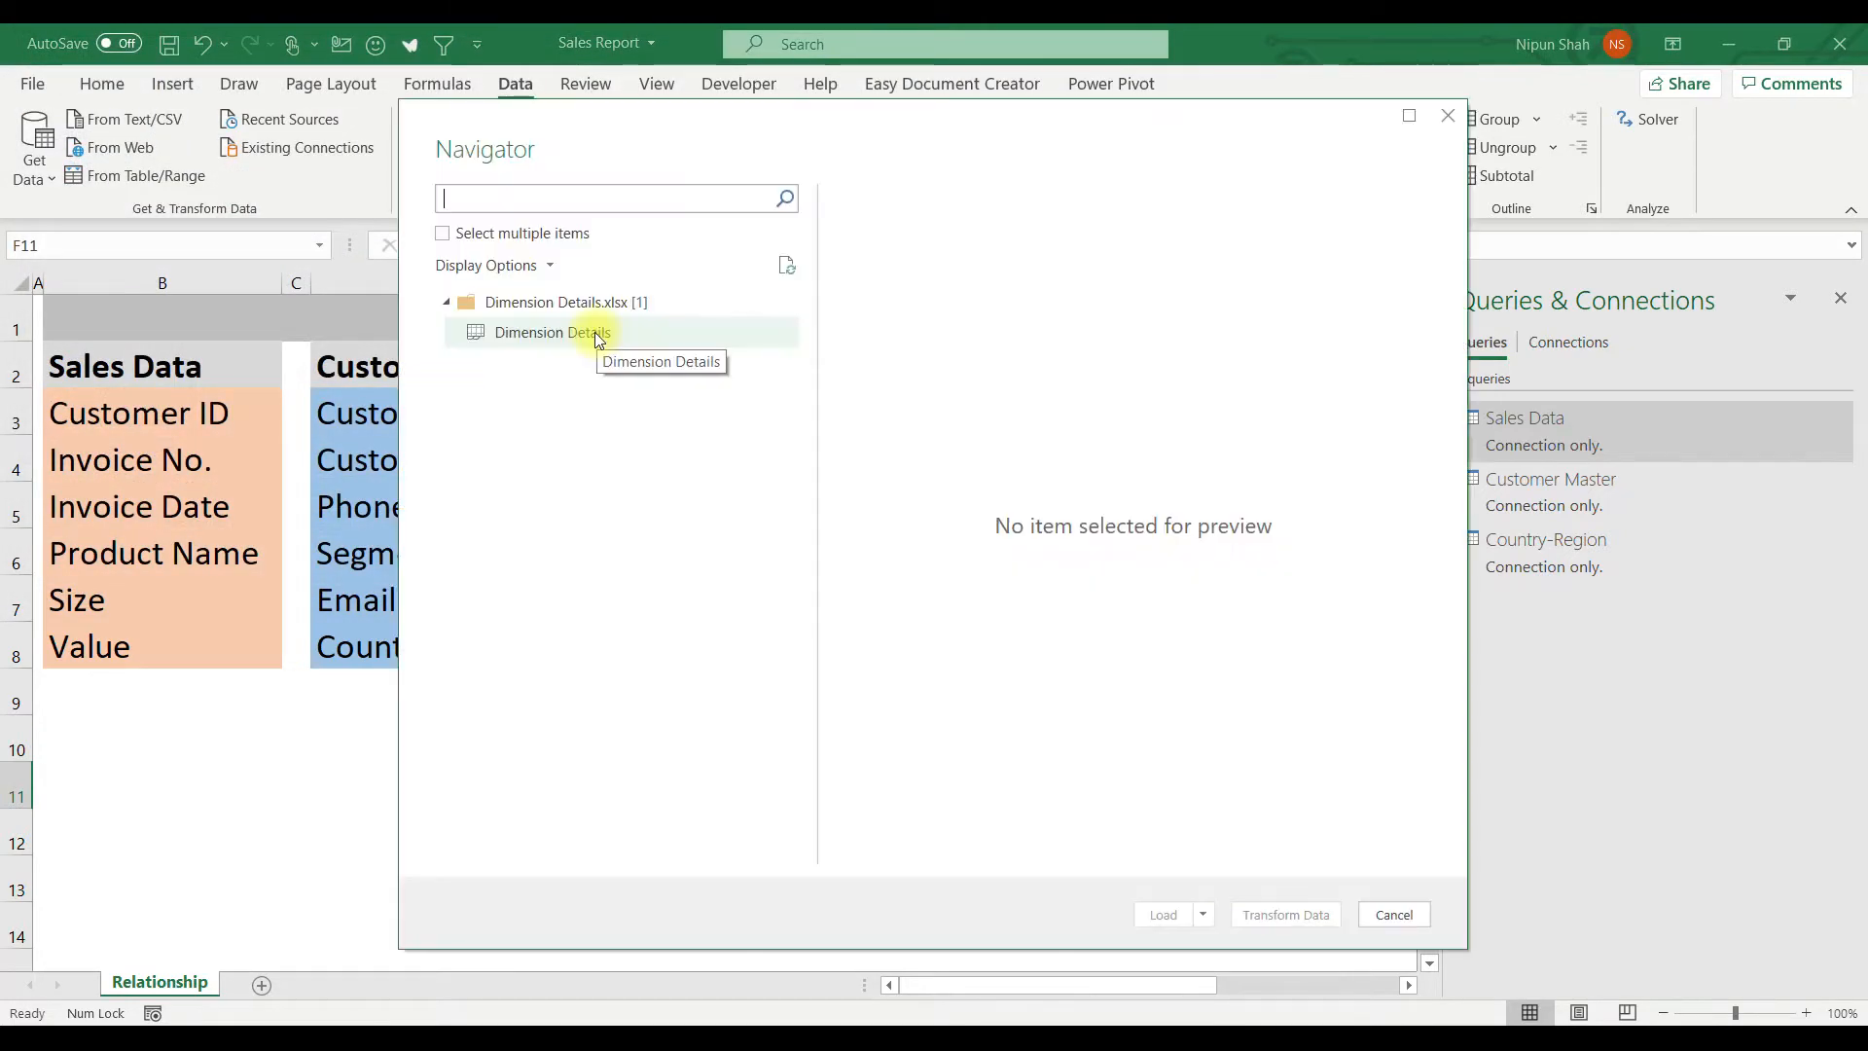
- Open the Dimension Details sheet for transformation in Power Query and use its first row as headers
{"action": "left_click", "coordinate": [593, 332]}
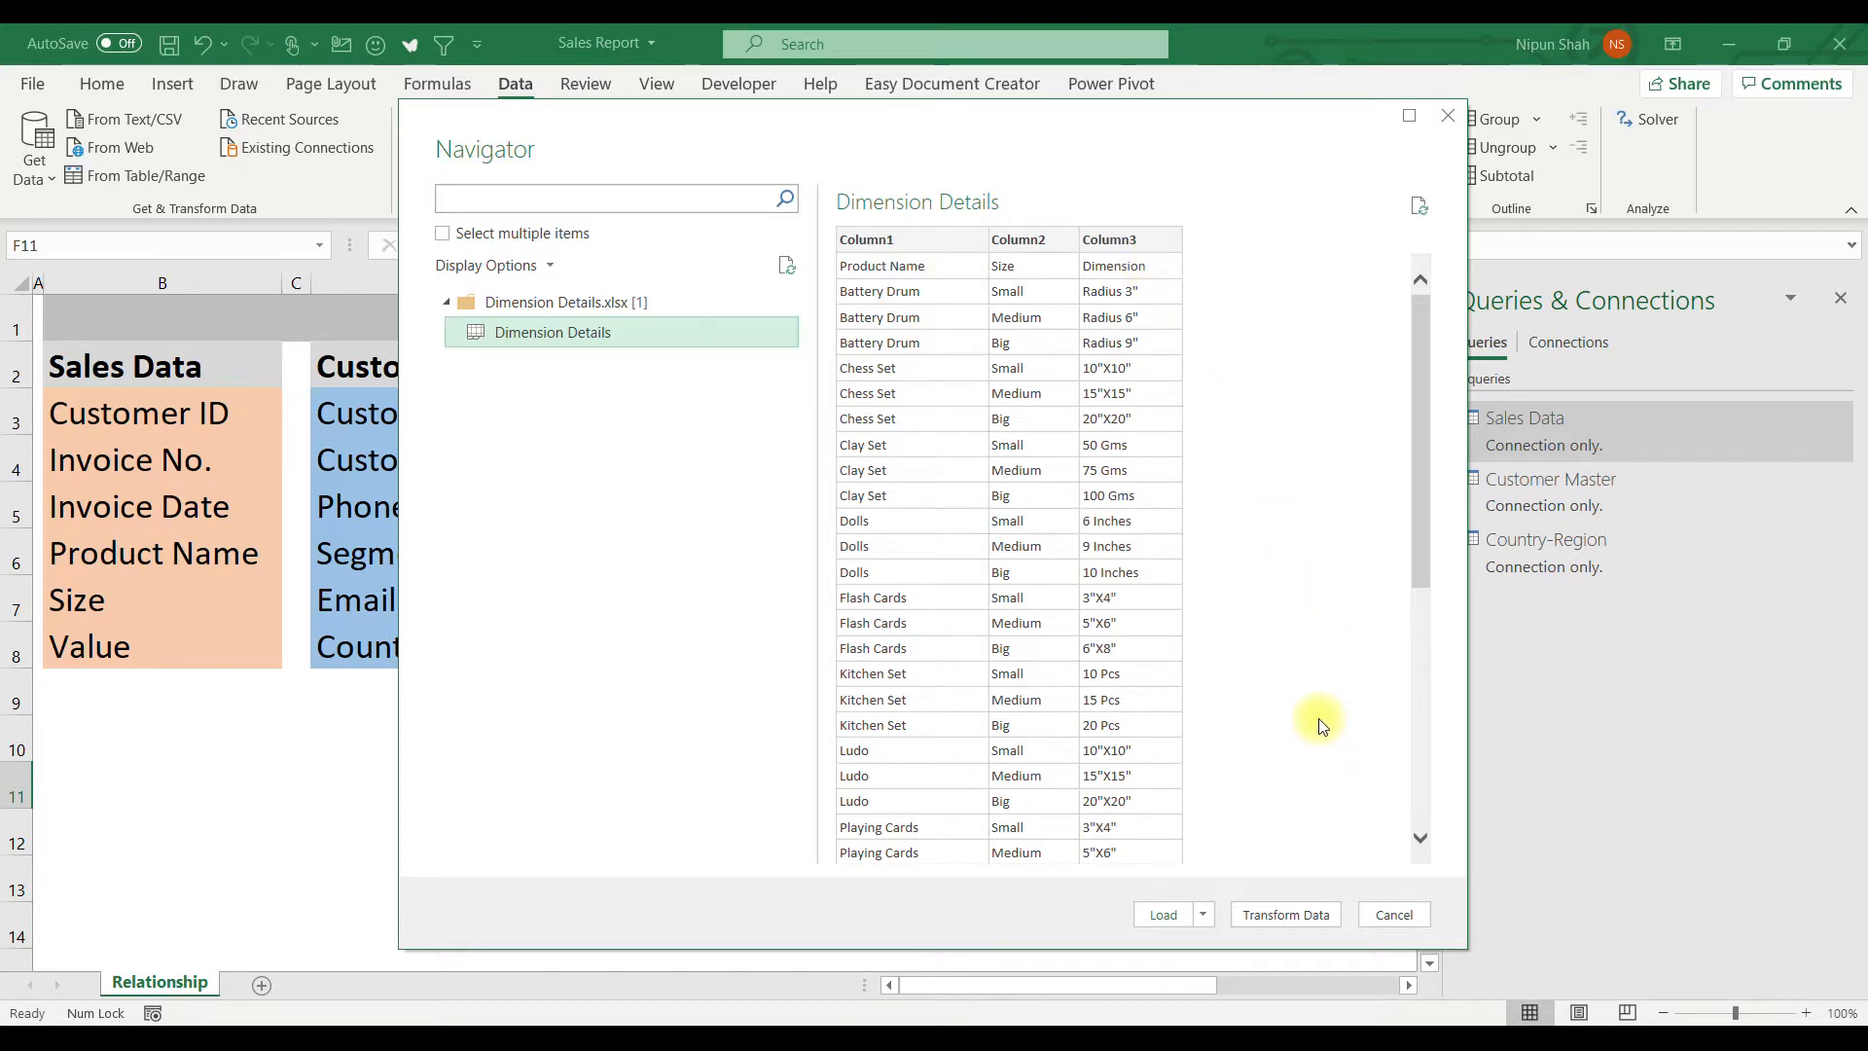
{"action": "left_click", "coordinate": [1302, 911]}
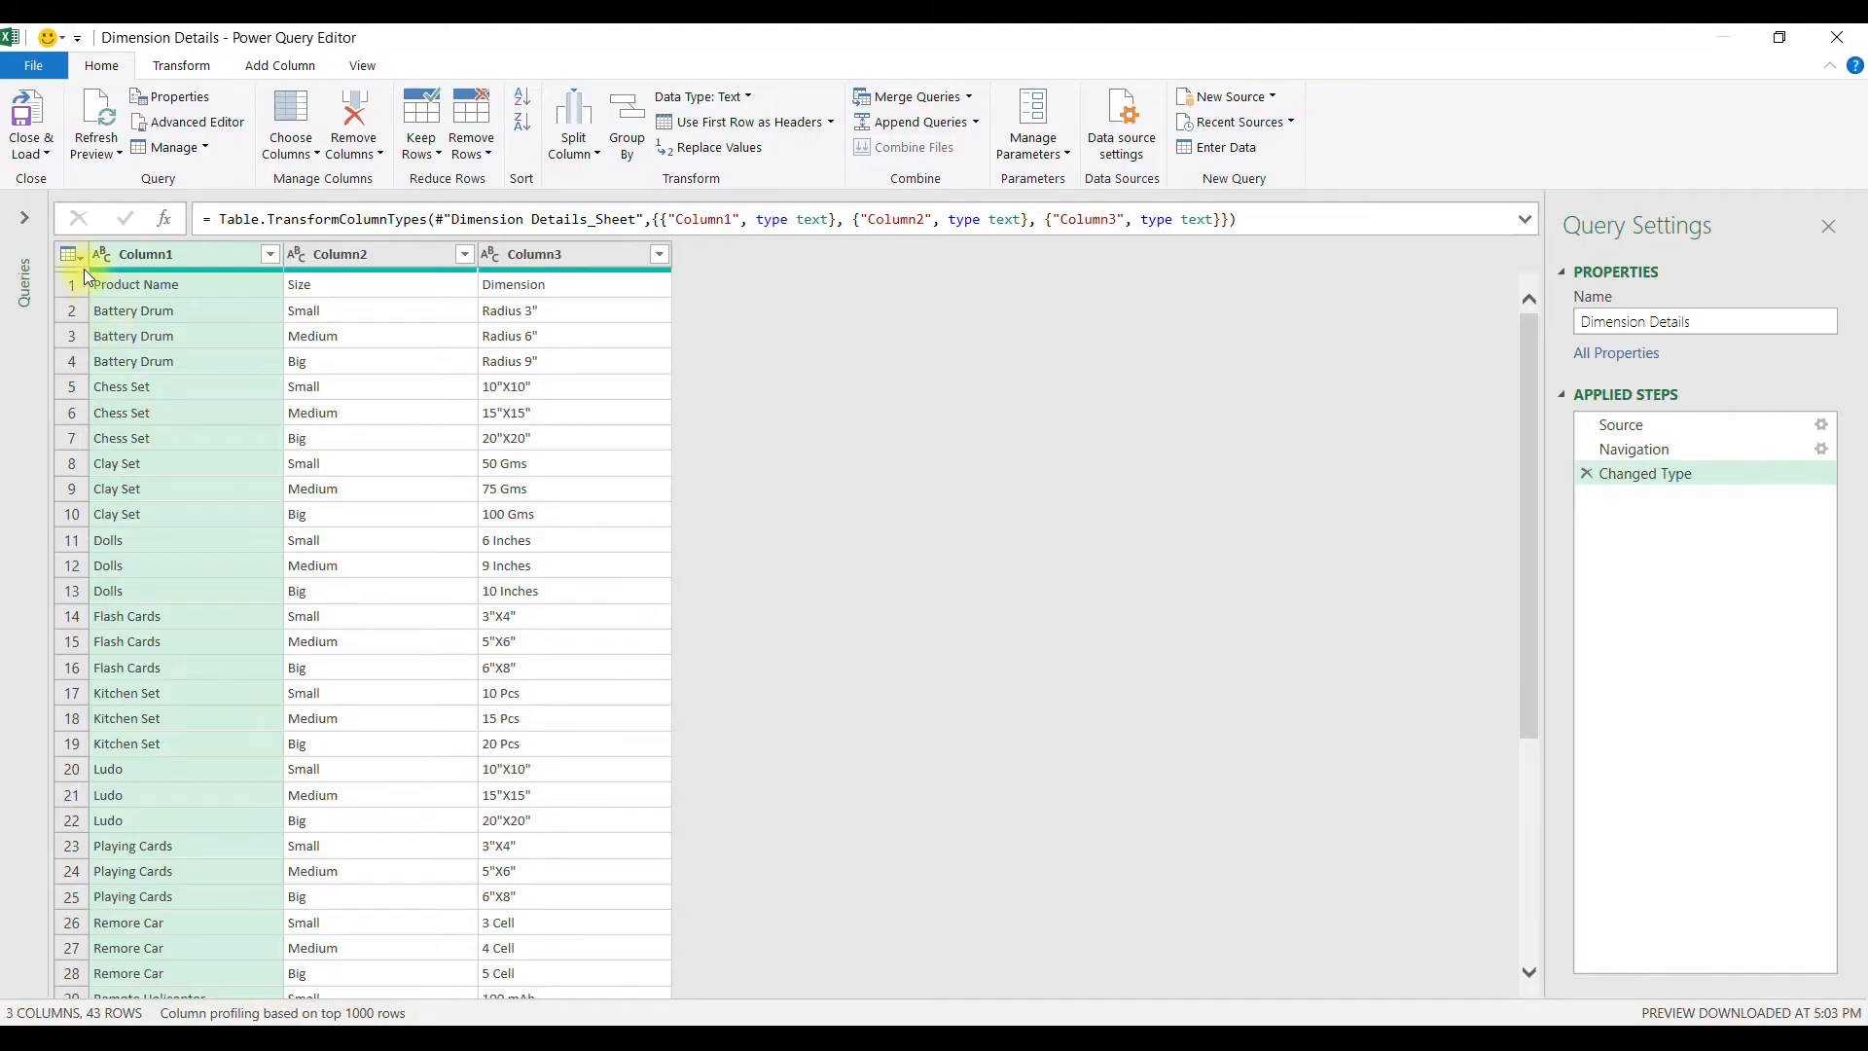
{"action": "left_click", "coordinate": [68, 255]}
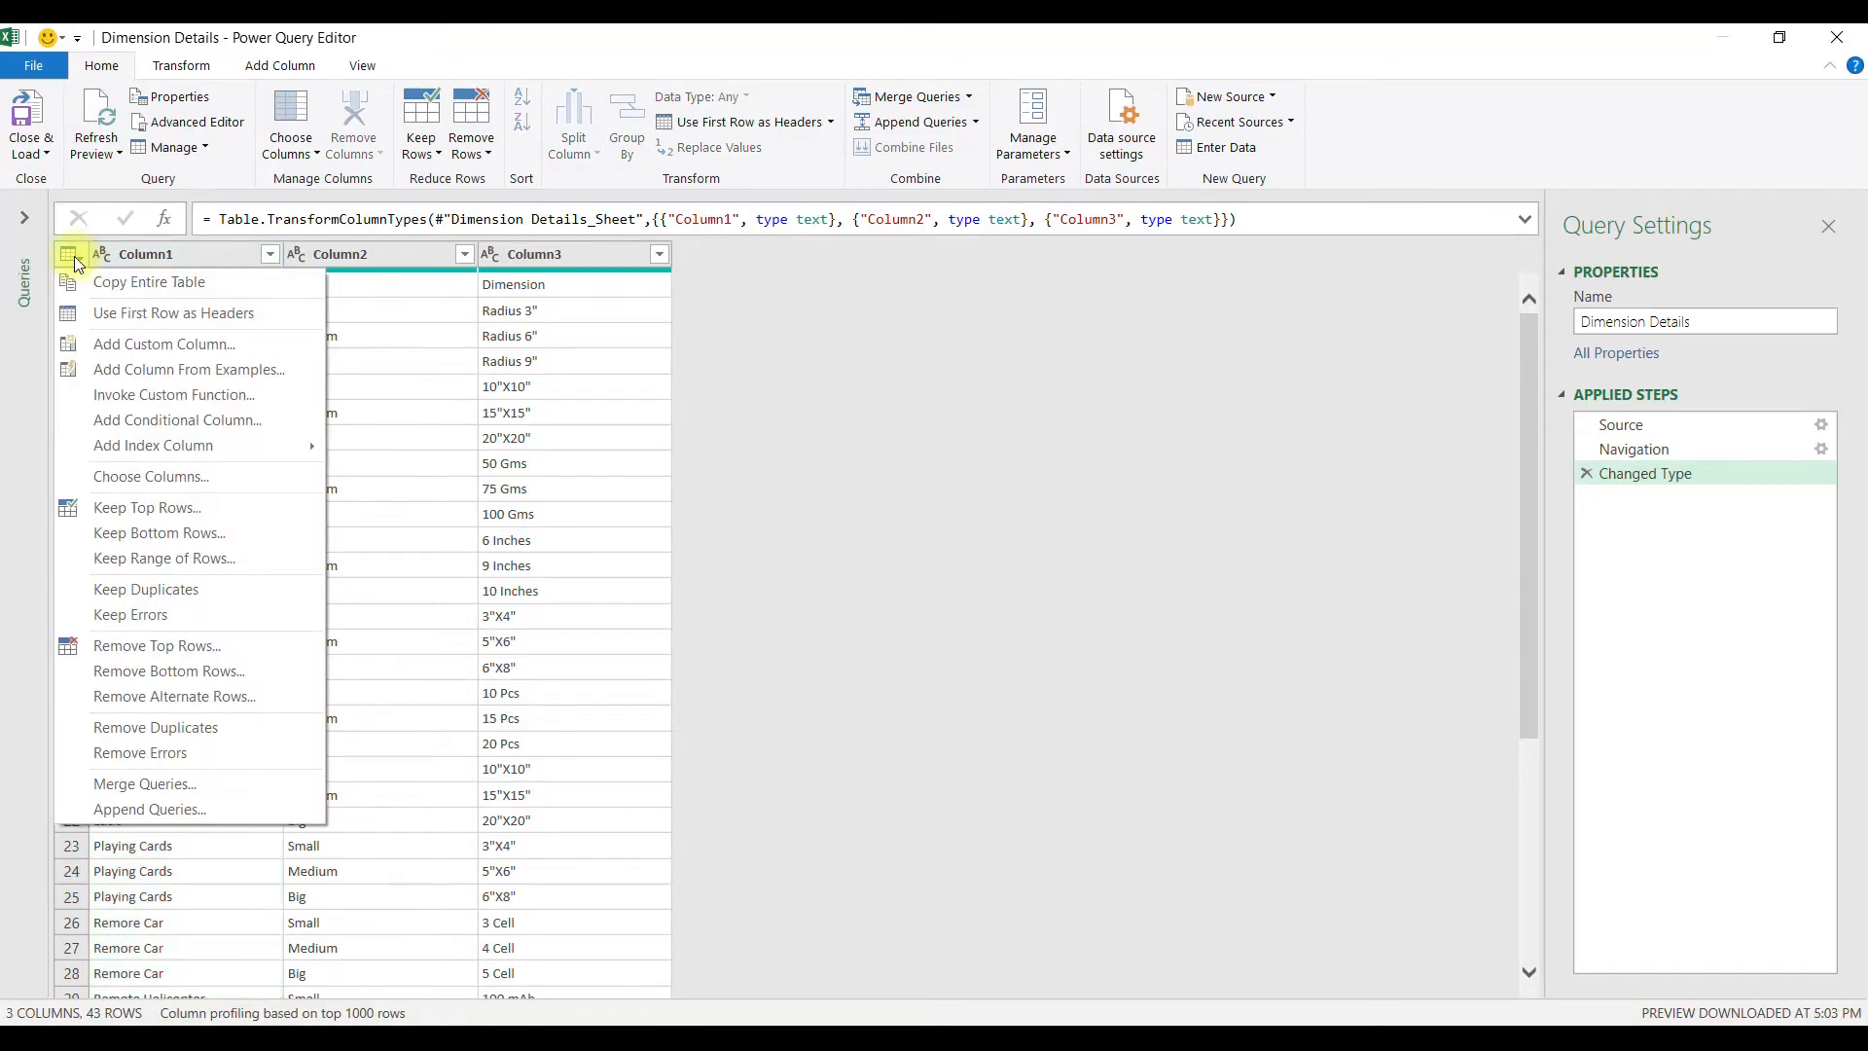
{"action": "left_click", "coordinate": [169, 314]}
- Close the query editor and load the Dimension Details query with the Only Create Connection option
{"action": "left_click", "coordinate": [41, 155]}
{"action": "left_click", "coordinate": [70, 204]}
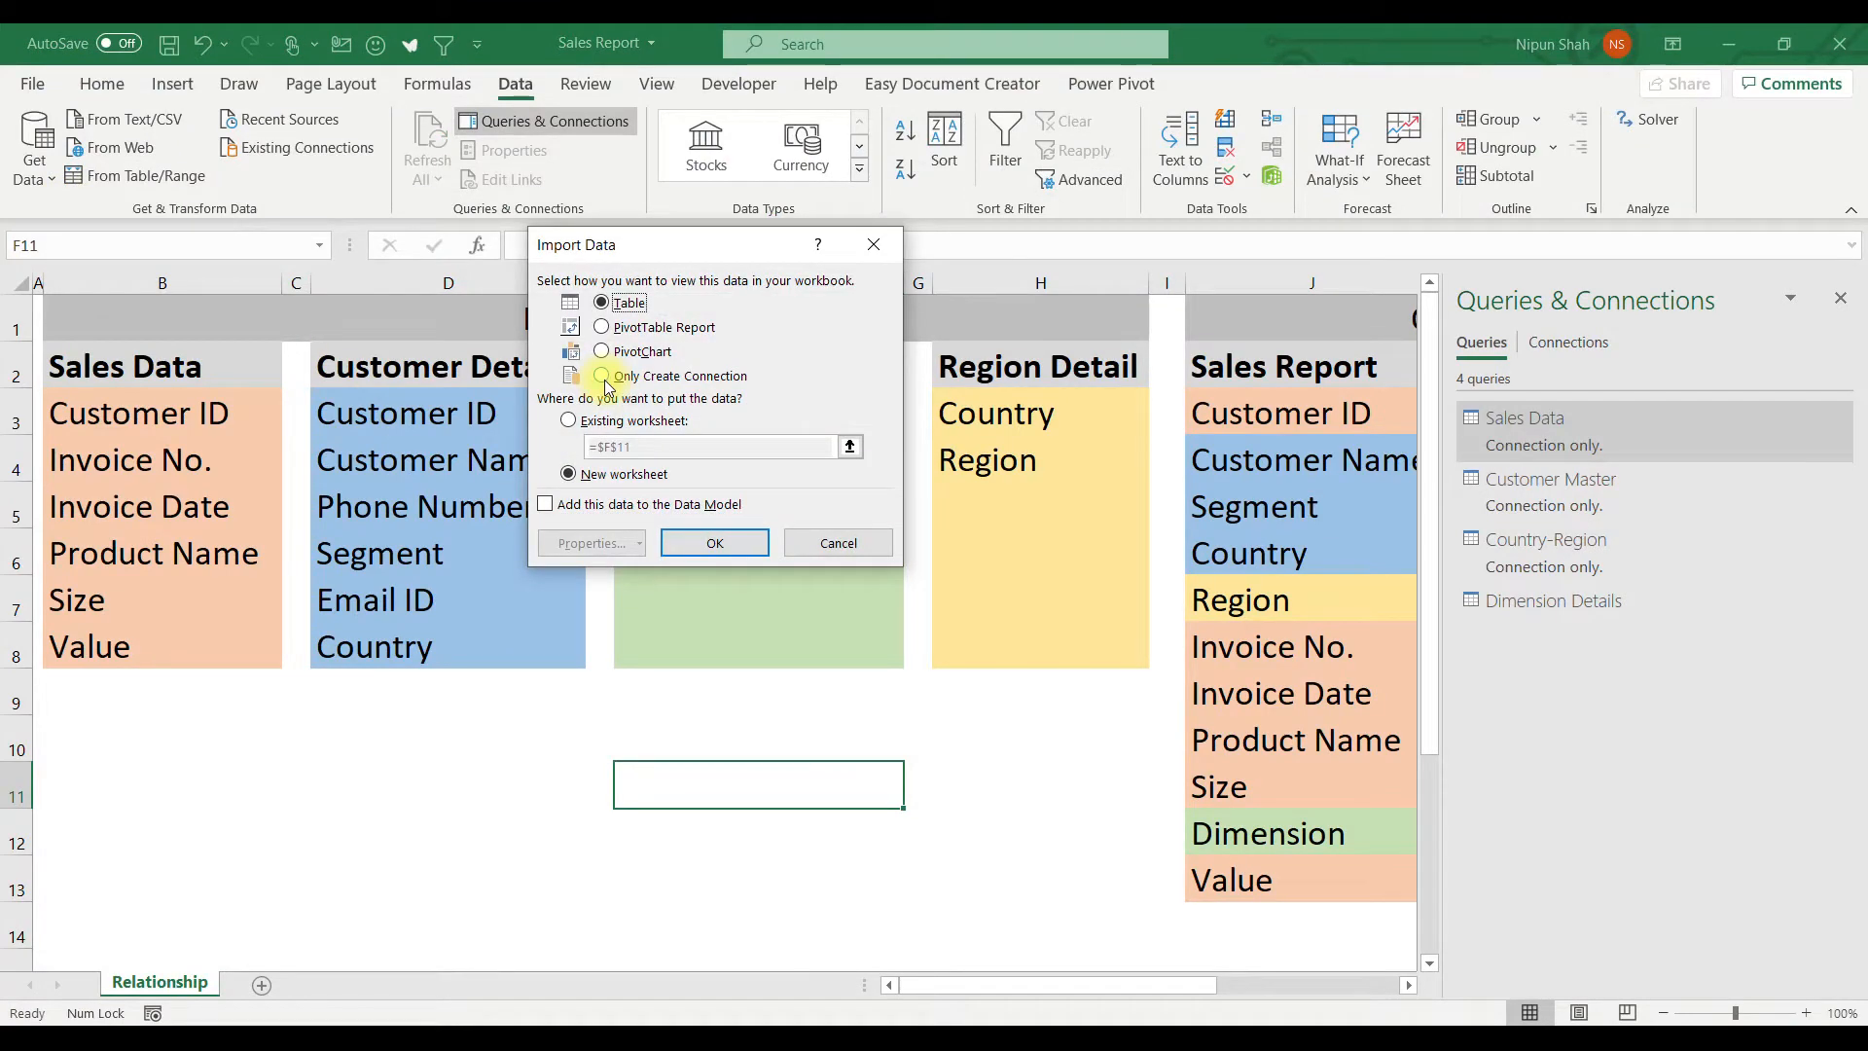
{"action": "left_click", "coordinate": [603, 376]}
{"action": "left_click", "coordinate": [715, 544]}
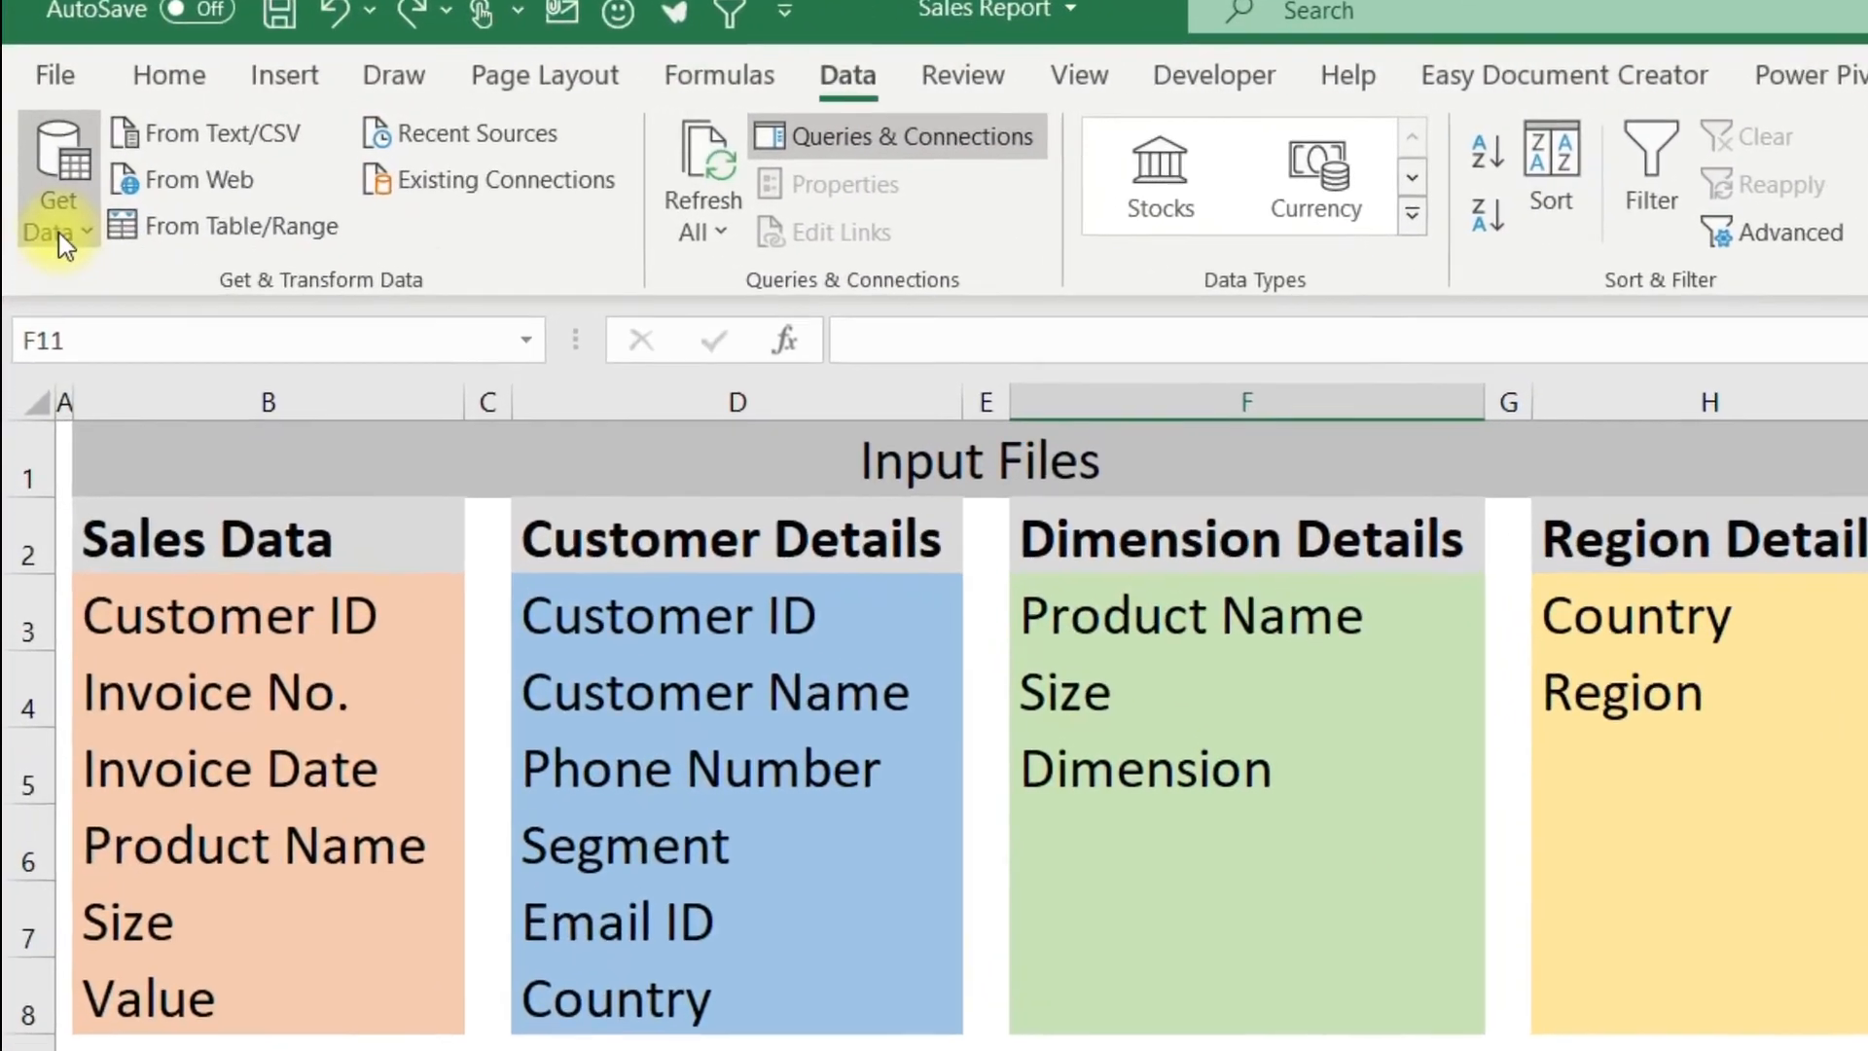
- Start a query merge with Sales Data as the first table and Customer Master as the second
{"action": "left_click", "coordinate": [47, 190]}
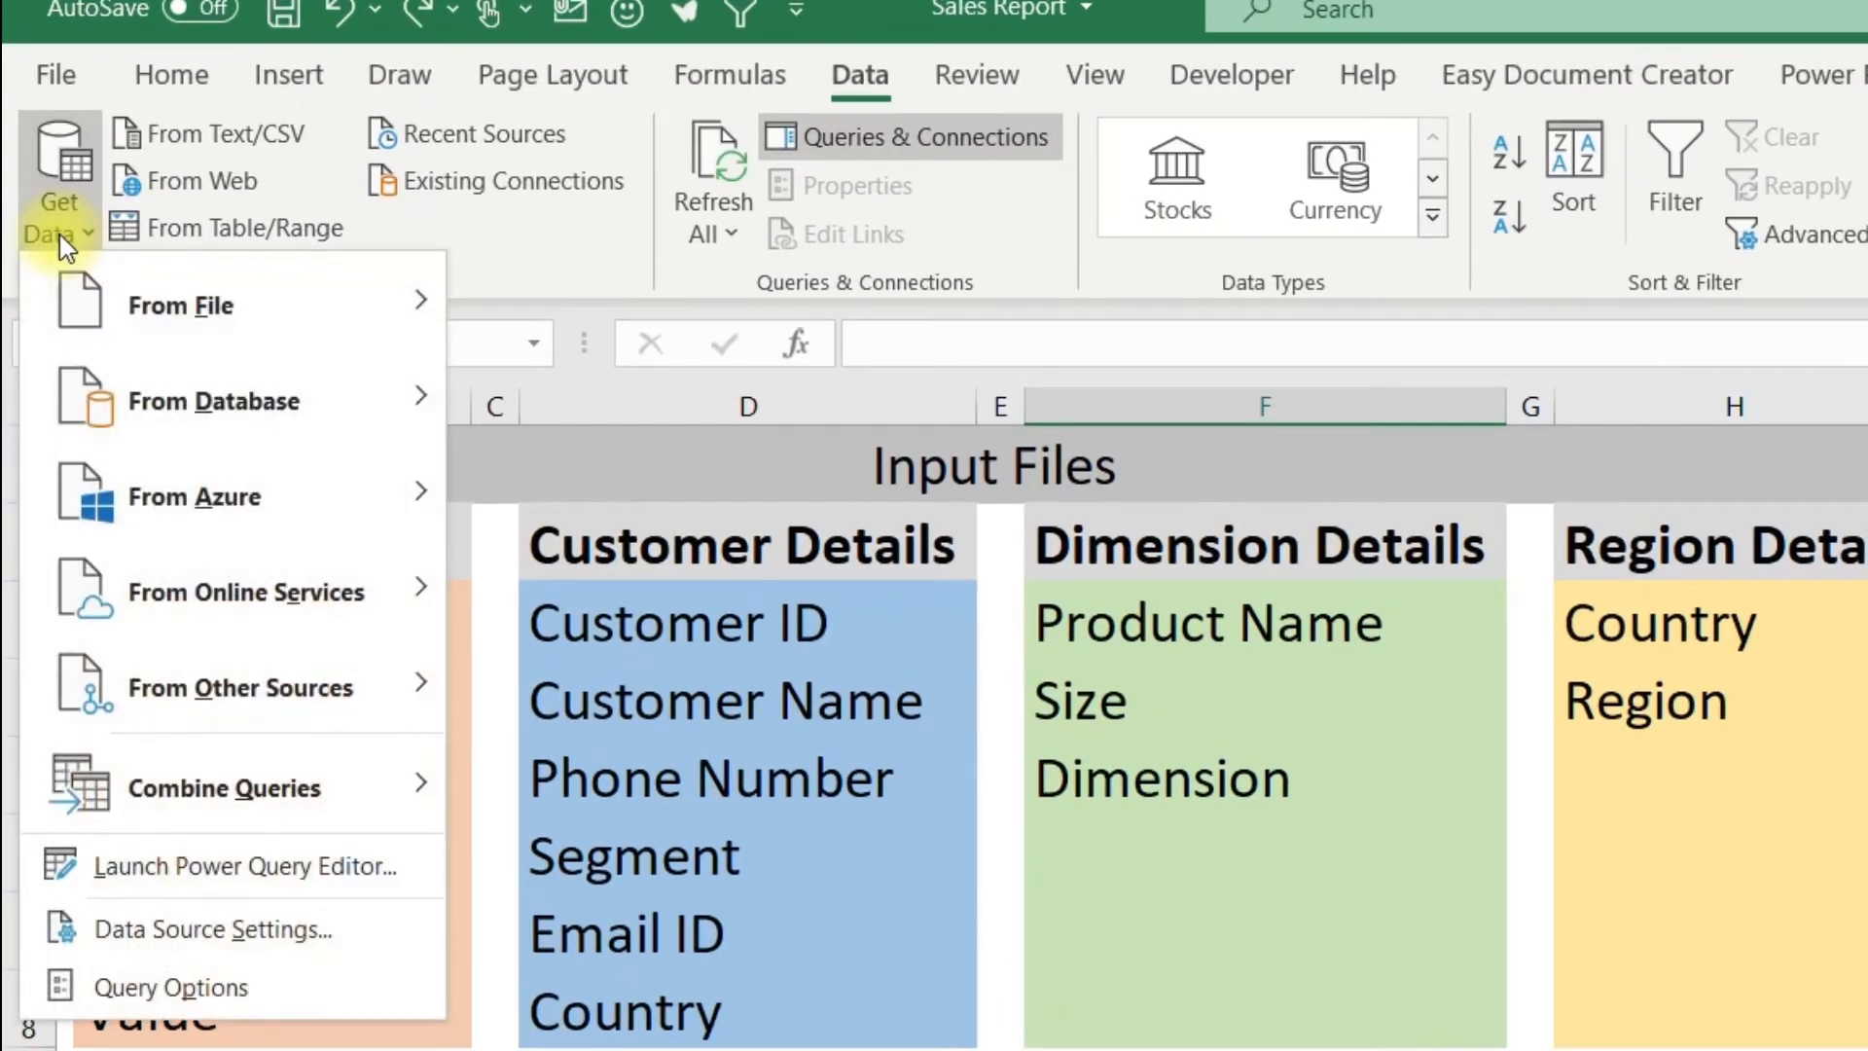
{"action": "mouse_move", "coordinate": [223, 663]}
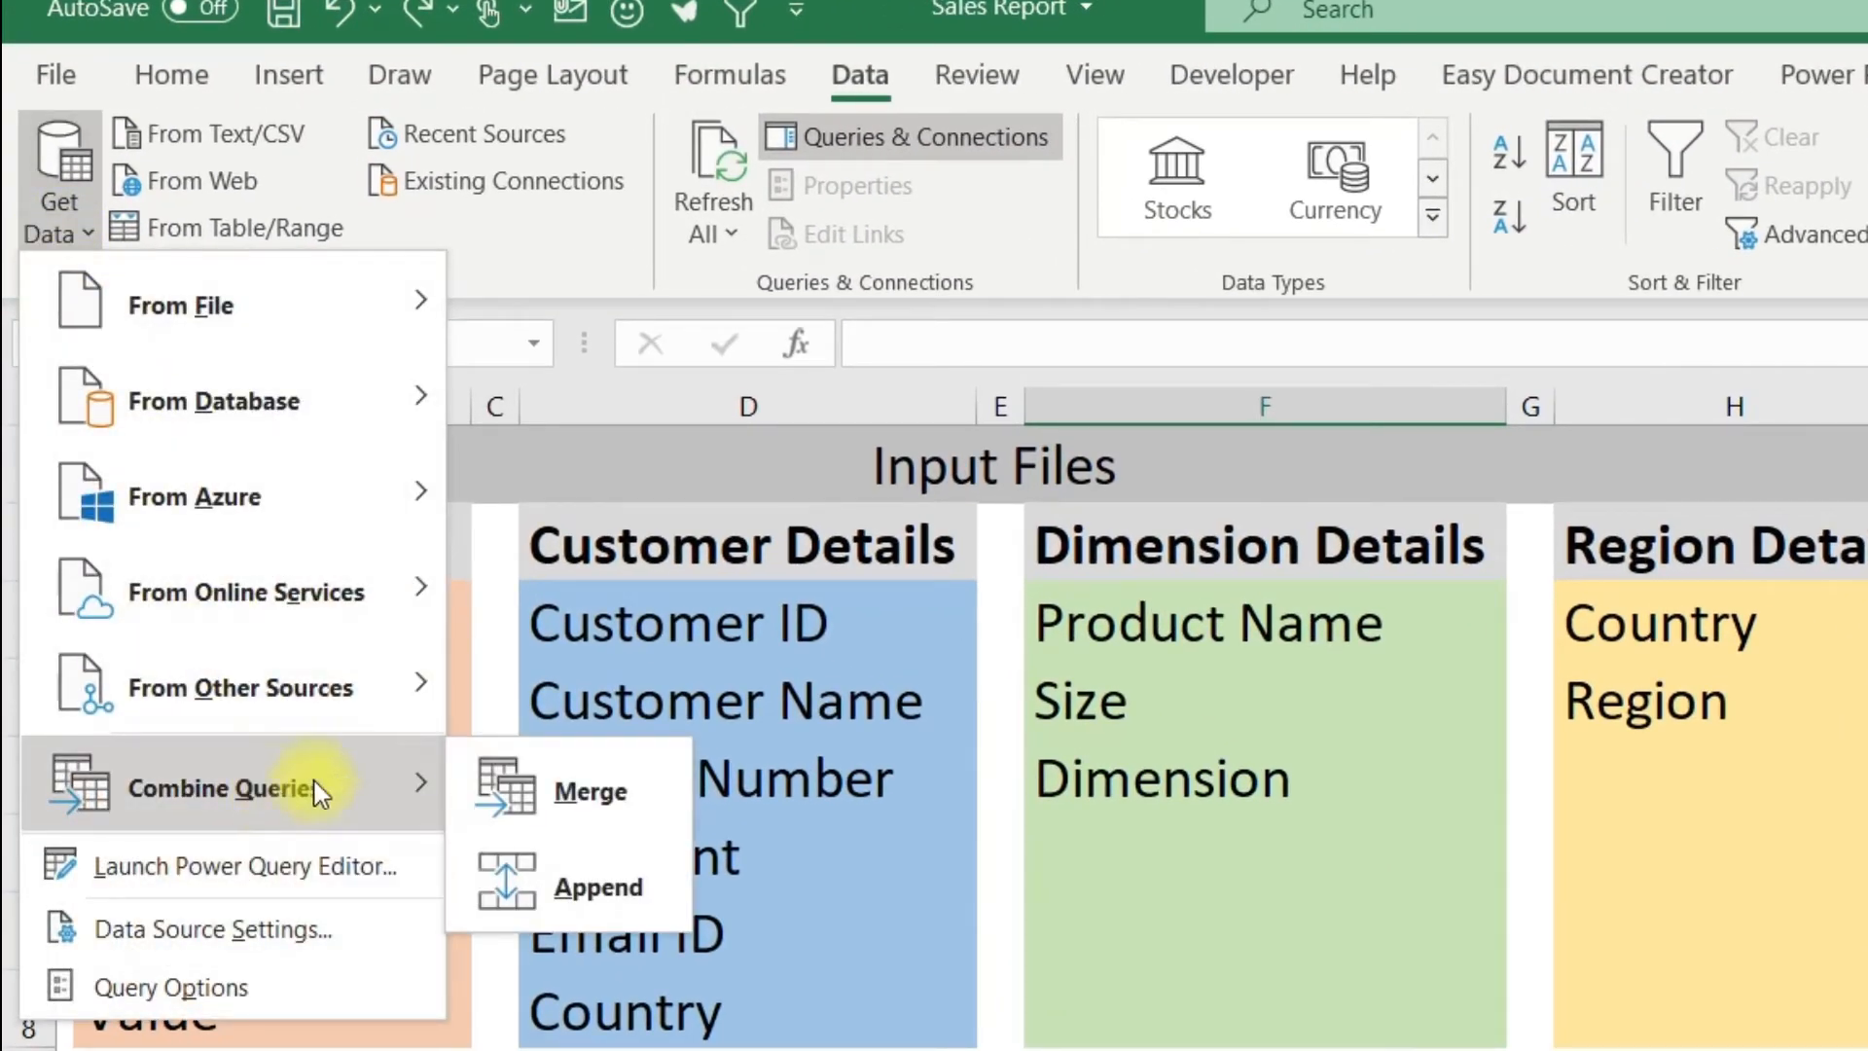
{"action": "left_click", "coordinate": [551, 803]}
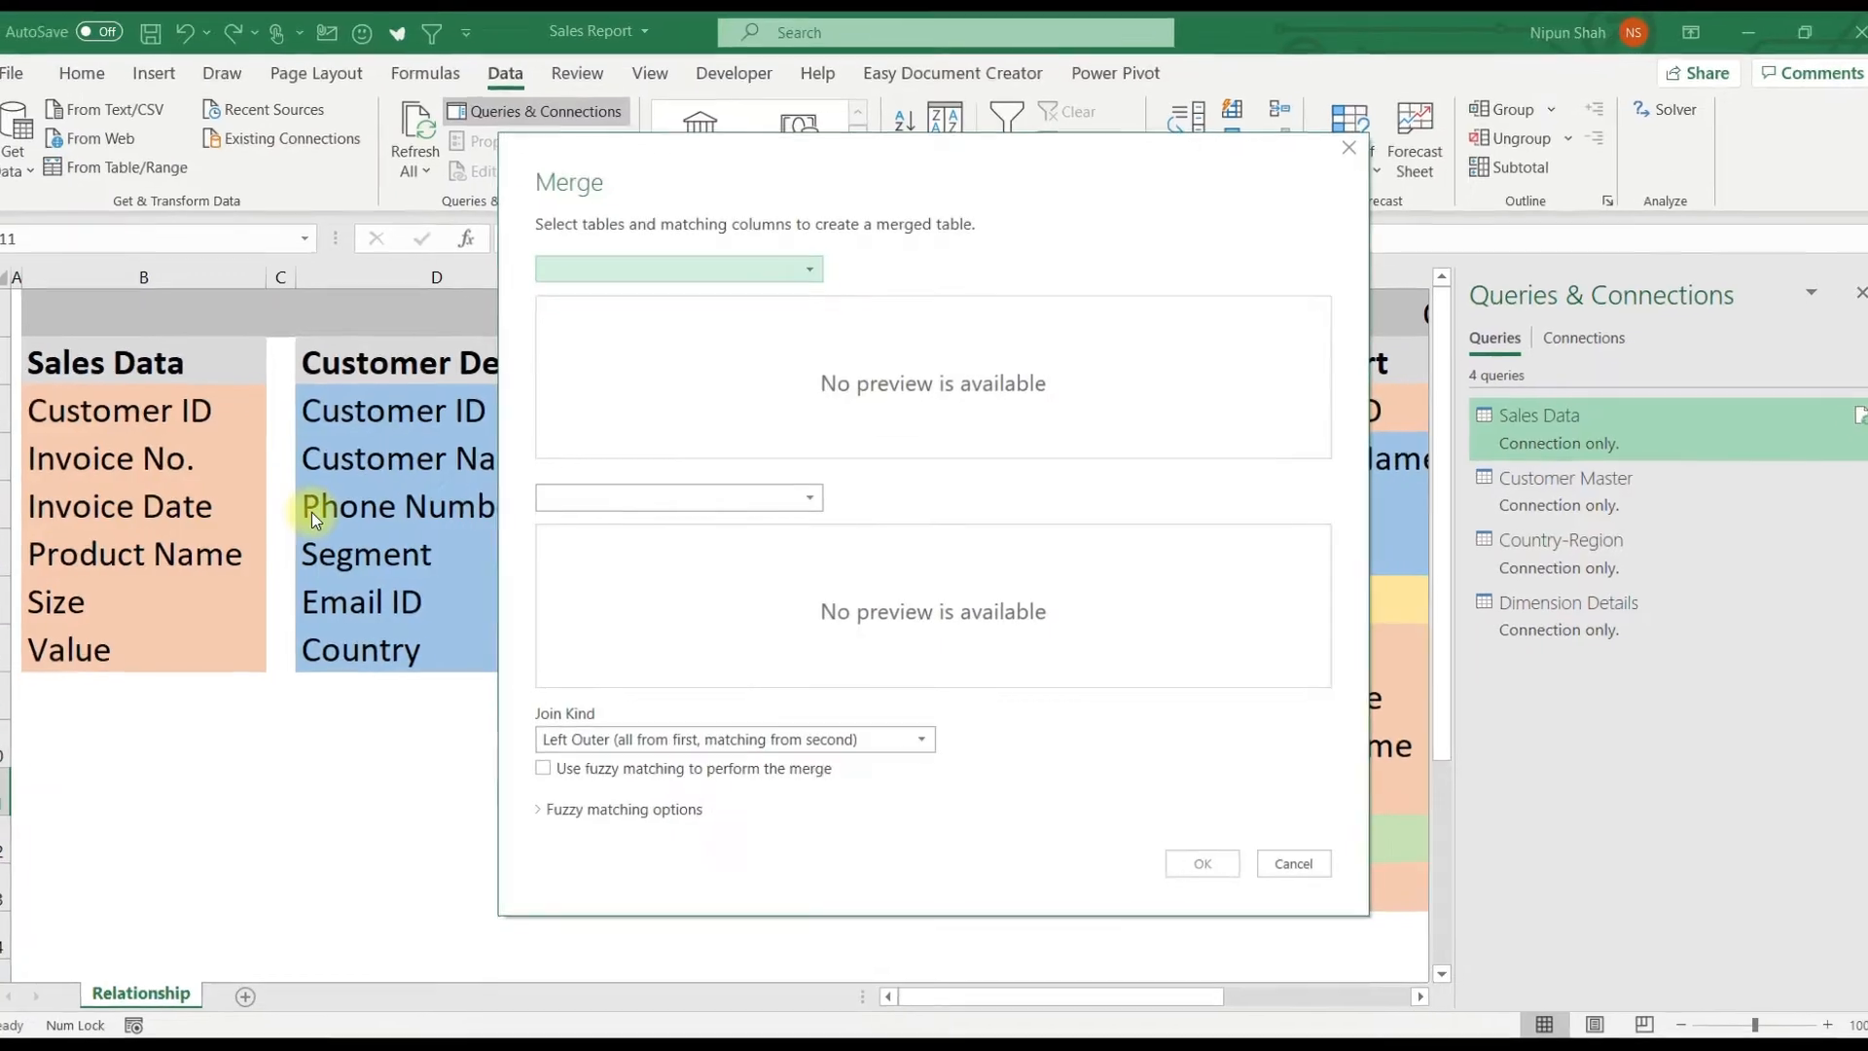
{"action": "left_click", "coordinate": [811, 268]}
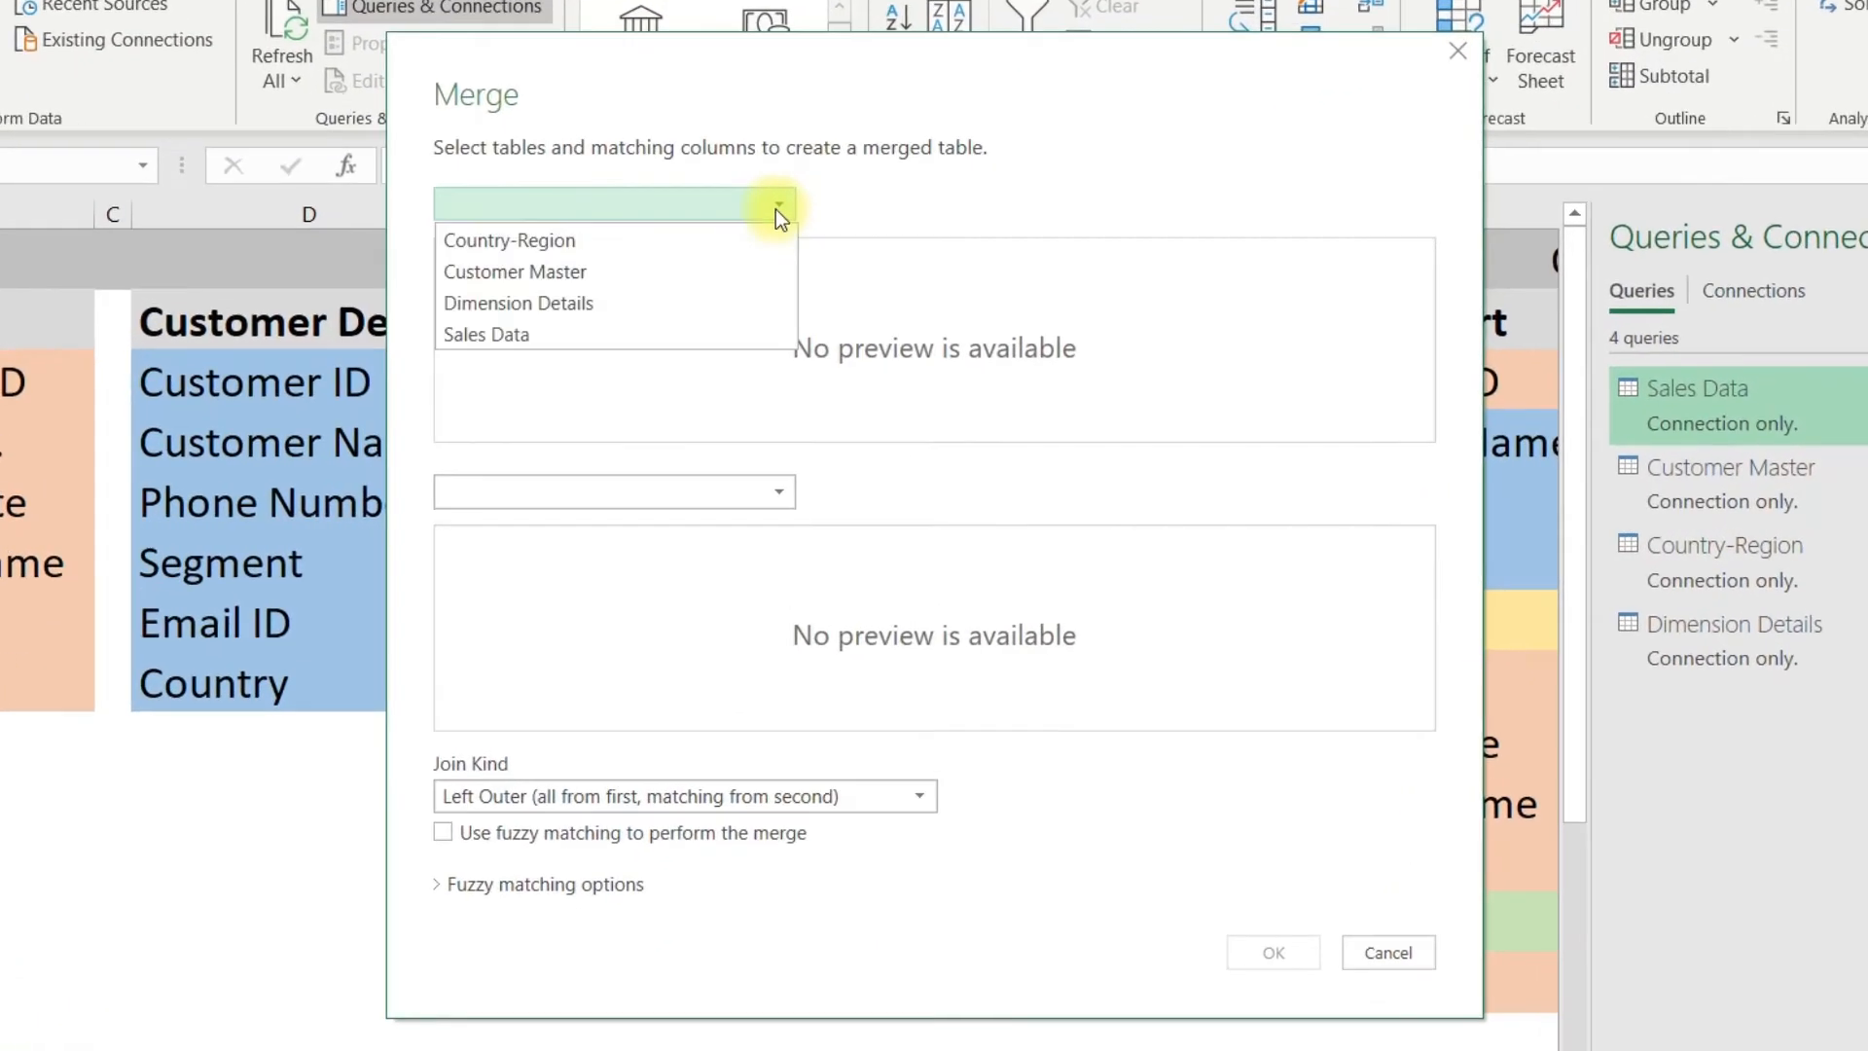
{"action": "left_click", "coordinate": [526, 340]}
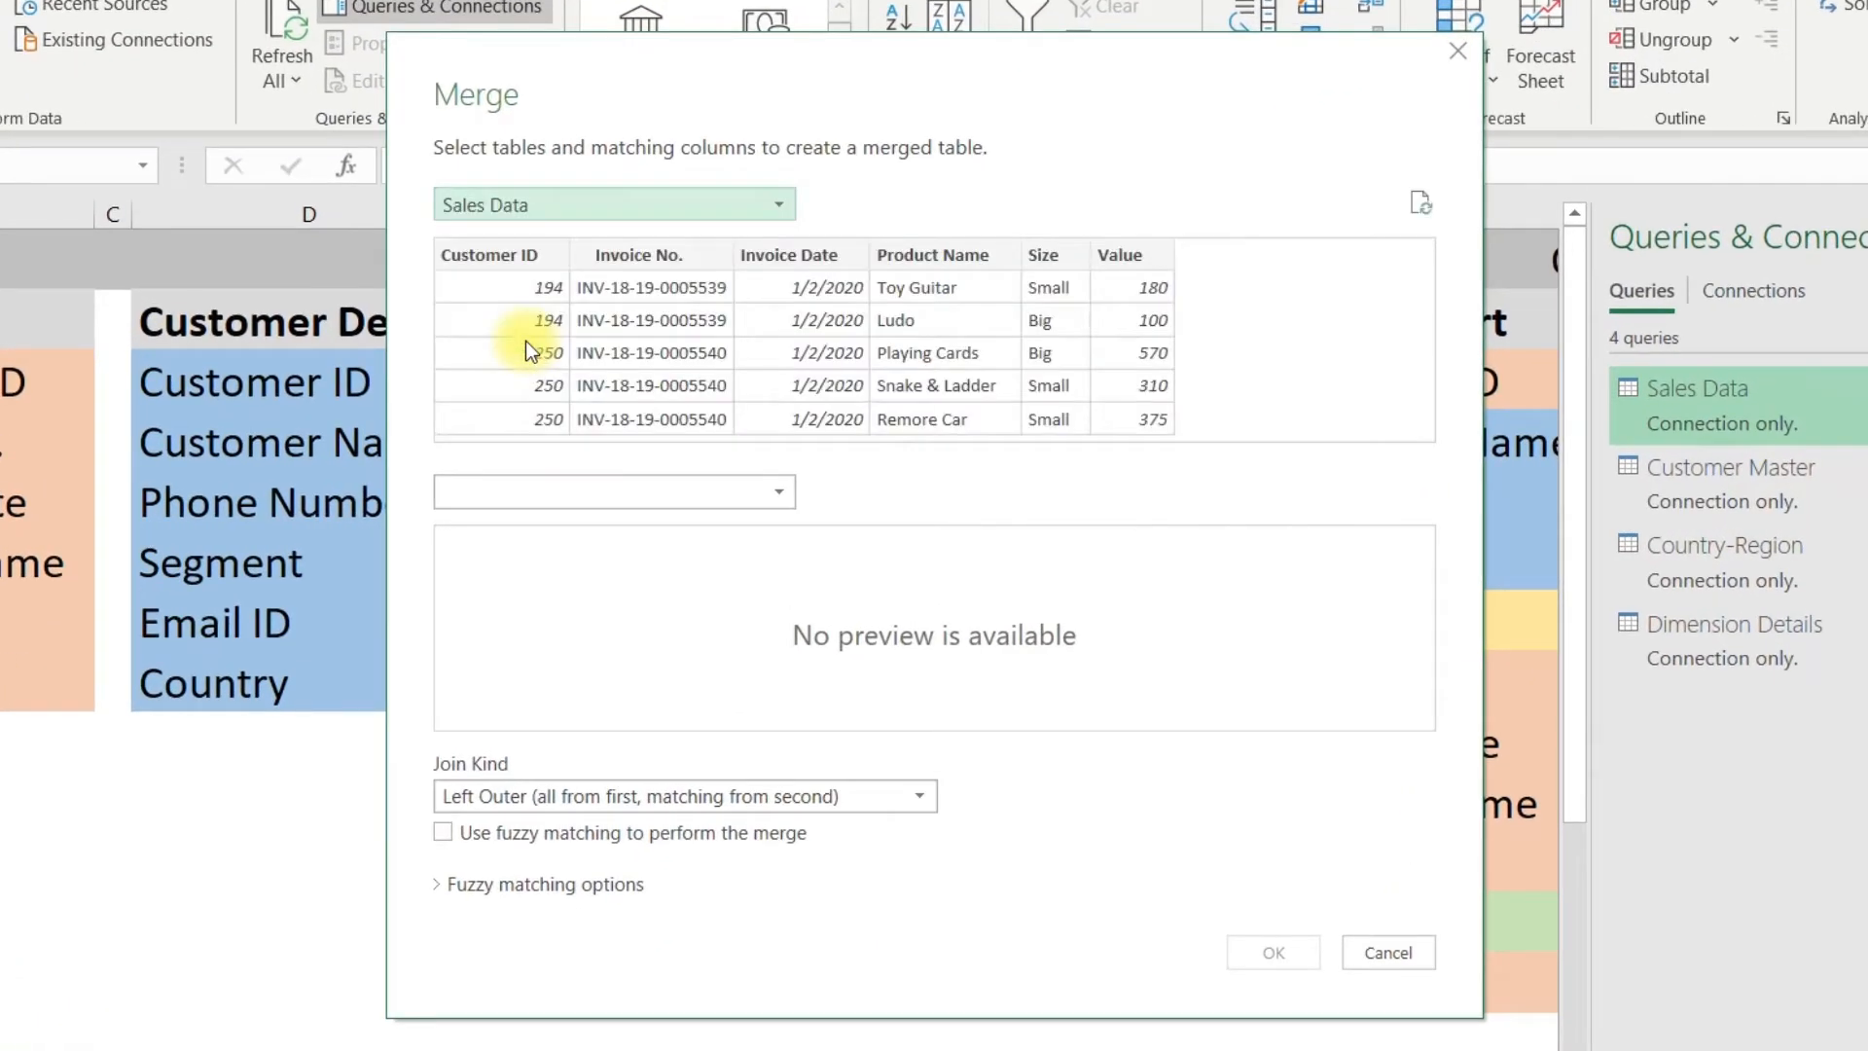
{"action": "left_click", "coordinate": [779, 492]}
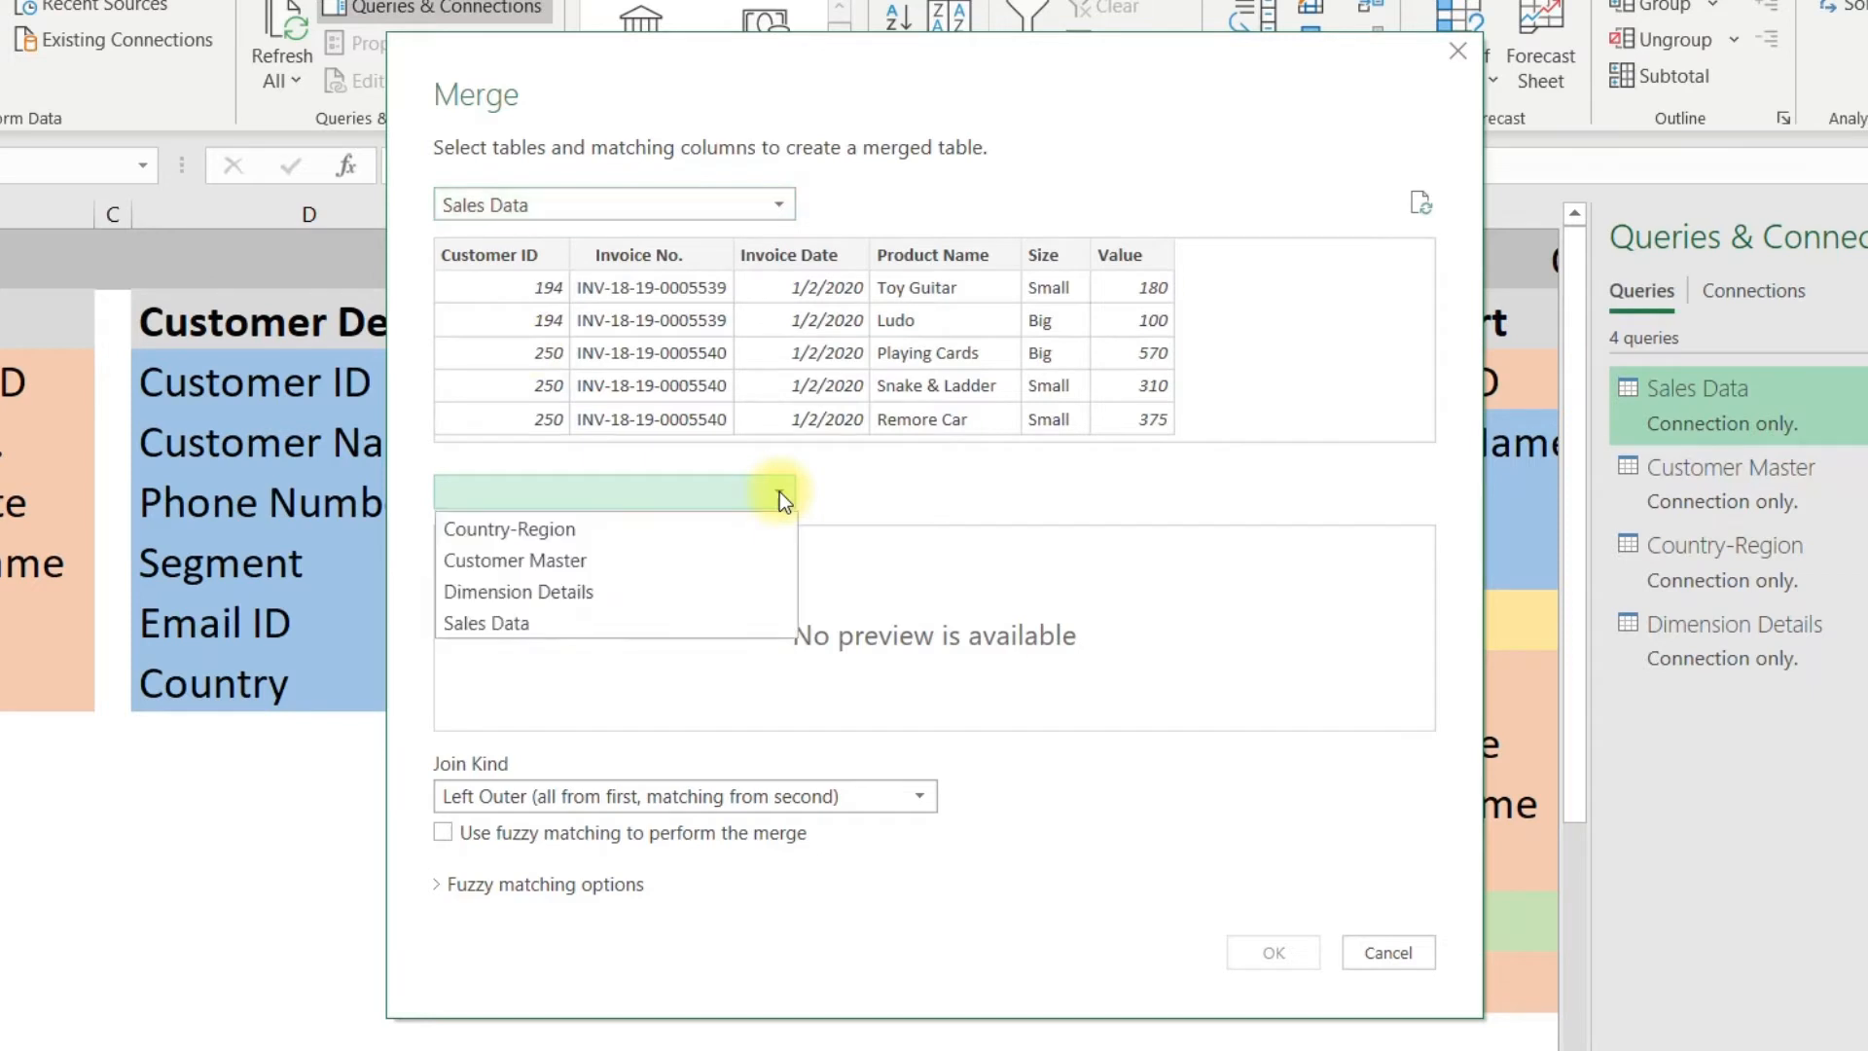
{"action": "left_click", "coordinate": [541, 560]}
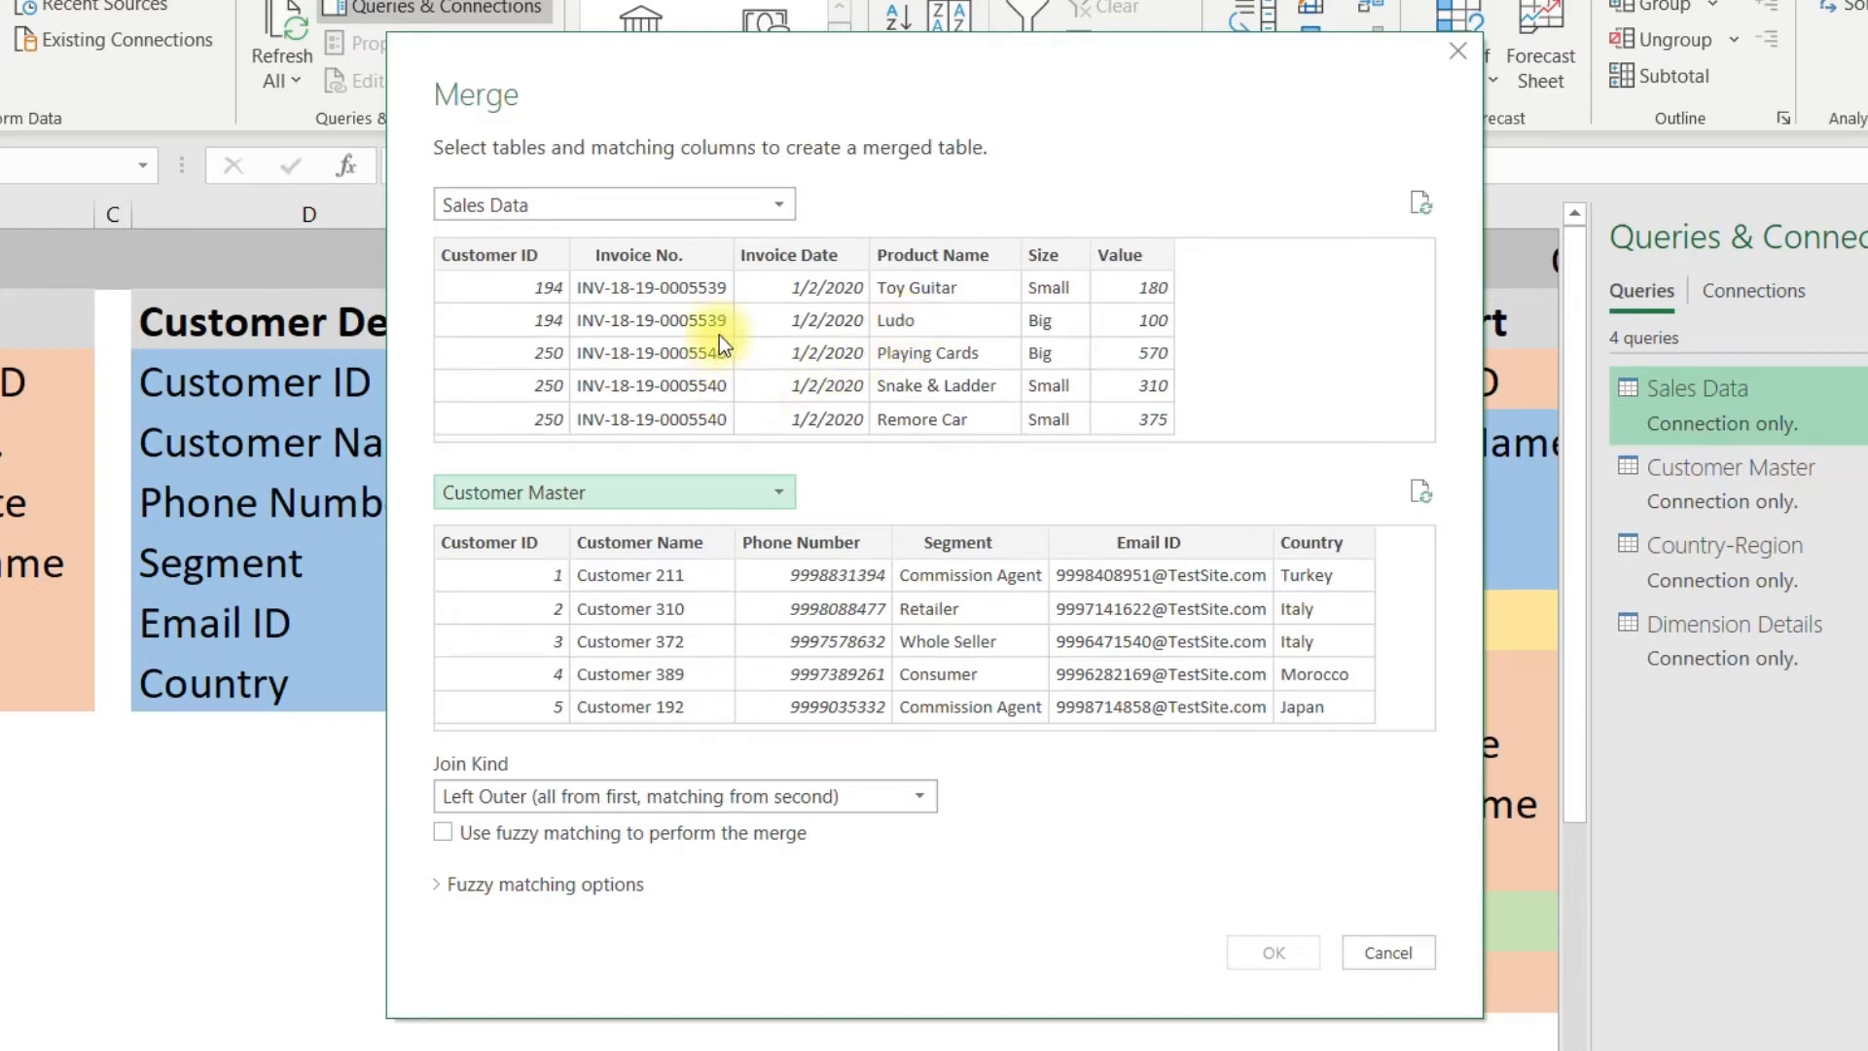
- Match the two tables on their Customer ID columns and create the merge with a Left Outer join
{"action": "left_click", "coordinate": [506, 255]}
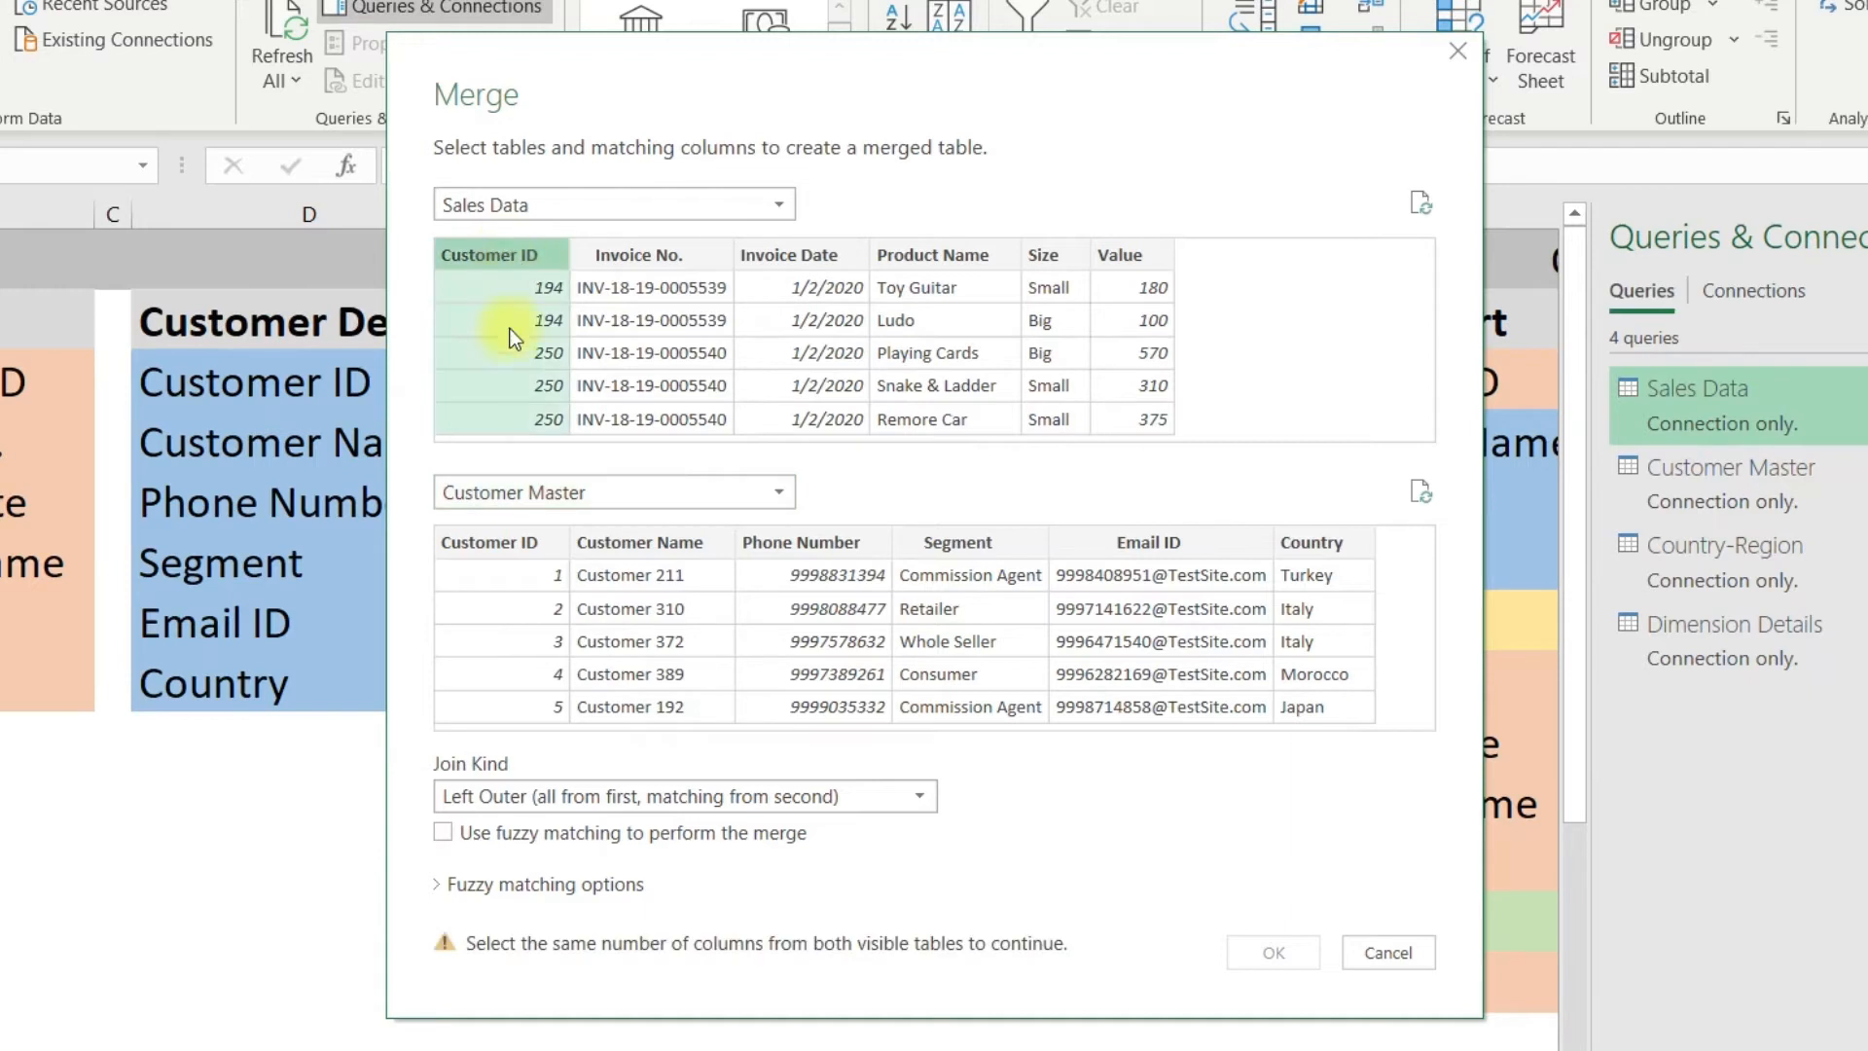
{"action": "left_click", "coordinate": [504, 545]}
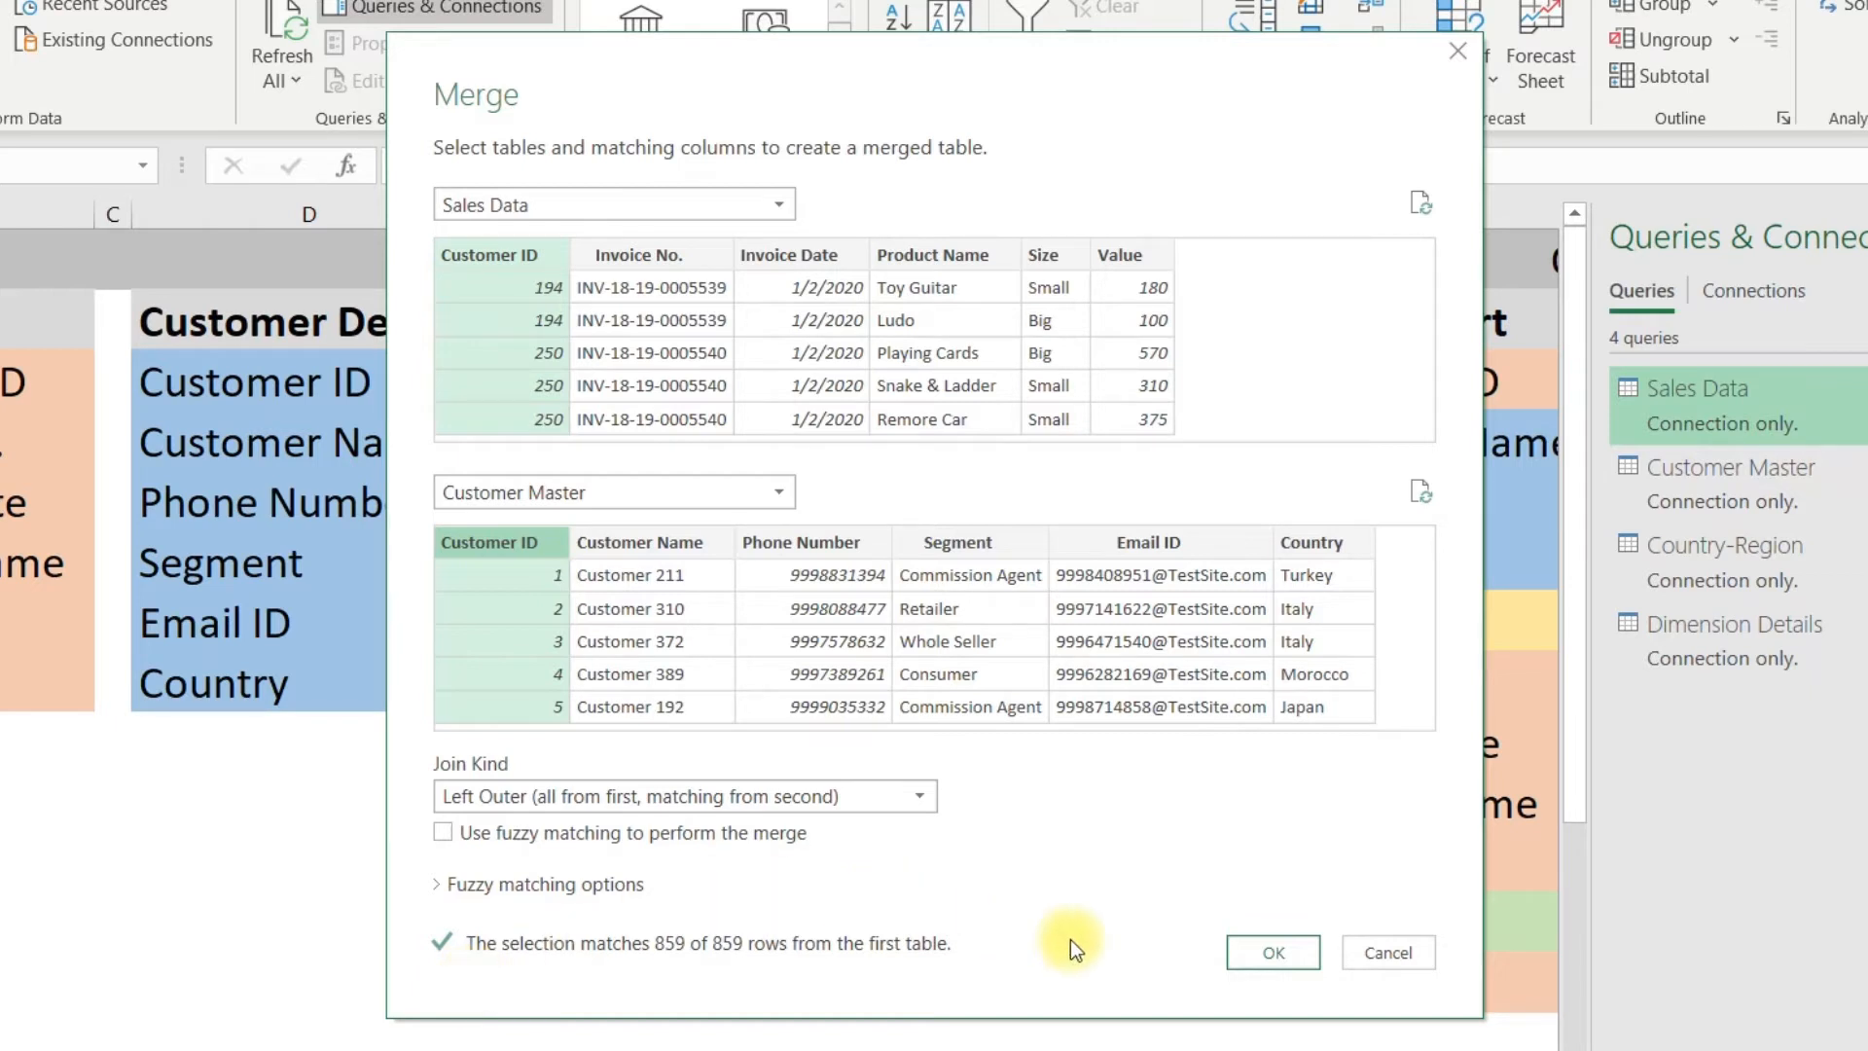
{"action": "left_click", "coordinate": [1271, 954]}
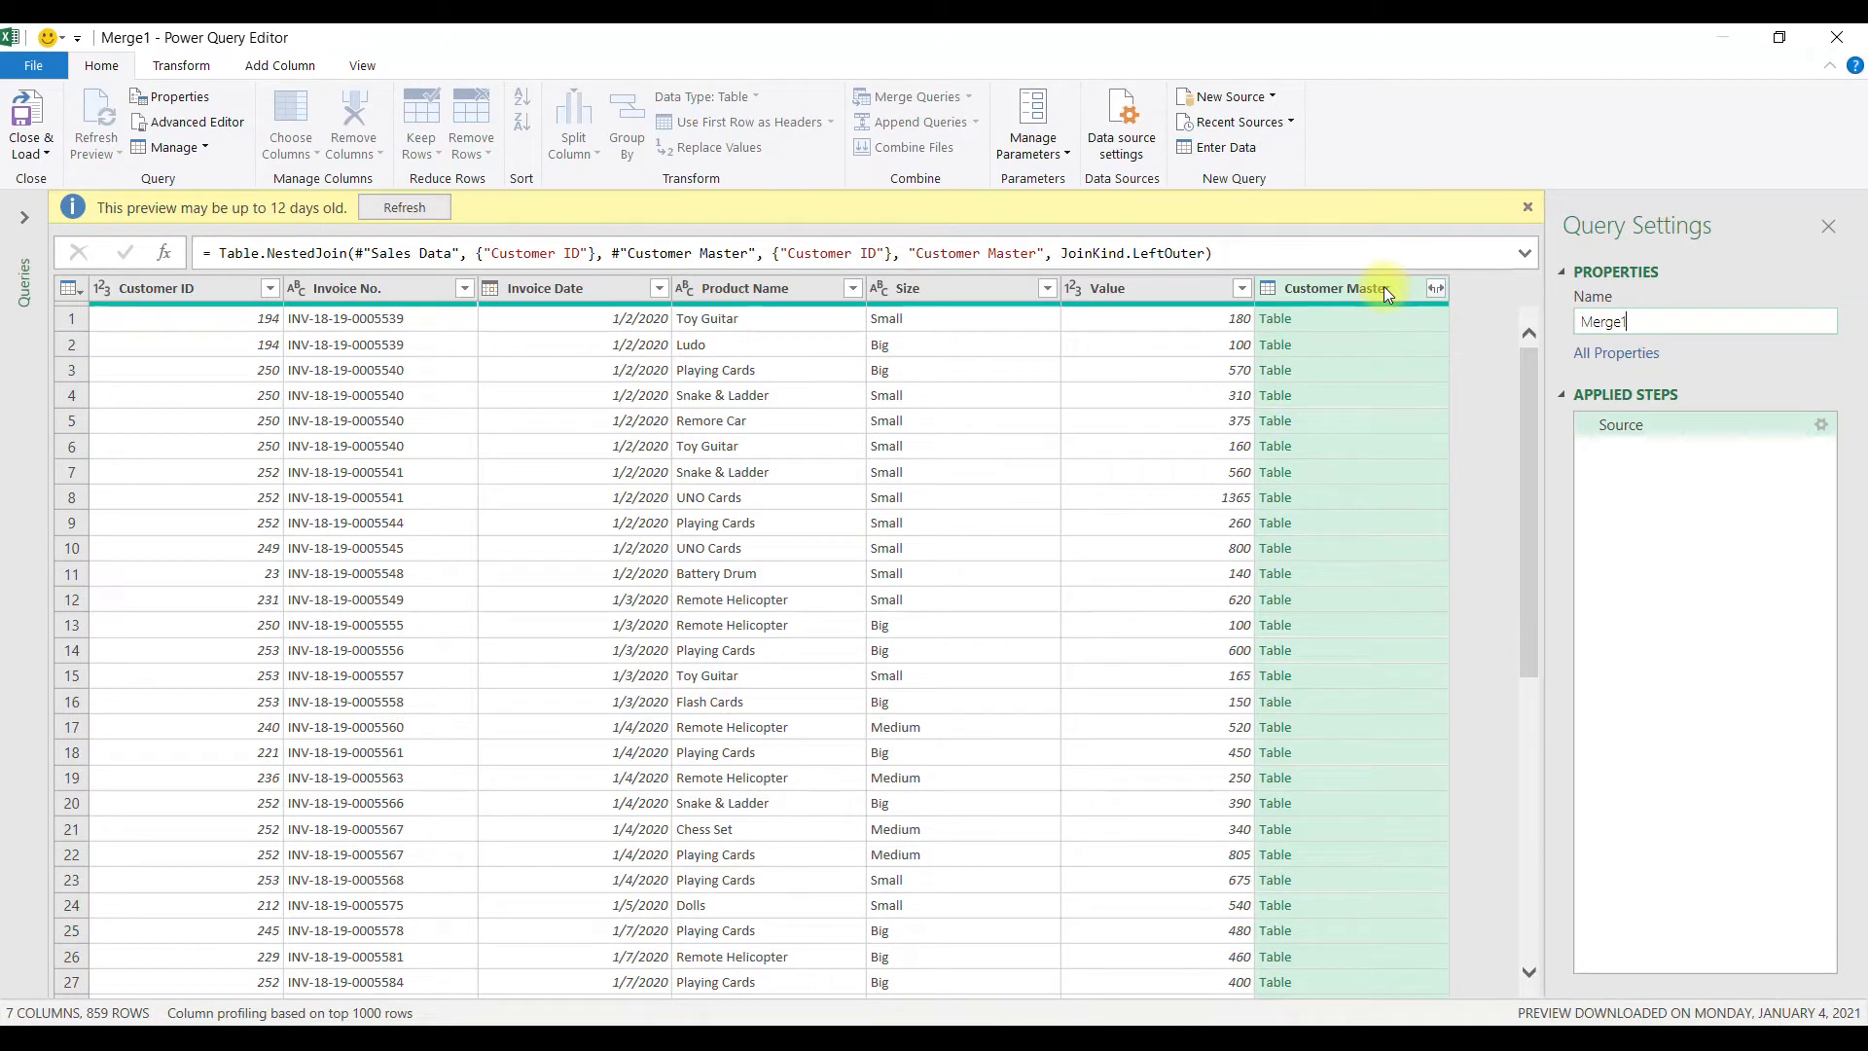
- Expand the Customer Master column to only the Customer Name, Segment and Country fields, keeping the original column name as prefix
{"action": "left_click", "coordinate": [1437, 288]}
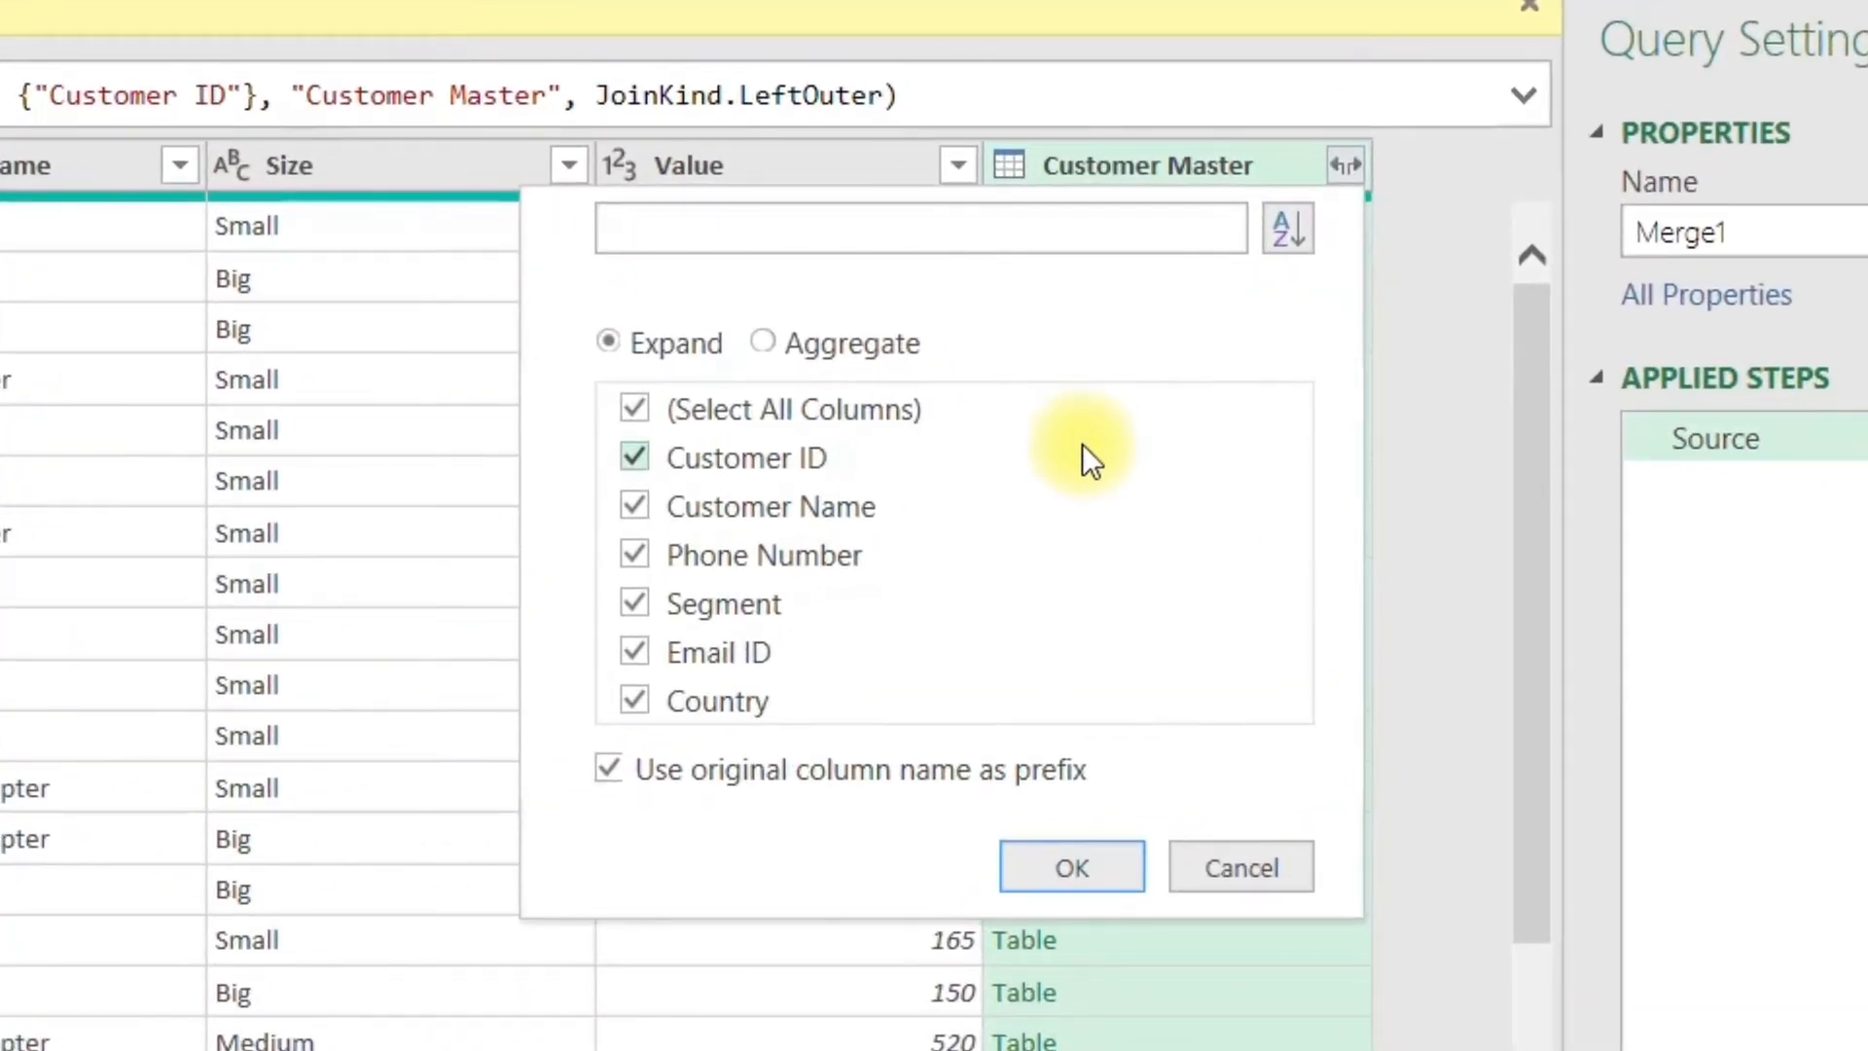
{"action": "left_click", "coordinate": [631, 402]}
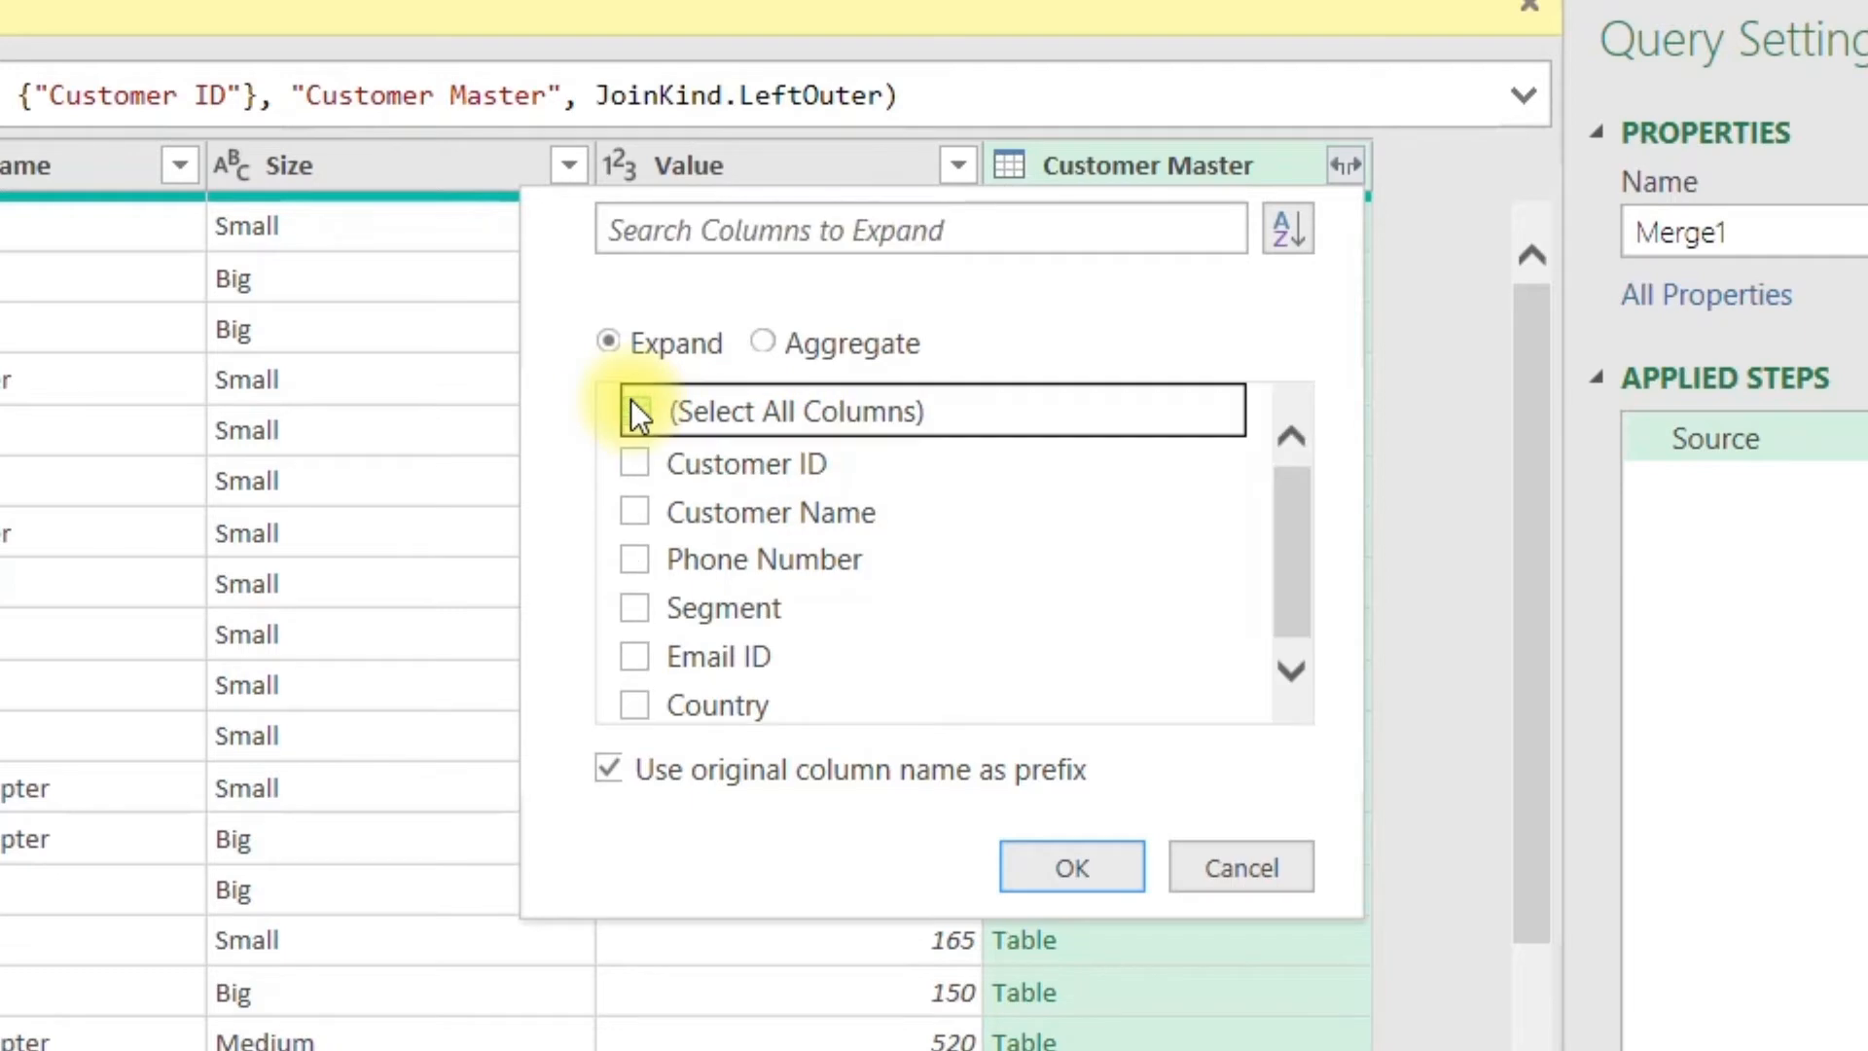
{"action": "left_click", "coordinate": [633, 512]}
{"action": "left_click", "coordinate": [633, 608]}
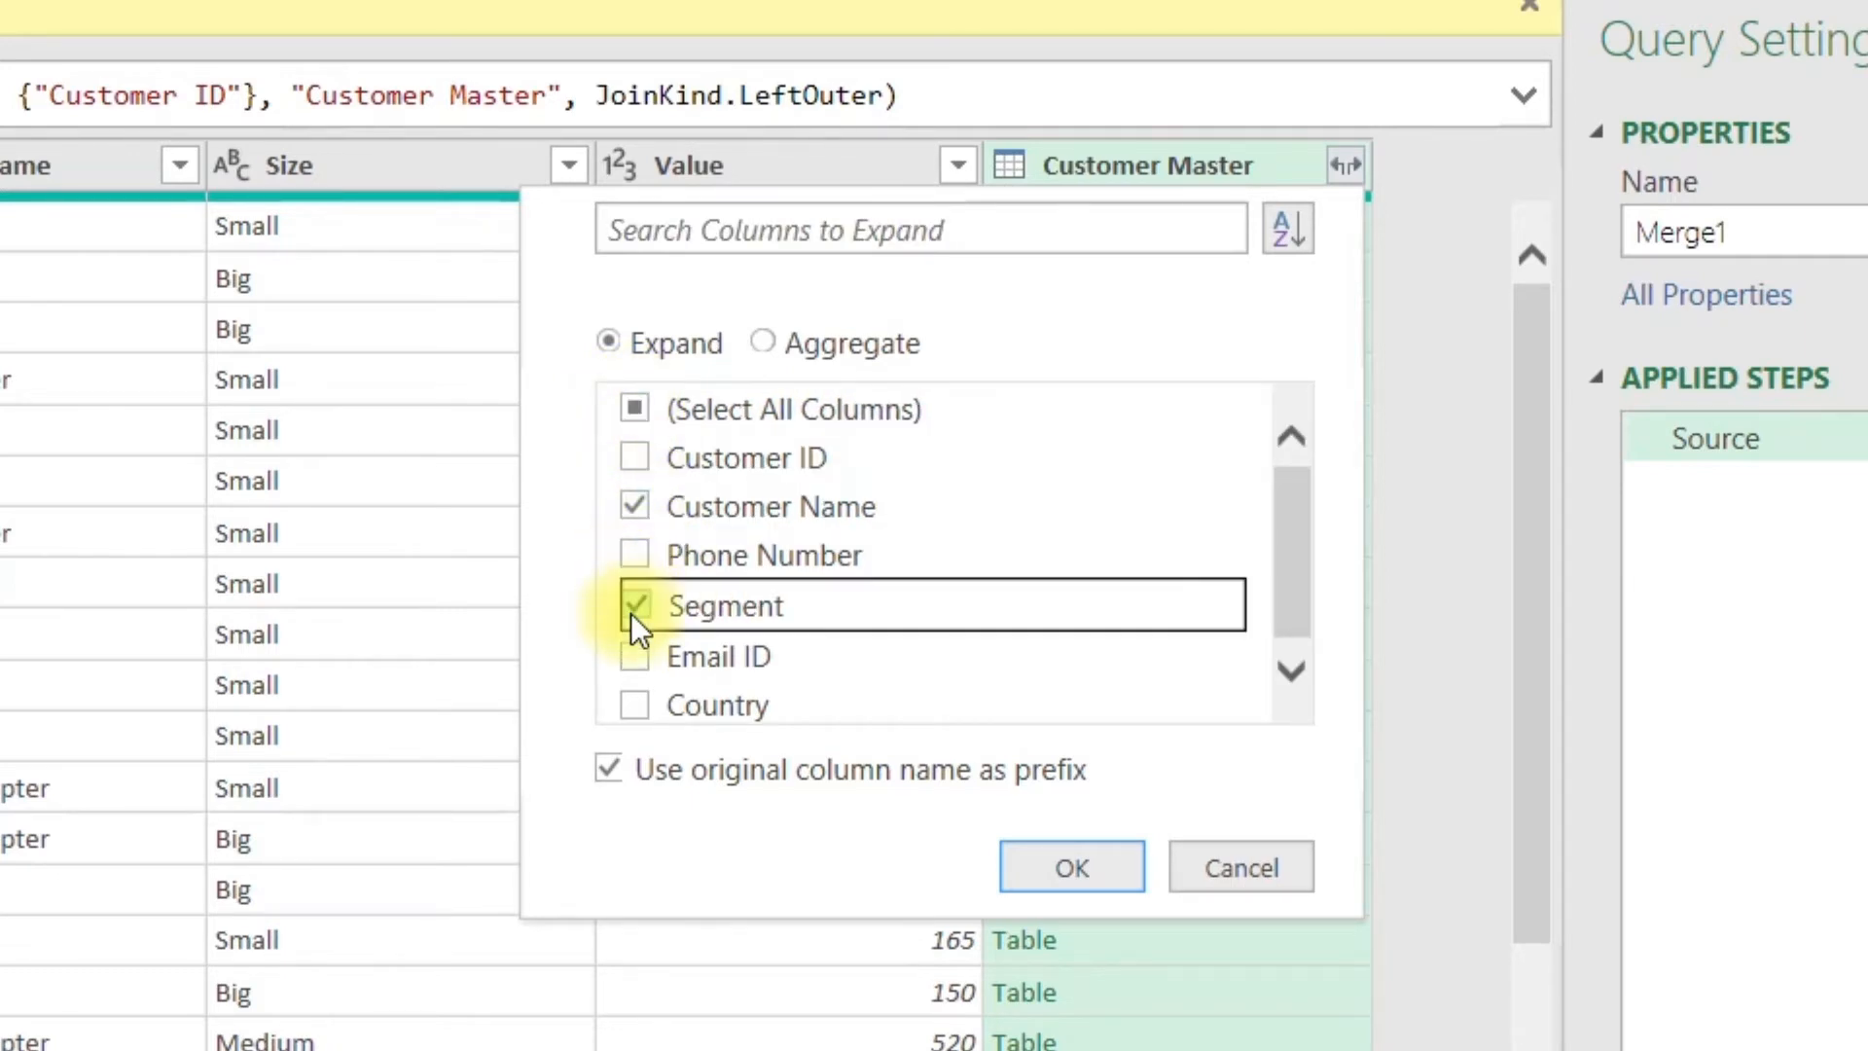
{"action": "left_click", "coordinate": [635, 707]}
{"action": "left_click", "coordinate": [1088, 868]}
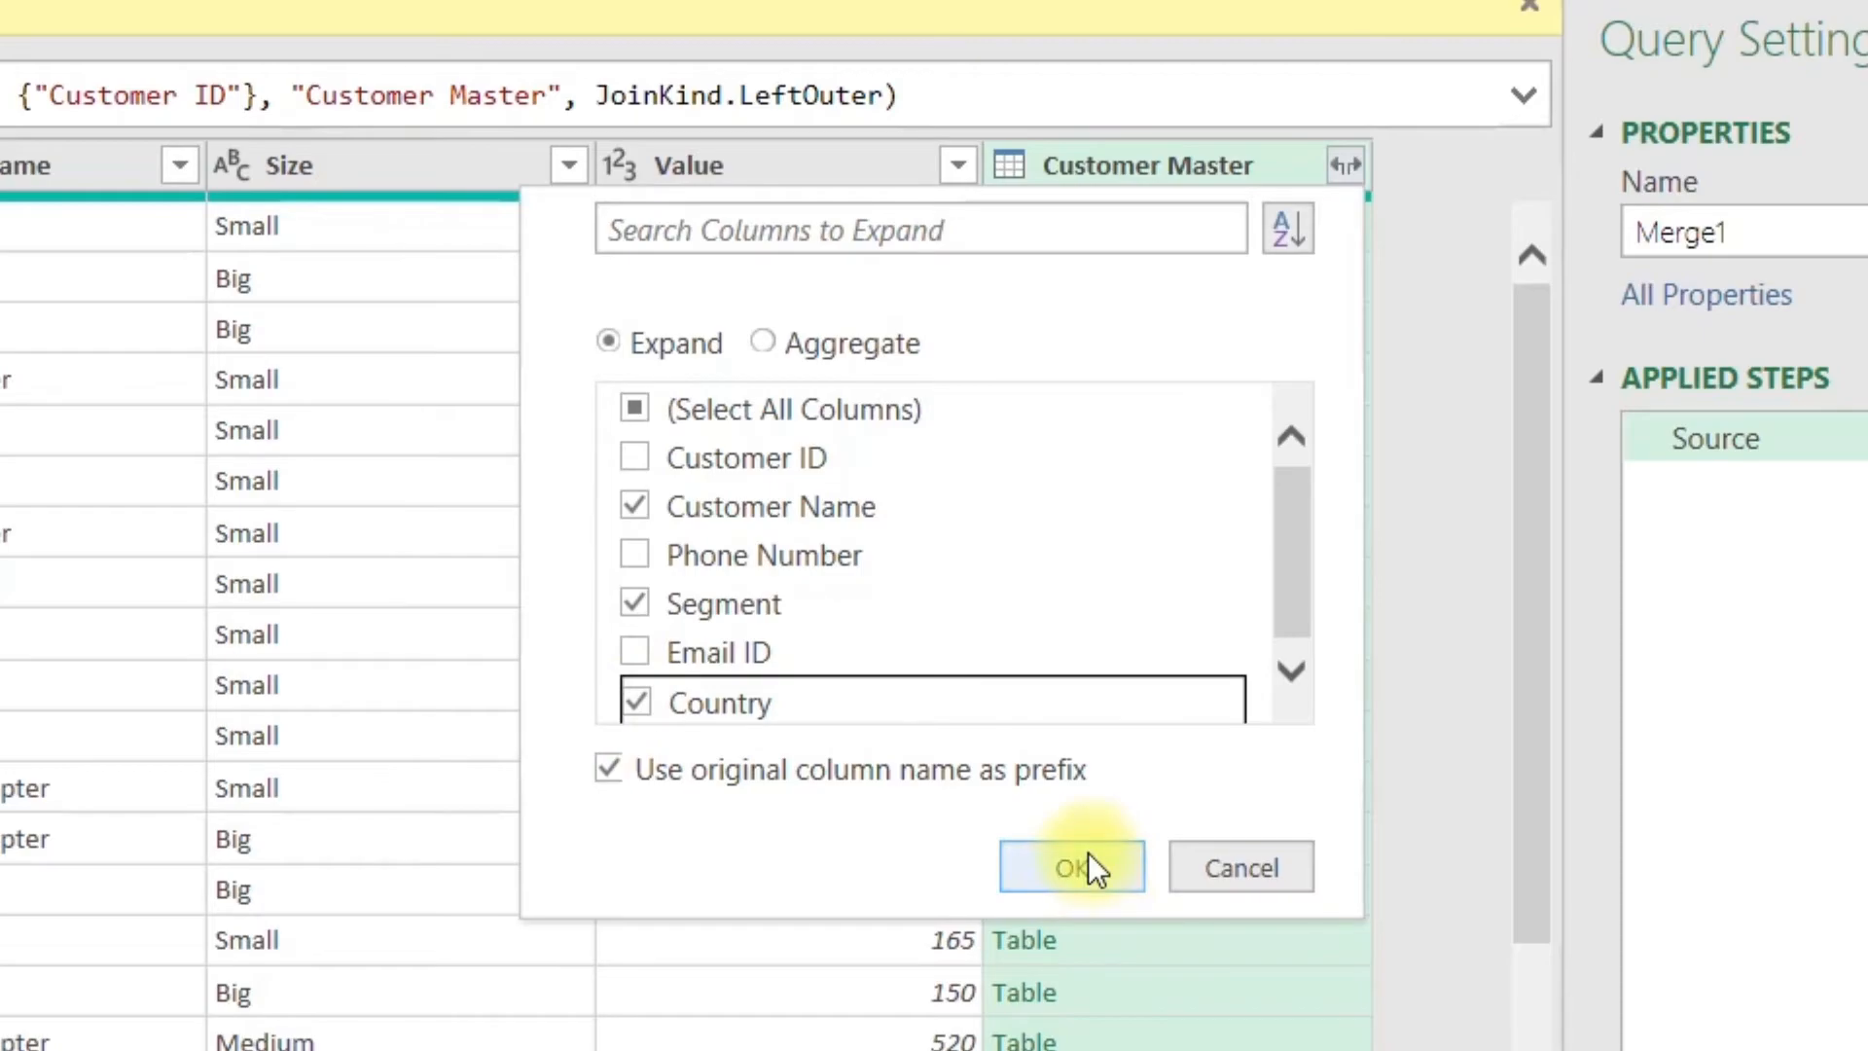
{"action": "left_click_drag", "start_coordinate": [1148, 987], "coordinate": [1495, 1004]}
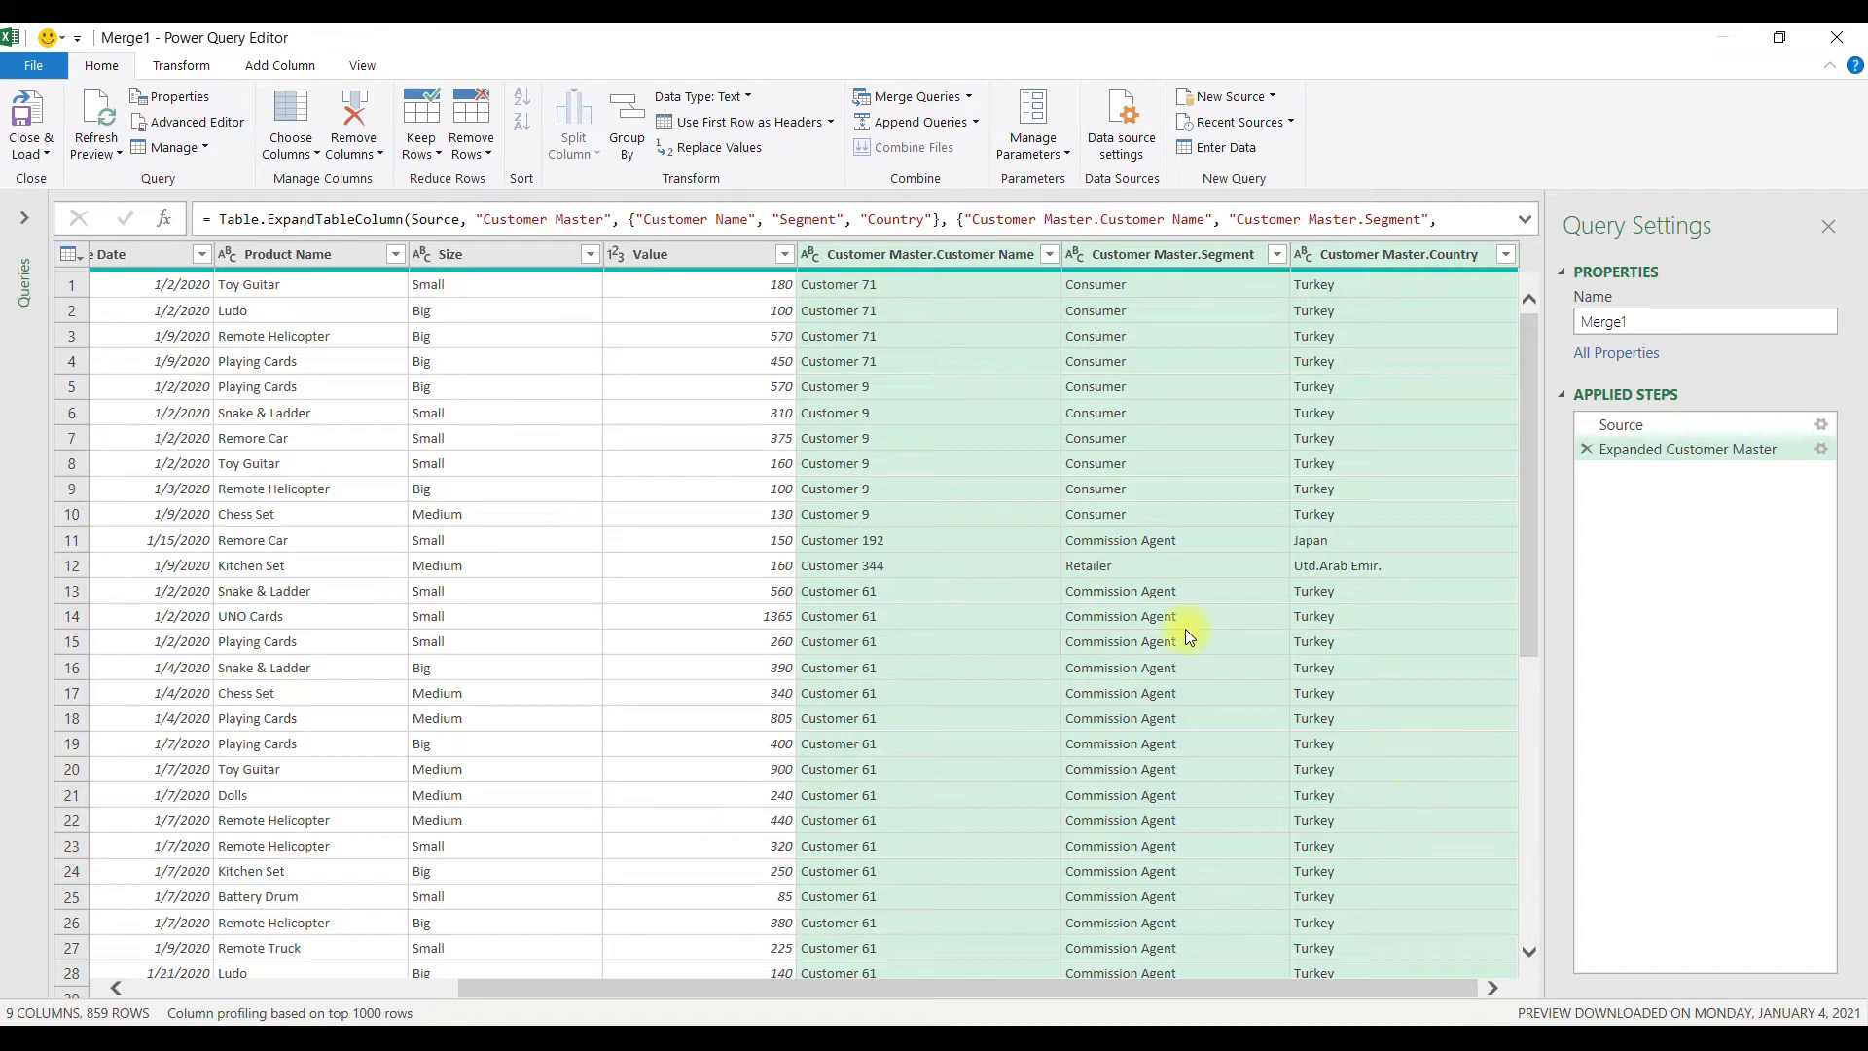
{"action": "left_click", "coordinate": [1450, 445]}
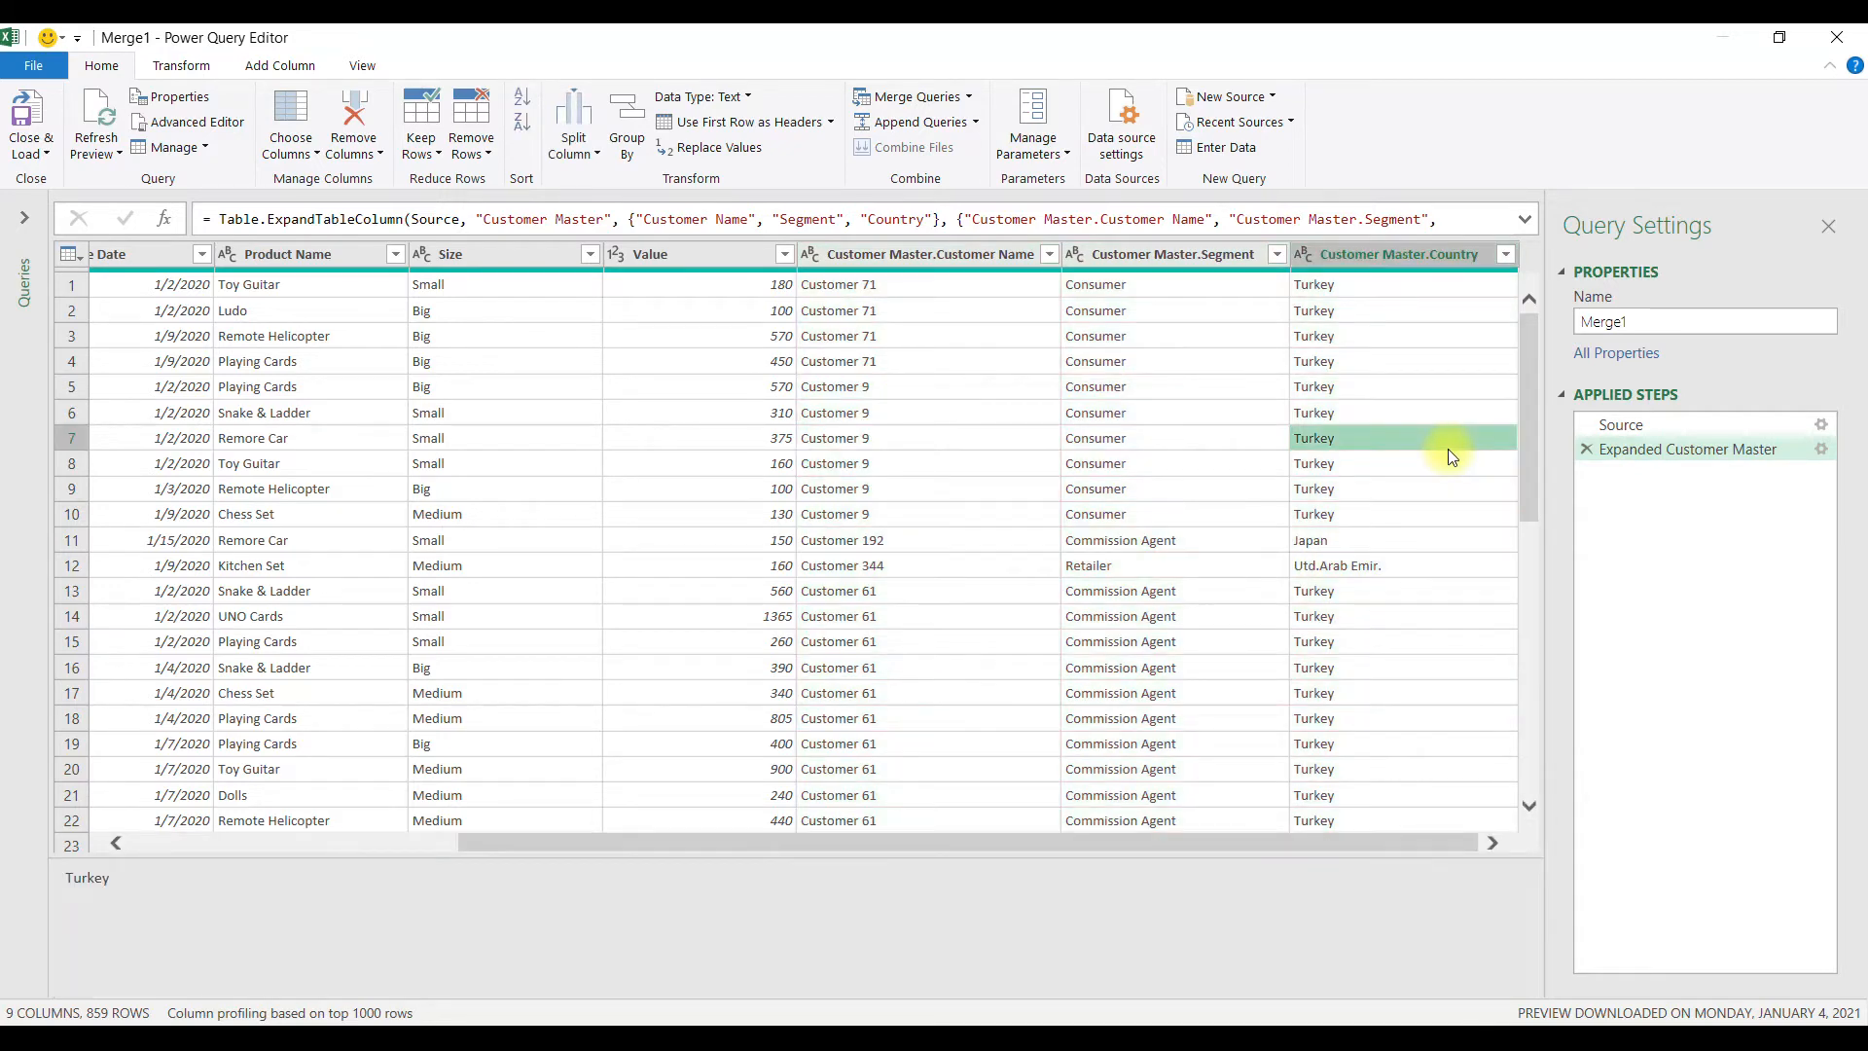
- Merge the Country-Region query into the current query, matching Customer Master.Country to Country with a Left Outer join
{"action": "left_click", "coordinate": [915, 97]}
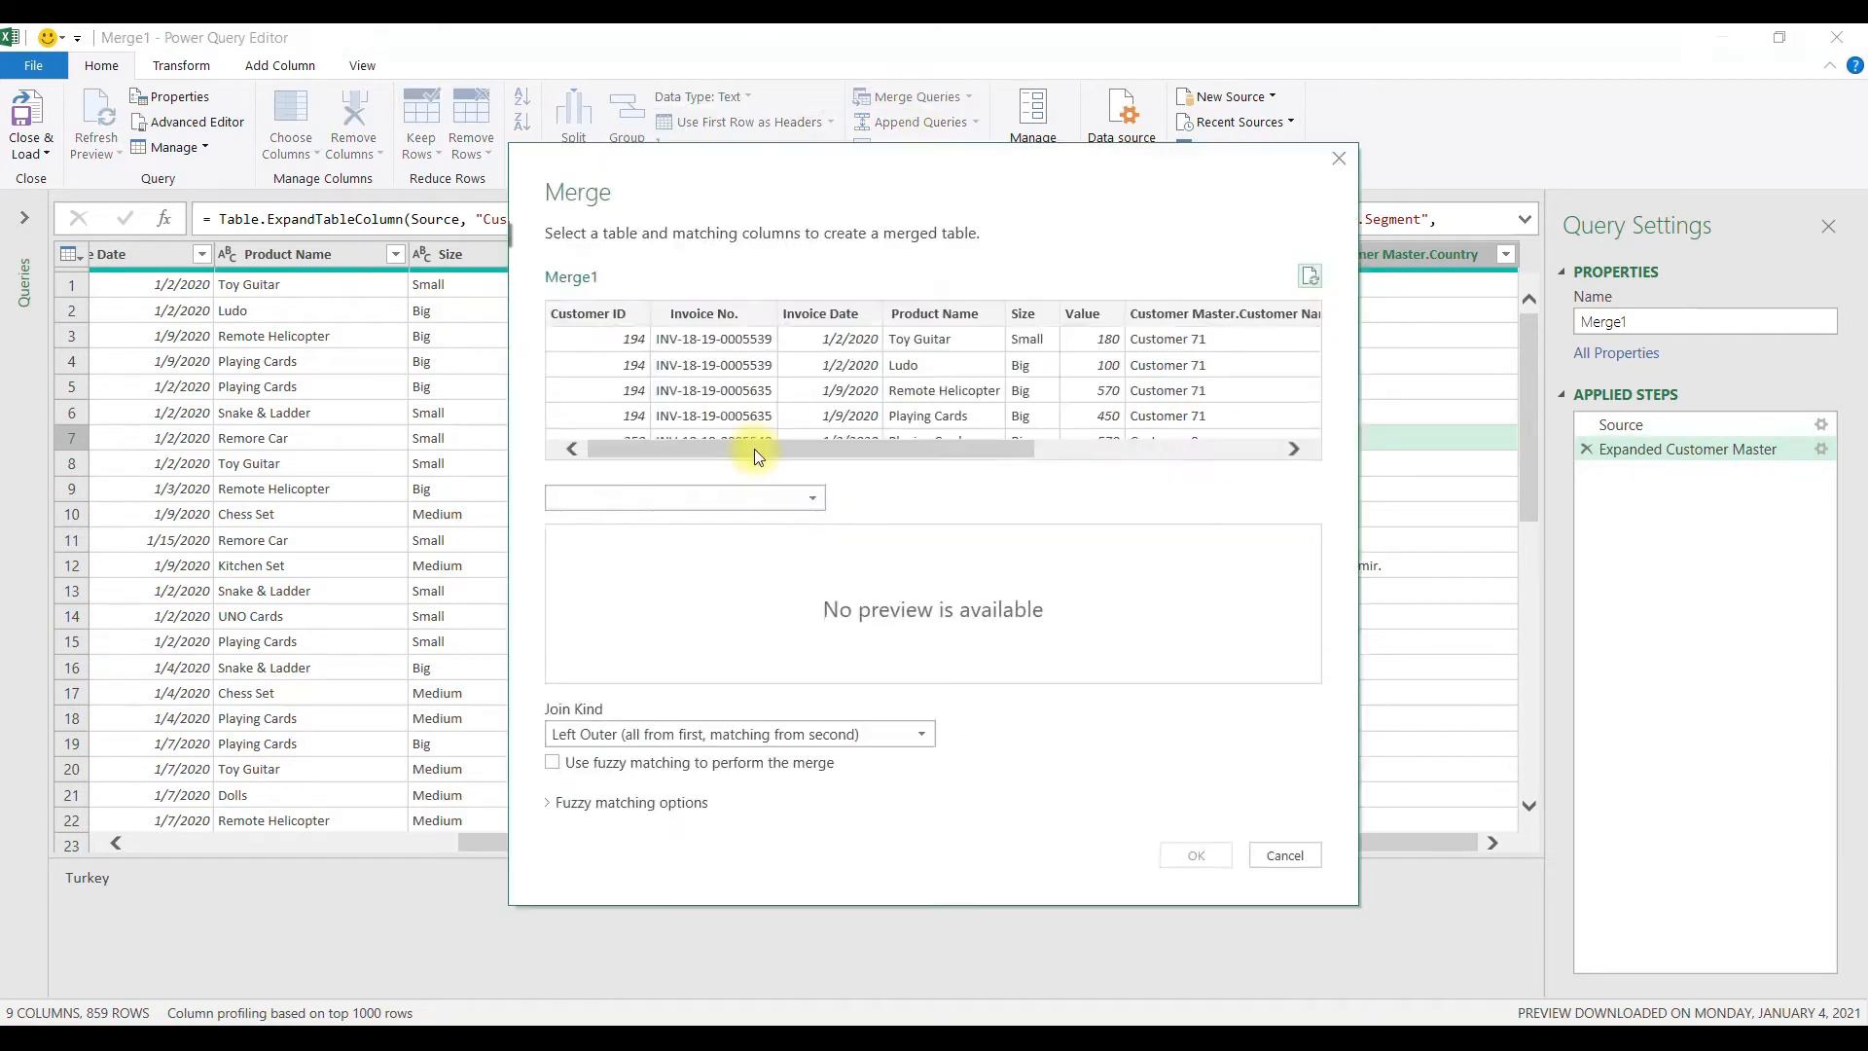
{"action": "left_click_drag", "start_coordinate": [739, 441], "coordinate": [564, 446]}
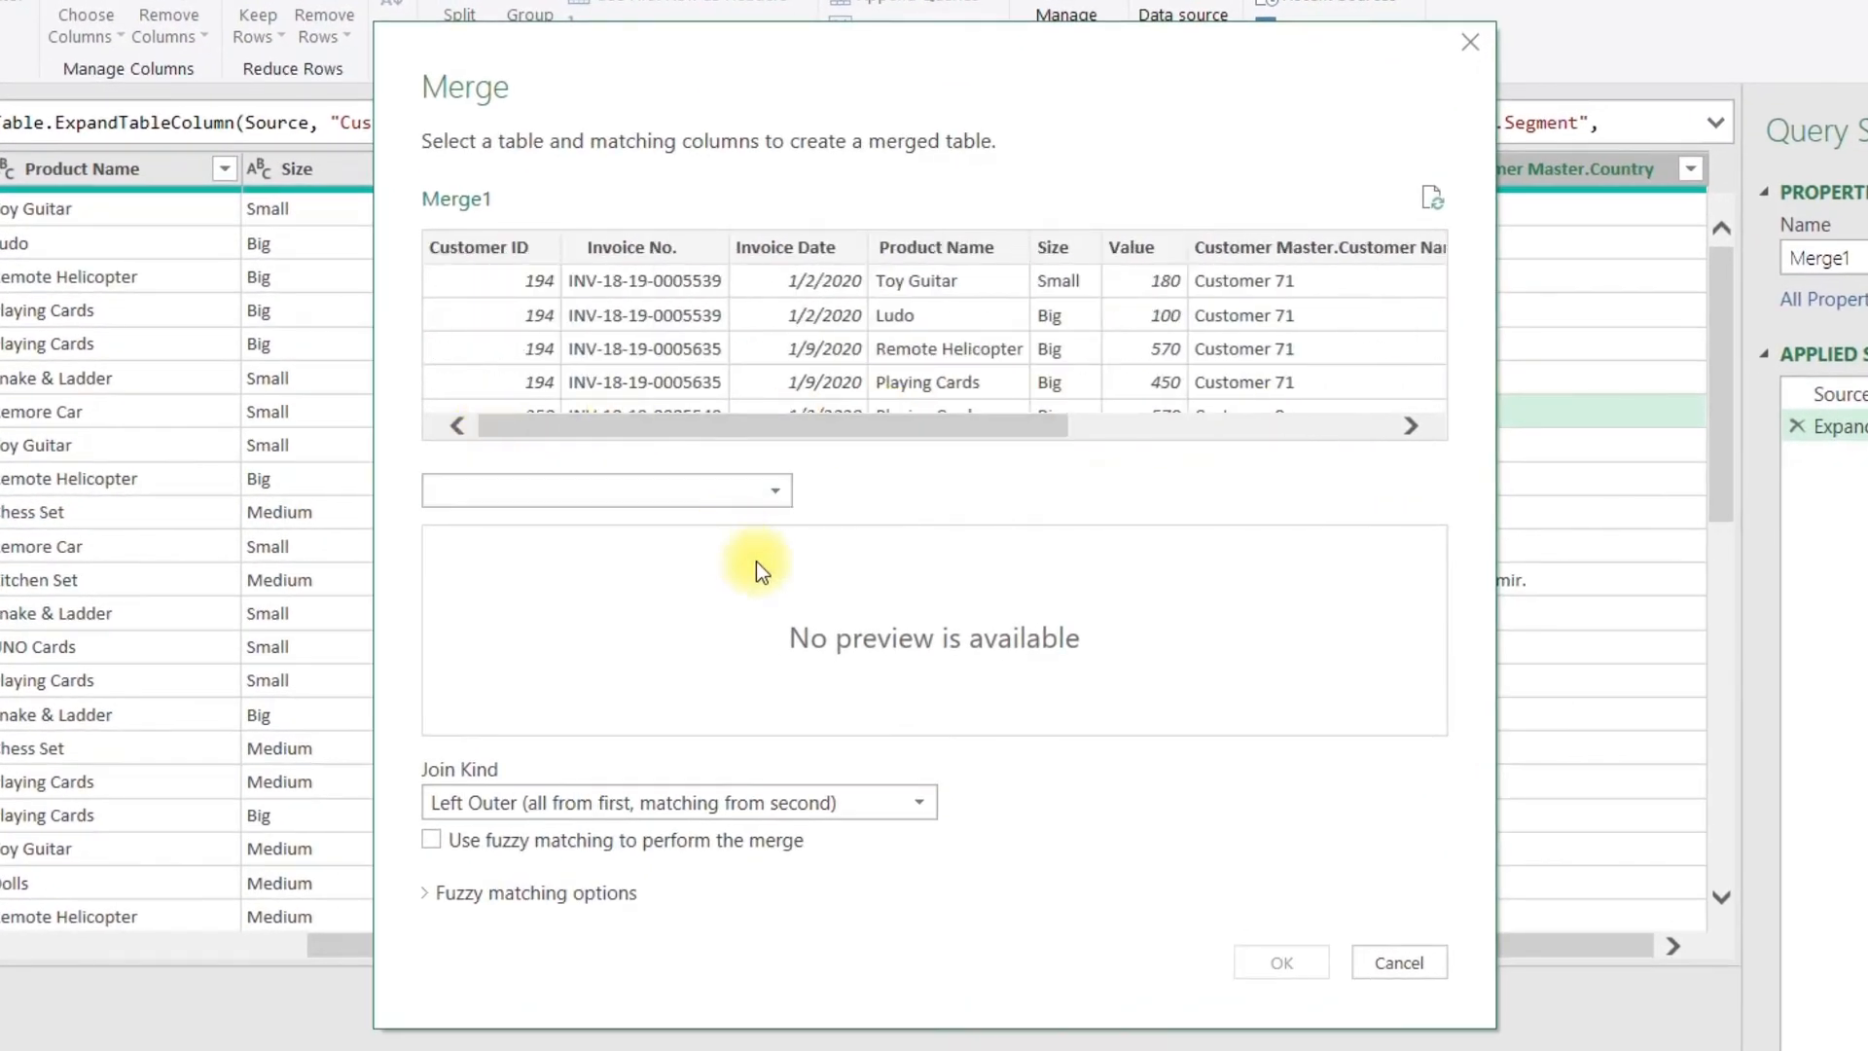
{"action": "left_click", "coordinate": [779, 492]}
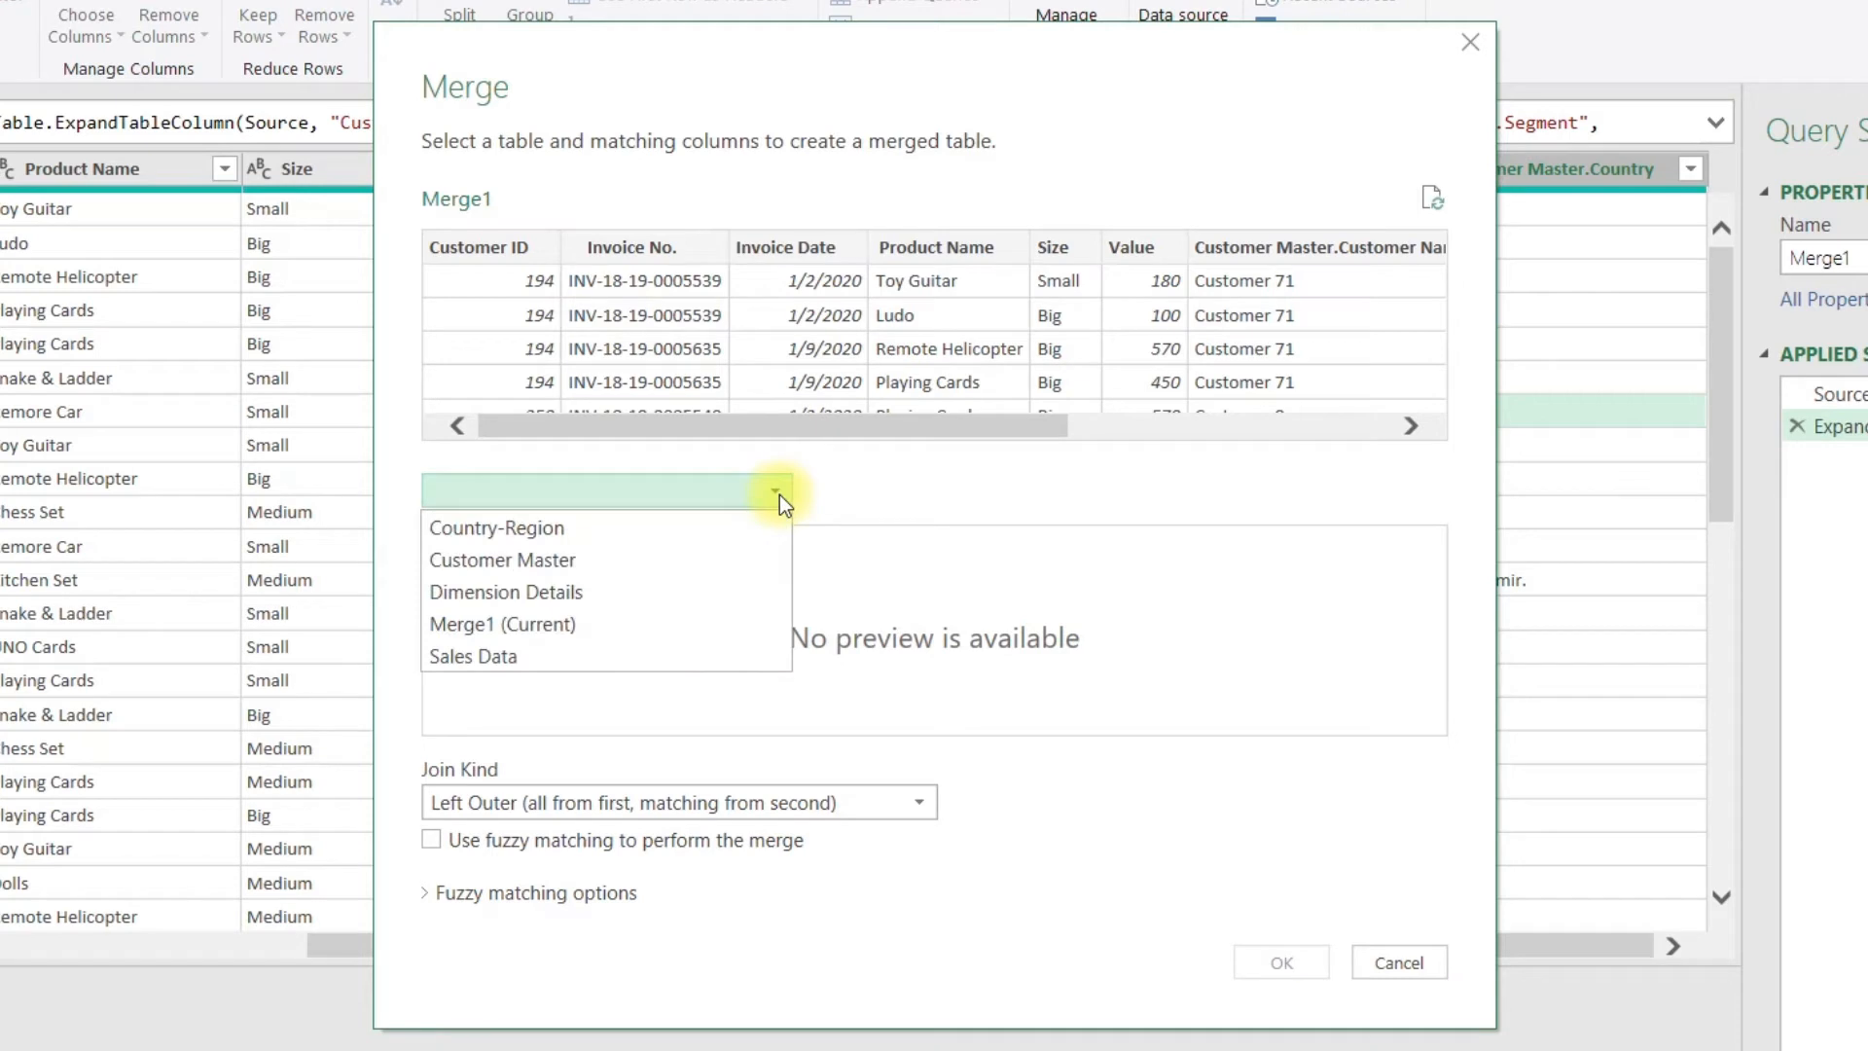
{"action": "left_click", "coordinate": [580, 531]}
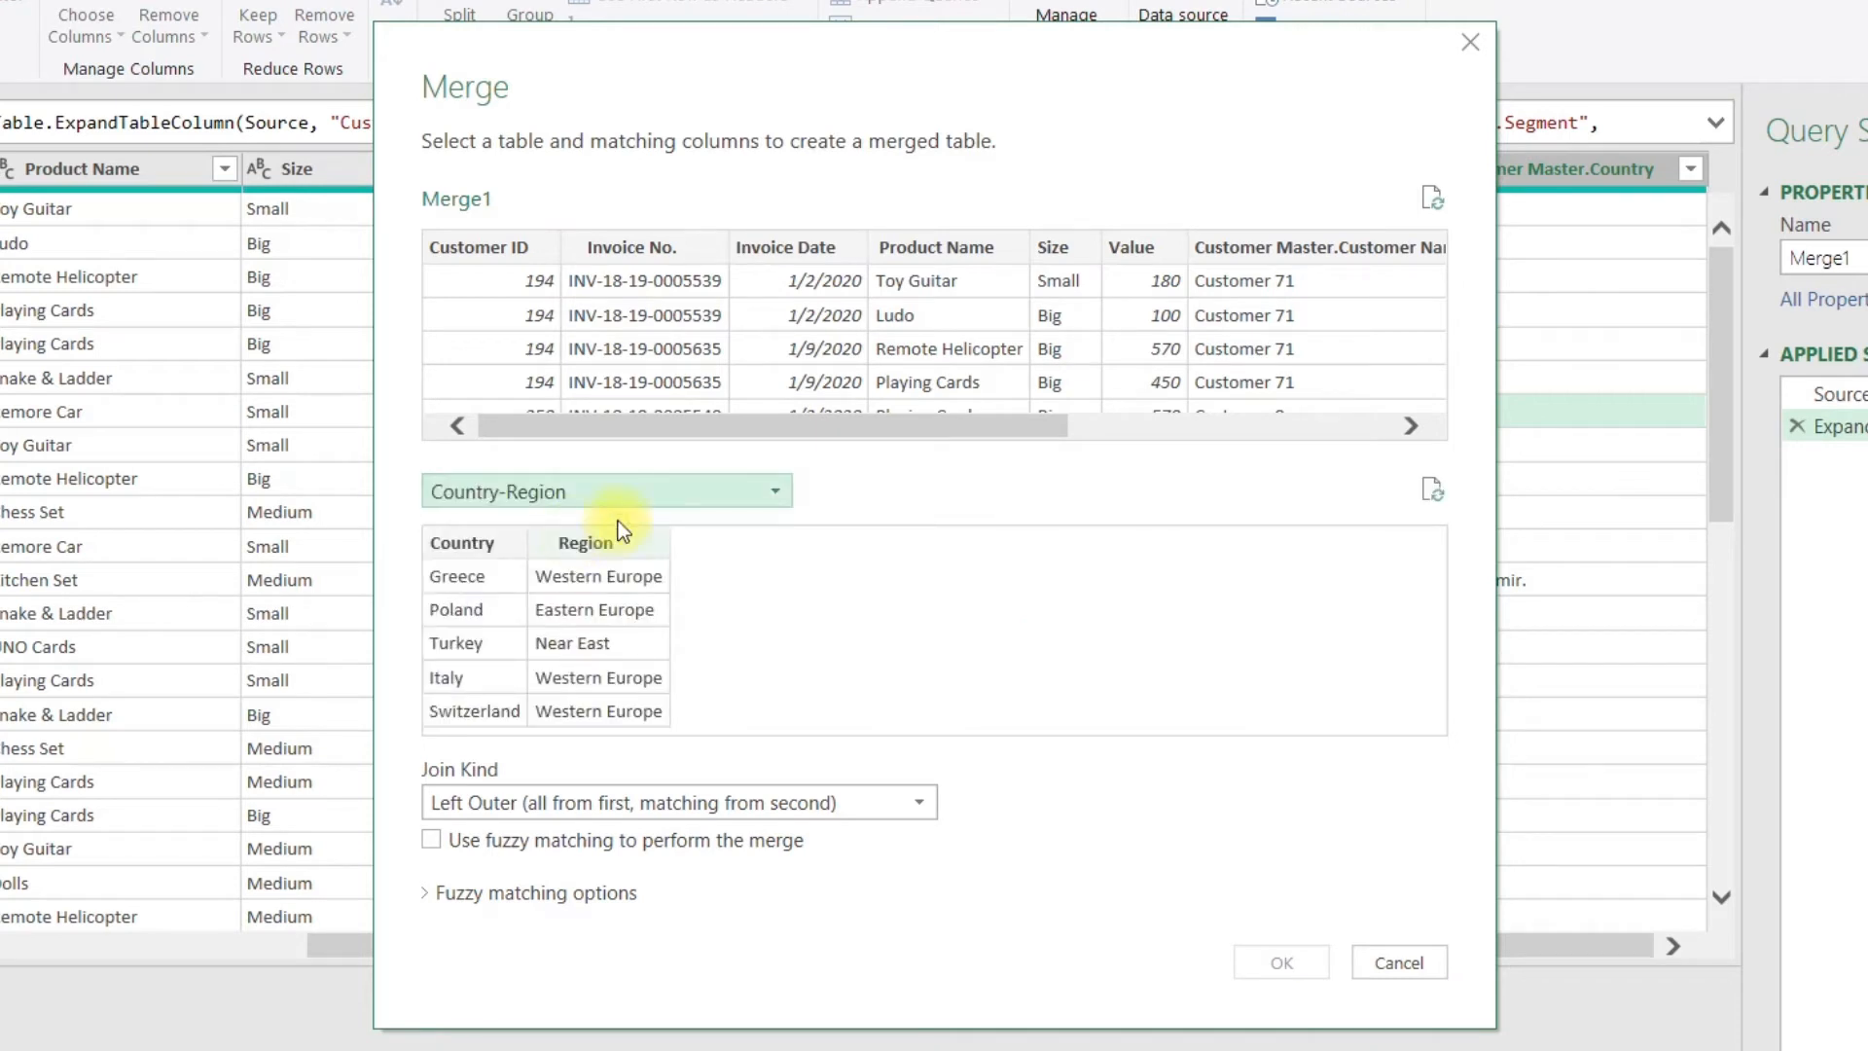
{"action": "left_click_drag", "start_coordinate": [885, 426], "coordinate": [1181, 489]}
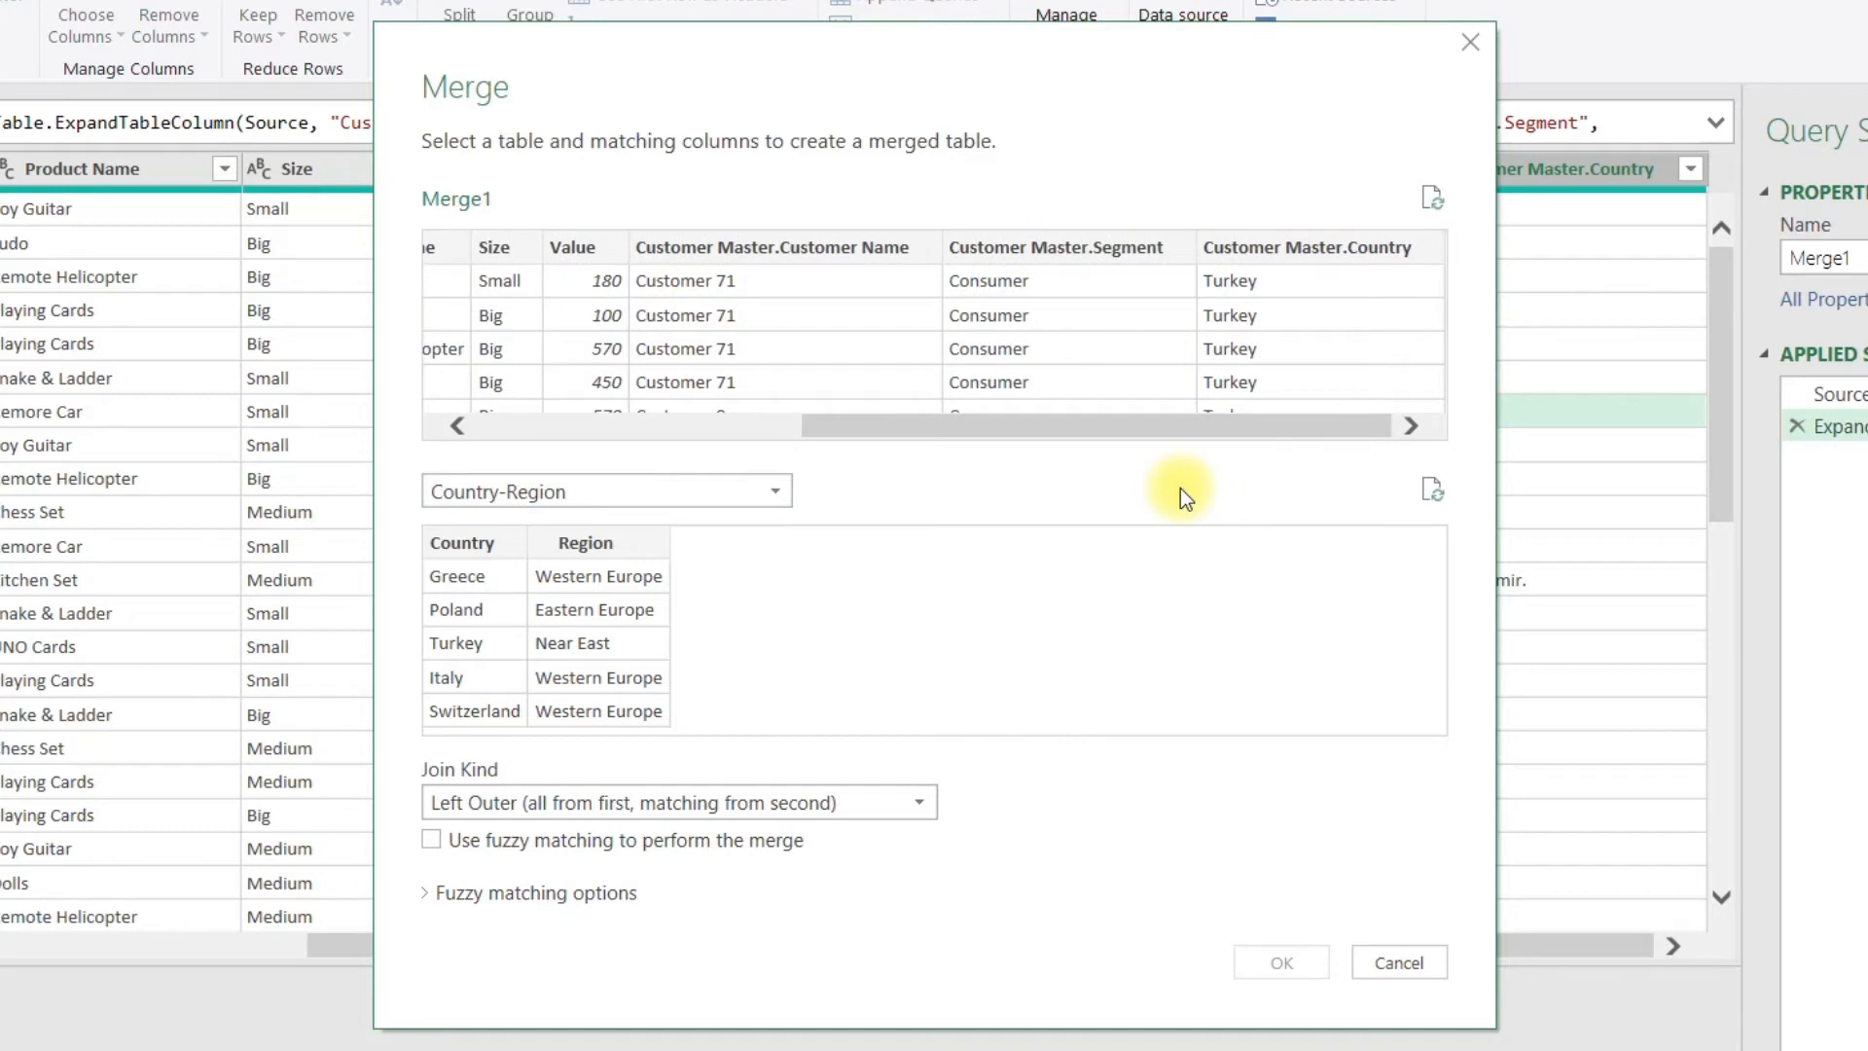
{"action": "left_click", "coordinate": [1277, 248]}
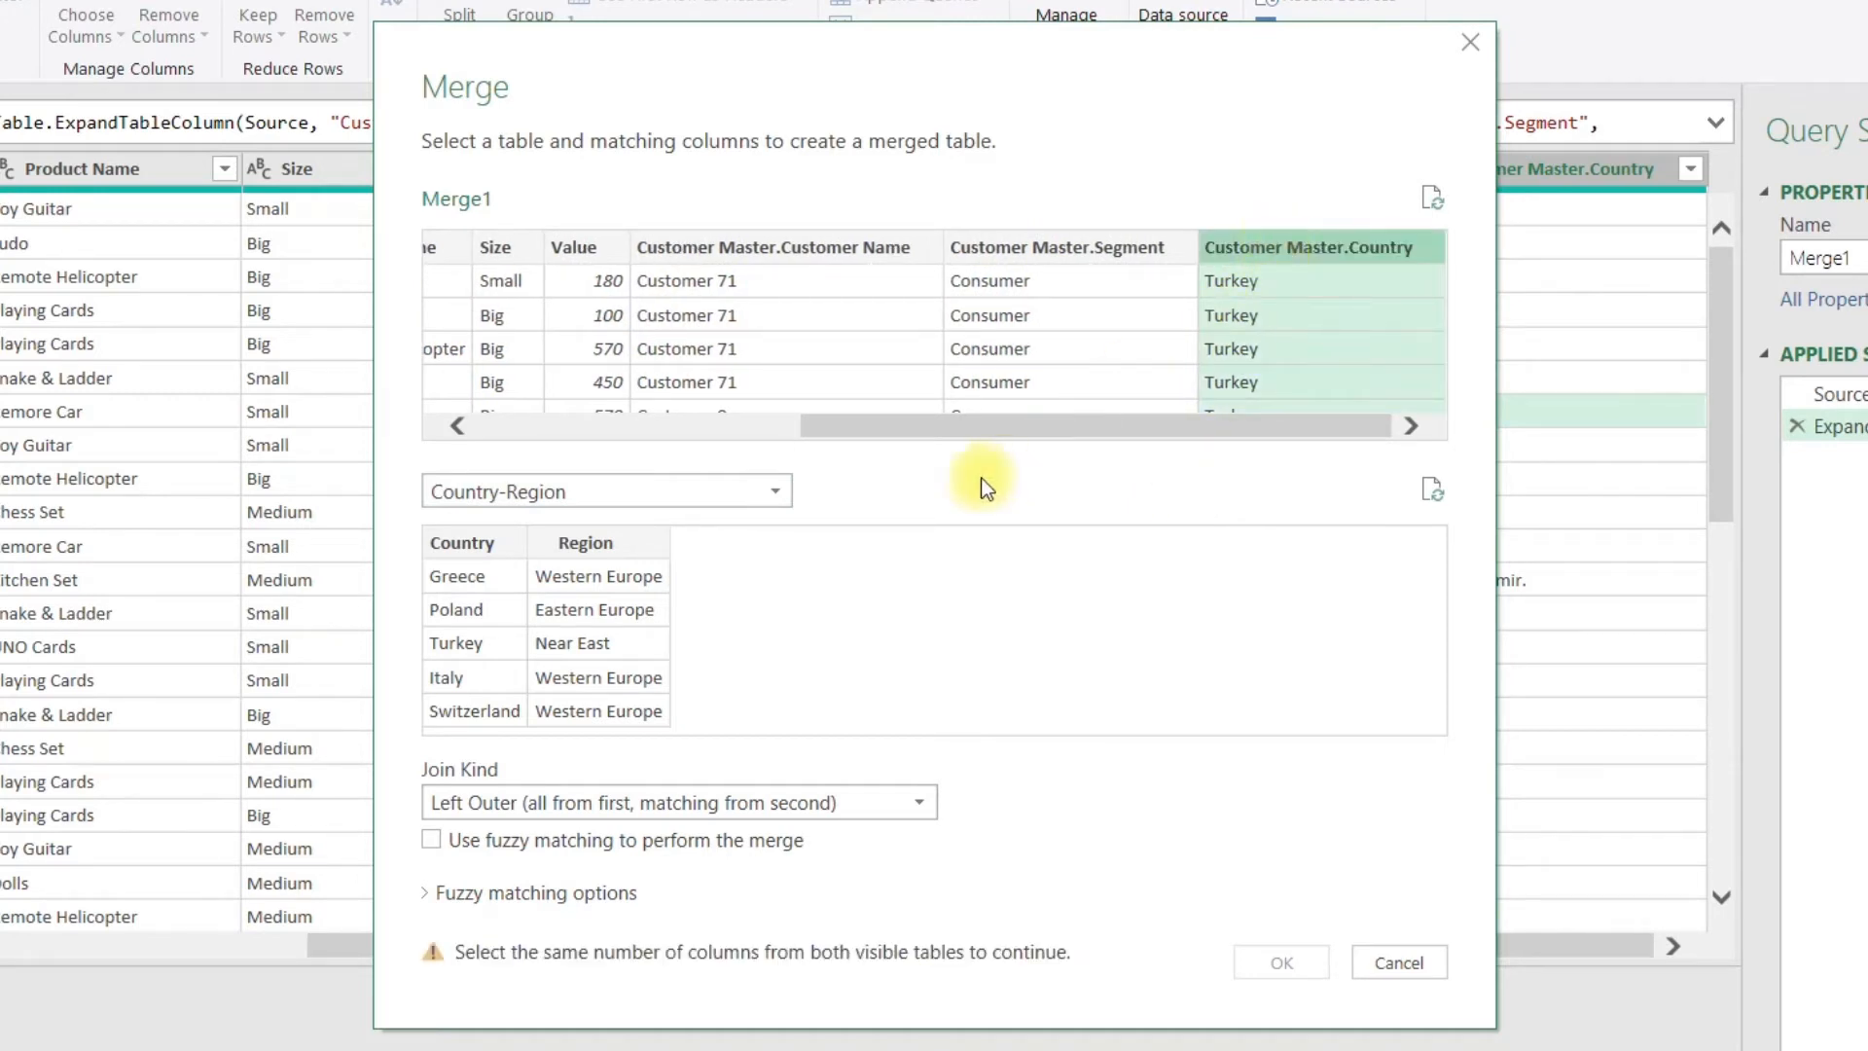
{"action": "left_click", "coordinate": [463, 541]}
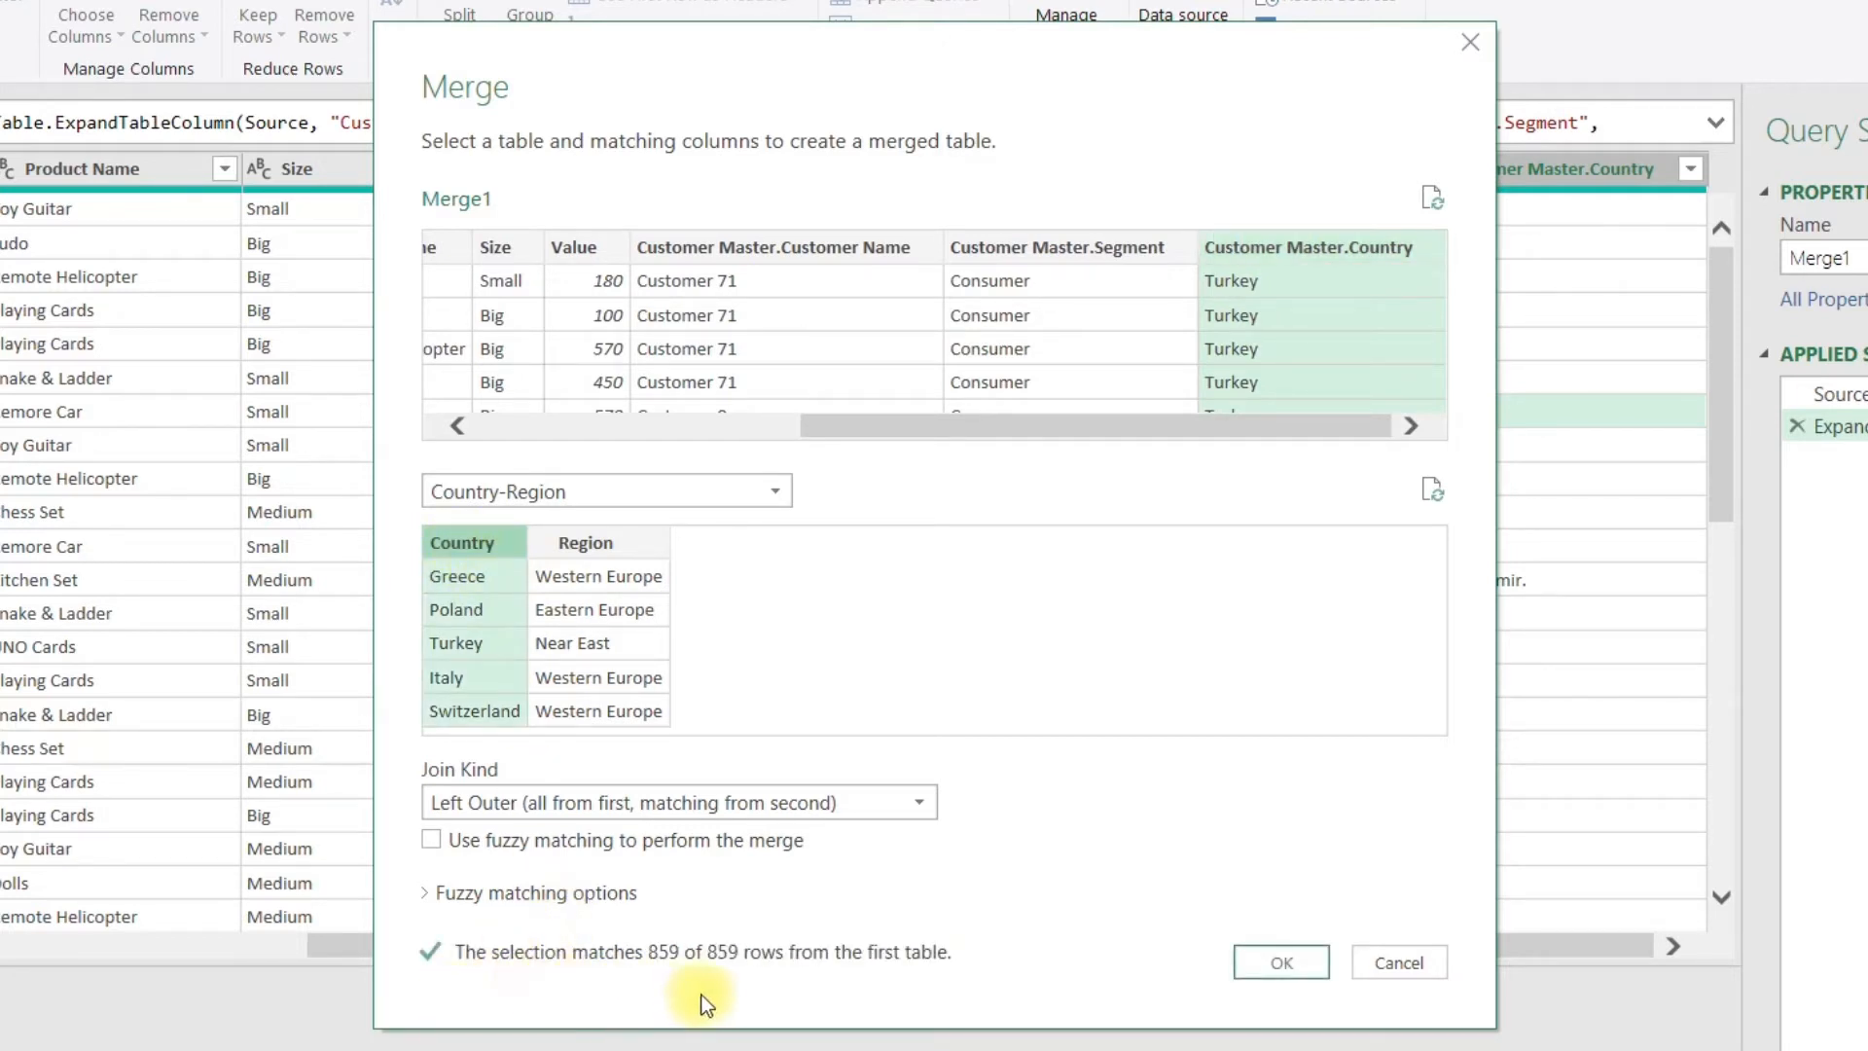
{"action": "left_click", "coordinate": [1264, 969]}
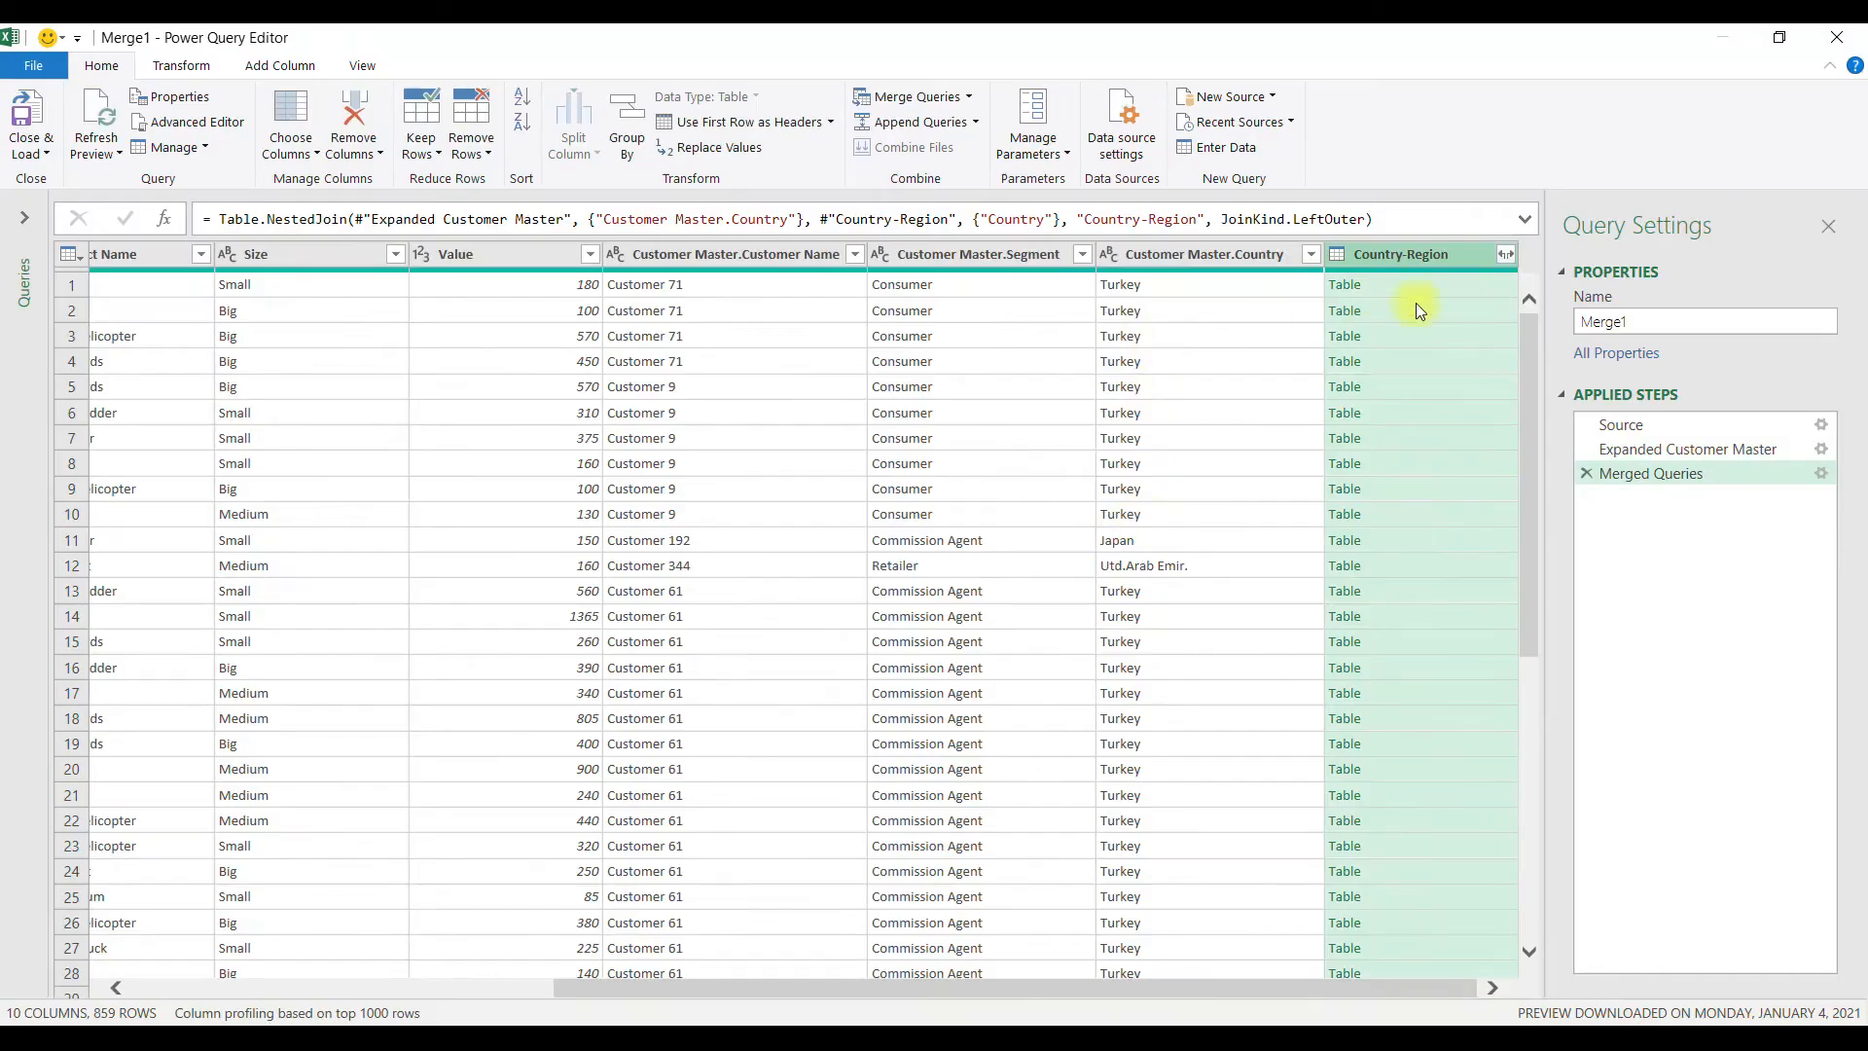
- Expand the Country-Region column to only the Region field, keeping the original column name as prefix
{"action": "left_click", "coordinate": [1504, 255]}
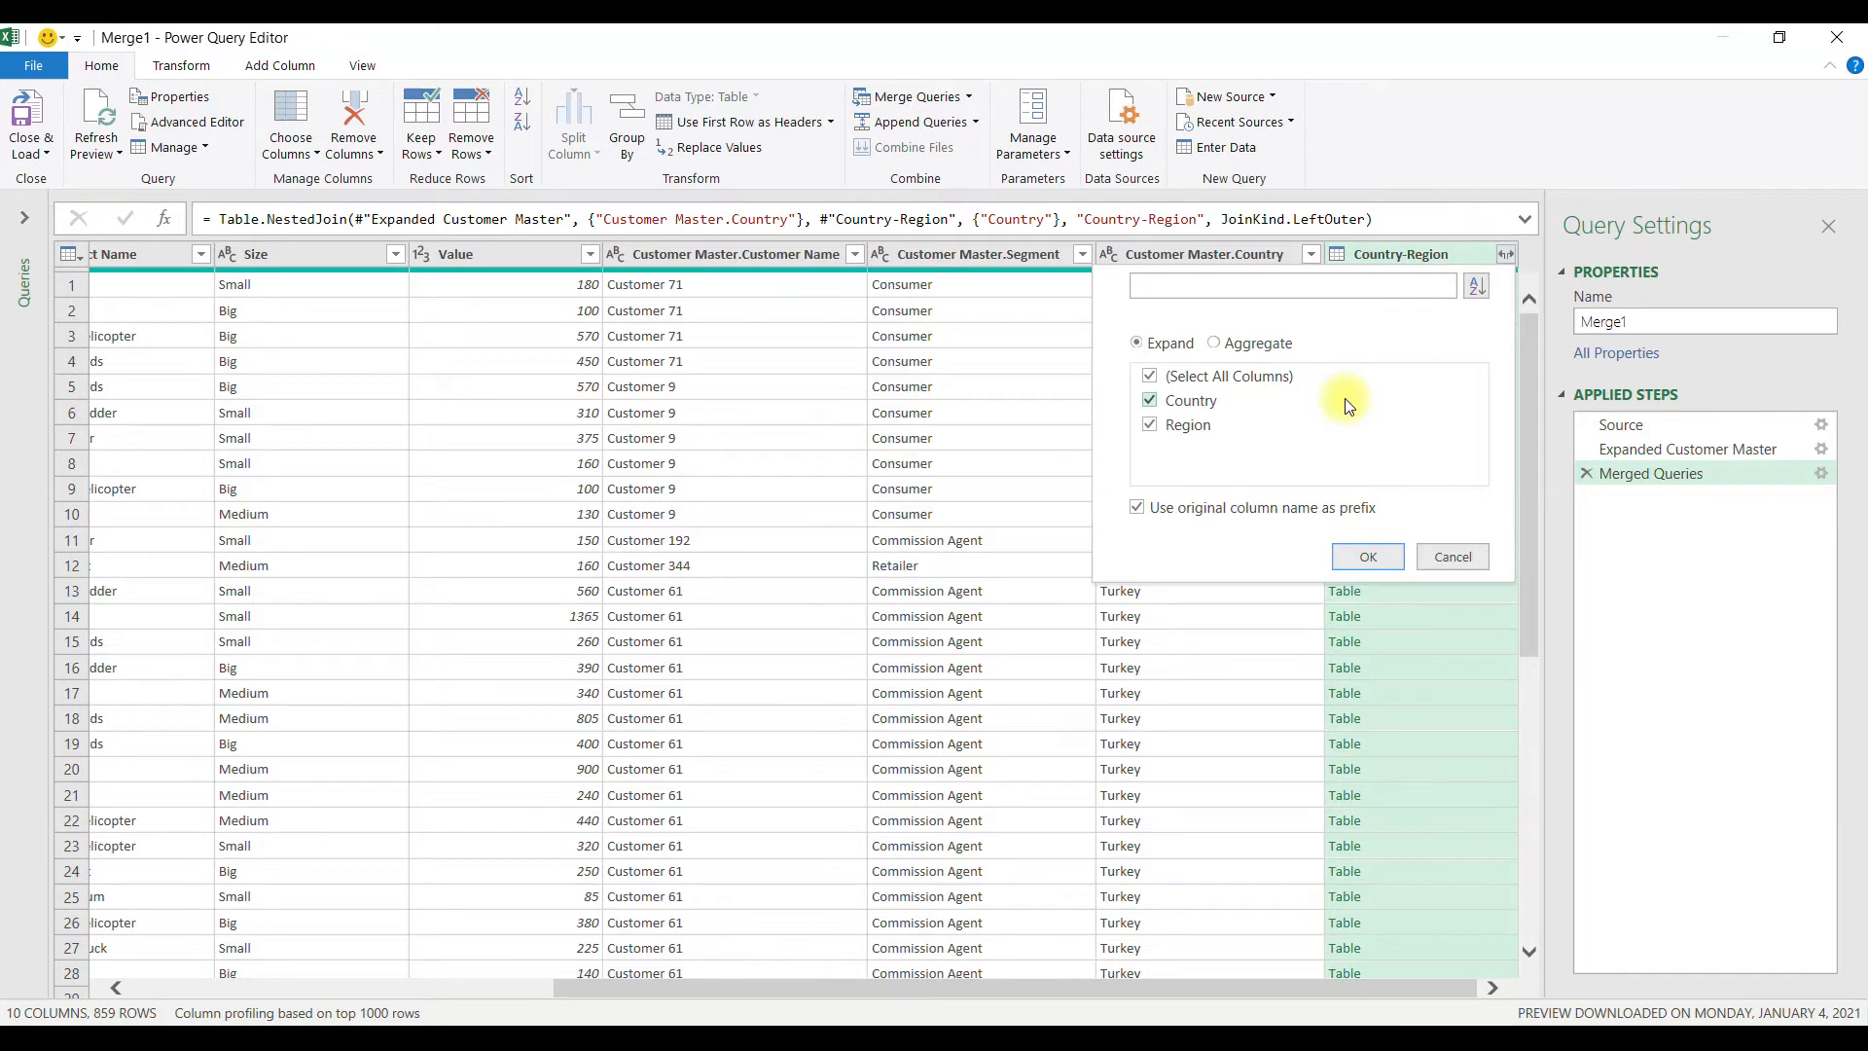
{"action": "left_click", "coordinate": [1151, 400]}
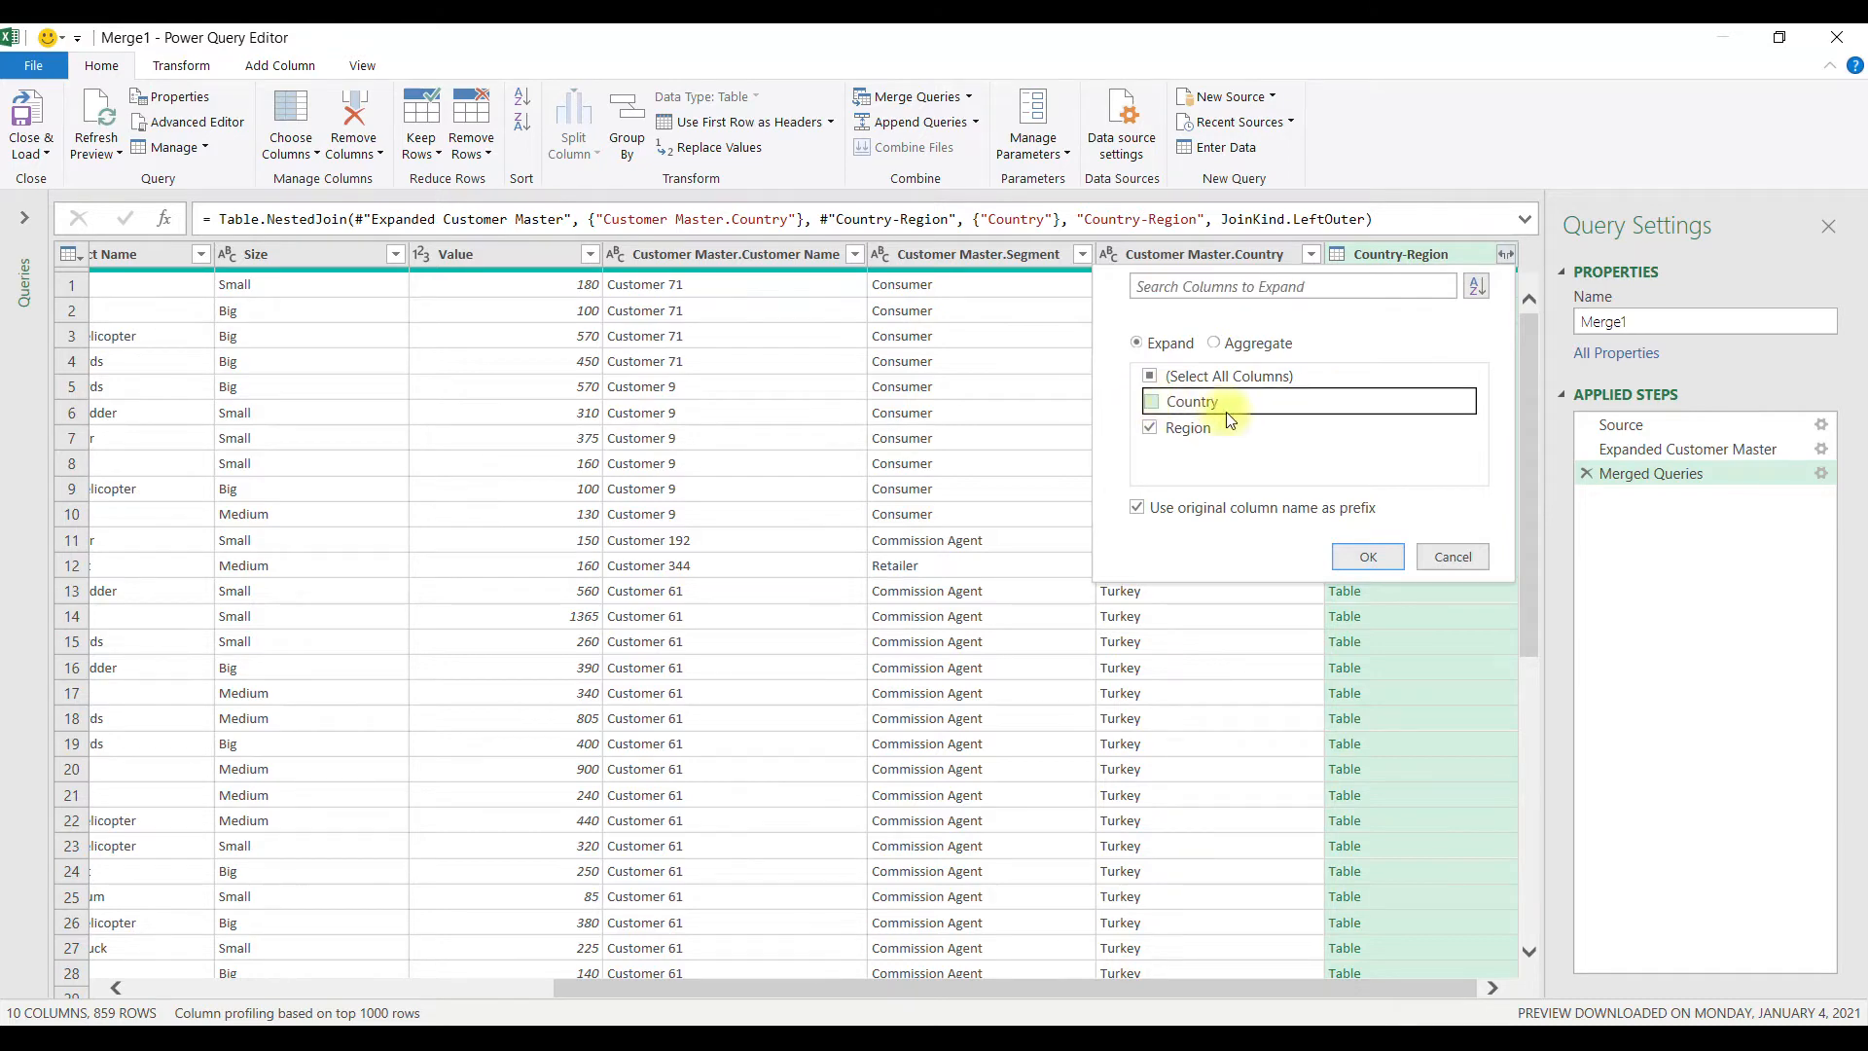
{"action": "left_click", "coordinate": [1391, 559]}
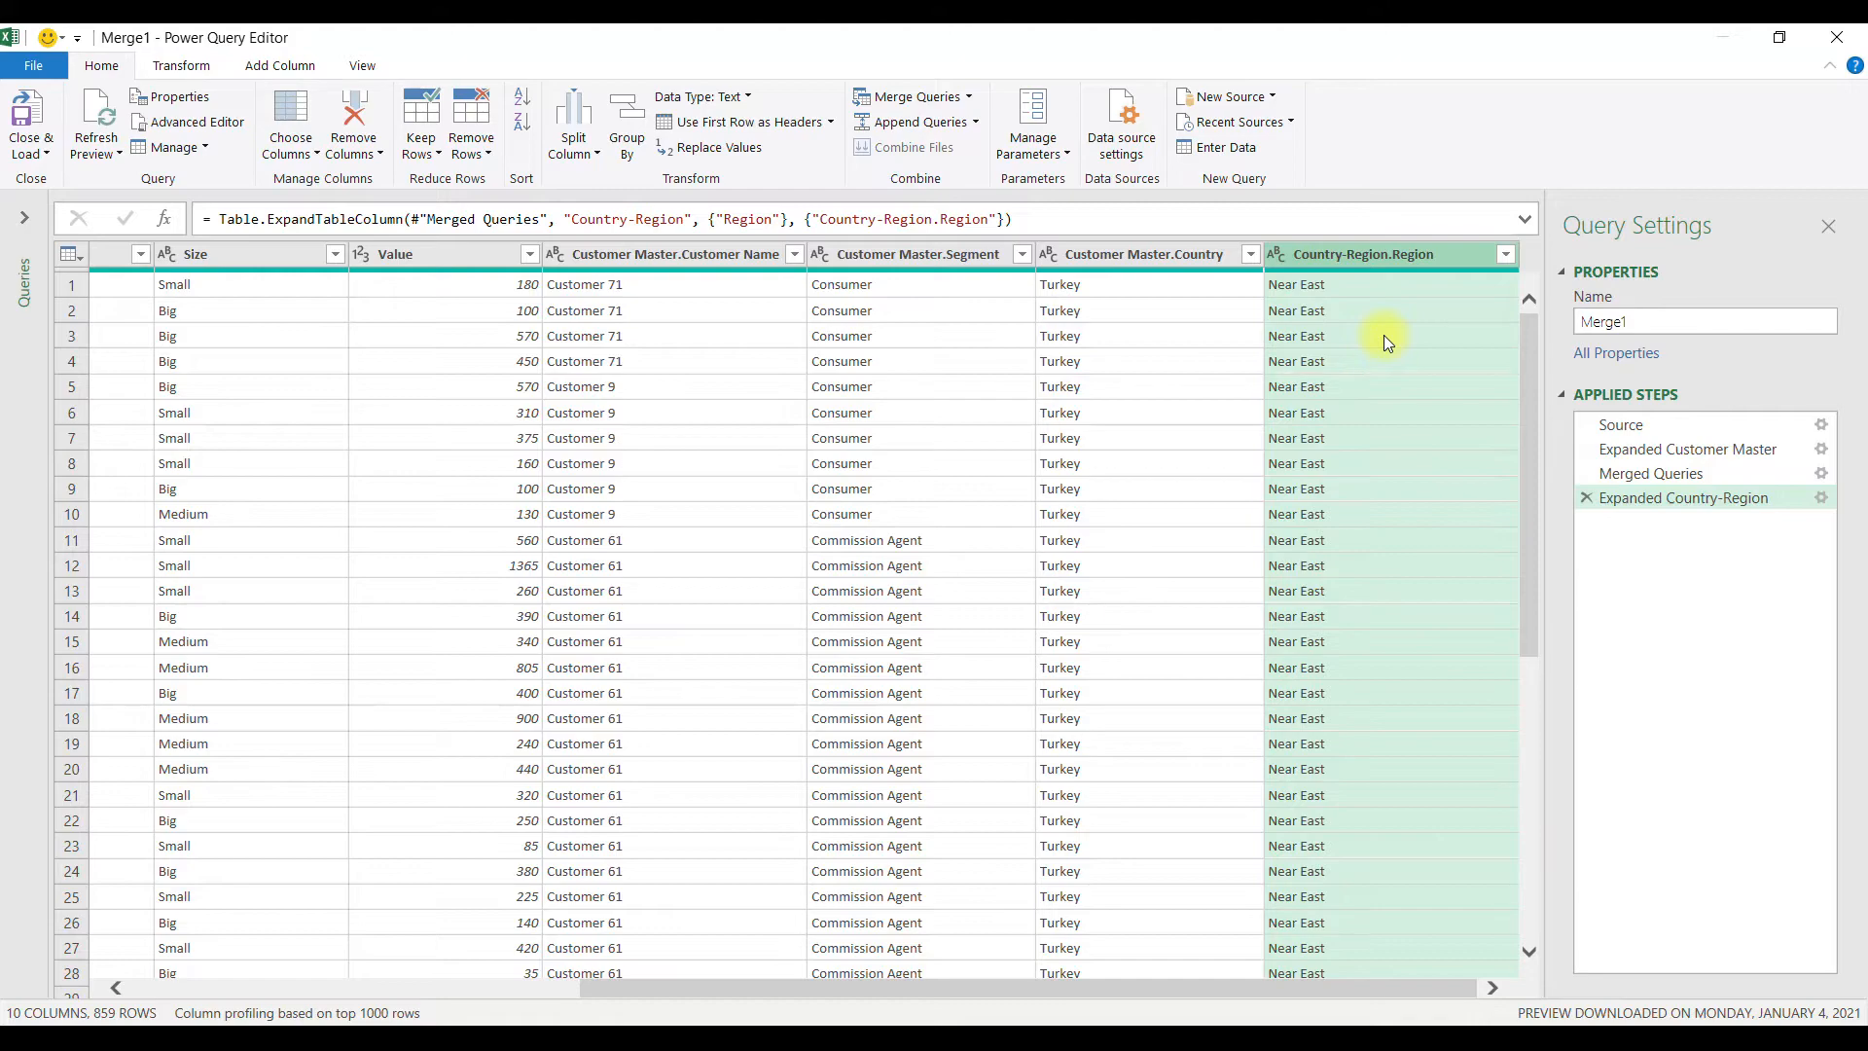
- Set up a merge with the Dimension Details query, selecting Product Name and Size as the matching columns in both tables
{"action": "left_click", "coordinate": [937, 100]}
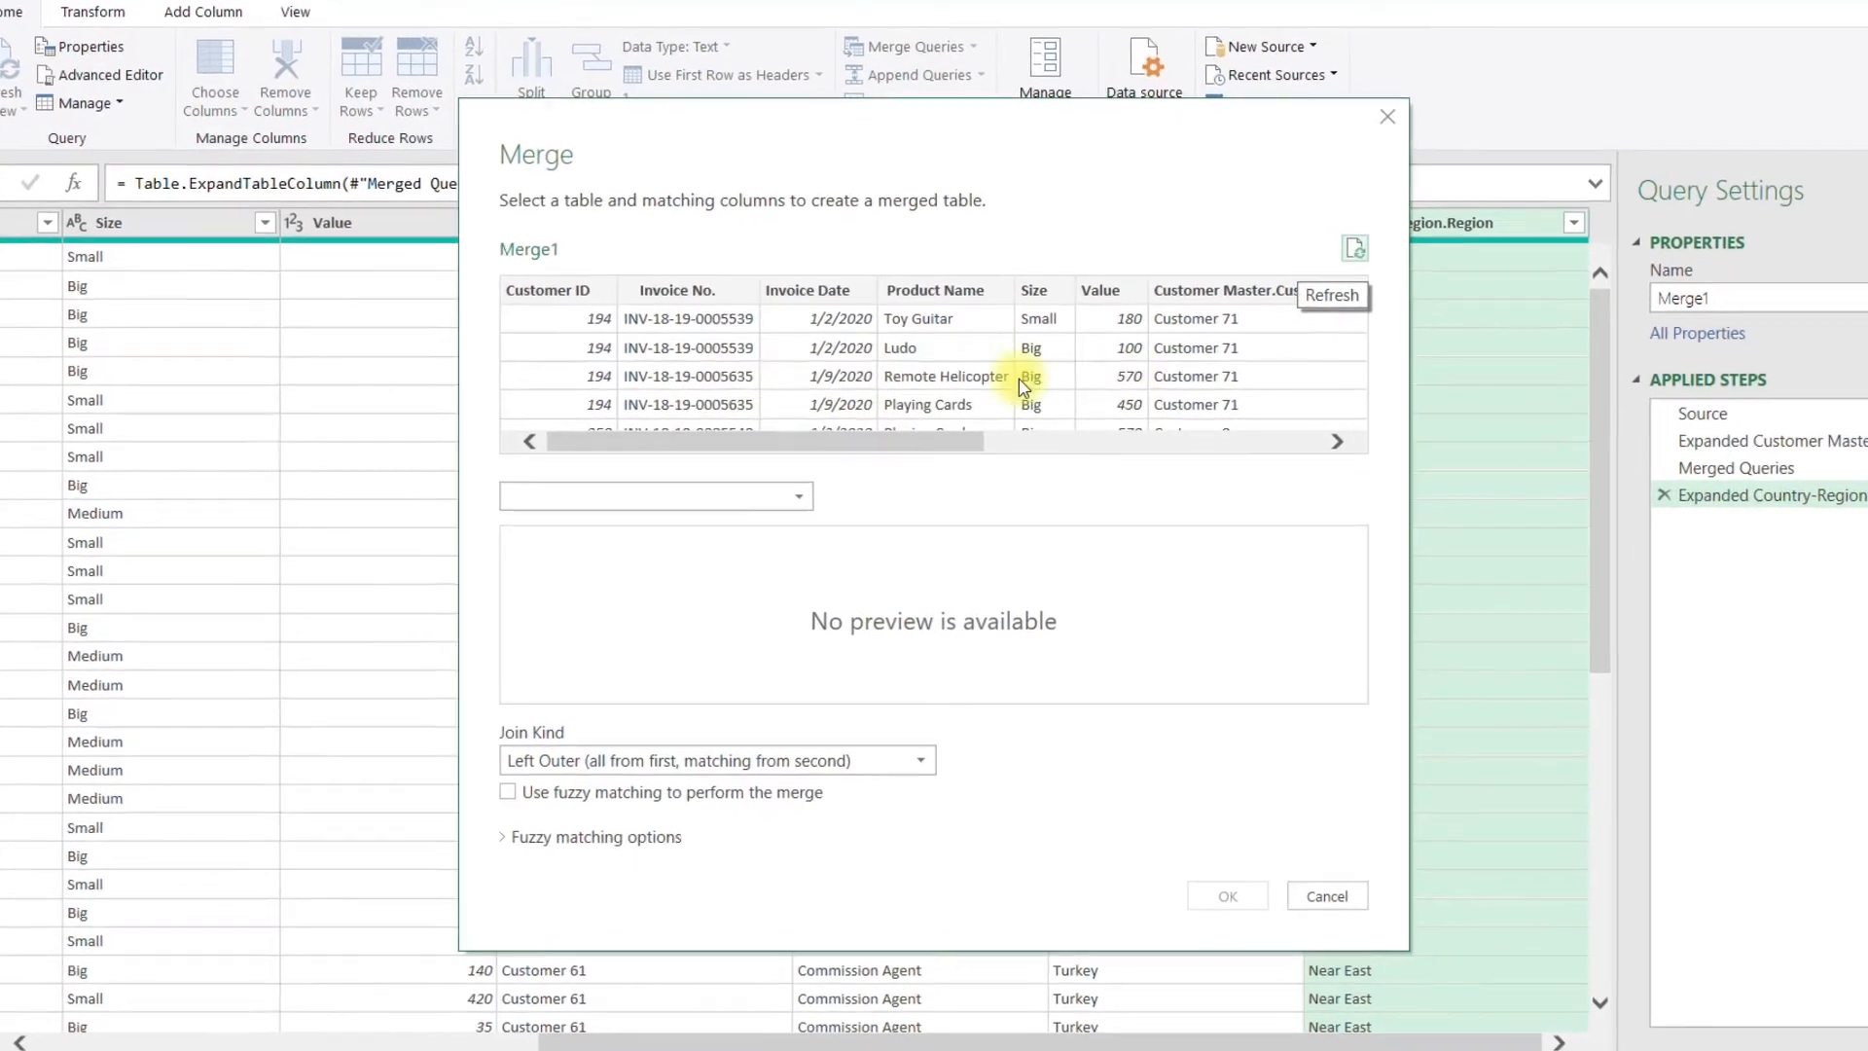
{"action": "left_click", "coordinate": [788, 493]}
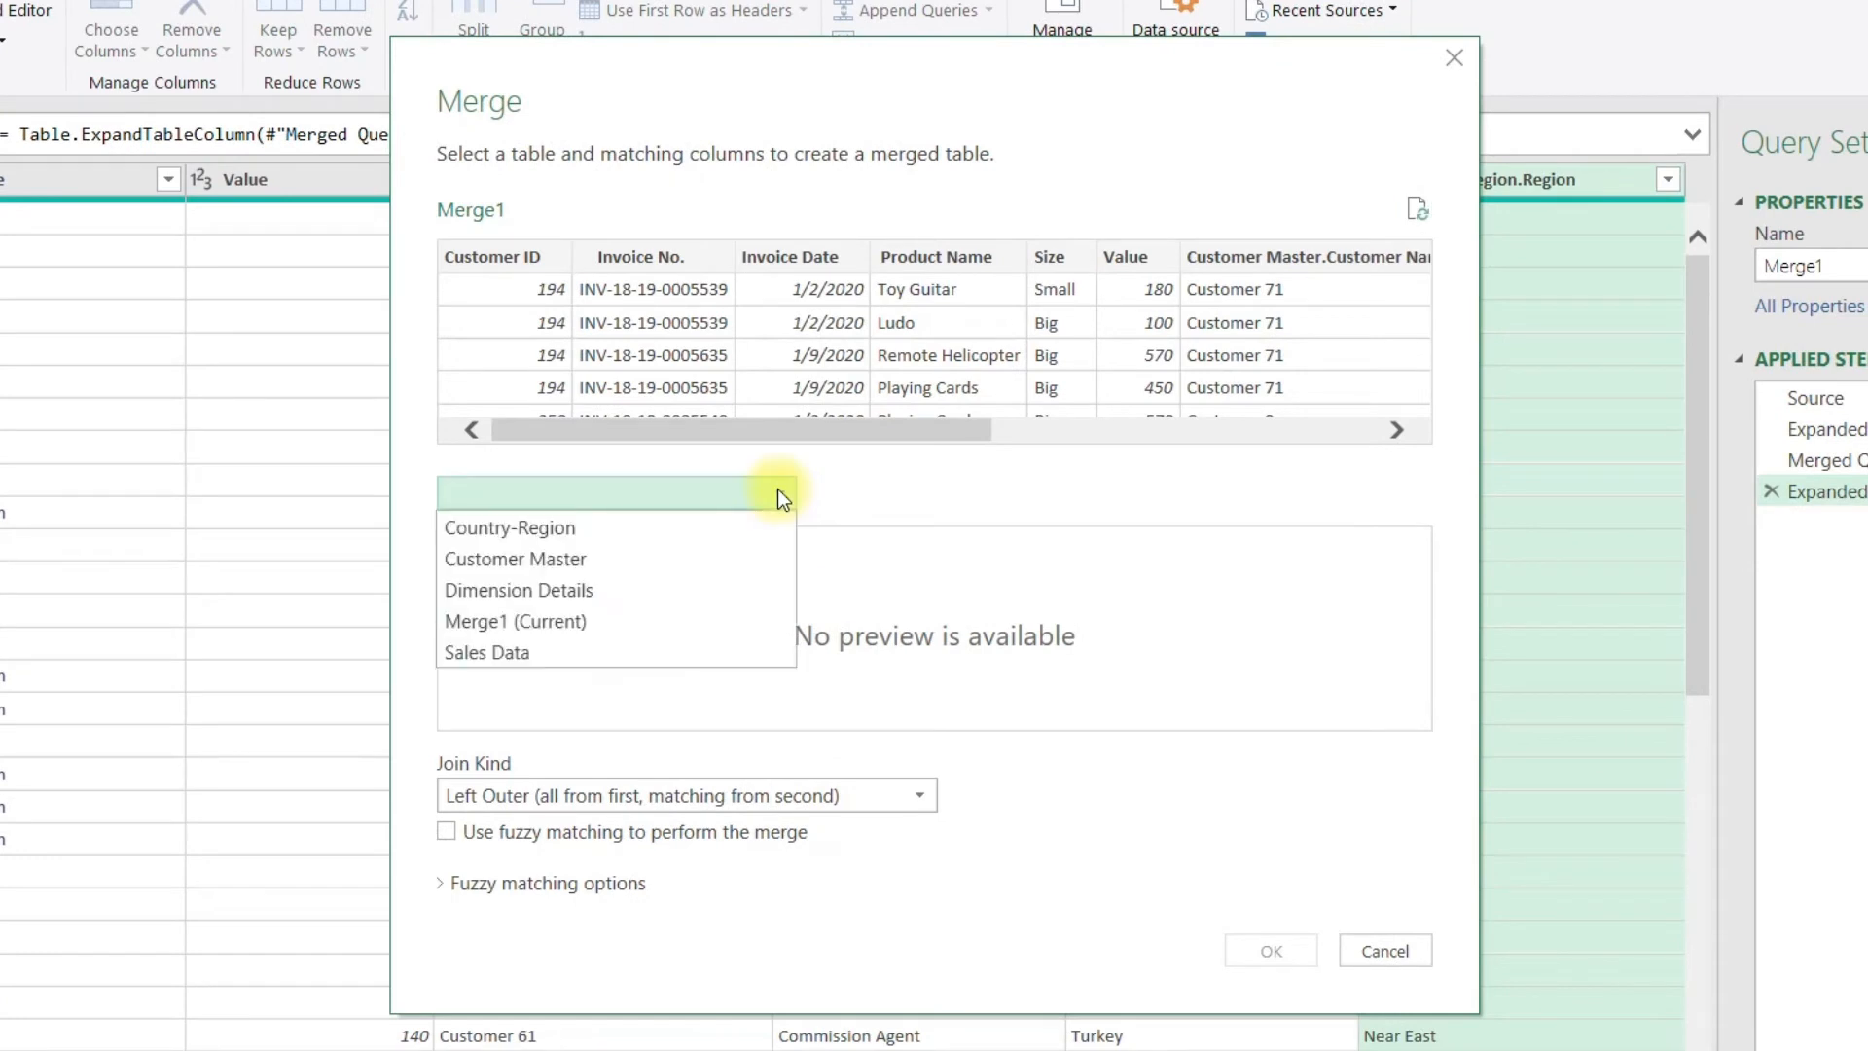
{"action": "left_click", "coordinate": [668, 590]}
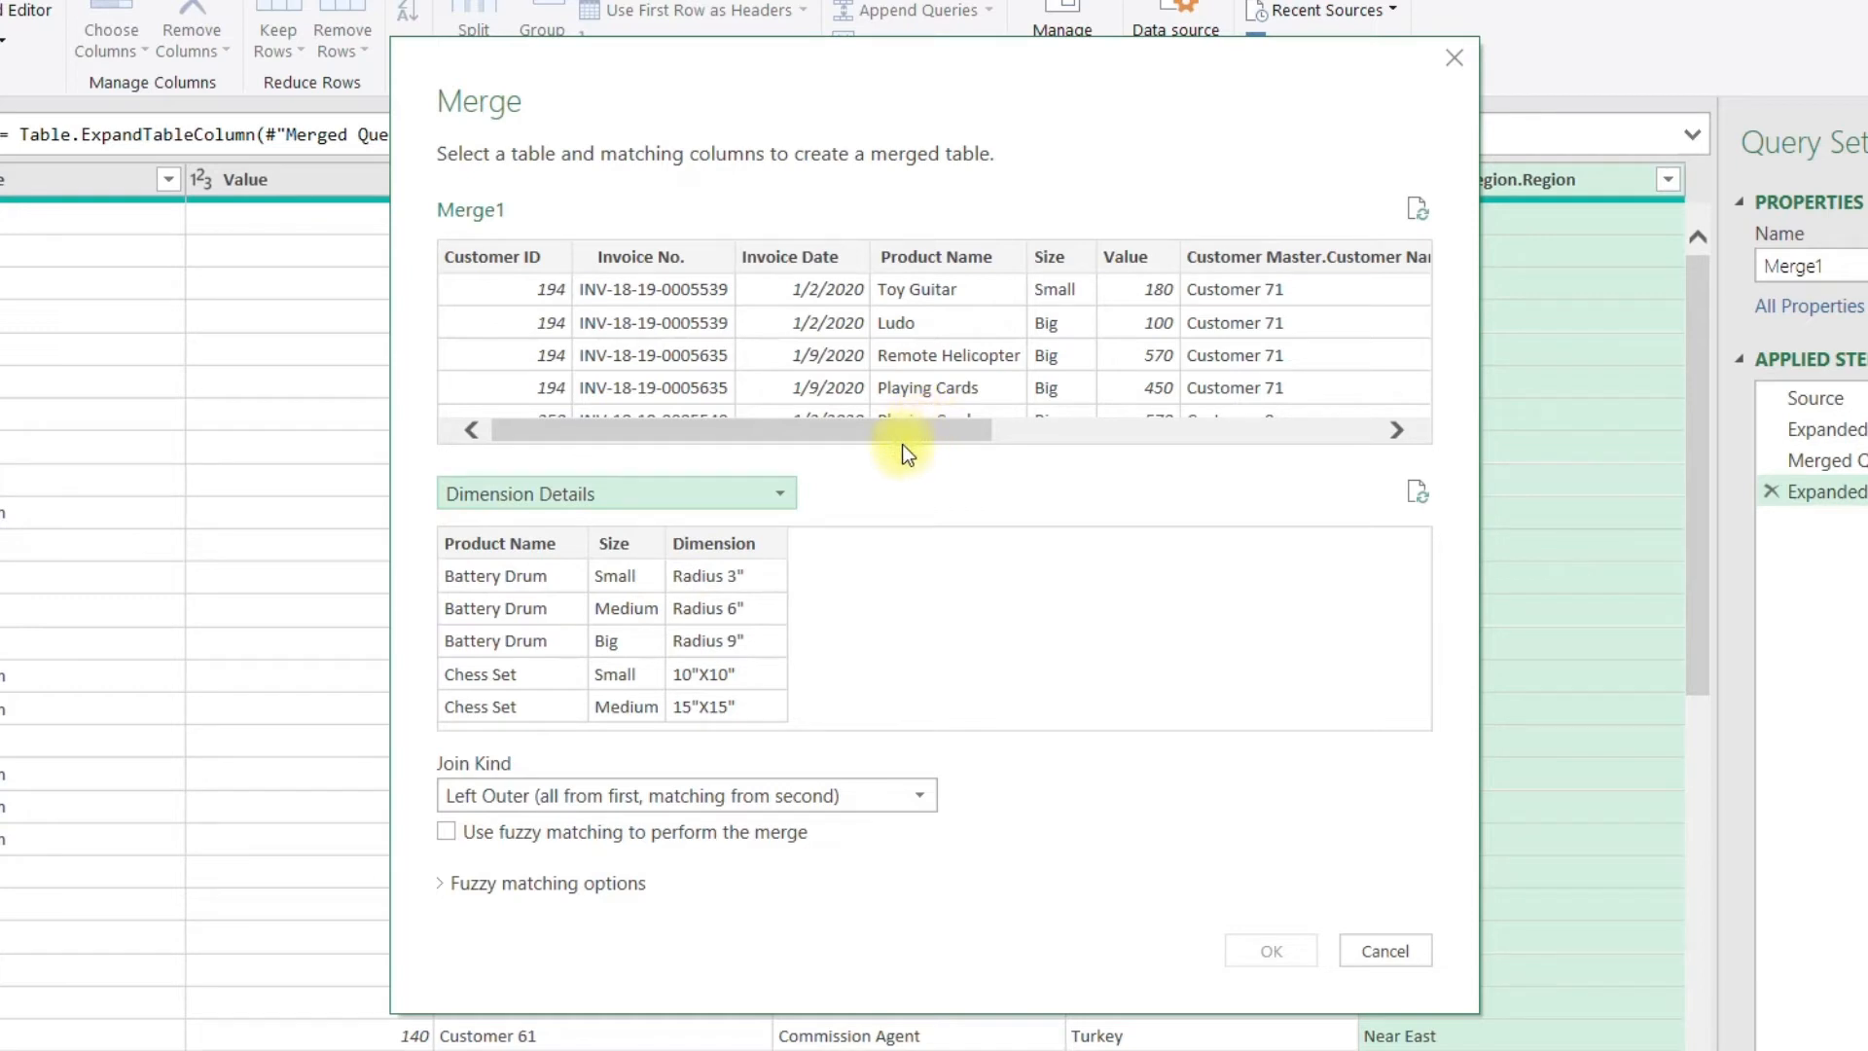
{"action": "left_click", "coordinate": [984, 255]}
{"action": "left_click", "coordinate": [1049, 257]}
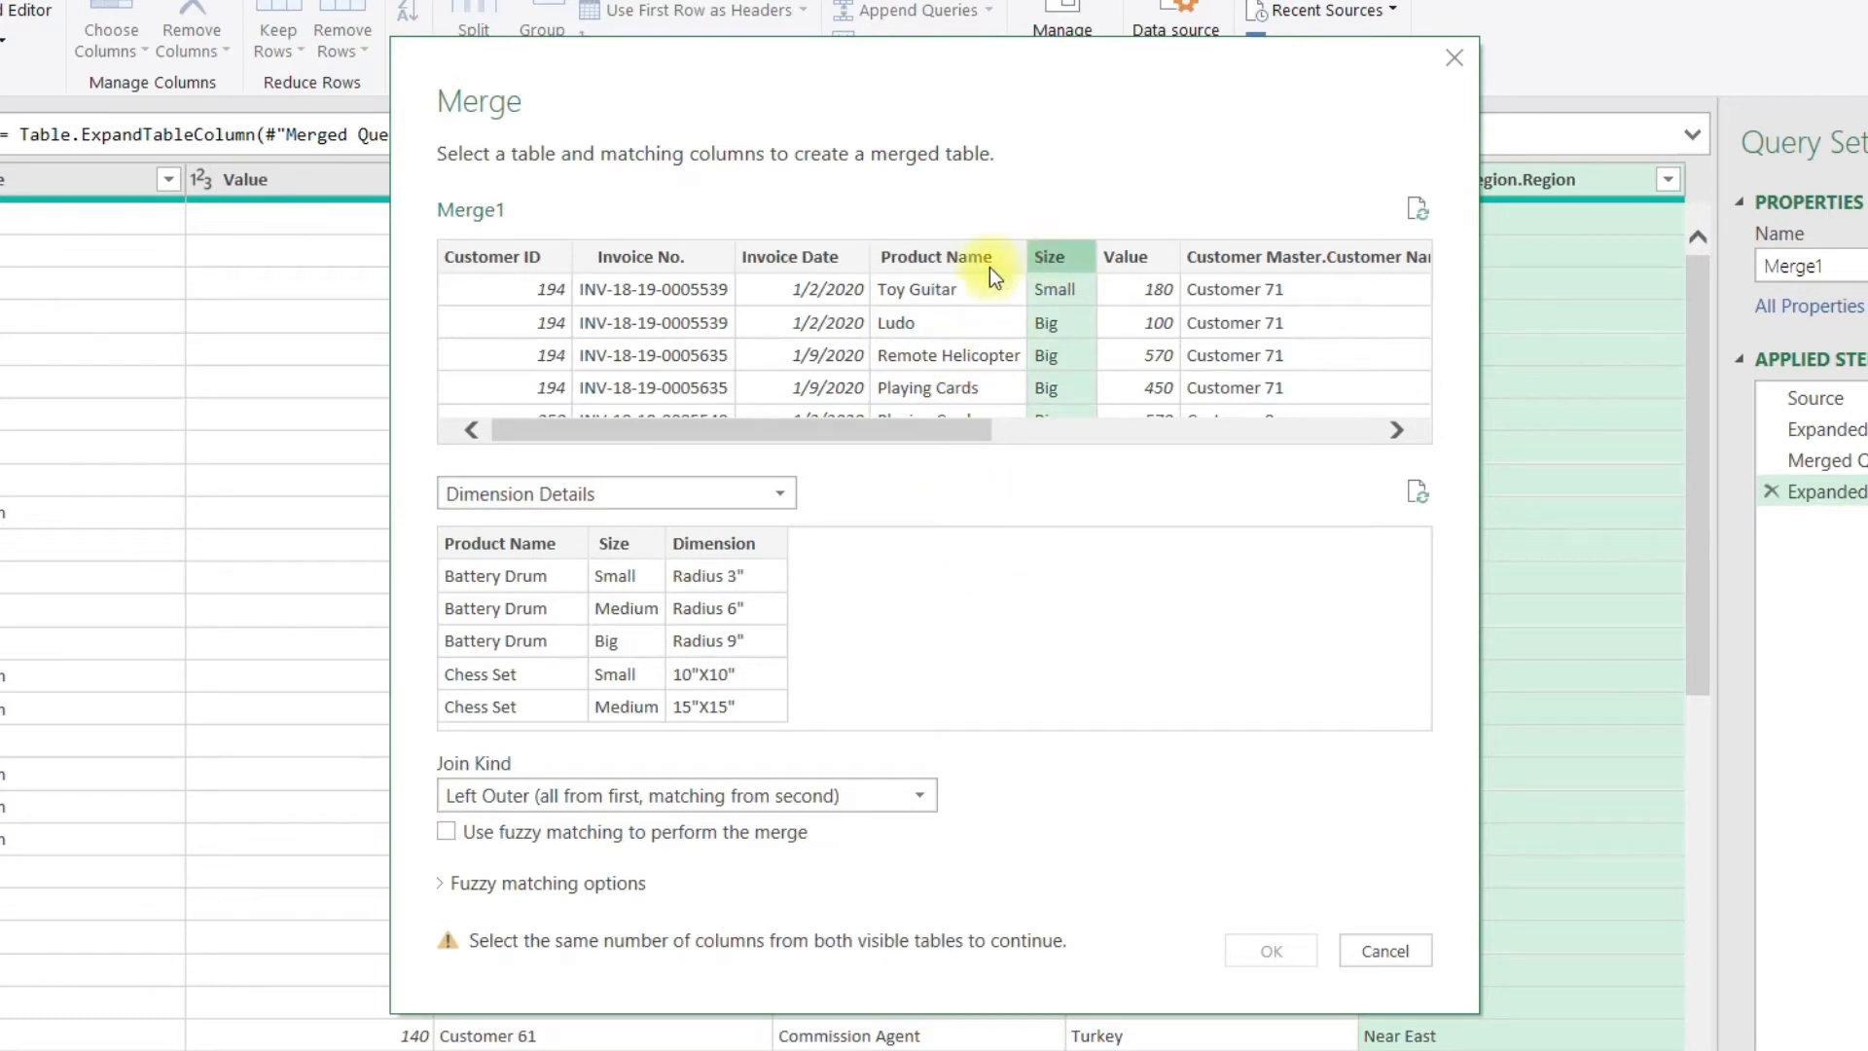
{"action": "left_click", "coordinate": [962, 255]}
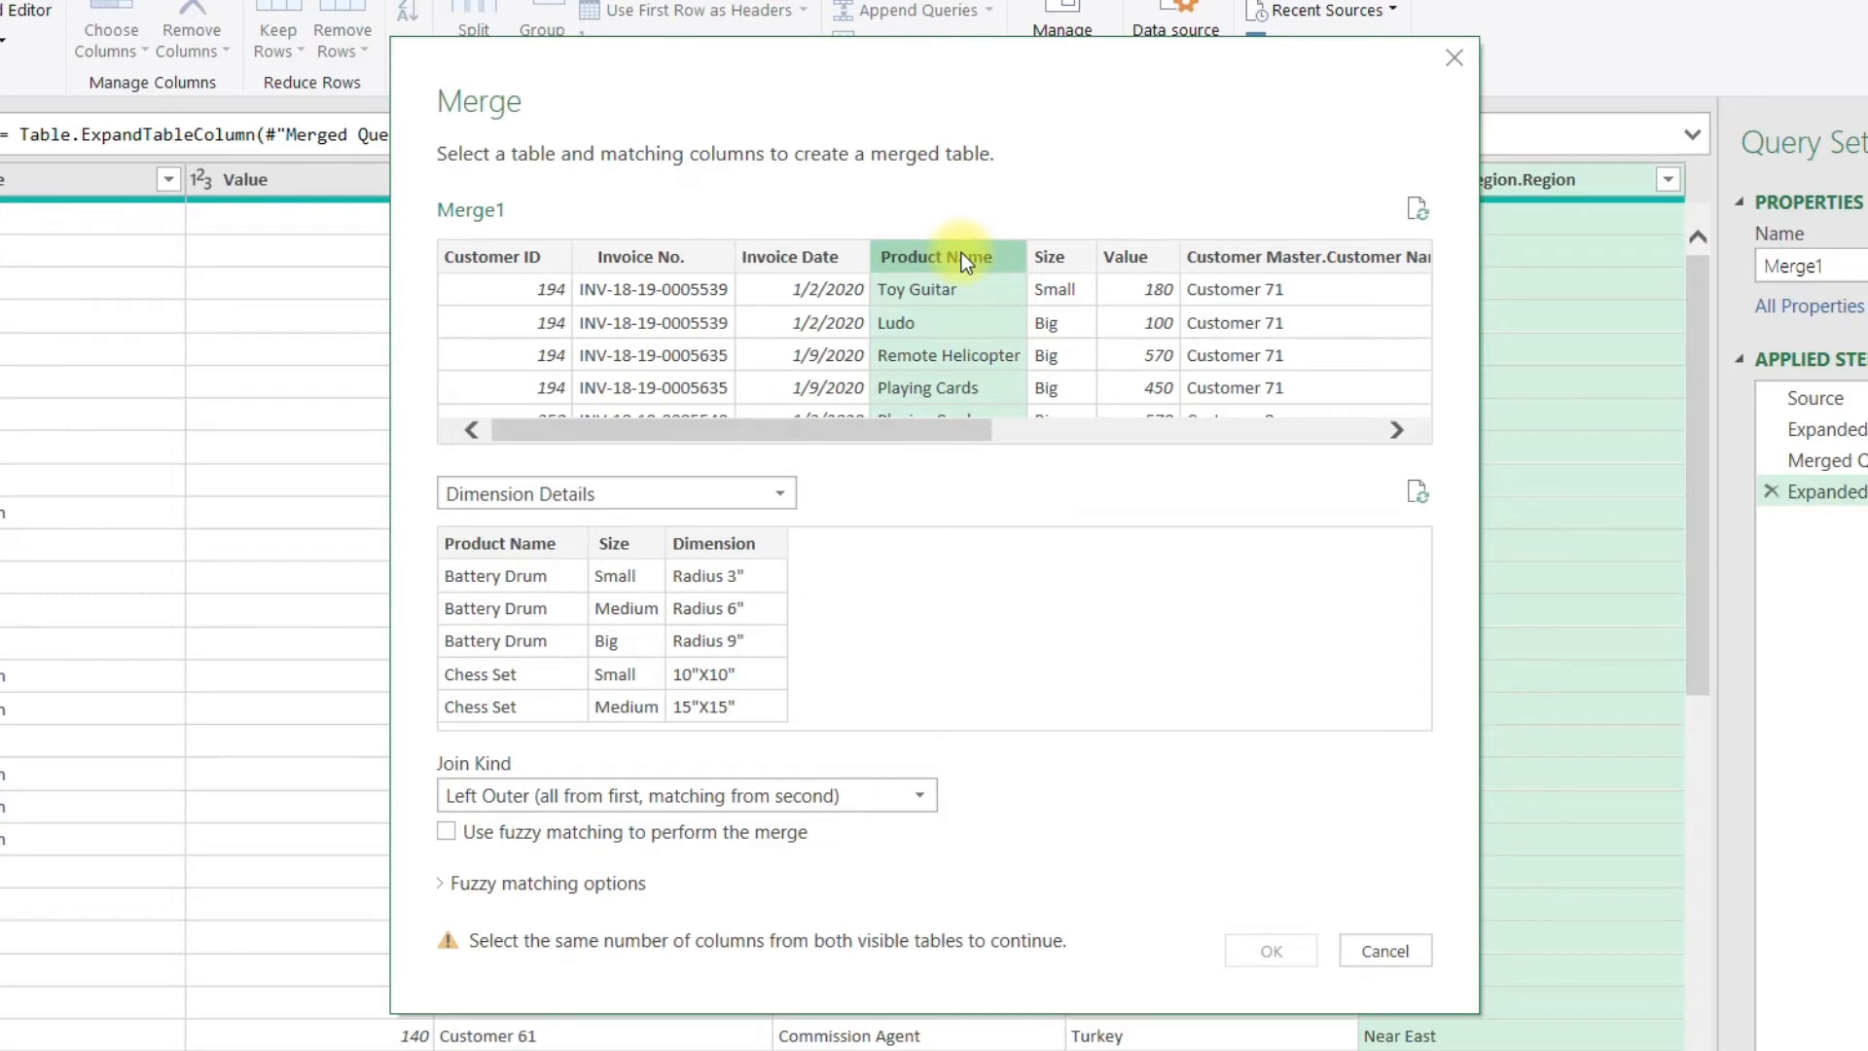
{"action": "left_click", "coordinate": [1060, 256], "text": "ctrl"}
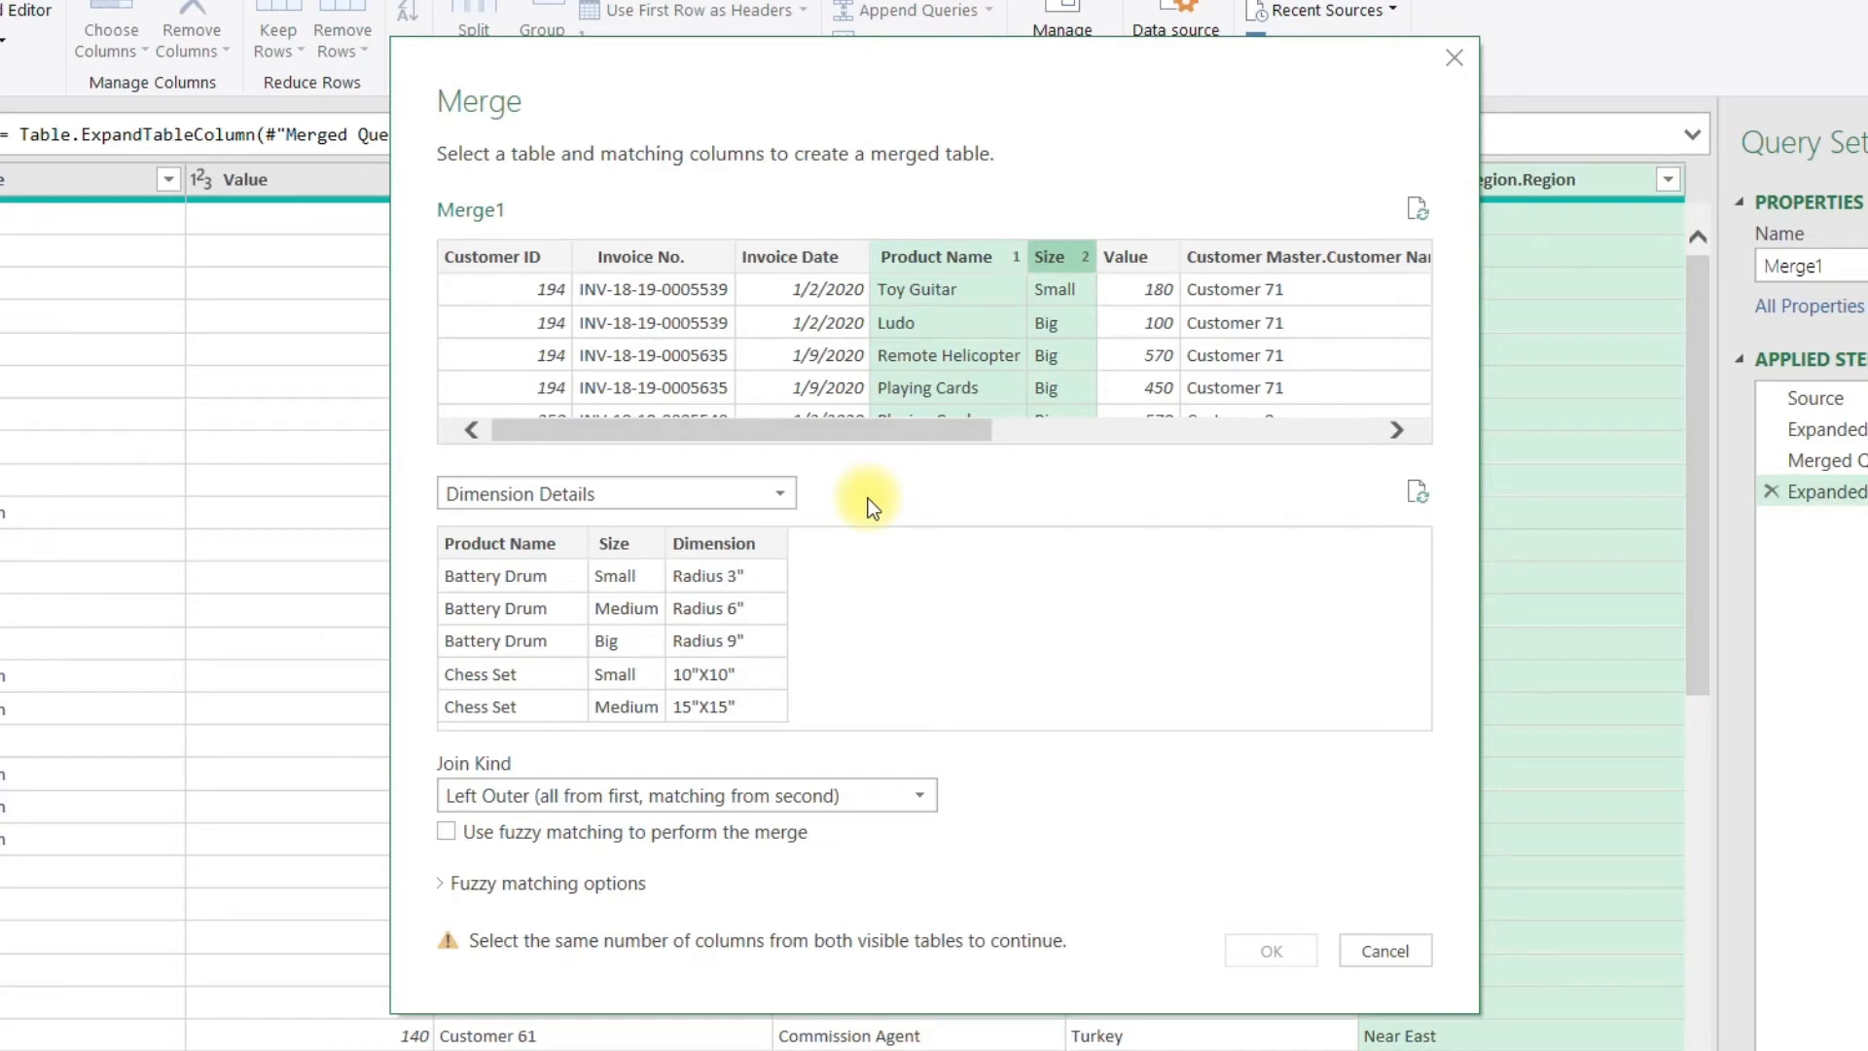
{"action": "left_click", "coordinate": [569, 546]}
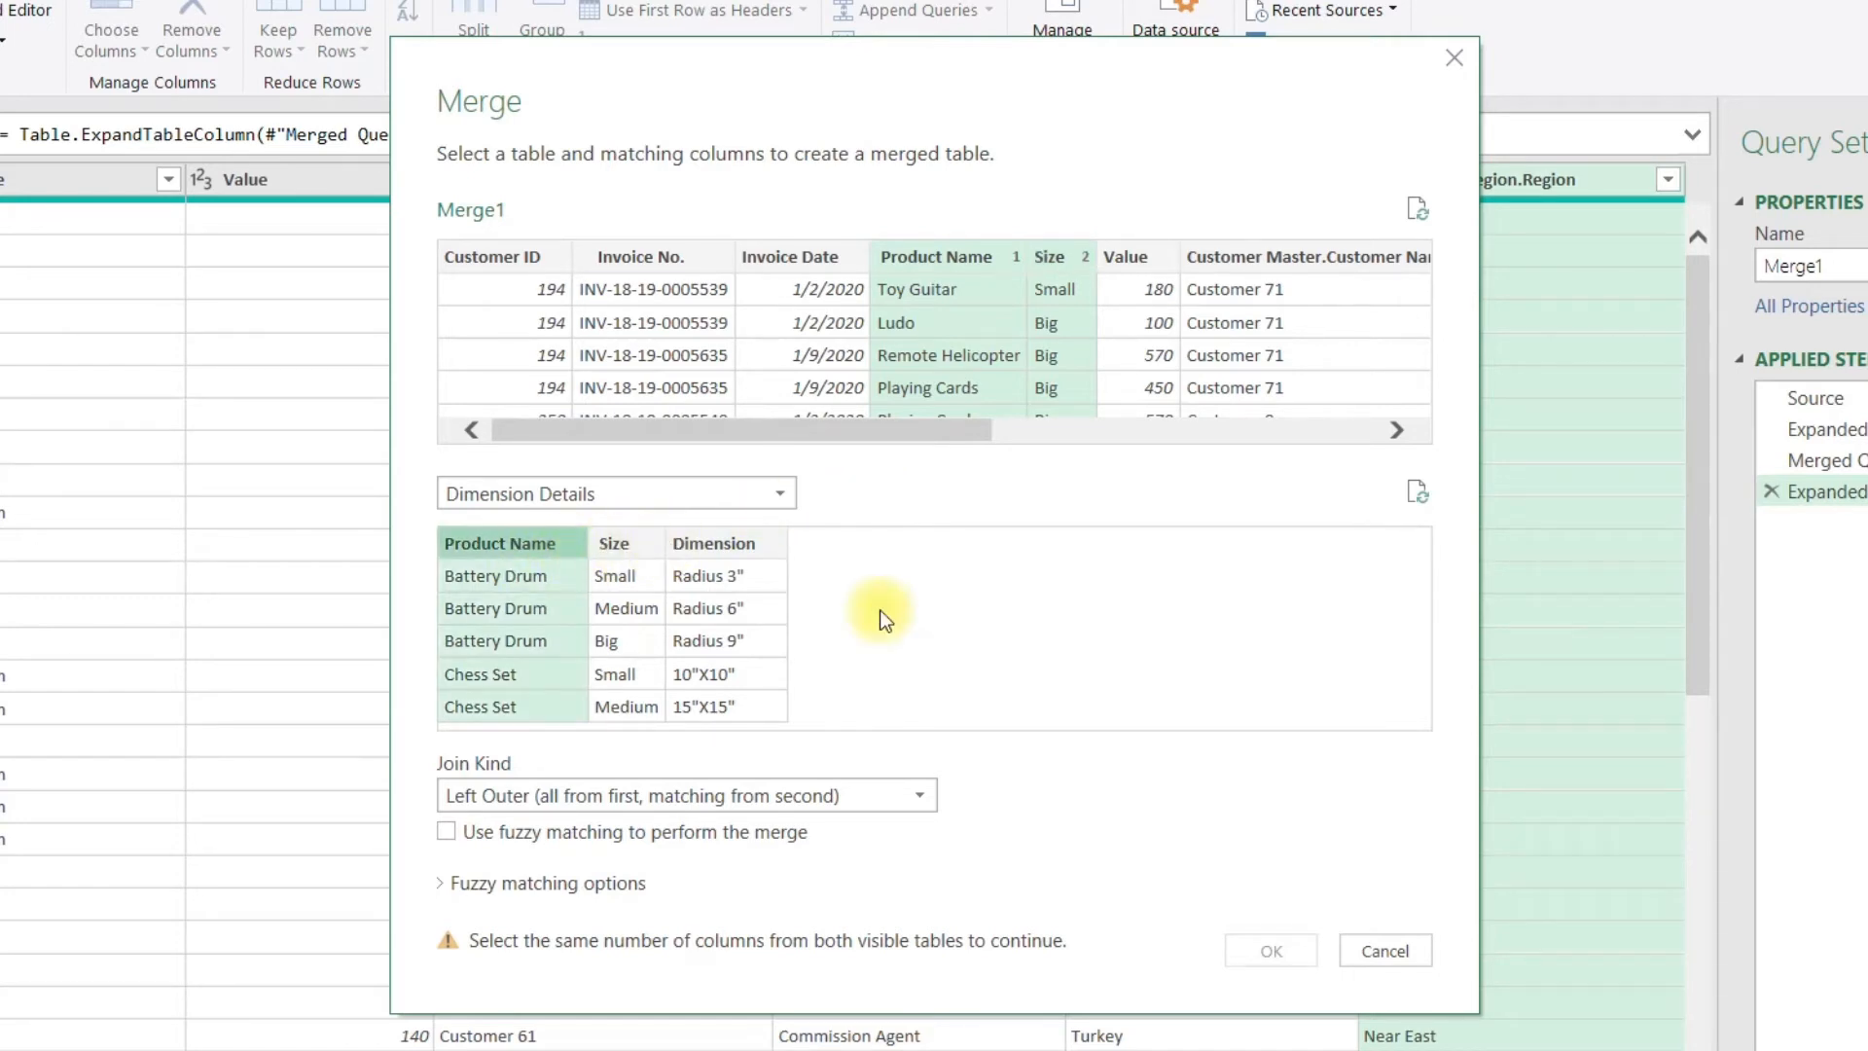
{"action": "left_click", "coordinate": [631, 550], "text": "ctrl"}
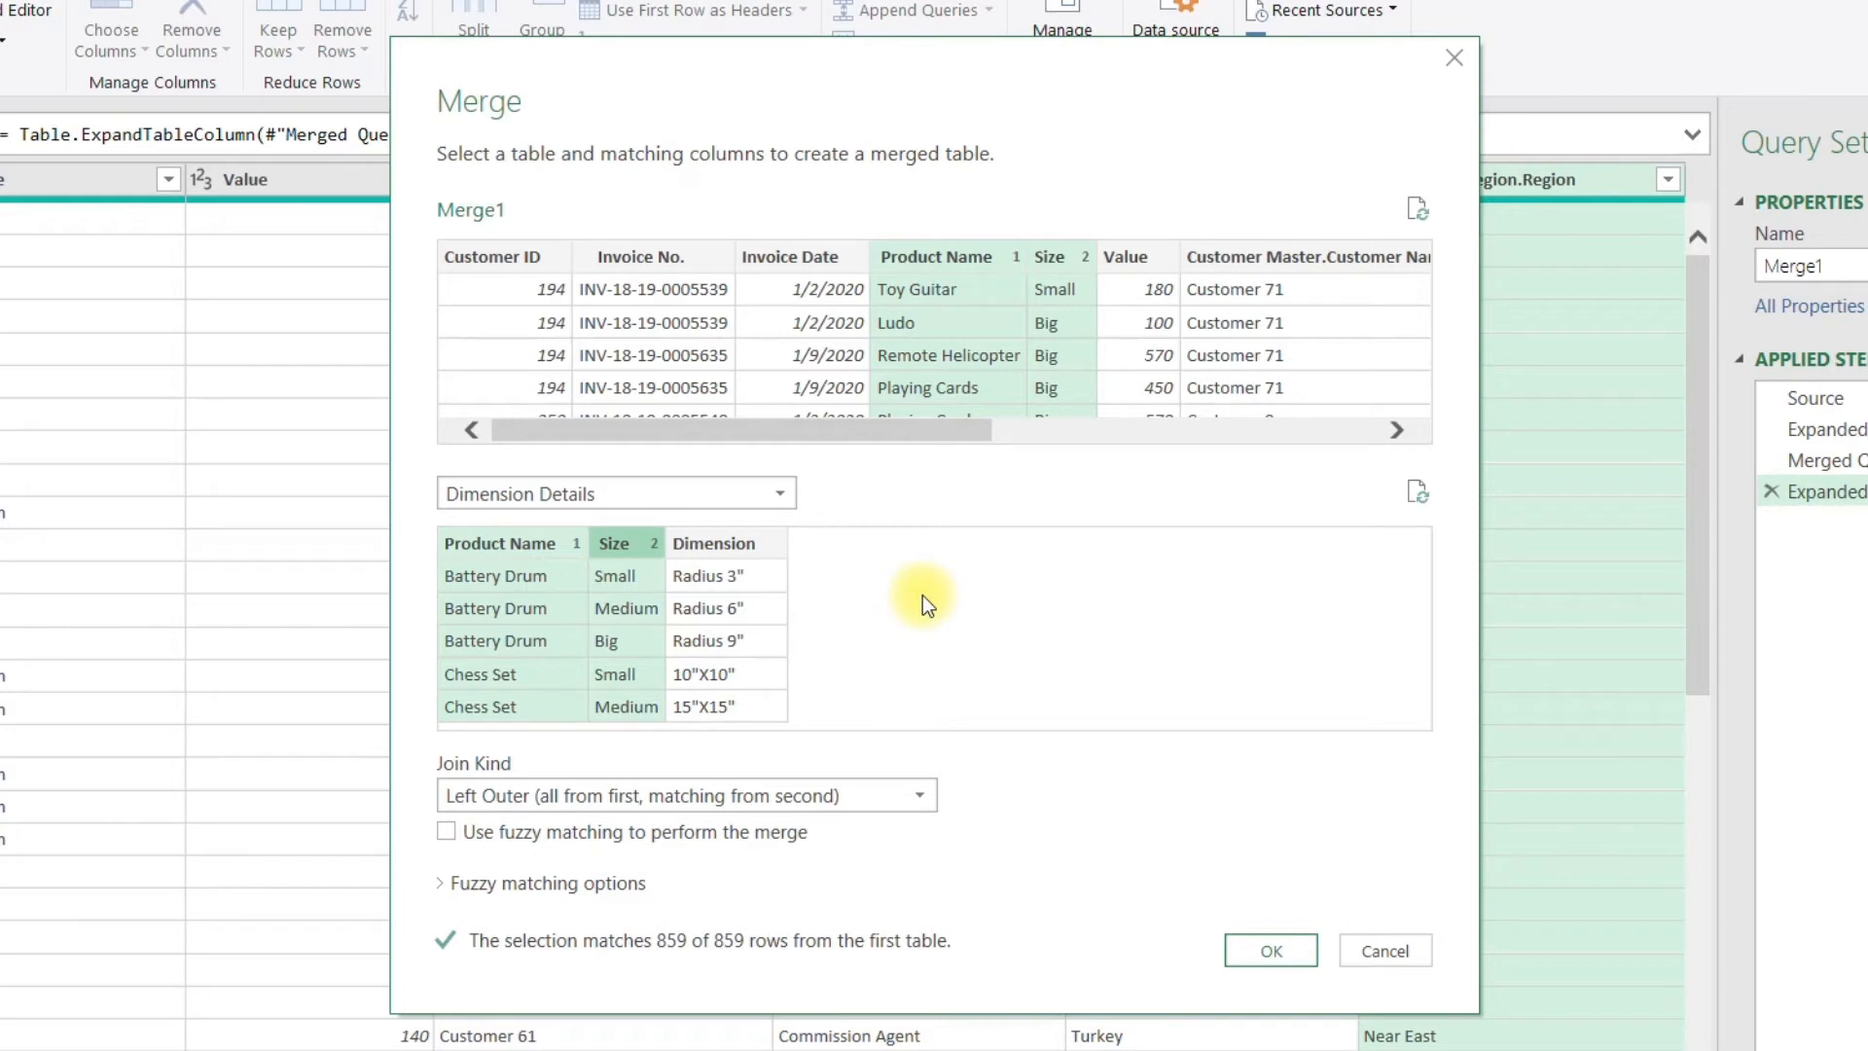
- Try selecting Size before Product Name as the matching columns in the Dimension Details table
{"action": "left_click", "coordinate": [715, 545]}
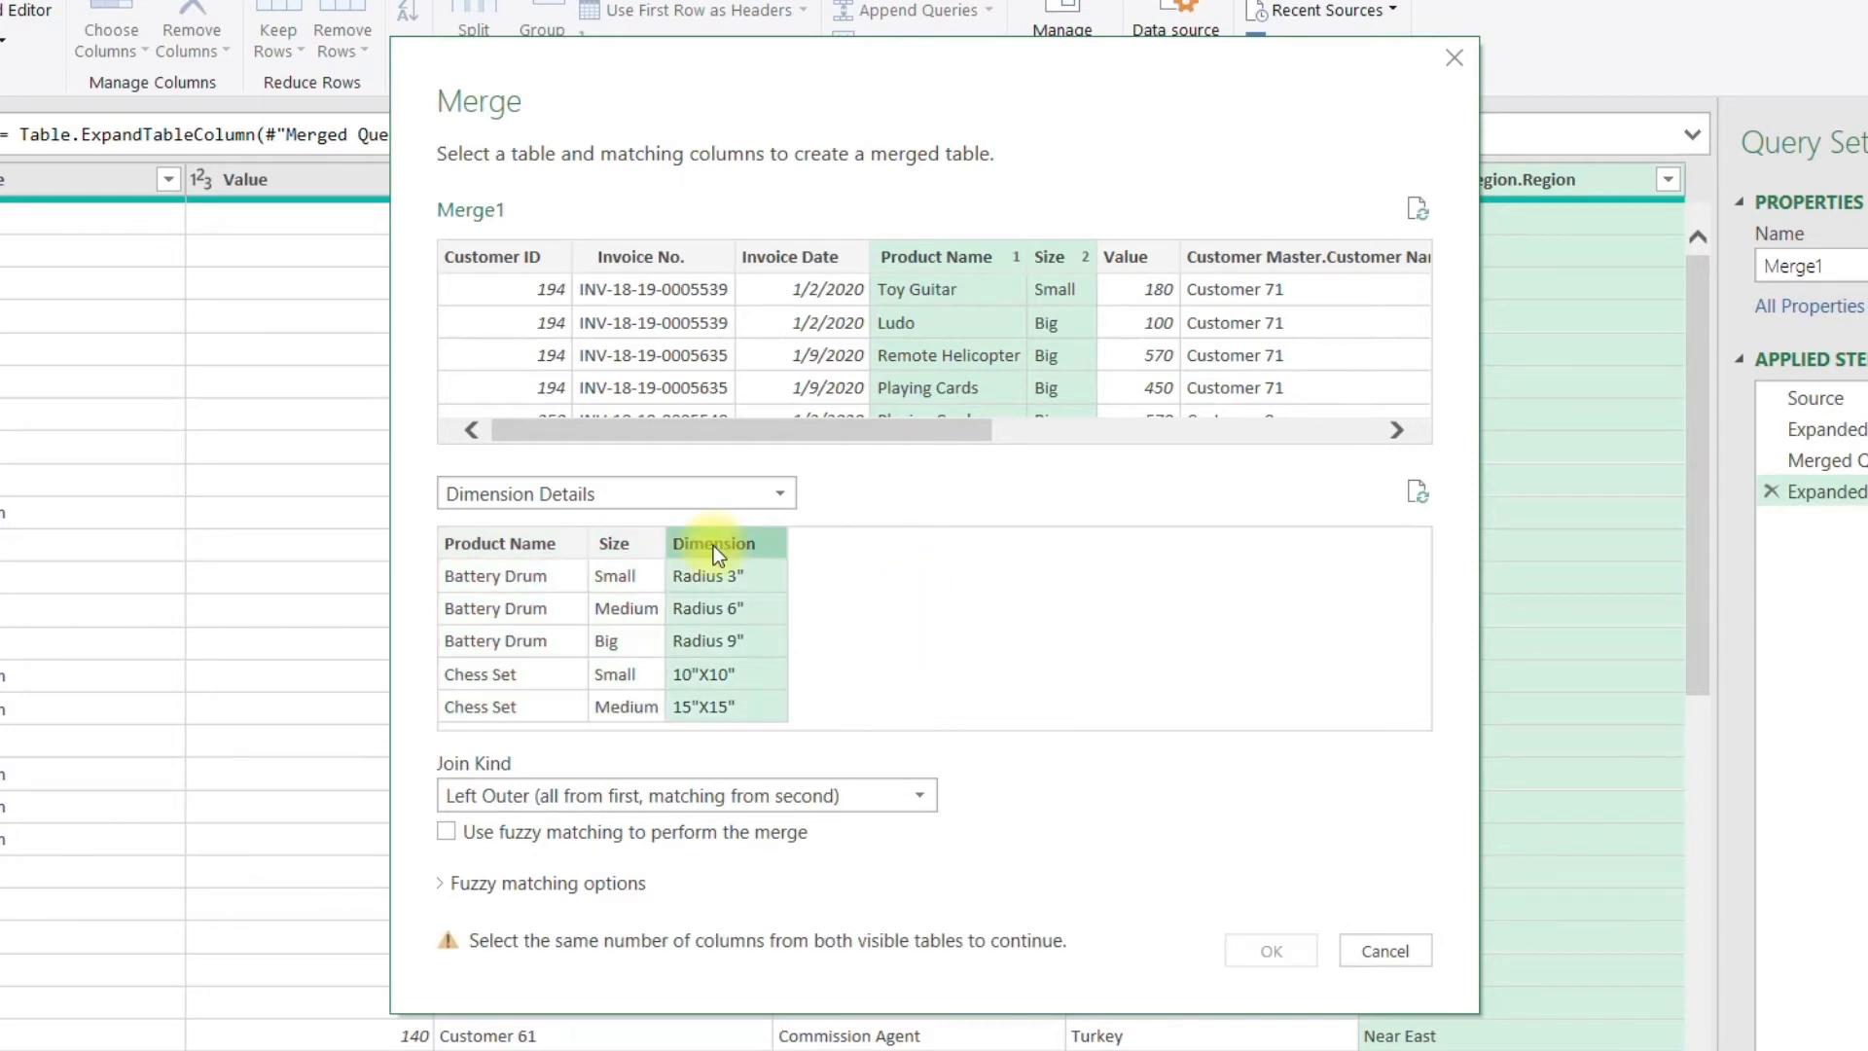
{"action": "left_click", "coordinate": [633, 547]}
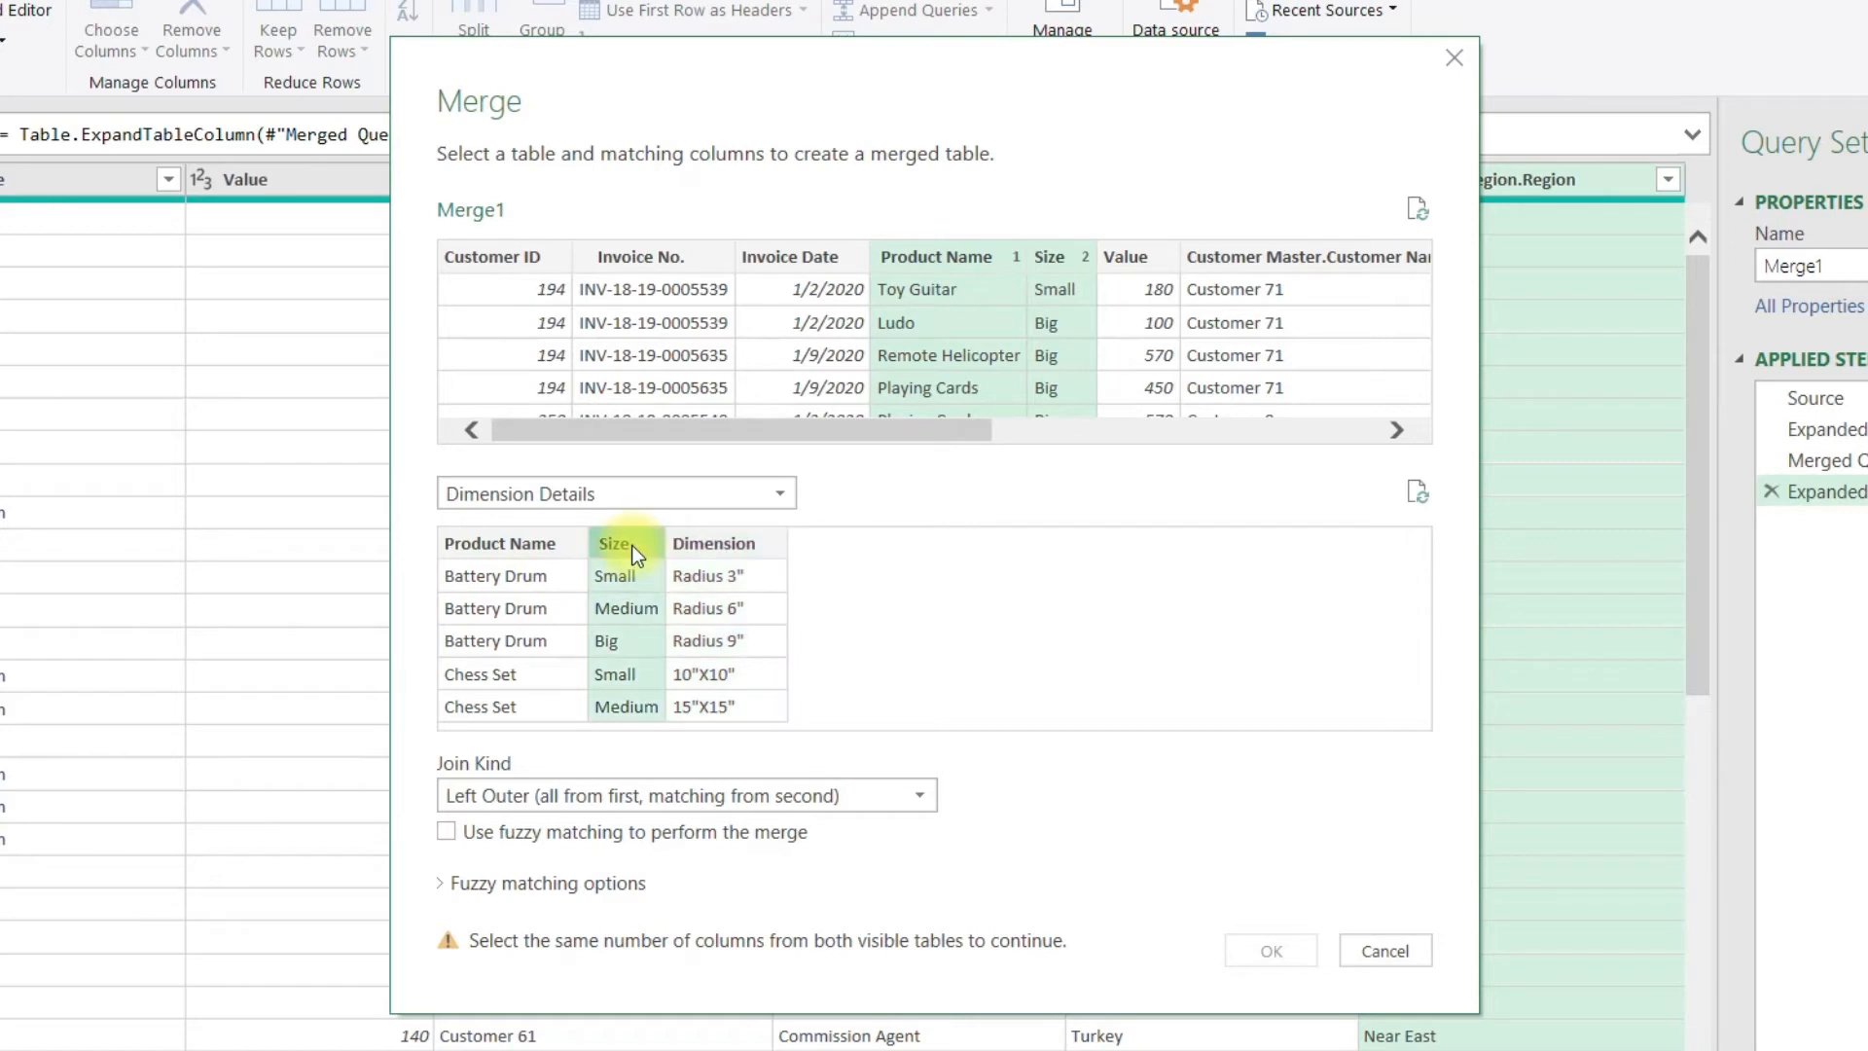
{"action": "left_click", "coordinate": [549, 547], "text": "ctrl"}
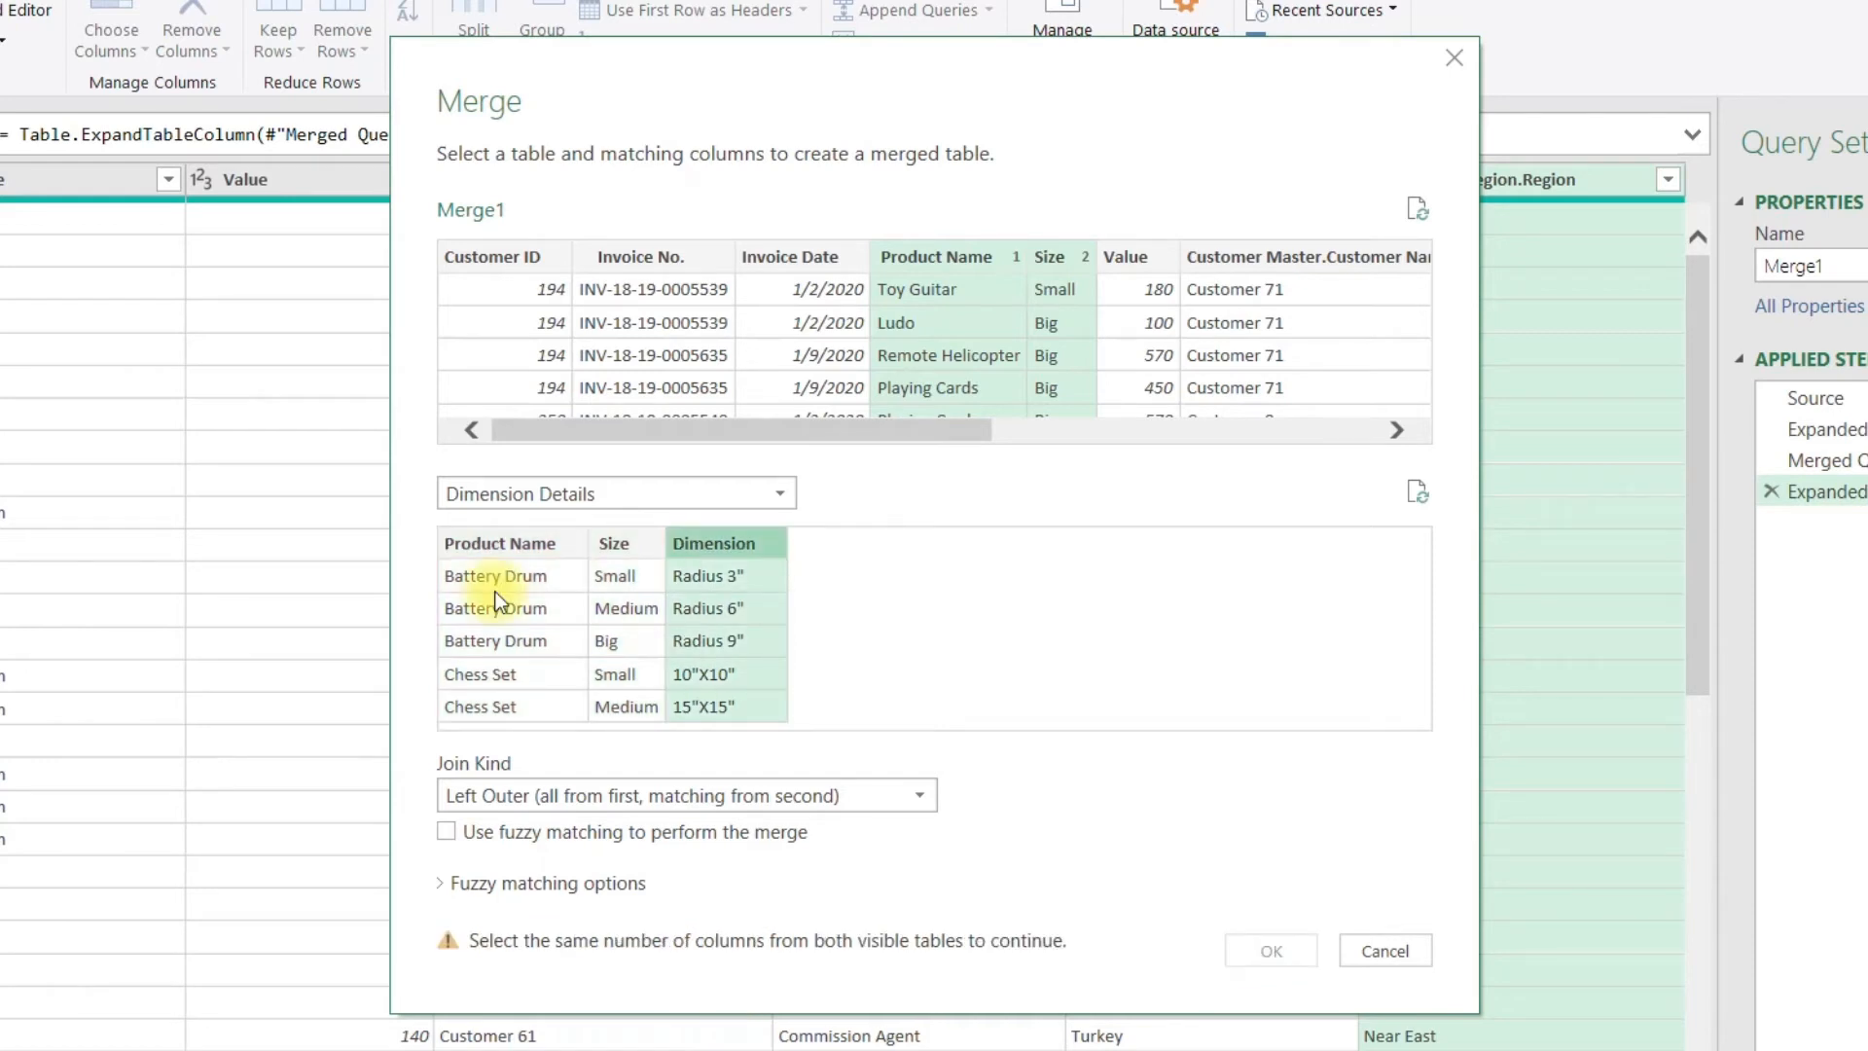
- Select Product Name, followed by Size, in the Dimension Details table and create the merge with a Left Outer join
{"action": "left_click", "coordinate": [514, 544]}
{"action": "left_click", "coordinate": [622, 543], "text": "ctrl"}
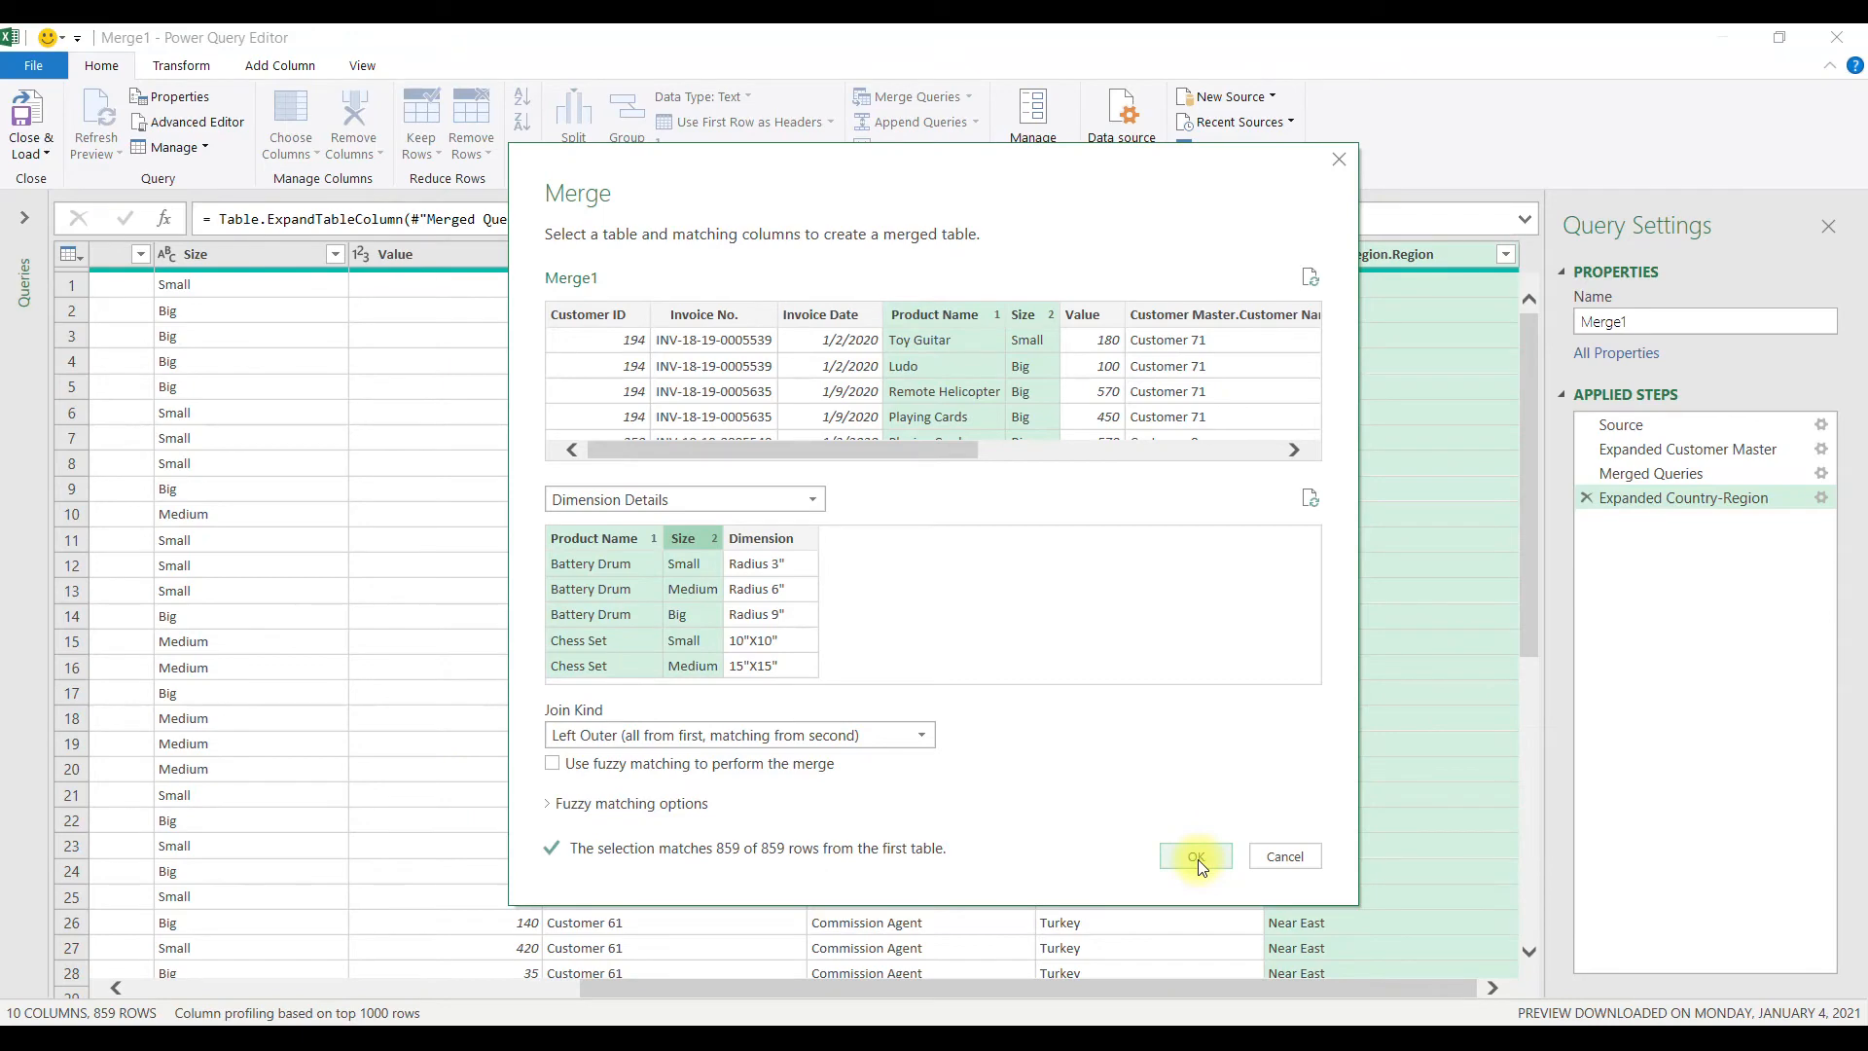
{"action": "left_click", "coordinate": [1197, 857]}
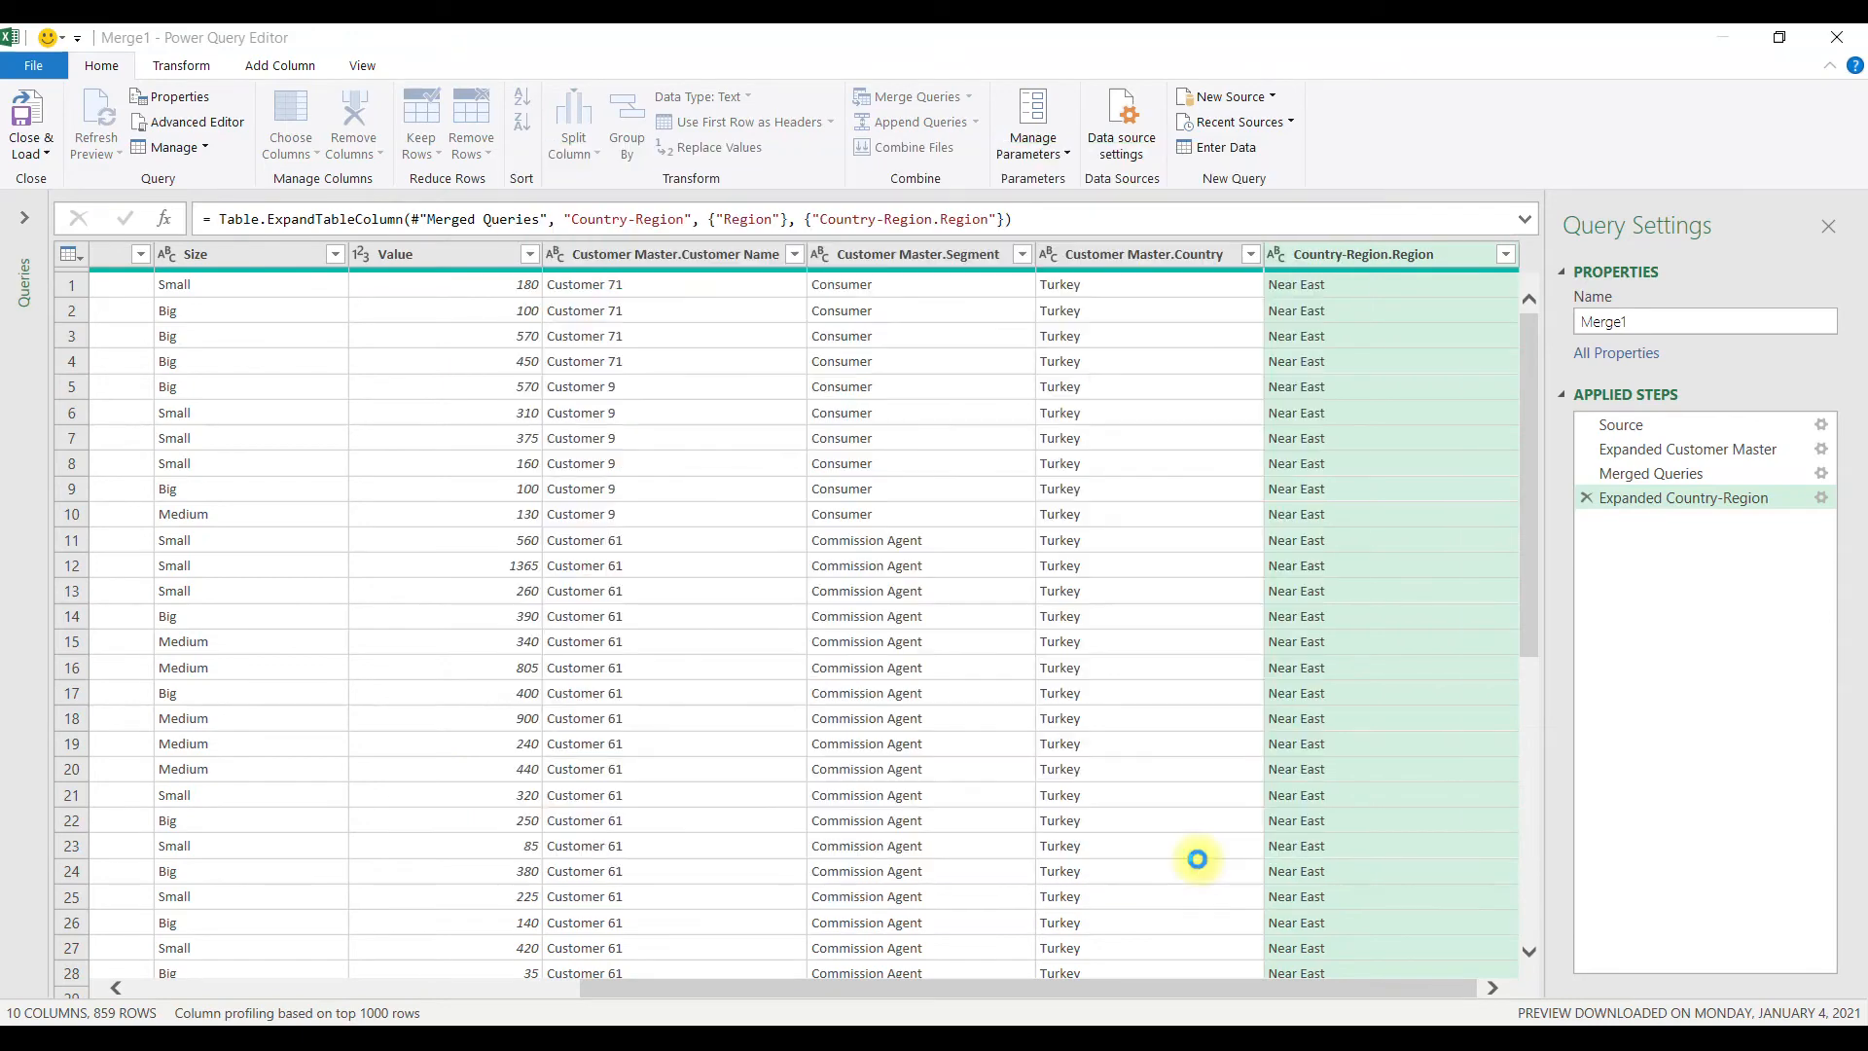
- Expand the Dimension Details column to only the Dimension field, keeping the original column name as prefix
{"action": "left_click", "coordinate": [1506, 254]}
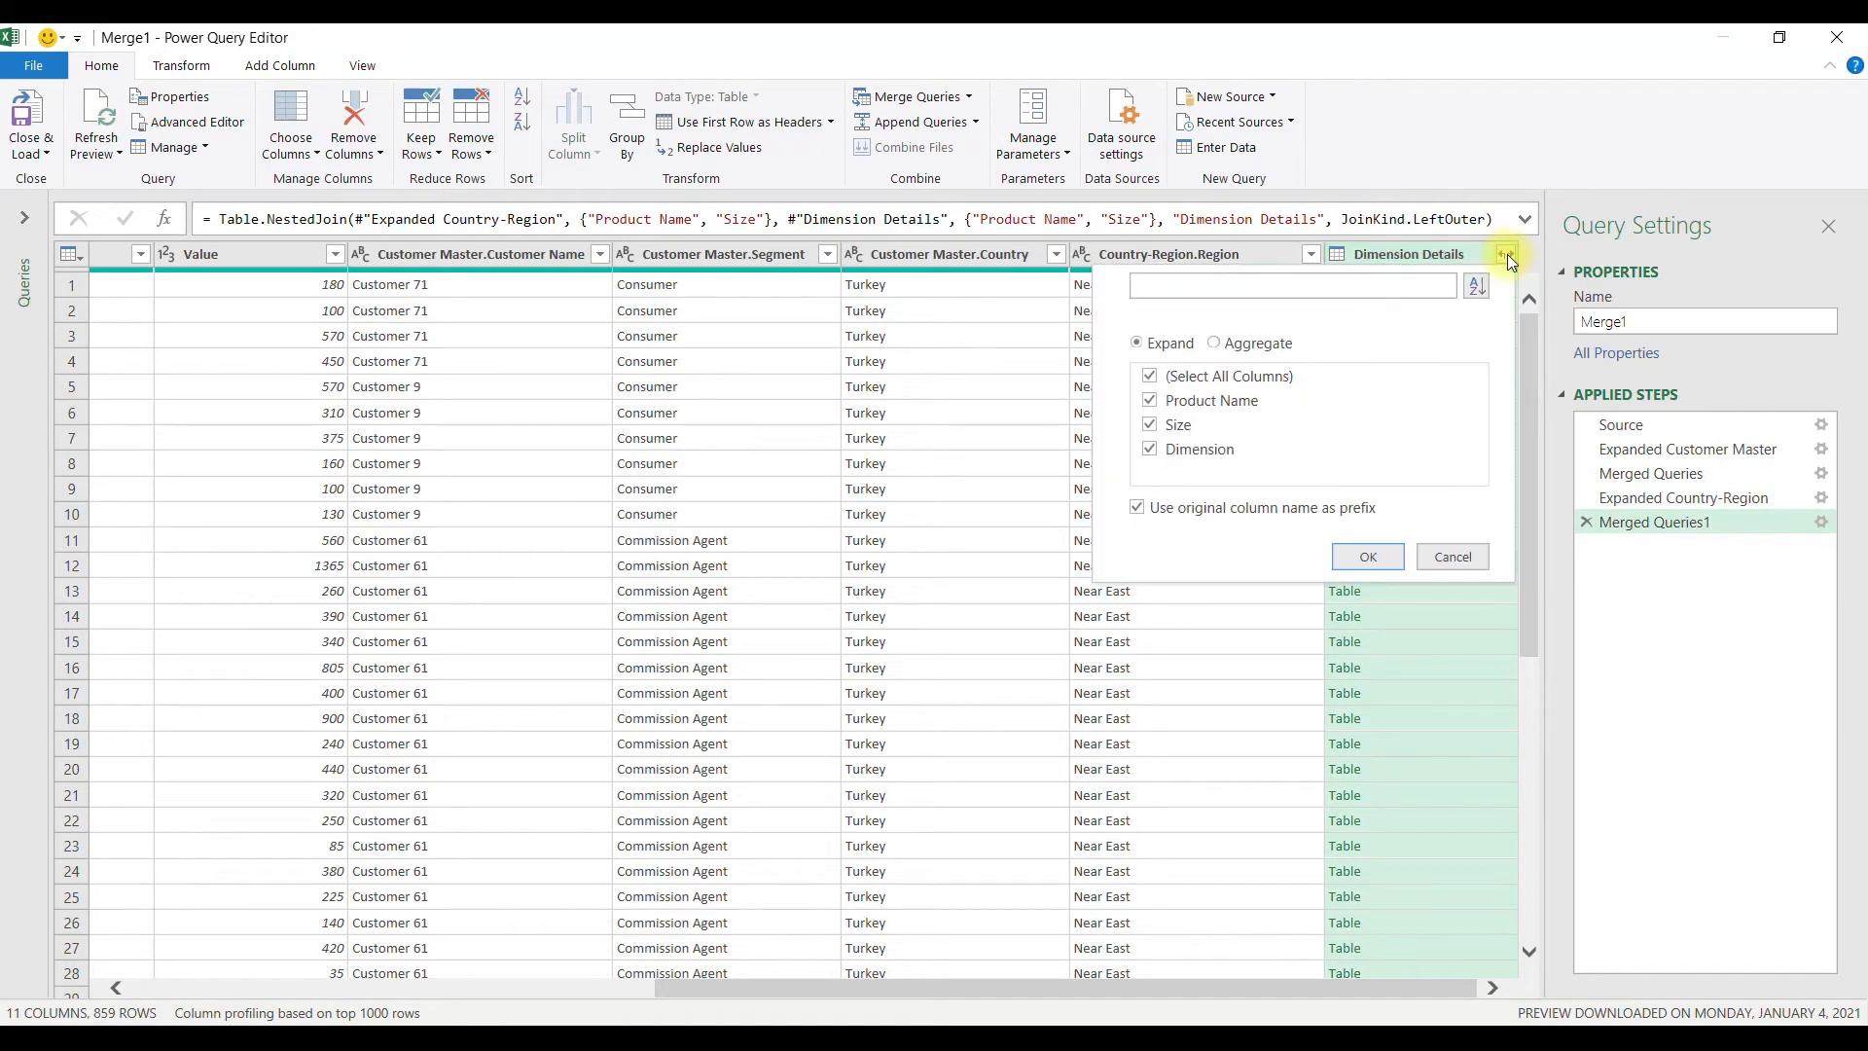
{"action": "left_click", "coordinate": [1150, 377]}
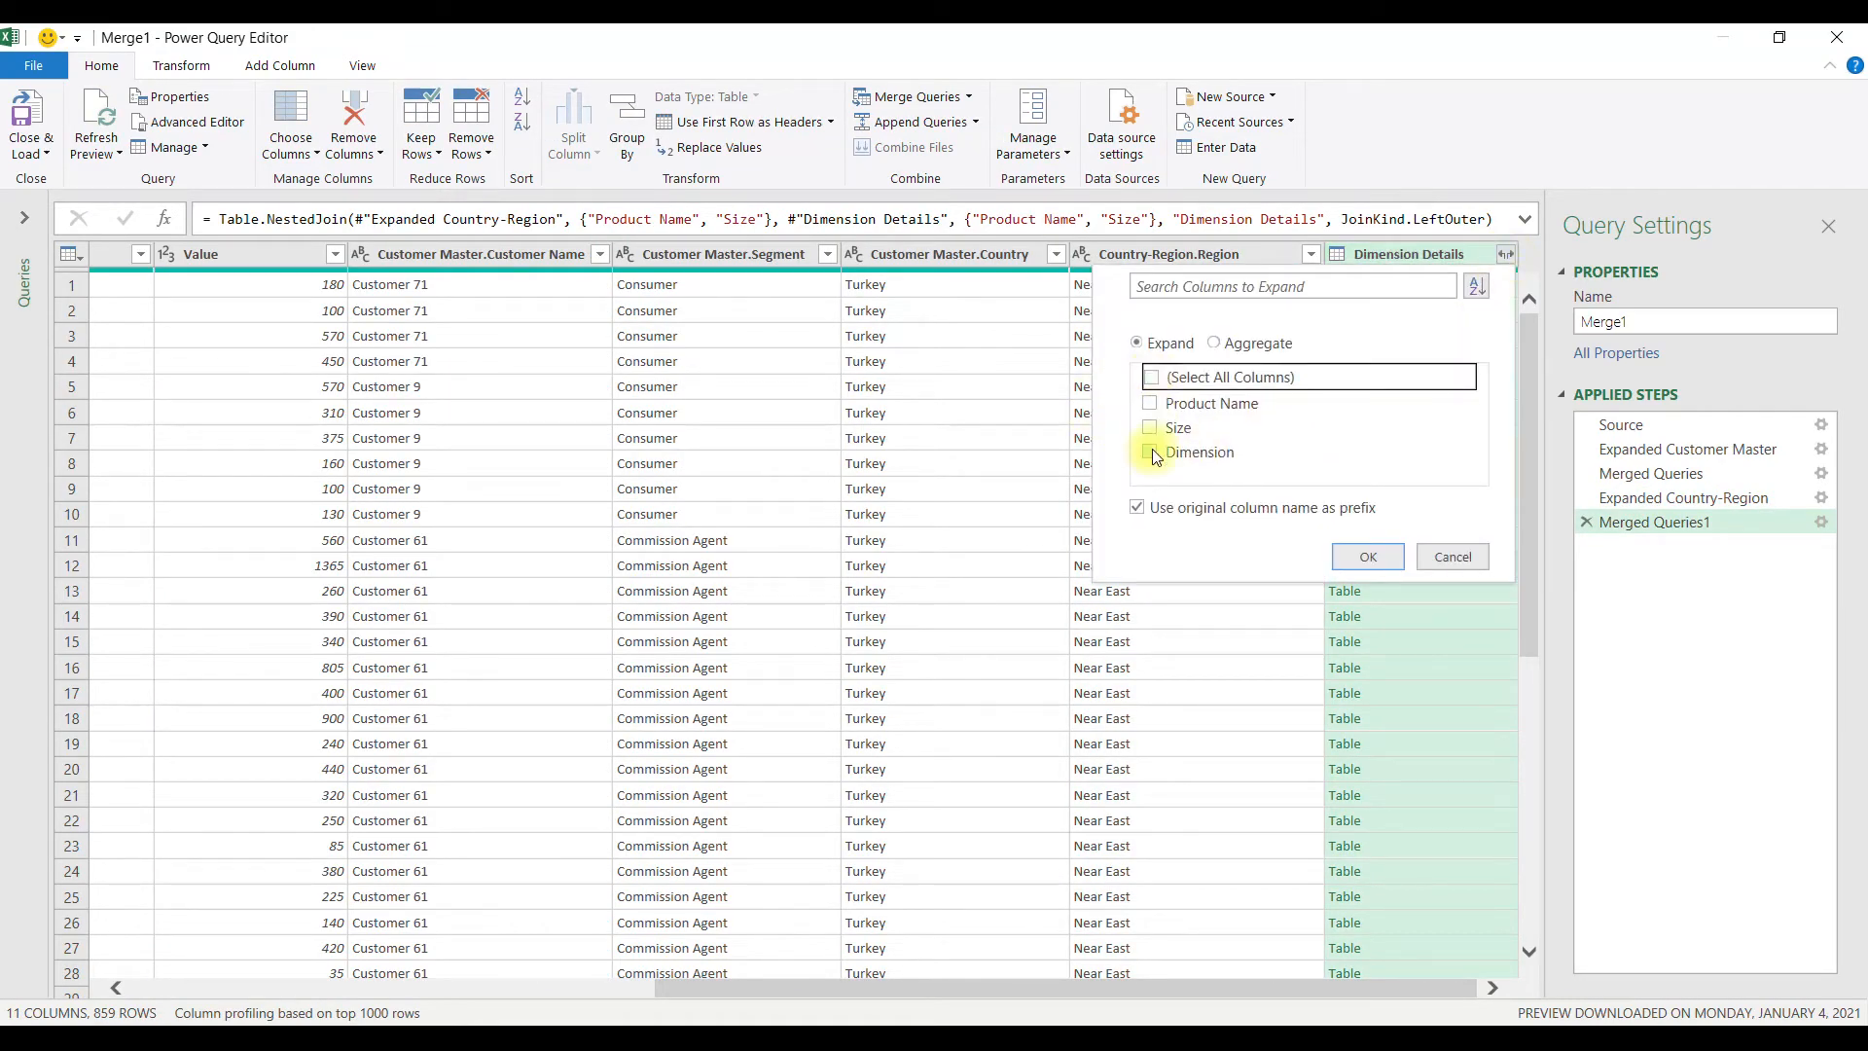
{"action": "left_click", "coordinate": [1152, 453]}
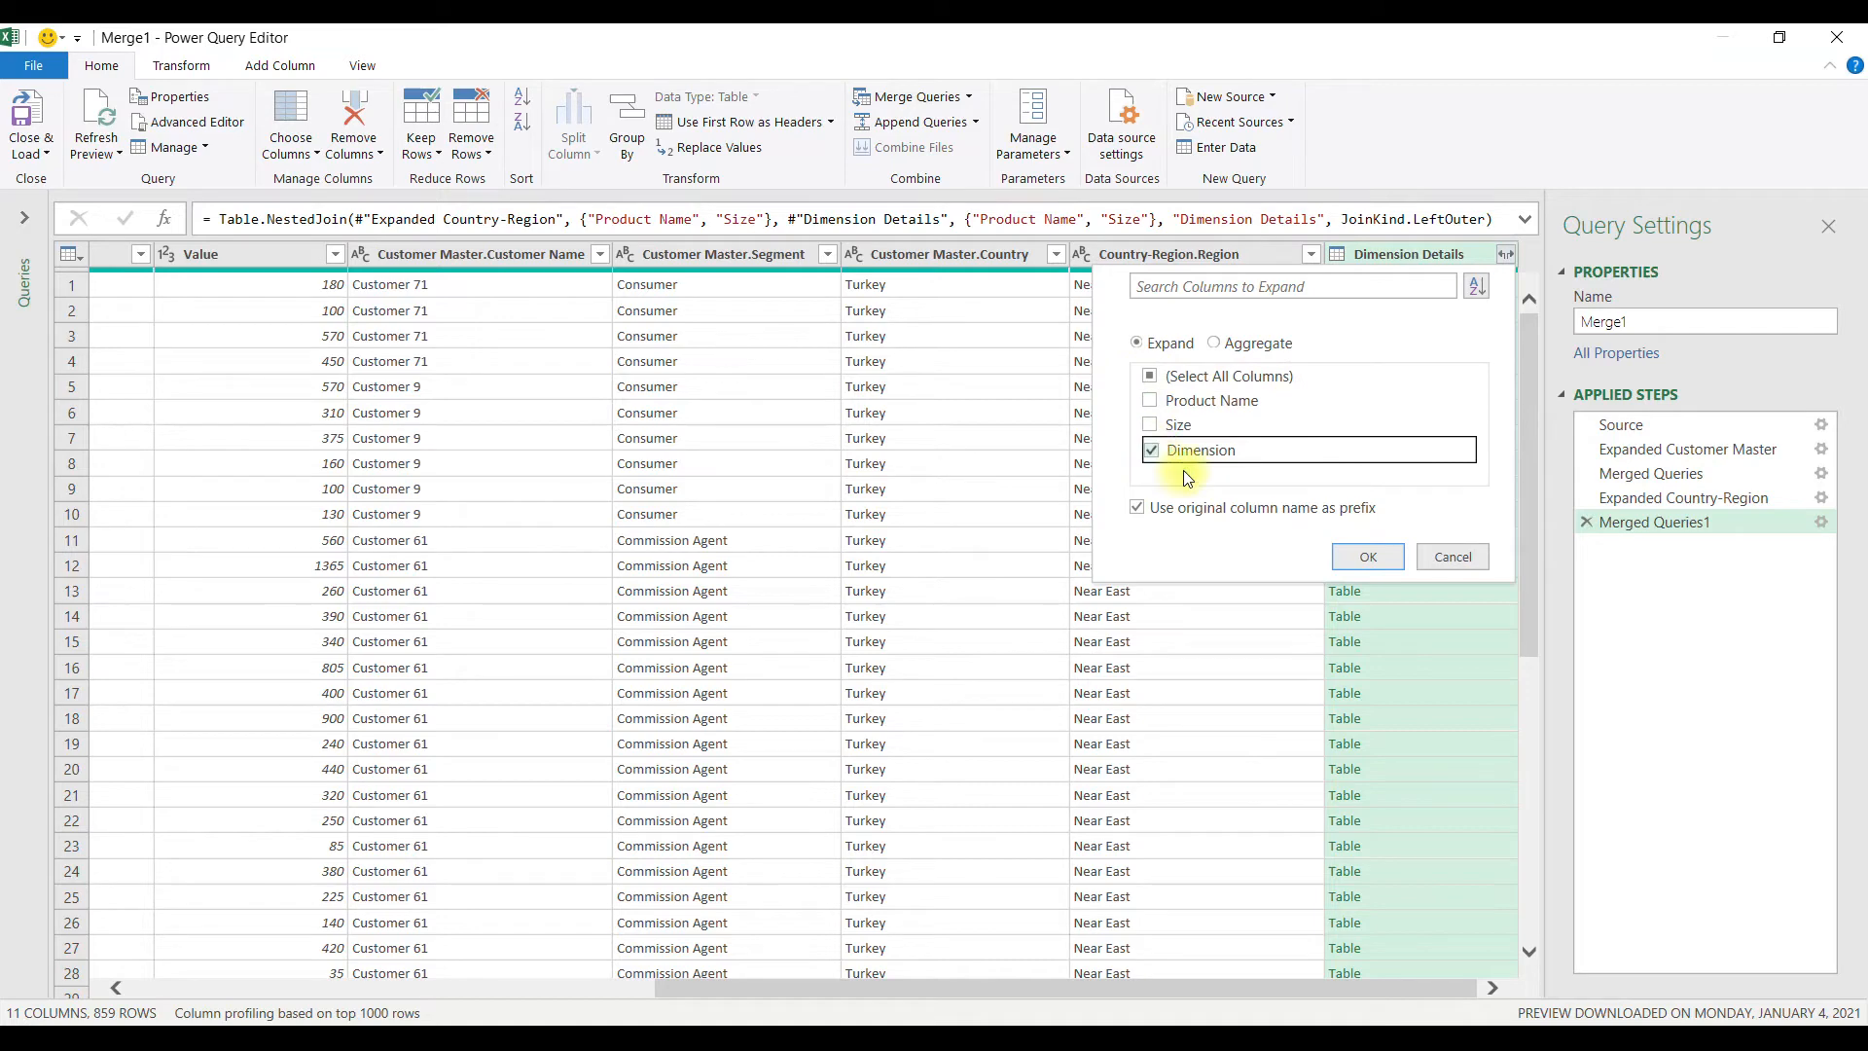
{"action": "left_click", "coordinate": [1370, 556]}
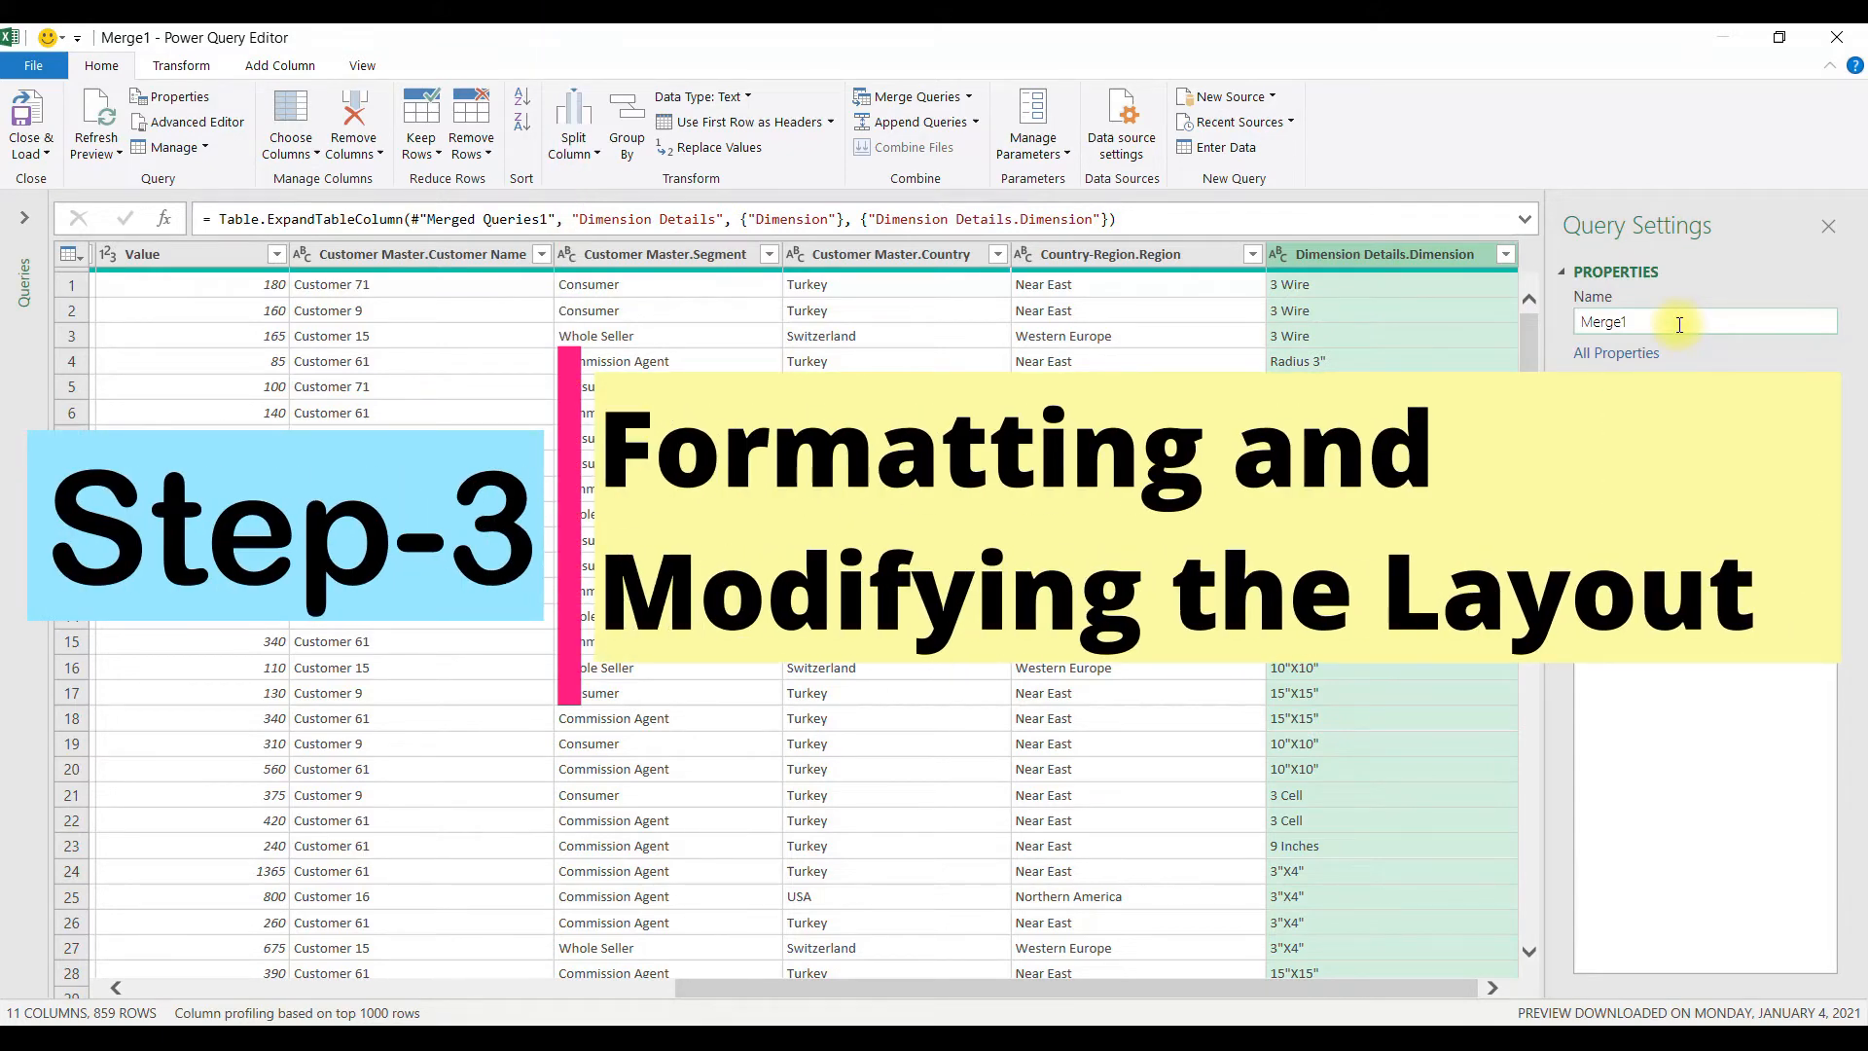
- Rename the merged query as Sales Report
{"action": "left_click_drag", "start_coordinate": [1678, 324], "coordinate": [1578, 330]}
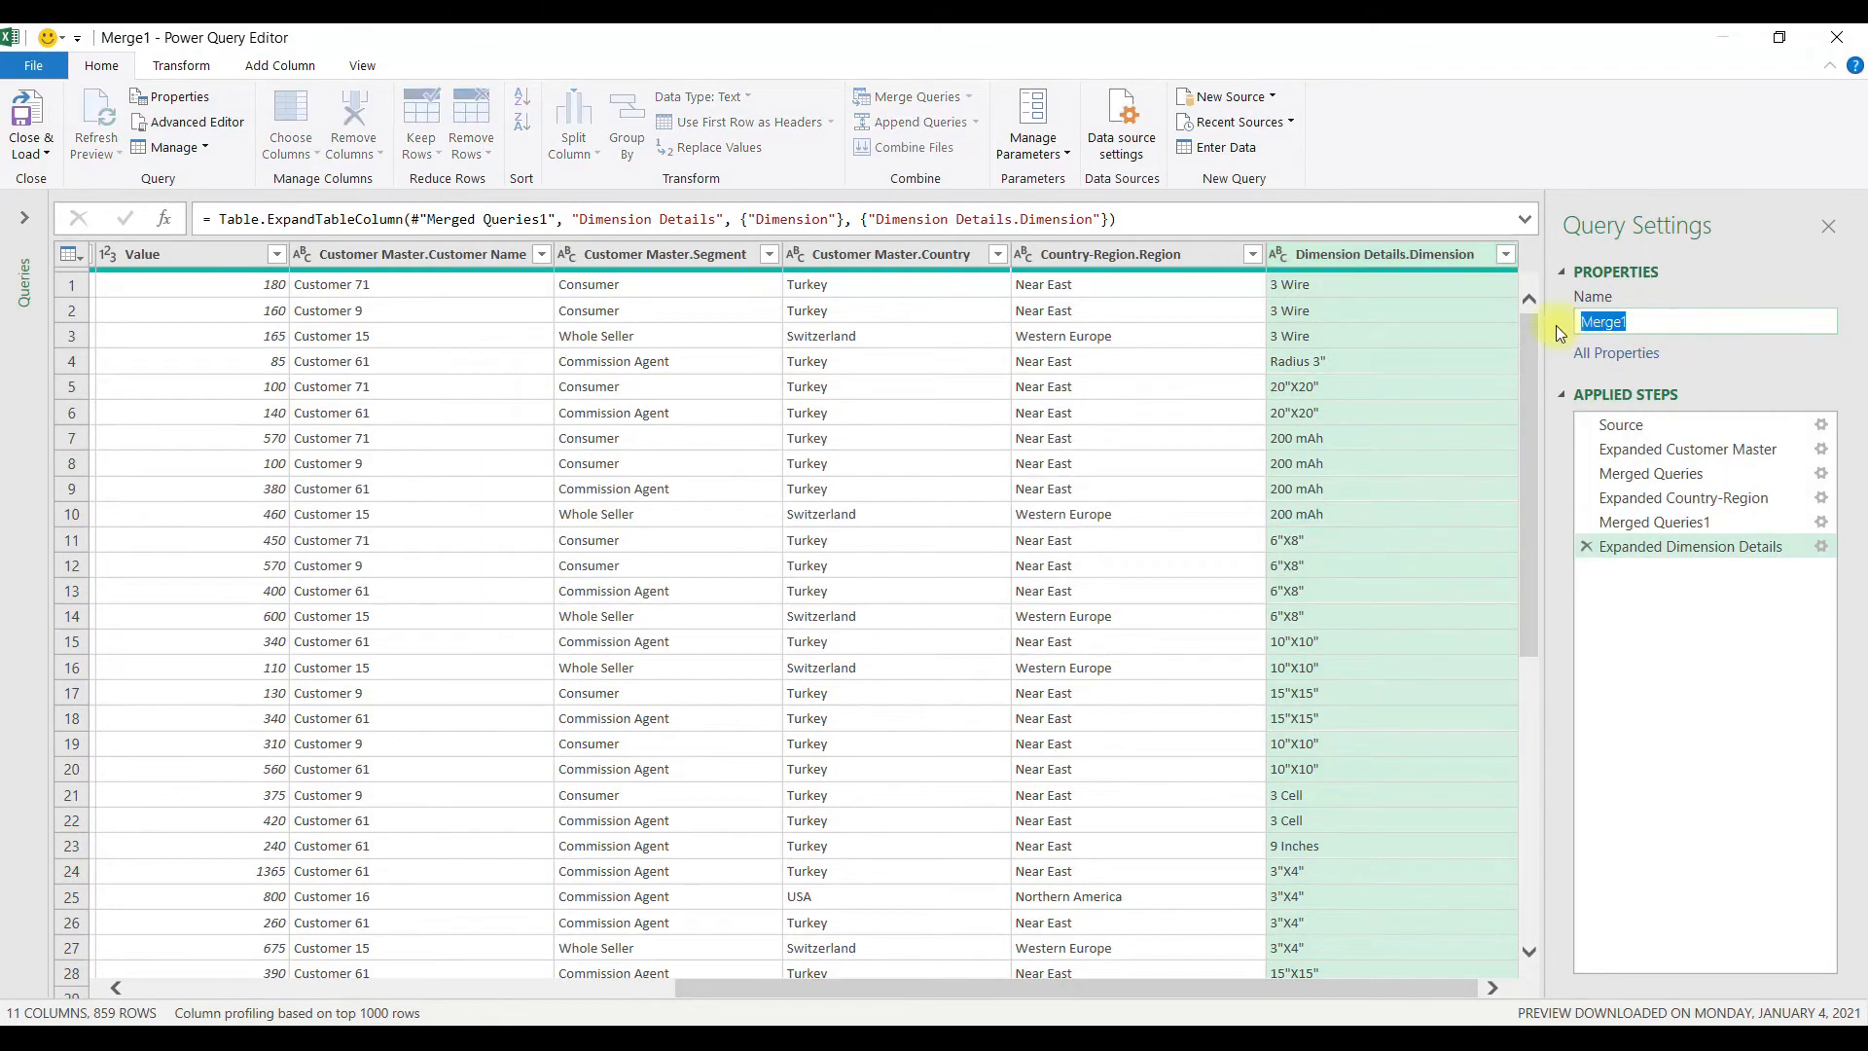
{"action": "type", "text": "Sales Report"}
{"action": "key", "text": "Return"}
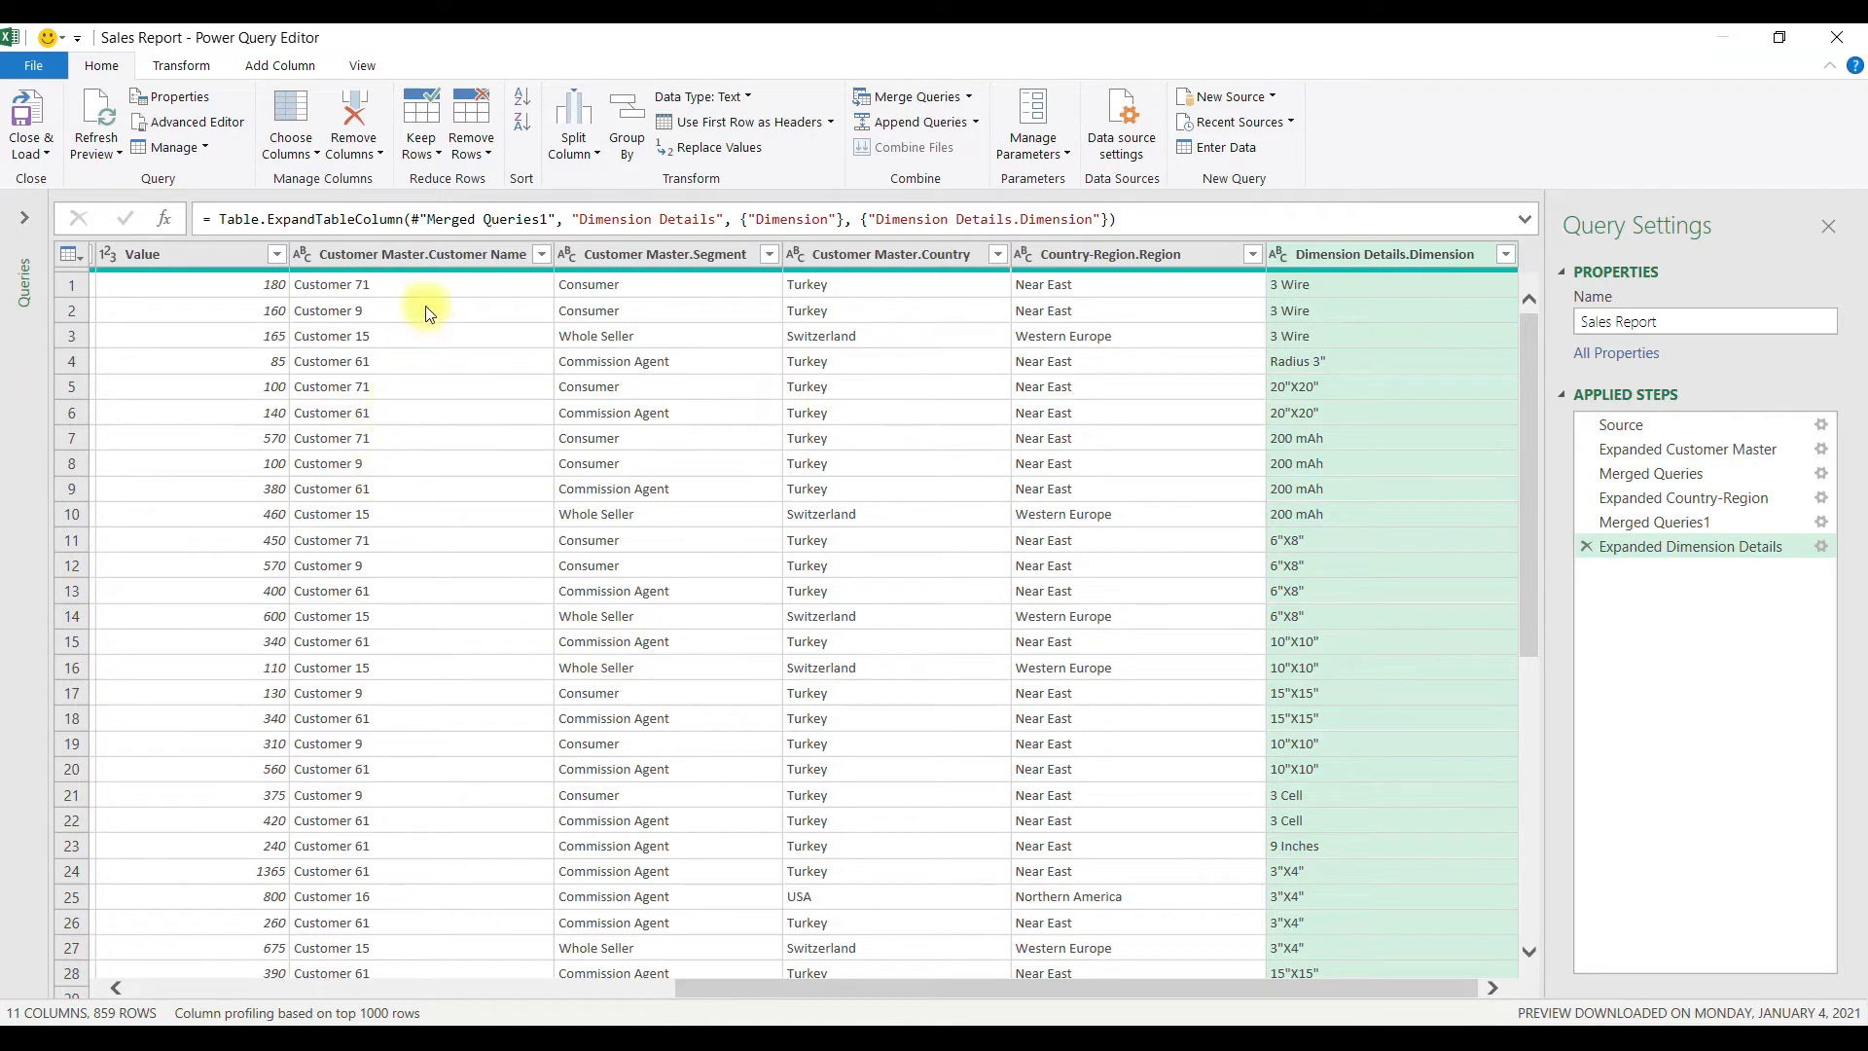
- Move the Customer Name, Segment, Country and Region columns, in that order, directly after the Customer ID column
{"action": "left_click_drag", "start_coordinate": [453, 254], "coordinate": [355, 302]}
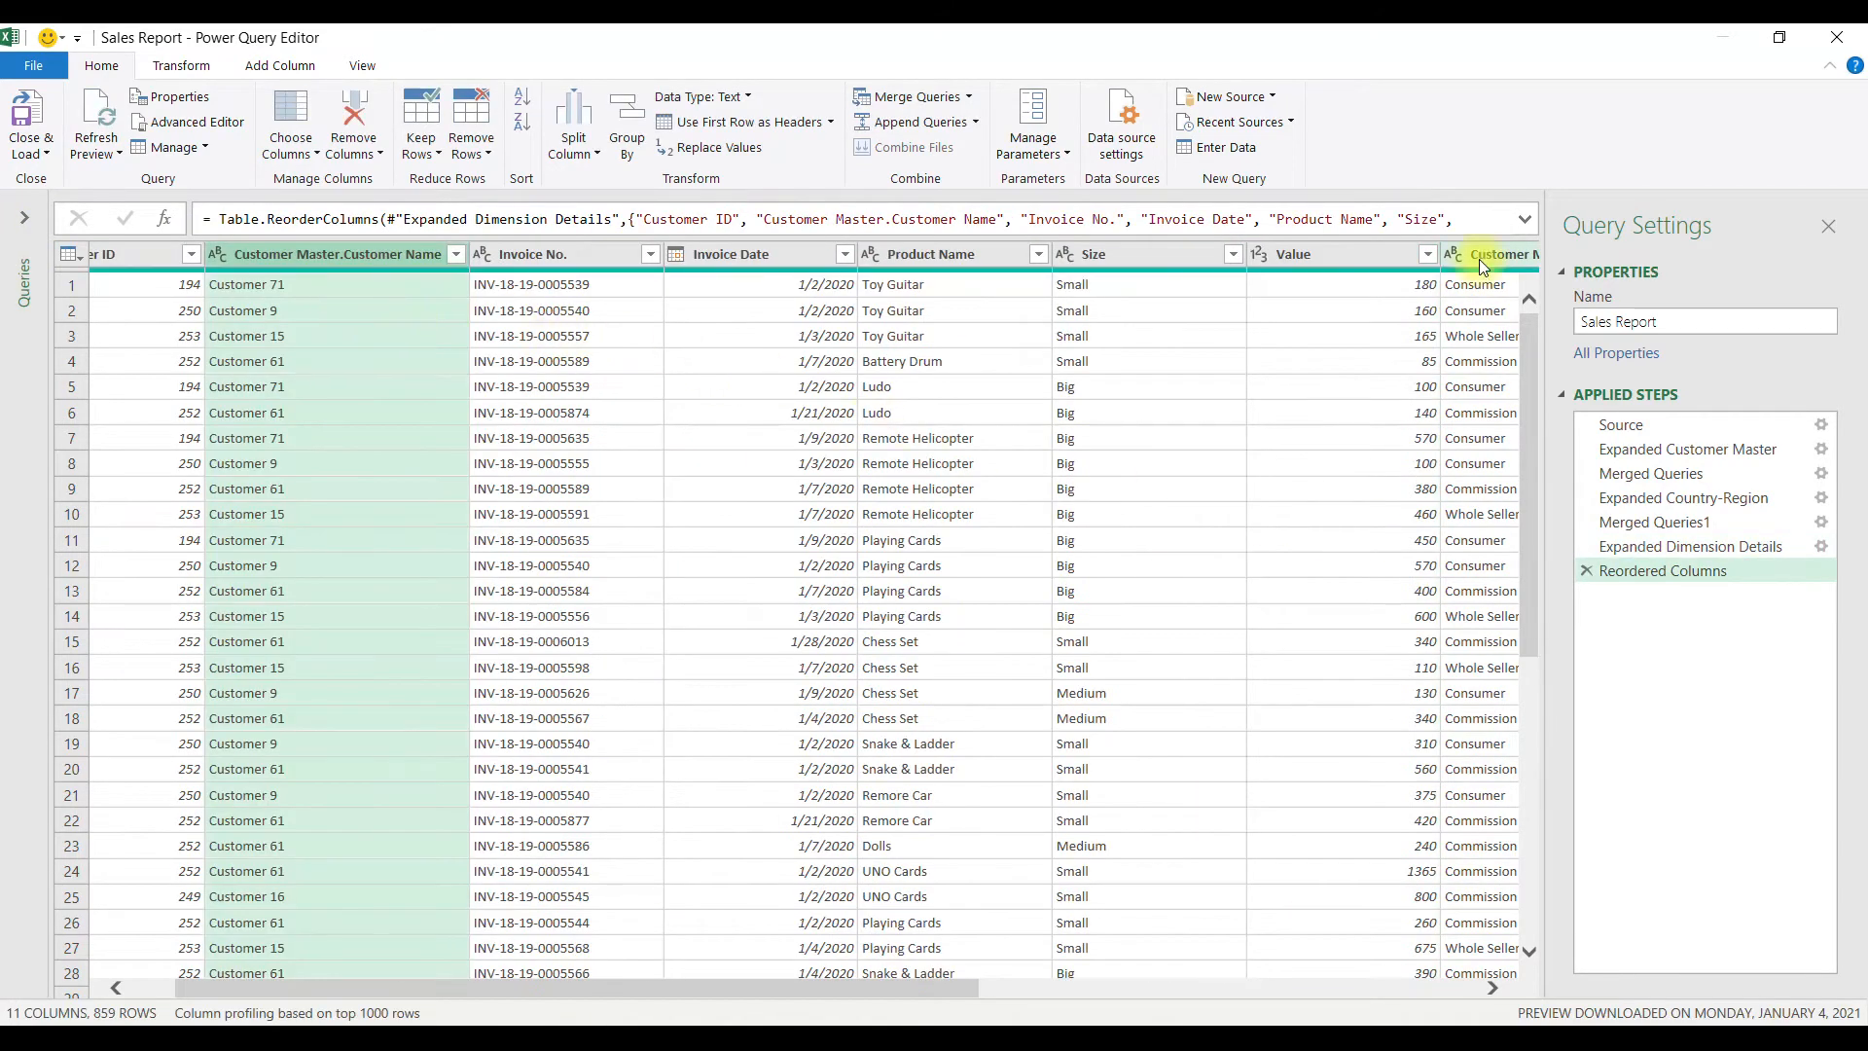
{"action": "left_click", "coordinate": [1479, 259]}
{"action": "left_click_drag", "start_coordinate": [1277, 253], "coordinate": [253, 334]}
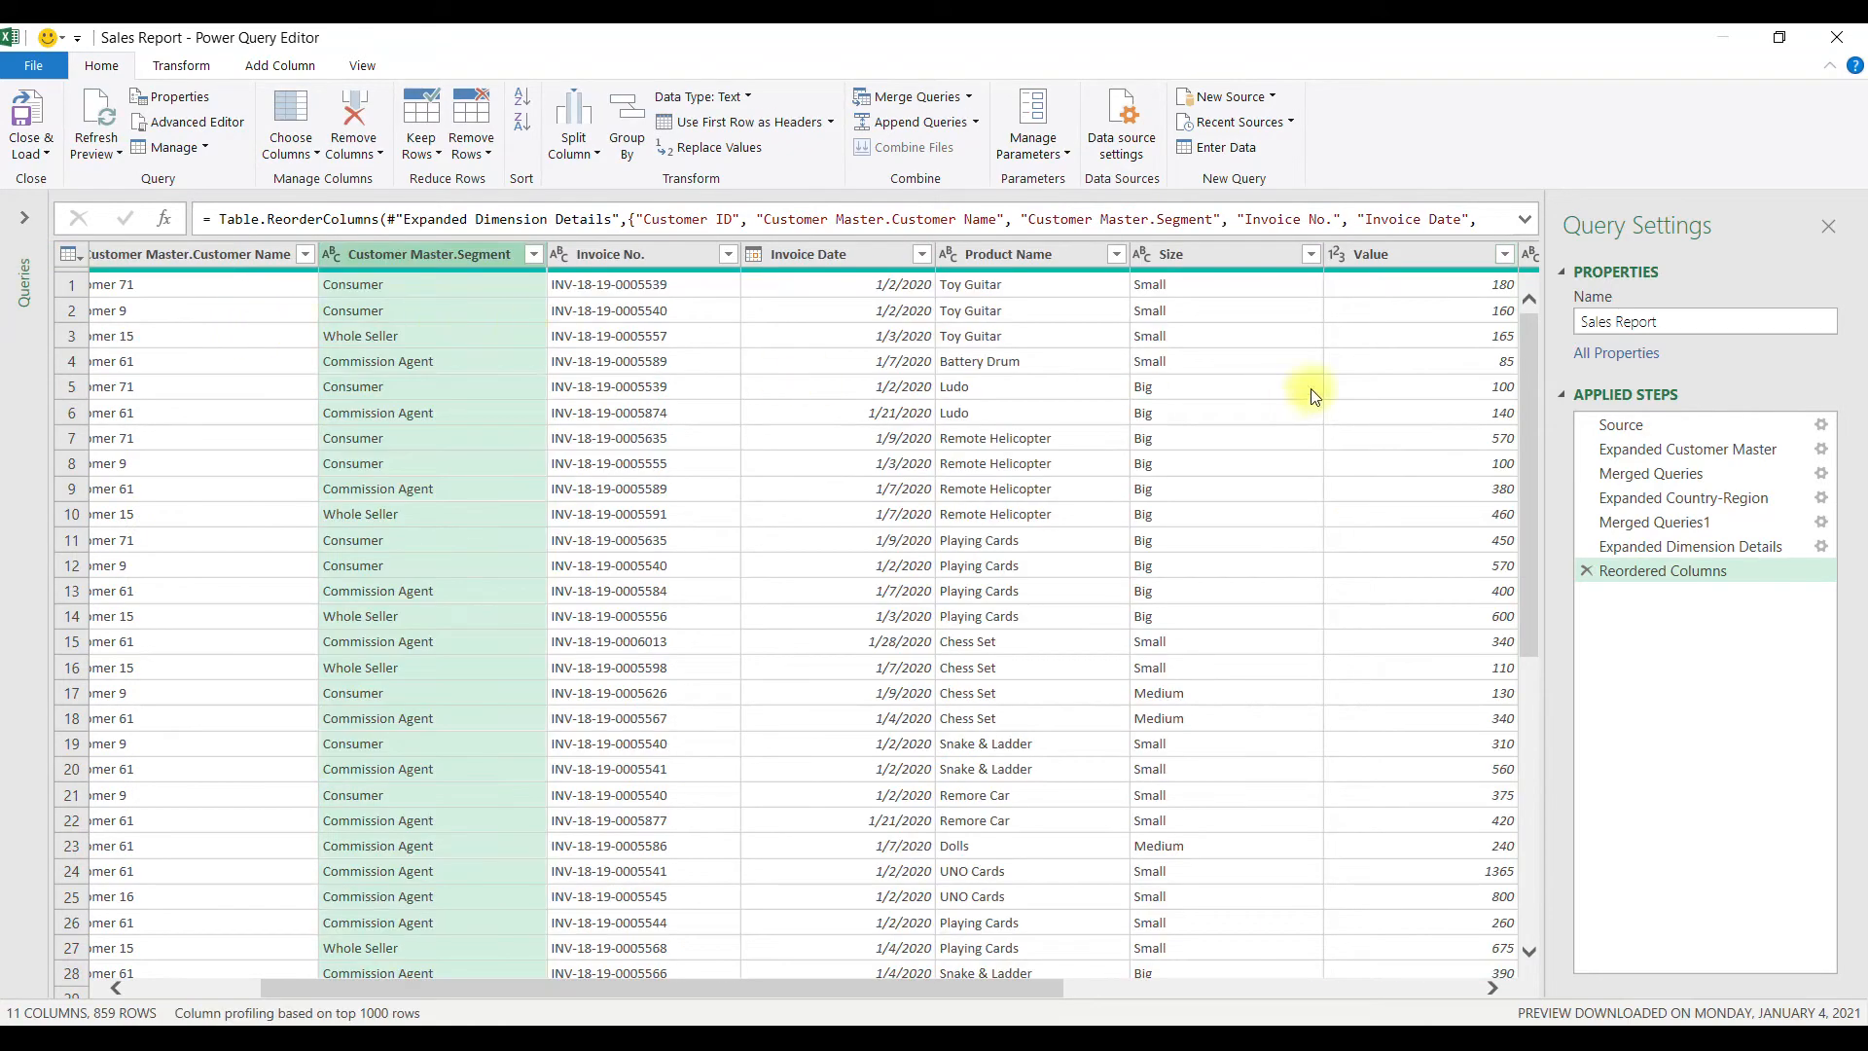
{"action": "left_click_drag", "start_coordinate": [1006, 988], "coordinate": [1200, 989]}
{"action": "left_click", "coordinate": [1333, 254]}
{"action": "left_click_drag", "start_coordinate": [1331, 254], "coordinate": [209, 258]}
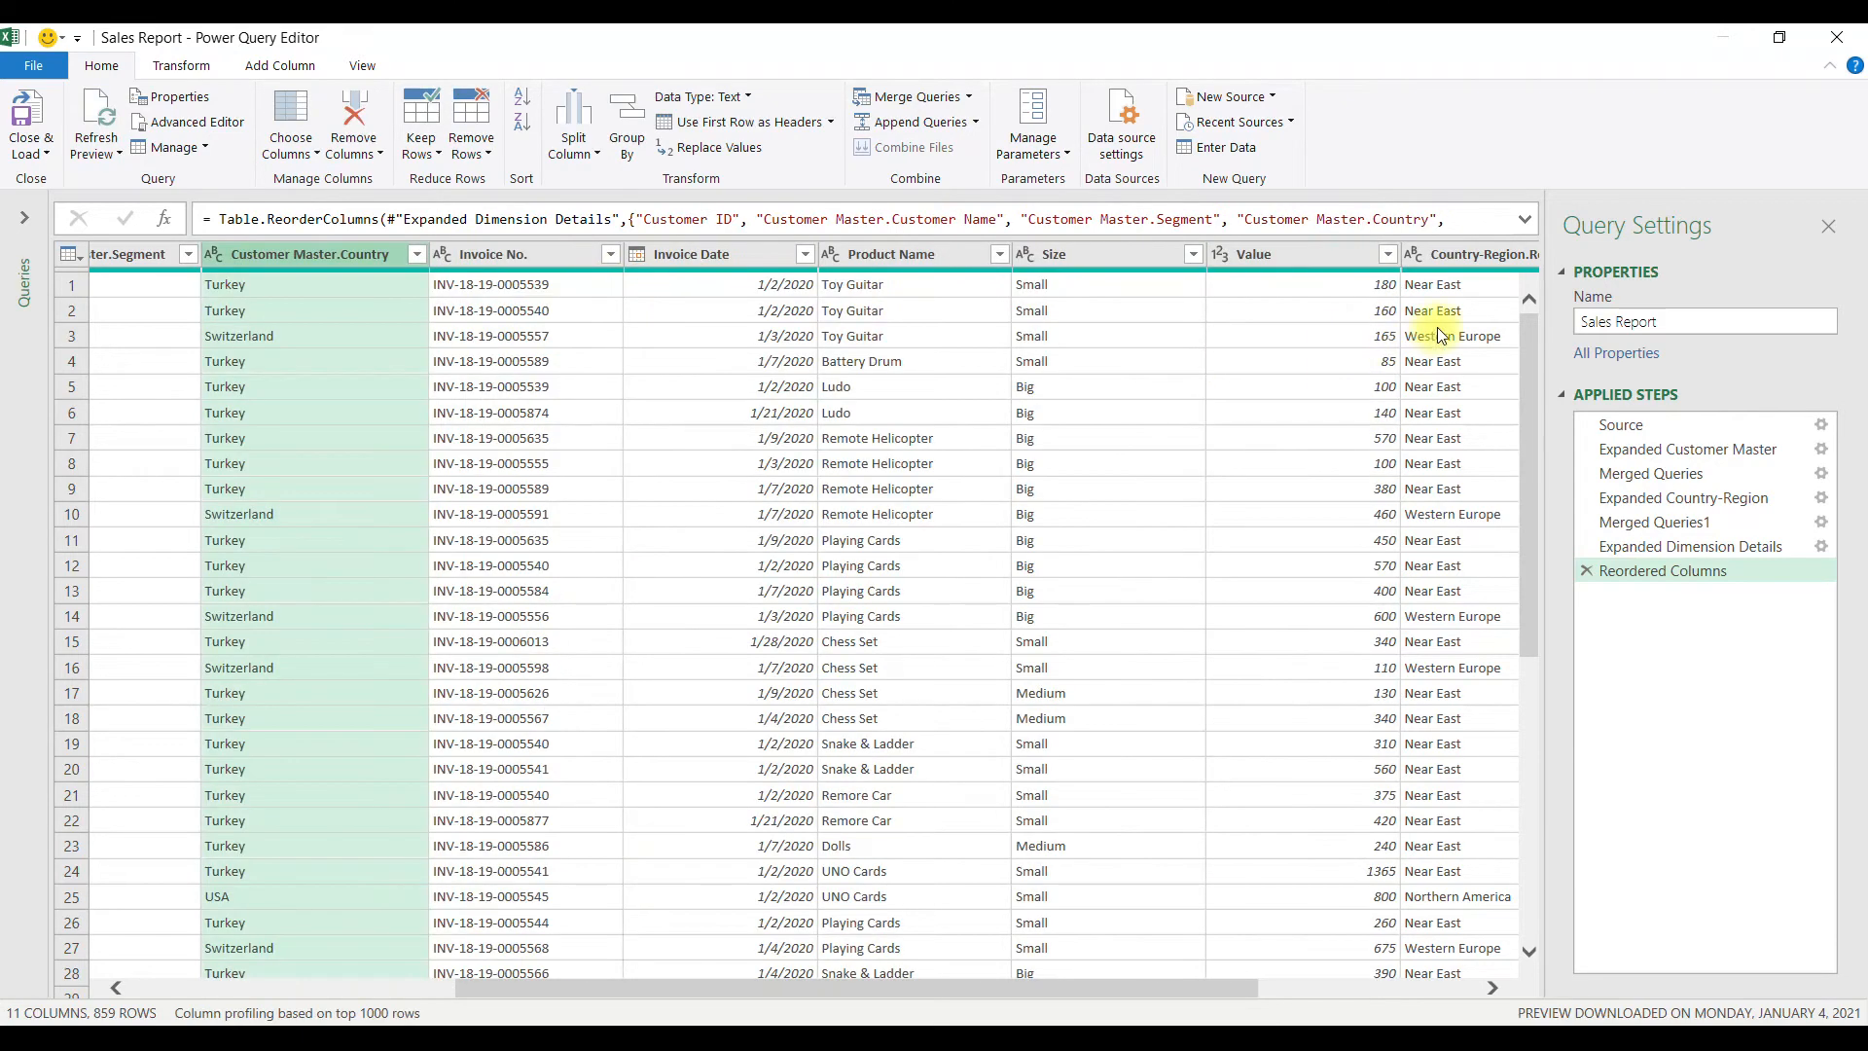
{"action": "left_click", "coordinate": [1475, 254]}
{"action": "left_click_drag", "start_coordinate": [1476, 254], "coordinate": [481, 277]}
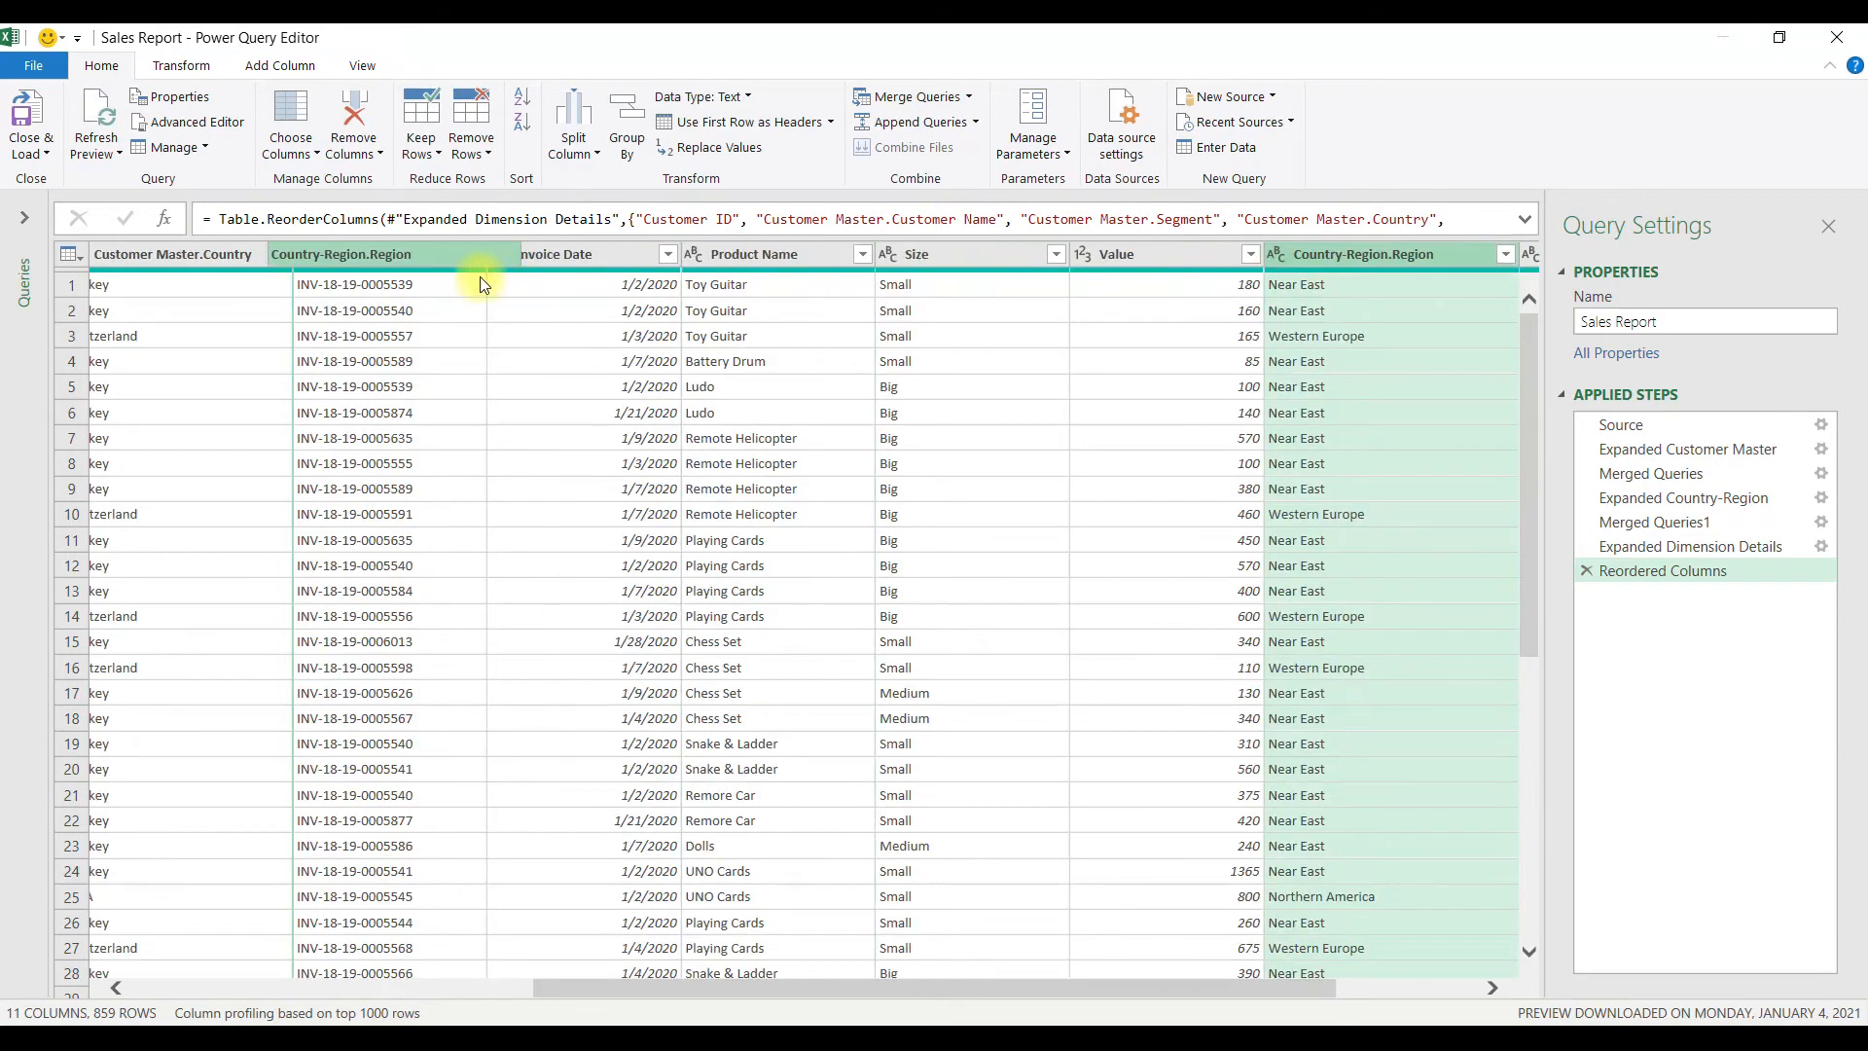
- Move the Dimension Details.Dimension column between the Size and Value columns
{"action": "scroll", "coordinate": [1056, 418], "scroll_direction": "right", "scroll_amount": 3}
{"action": "left_click", "coordinate": [1411, 254]}
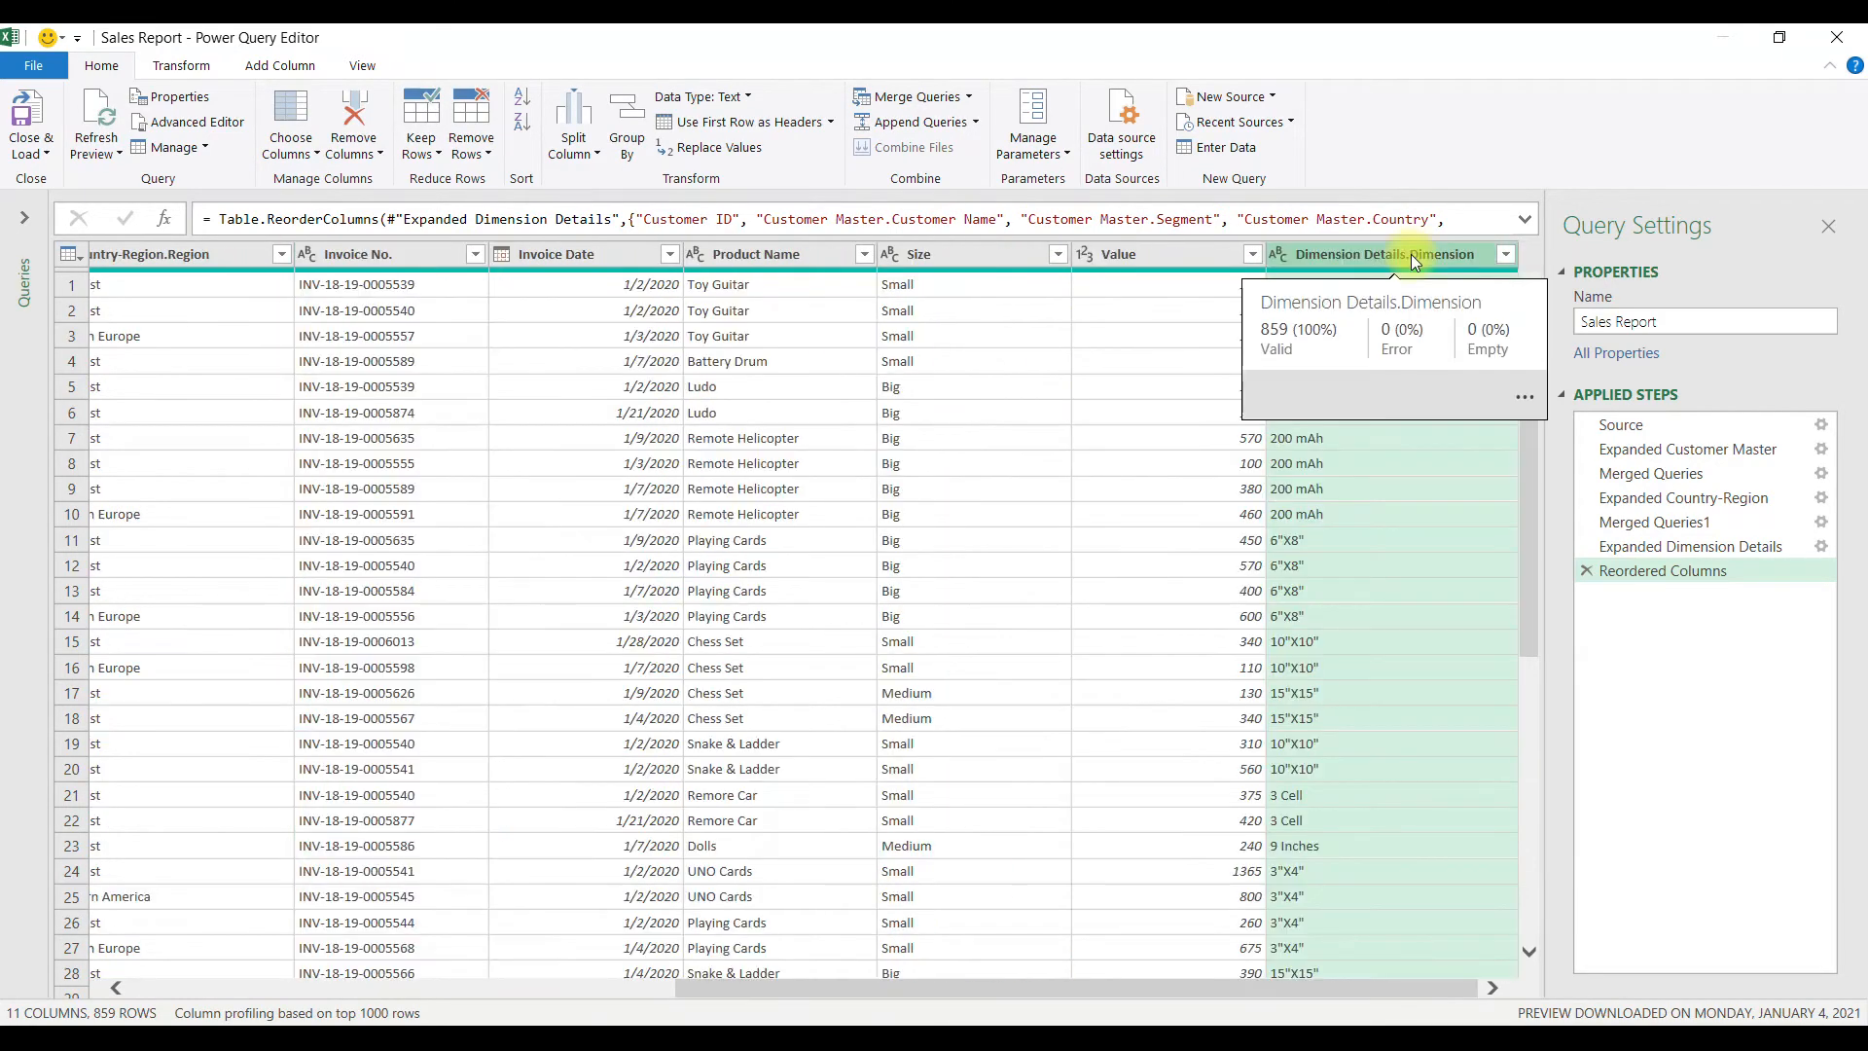
{"action": "left_click_drag", "start_coordinate": [1411, 254], "coordinate": [1156, 255]}
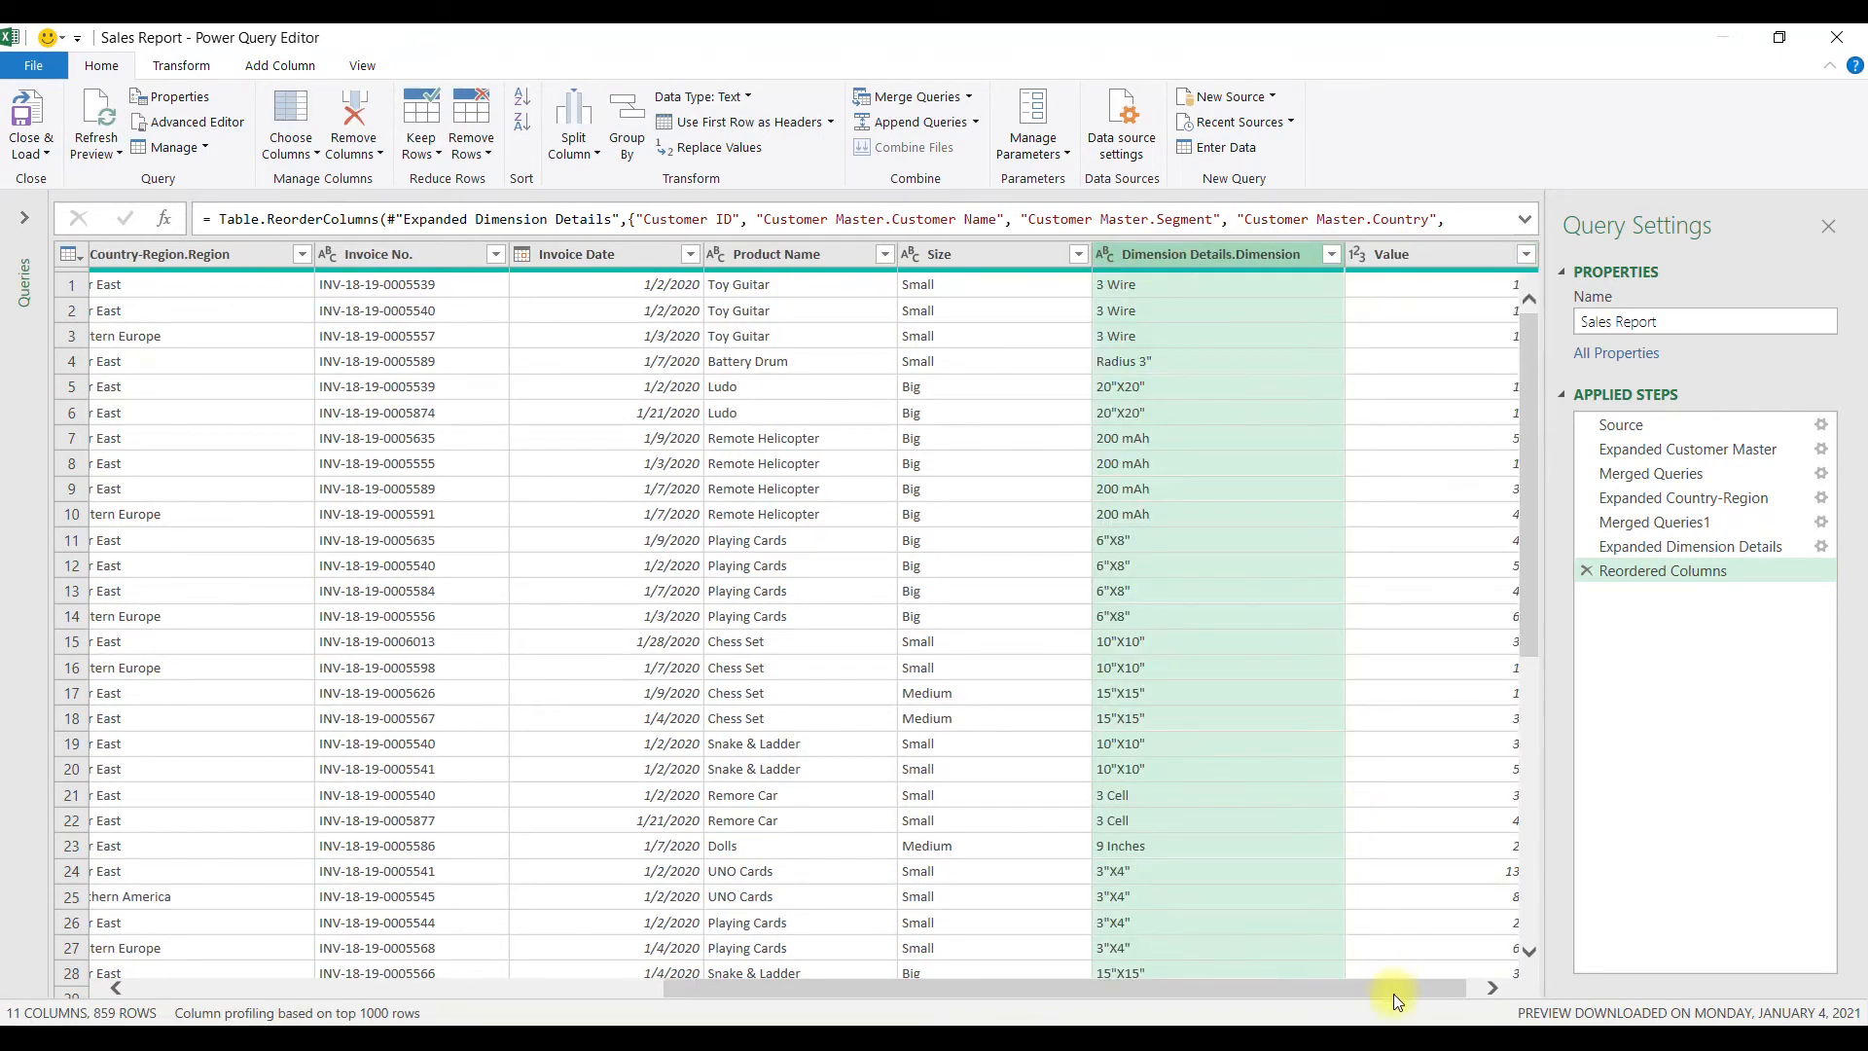
- Rename the Dimension Details.Dimension column as Dimension
{"action": "double_click", "coordinate": [1234, 256]}
{"action": "left_click_drag", "start_coordinate": [1236, 254], "coordinate": [936, 233]}
{"action": "key", "text": "Delete"}
{"action": "key", "text": "Return"}
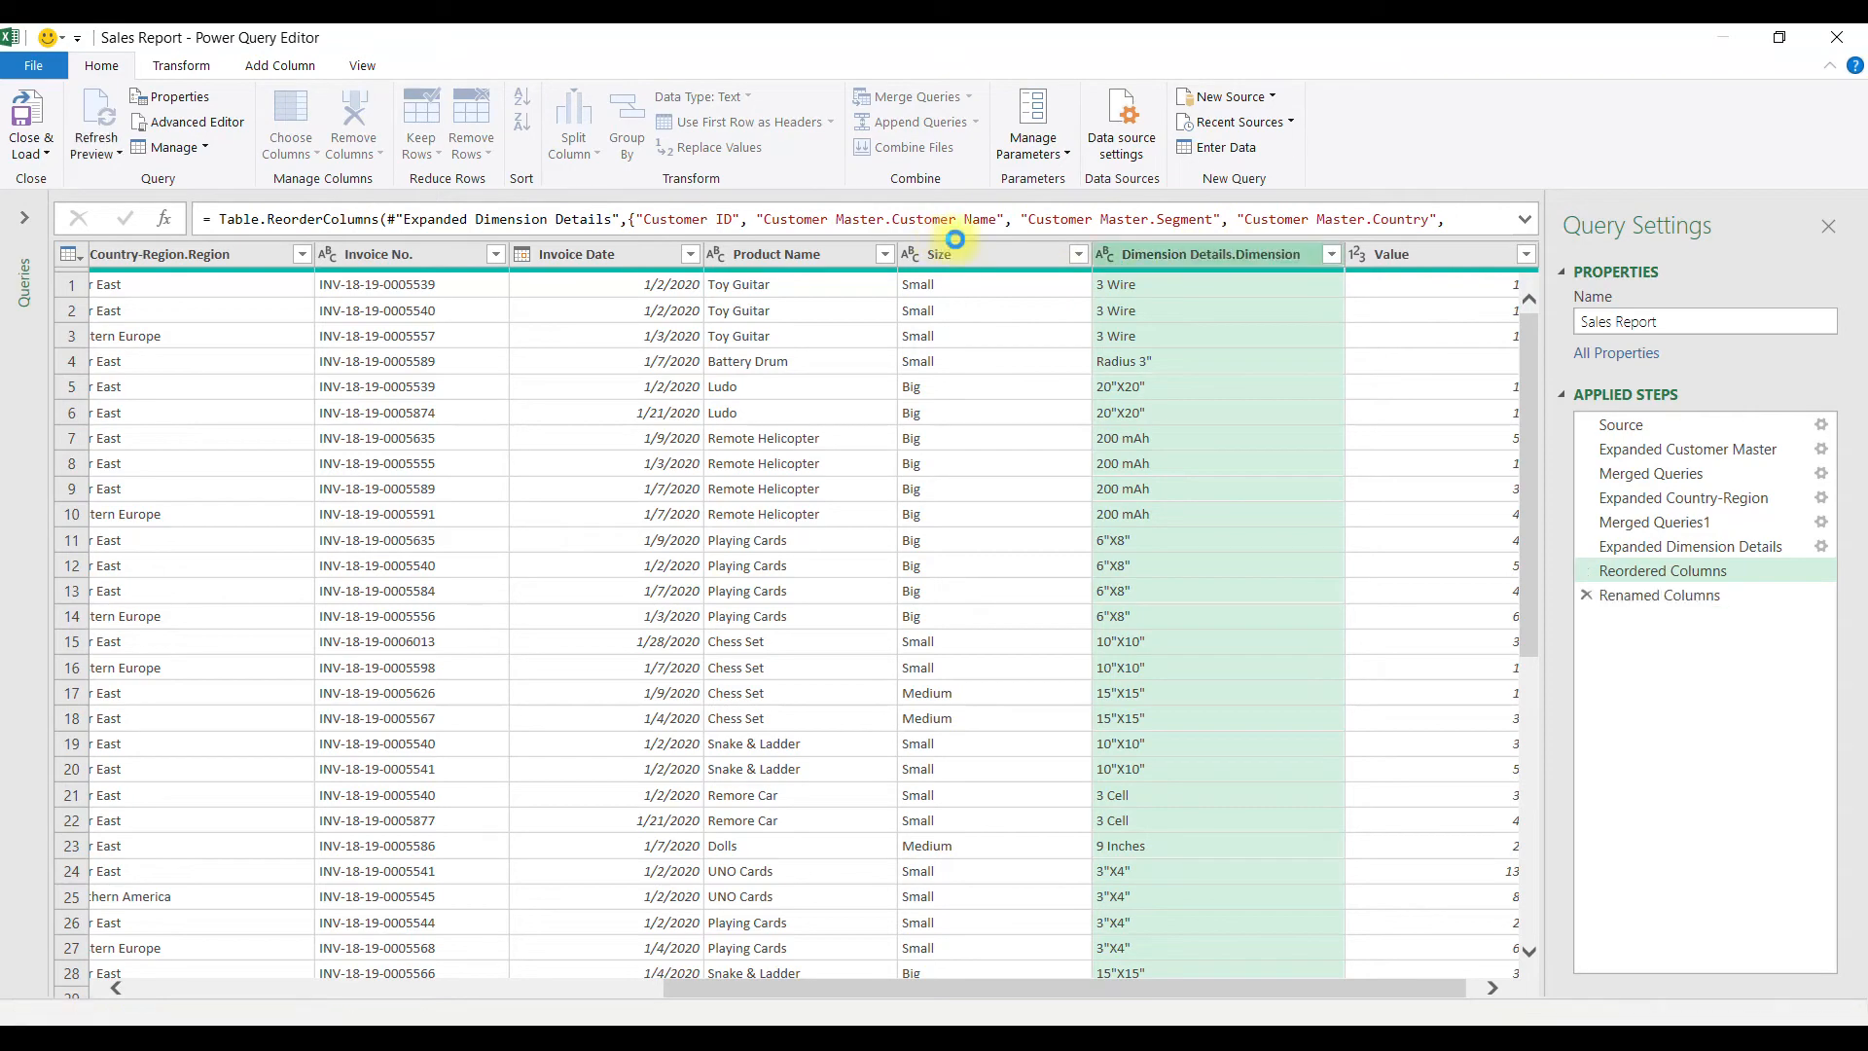
- Rename the Country-Region.Region column as Region
{"action": "double_click", "coordinate": [419, 255]}
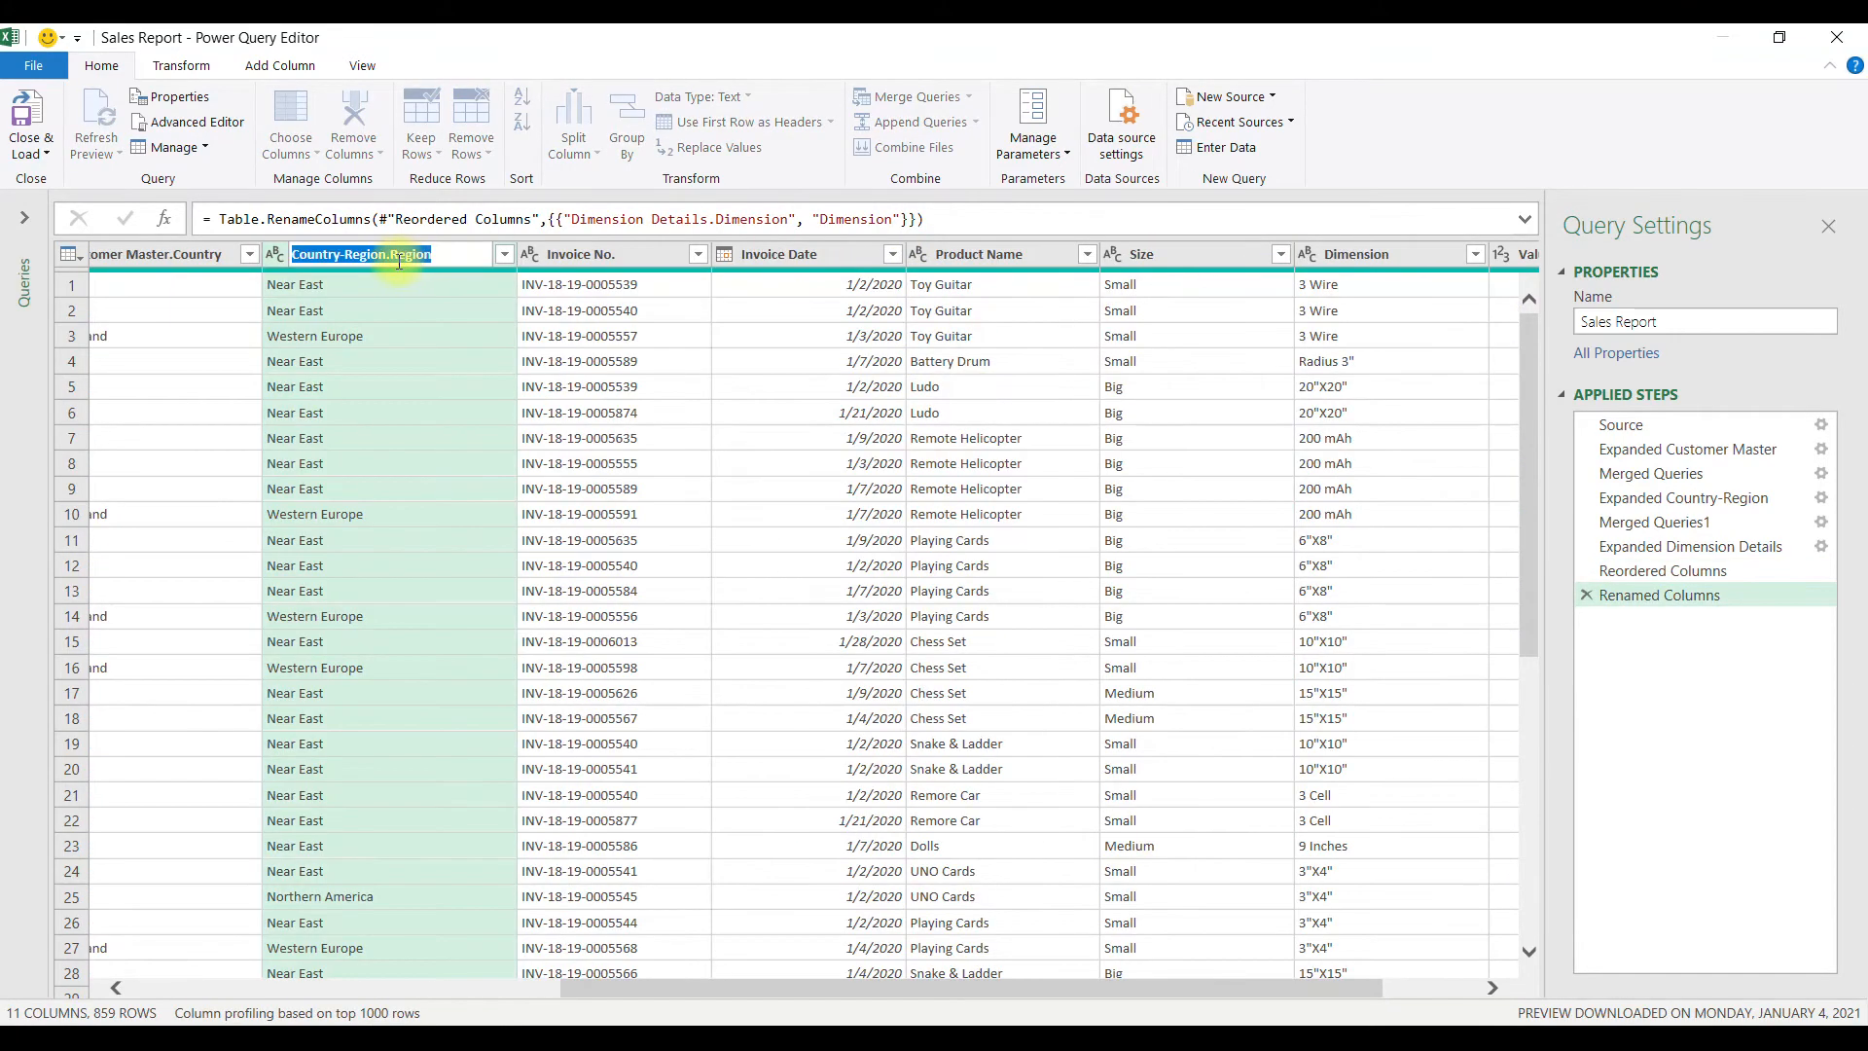
{"action": "left_click", "coordinate": [389, 255]}
{"action": "key", "text": "BackSpace"}
{"action": "key", "text": "BackSpace"}
{"action": "key", "text": "BackSpace"}
{"action": "key", "text": "BackSpace"}
{"action": "key", "text": "BackSpace"}
{"action": "key", "text": "BackSpace"}
{"action": "key", "text": "BackSpace"}
{"action": "key", "text": "BackSpace"}
{"action": "key", "text": "BackSpace"}
{"action": "key", "text": "BackSpace"}
{"action": "key", "text": "BackSpace"}
{"action": "key", "text": "BackSpace"}
{"action": "key", "text": "BackSpace"}
{"action": "key", "text": "BackSpace"}
{"action": "key", "text": "BackSpace"}
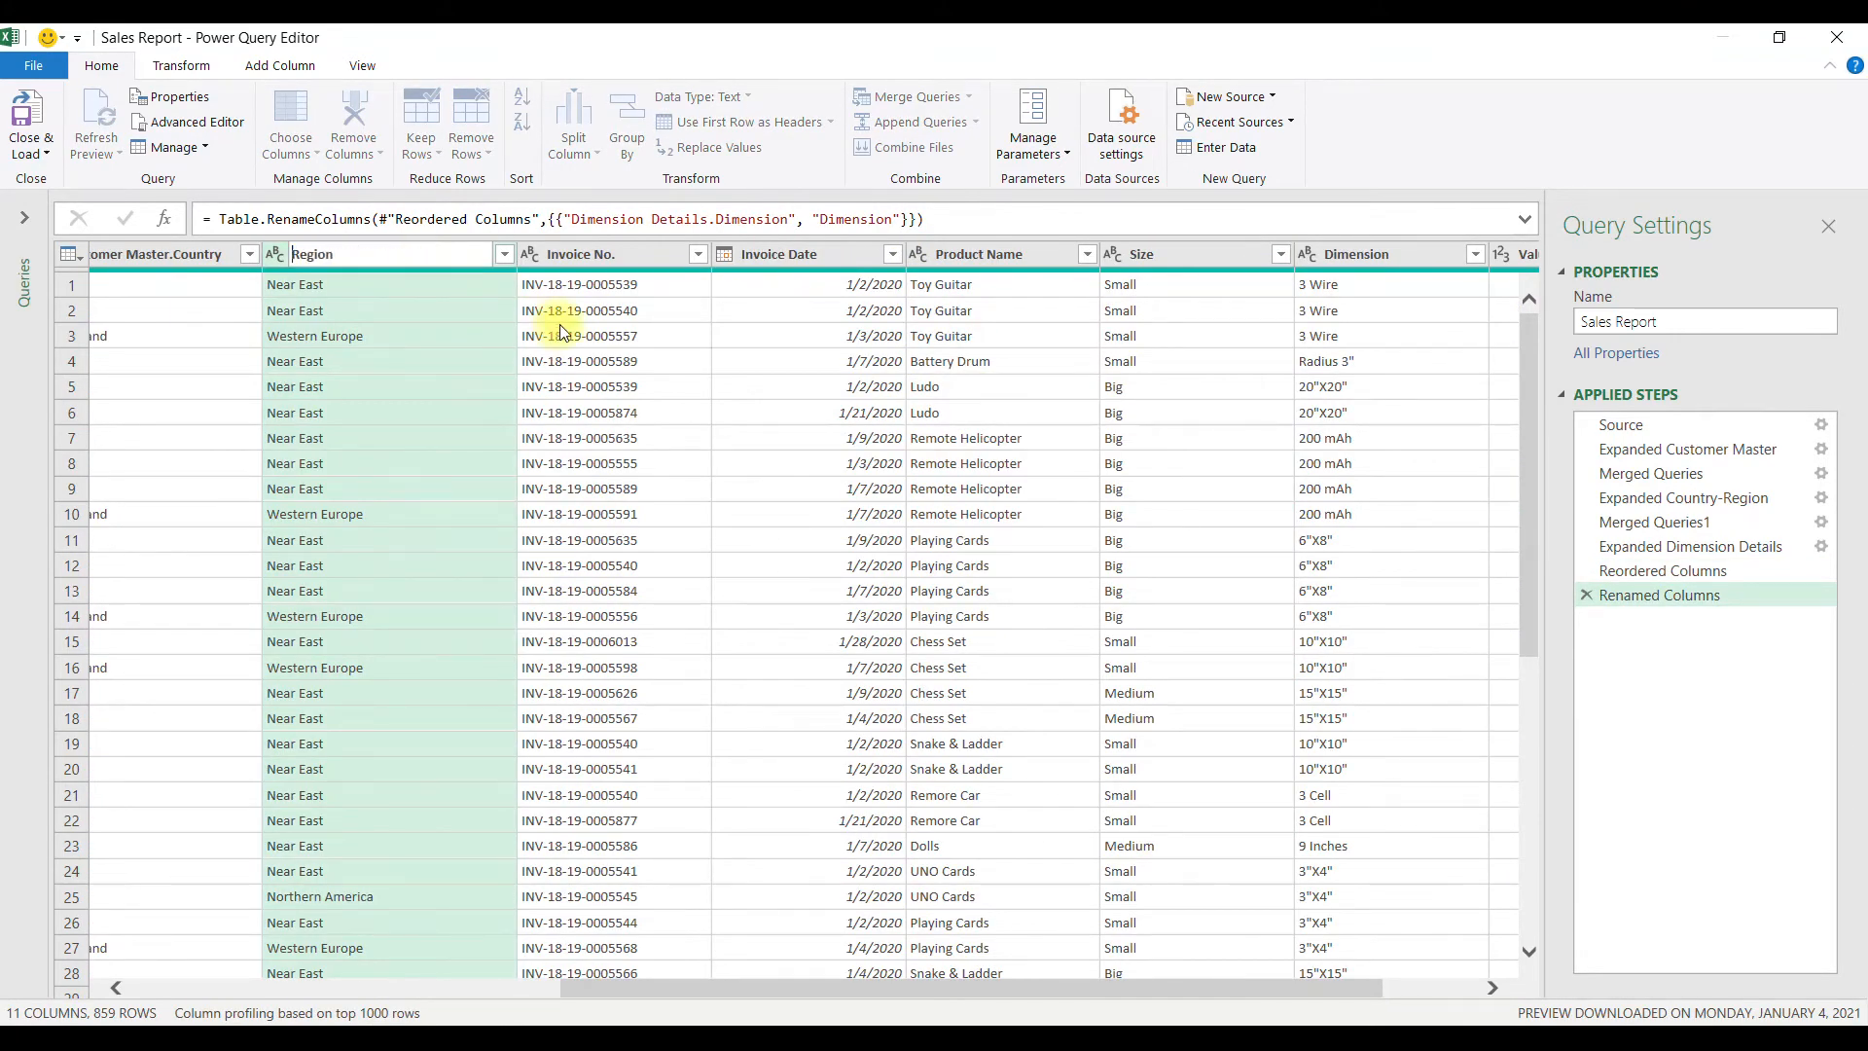
{"action": "key", "text": "Return"}
- Rename the Customer Master.Country column as Country
{"action": "double_click", "coordinate": [222, 255]}
{"action": "left_click", "coordinate": [225, 255]}
{"action": "key", "text": "BackSpace"}
{"action": "key", "text": "BackSpace"}
{"action": "key", "text": "BackSpace"}
{"action": "key", "text": "BackSpace"}
{"action": "key", "text": "BackSpace"}
{"action": "key", "text": "BackSpace"}
{"action": "key", "text": "BackSpace"}
{"action": "key", "text": "BackSpace"}
{"action": "key", "text": "BackSpace"}
{"action": "key", "text": "BackSpace"}
{"action": "key", "text": "BackSpace"}
{"action": "key", "text": "BackSpace"}
{"action": "key", "text": "BackSpace"}
{"action": "key", "text": "BackSpace"}
{"action": "key", "text": "BackSpace"}
{"action": "key", "text": "BackSpace"}
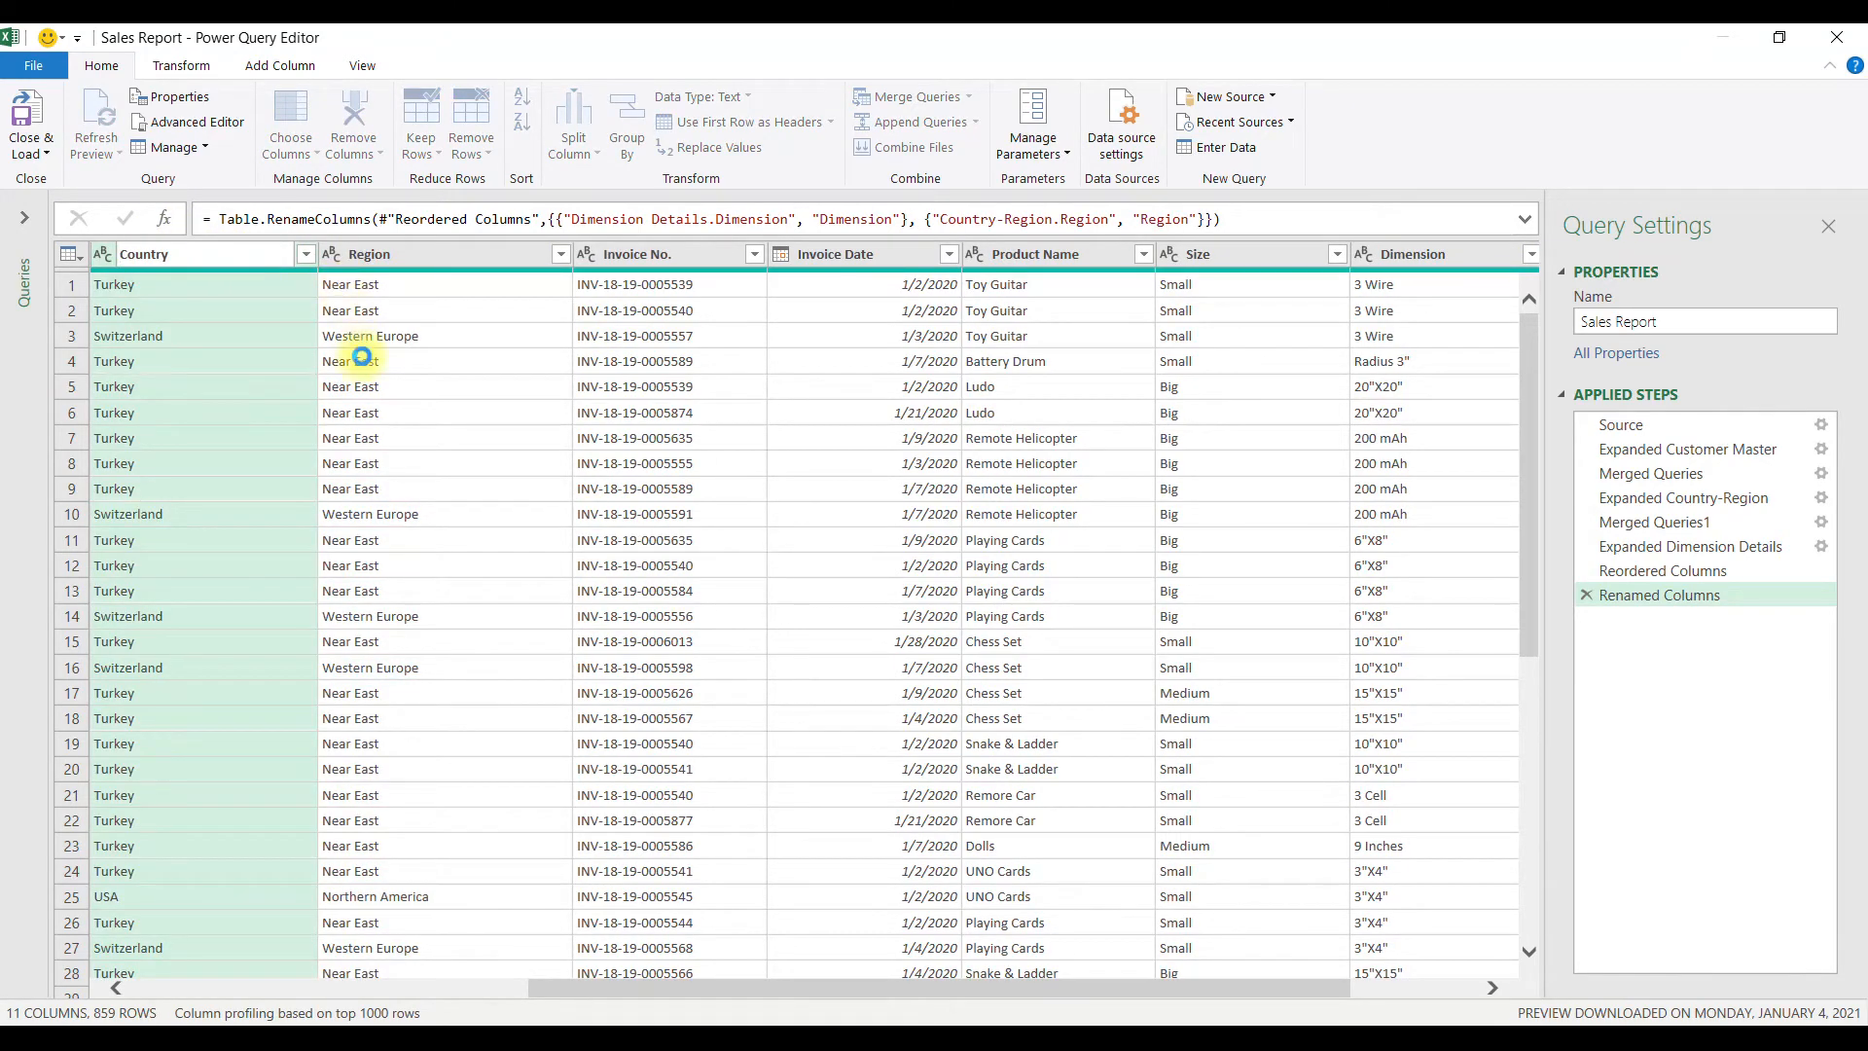
{"action": "key", "text": "Return"}
- Rename the Customer Master.Customer Name column as Customer Name
{"action": "left_click", "coordinate": [427, 254]}
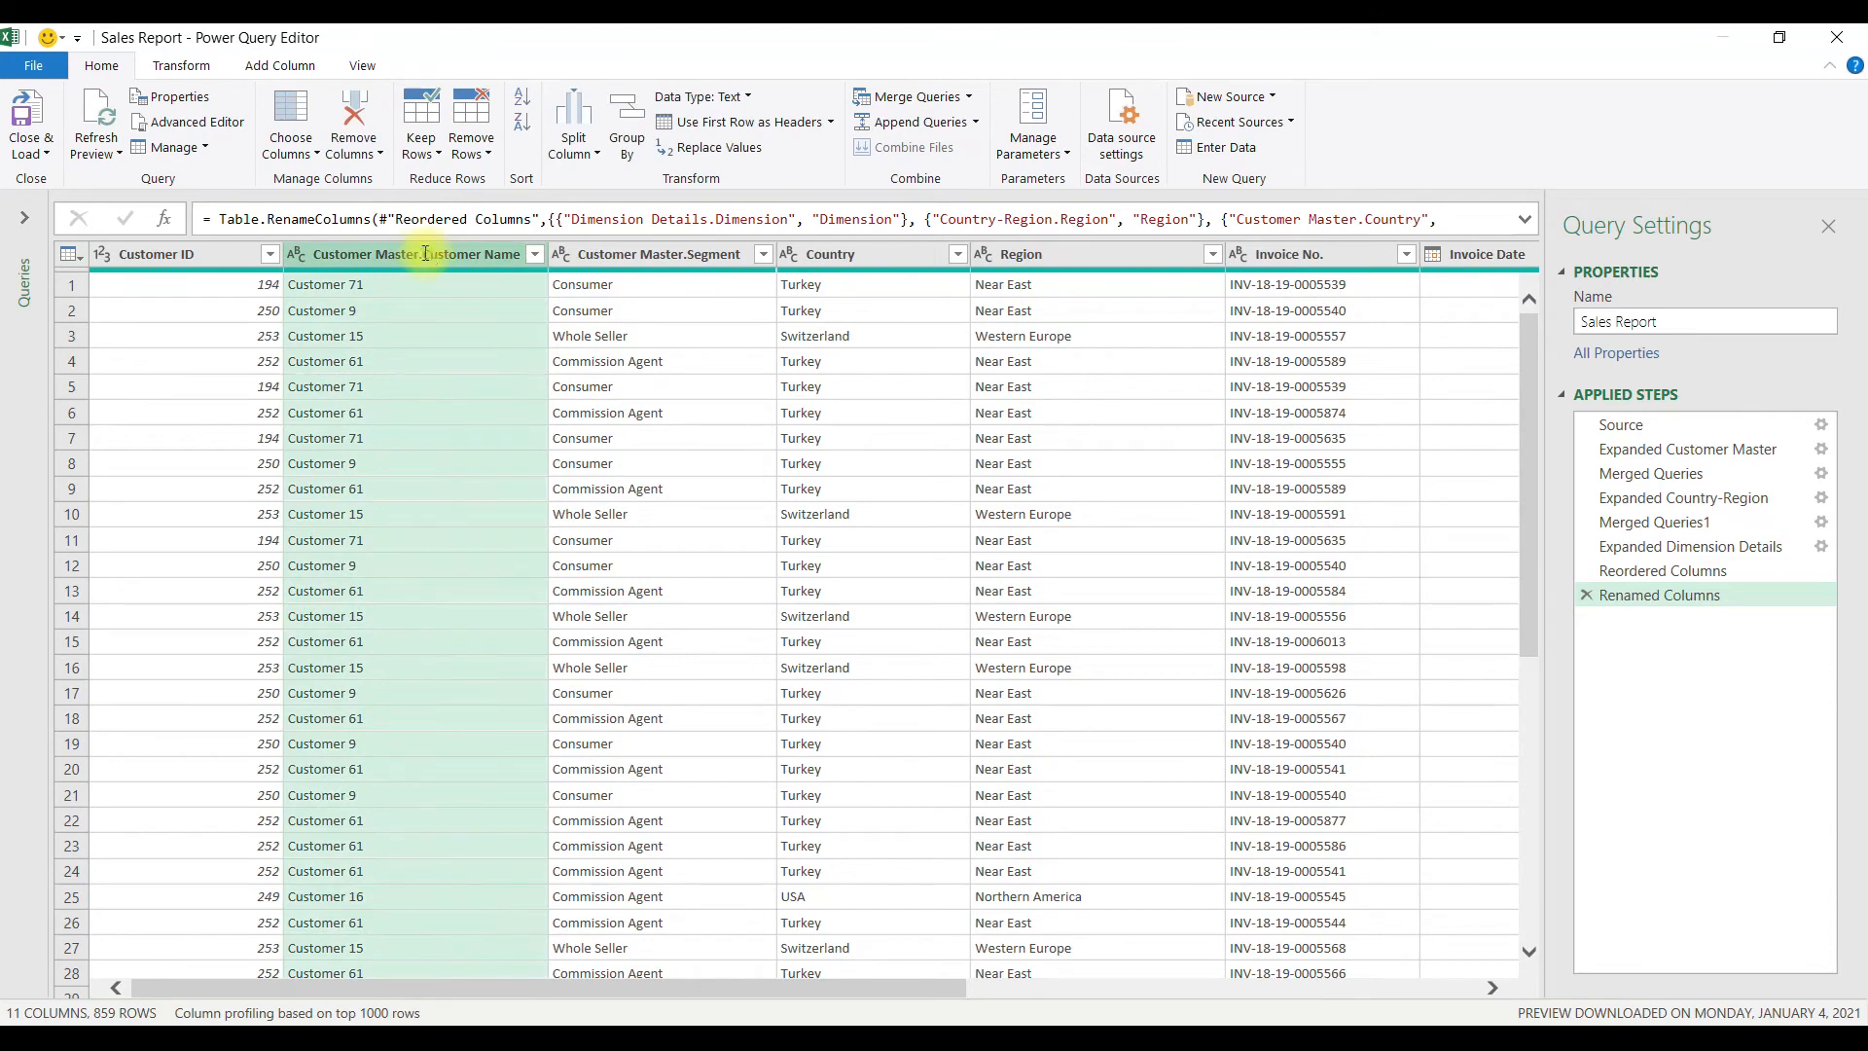
{"action": "double_click", "coordinate": [428, 254]}
{"action": "left_click", "coordinate": [425, 254]}
{"action": "key", "text": "BackSpace"}
{"action": "key", "text": "BackSpace"}
{"action": "key", "text": "BackSpace"}
{"action": "key", "text": "BackSpace"}
{"action": "key", "text": "BackSpace"}
{"action": "key", "text": "BackSpace"}
{"action": "key", "text": "BackSpace"}
{"action": "key", "text": "BackSpace"}
{"action": "key", "text": "BackSpace"}
{"action": "key", "text": "BackSpace"}
{"action": "key", "text": "BackSpace"}
{"action": "key", "text": "BackSpace"}
{"action": "key", "text": "BackSpace"}
{"action": "key", "text": "BackSpace"}
{"action": "key", "text": "BackSpace"}
{"action": "key", "text": "BackSpace"}
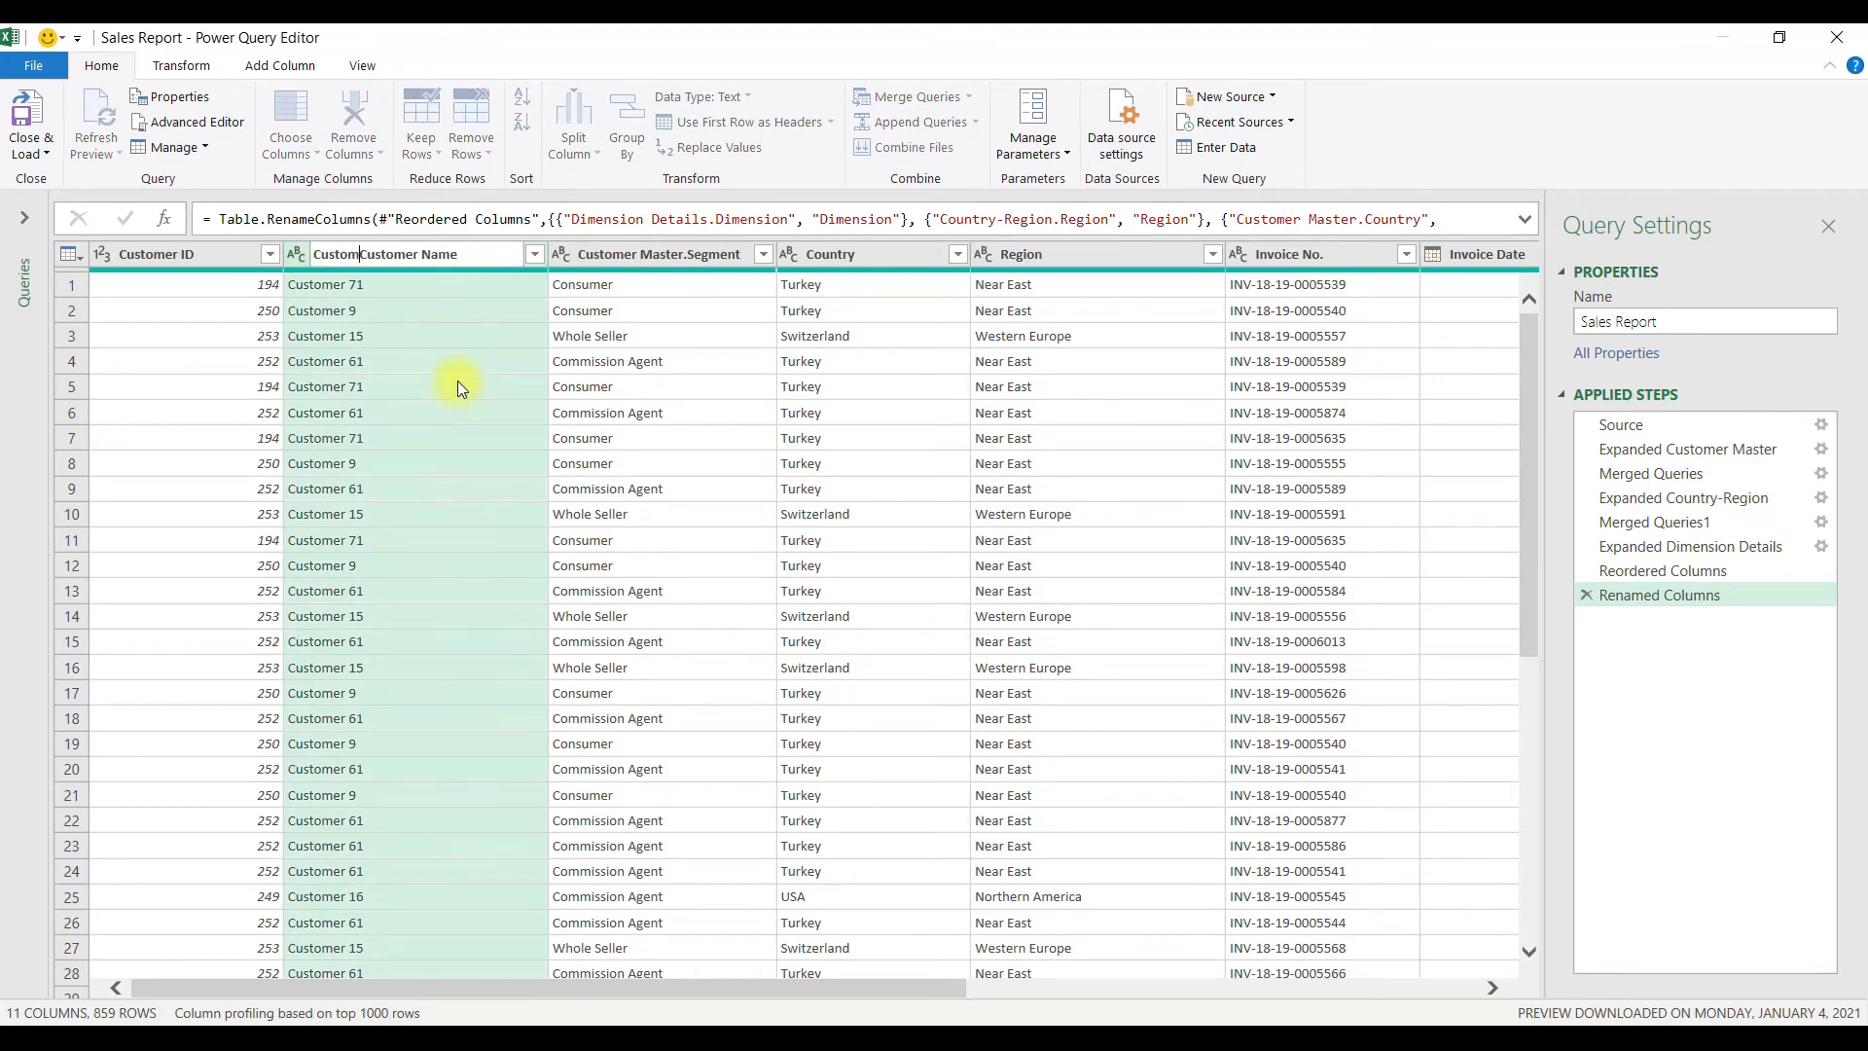
{"action": "key", "text": "Return"}
- Close the query editor, load the Sales Report query as a table starting in cell A1 of the Sales Report sheet, and look across its columns
{"action": "left_click_drag", "start_coordinate": [1481, 1026], "coordinate": [208, 989]}
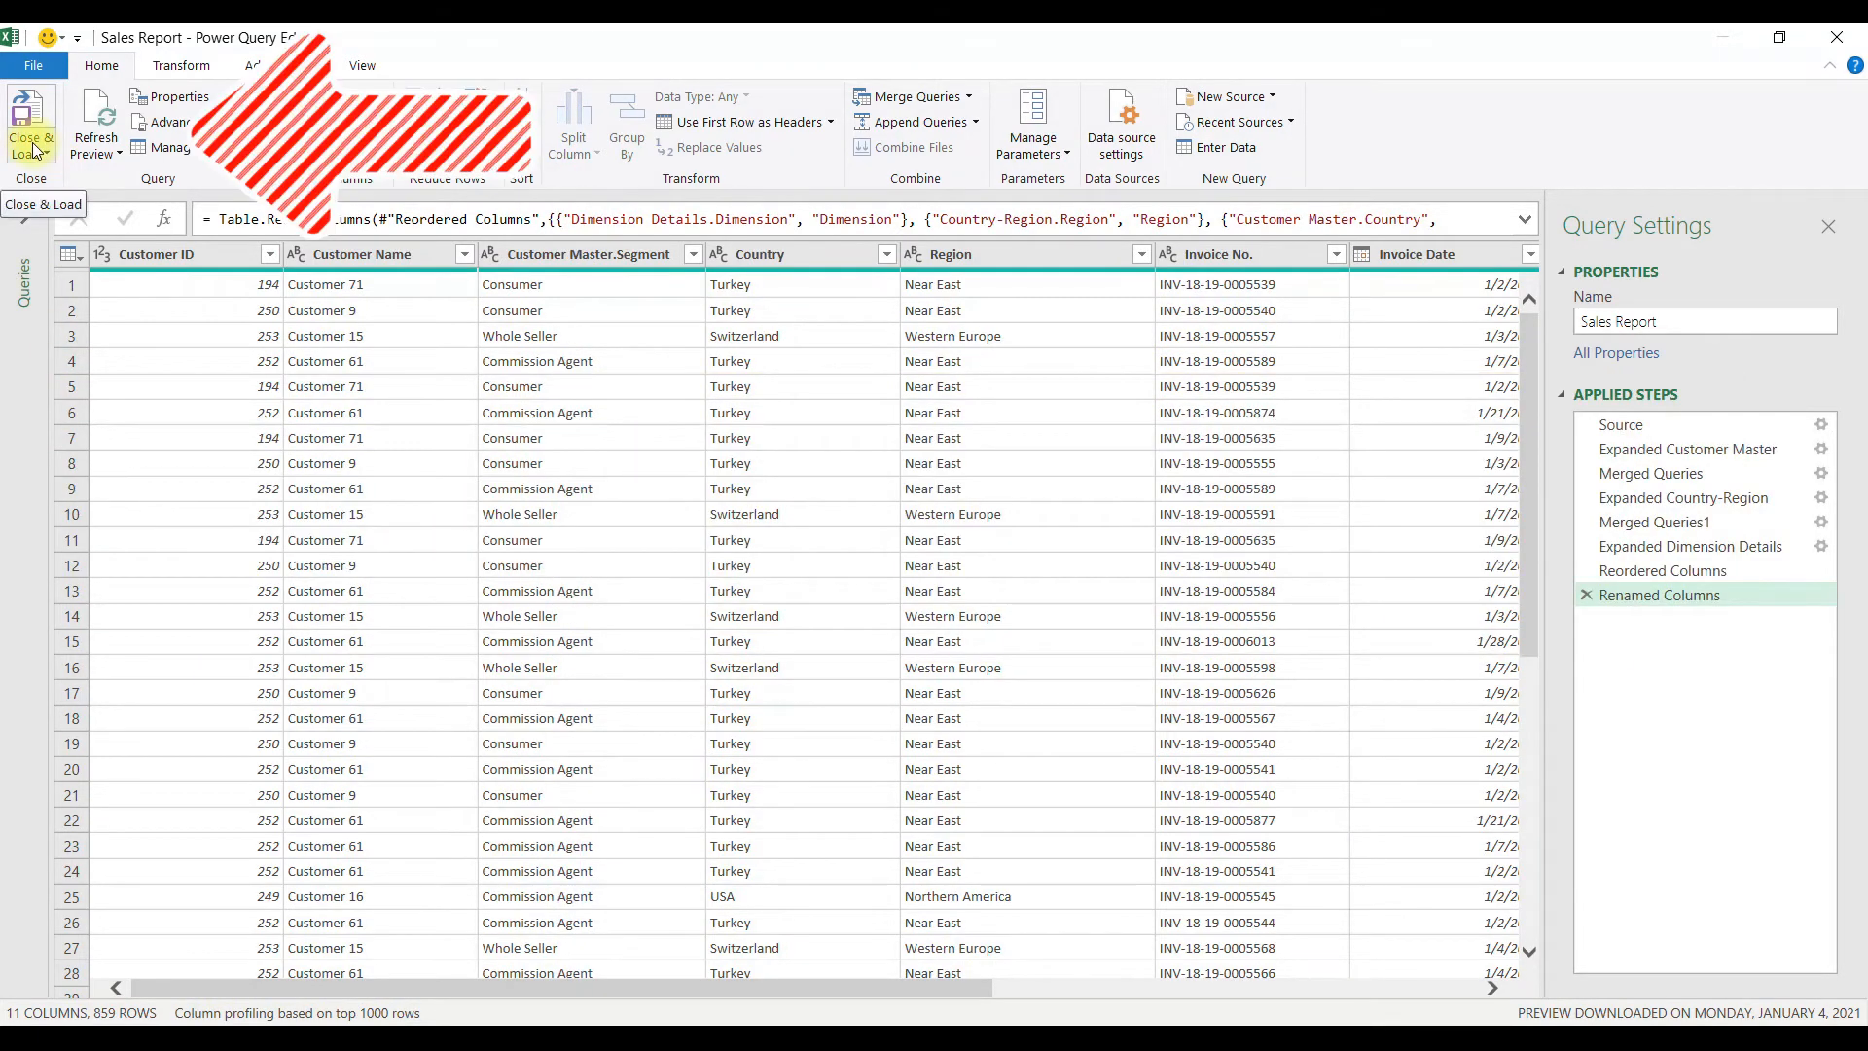
{"action": "left_click", "coordinate": [35, 151]}
{"action": "left_click", "coordinate": [84, 181]}
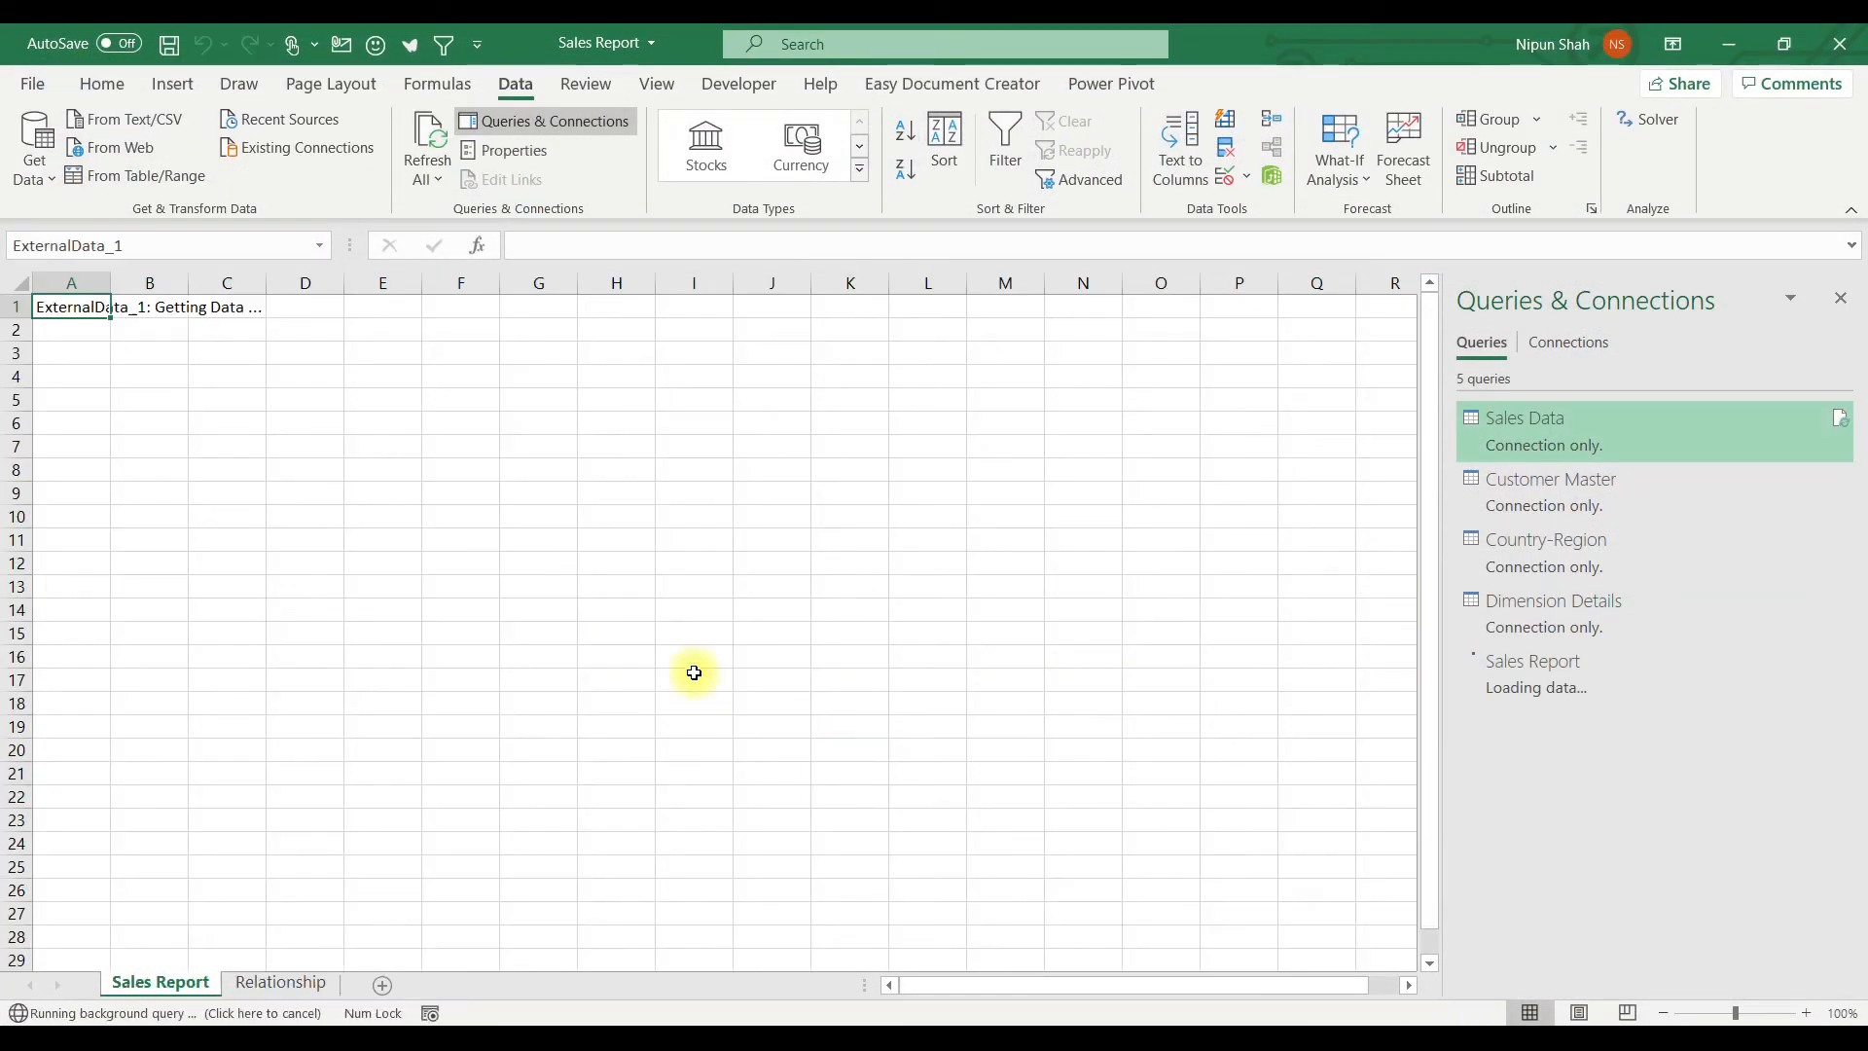
{"action": "left_click", "coordinate": [203, 399]}
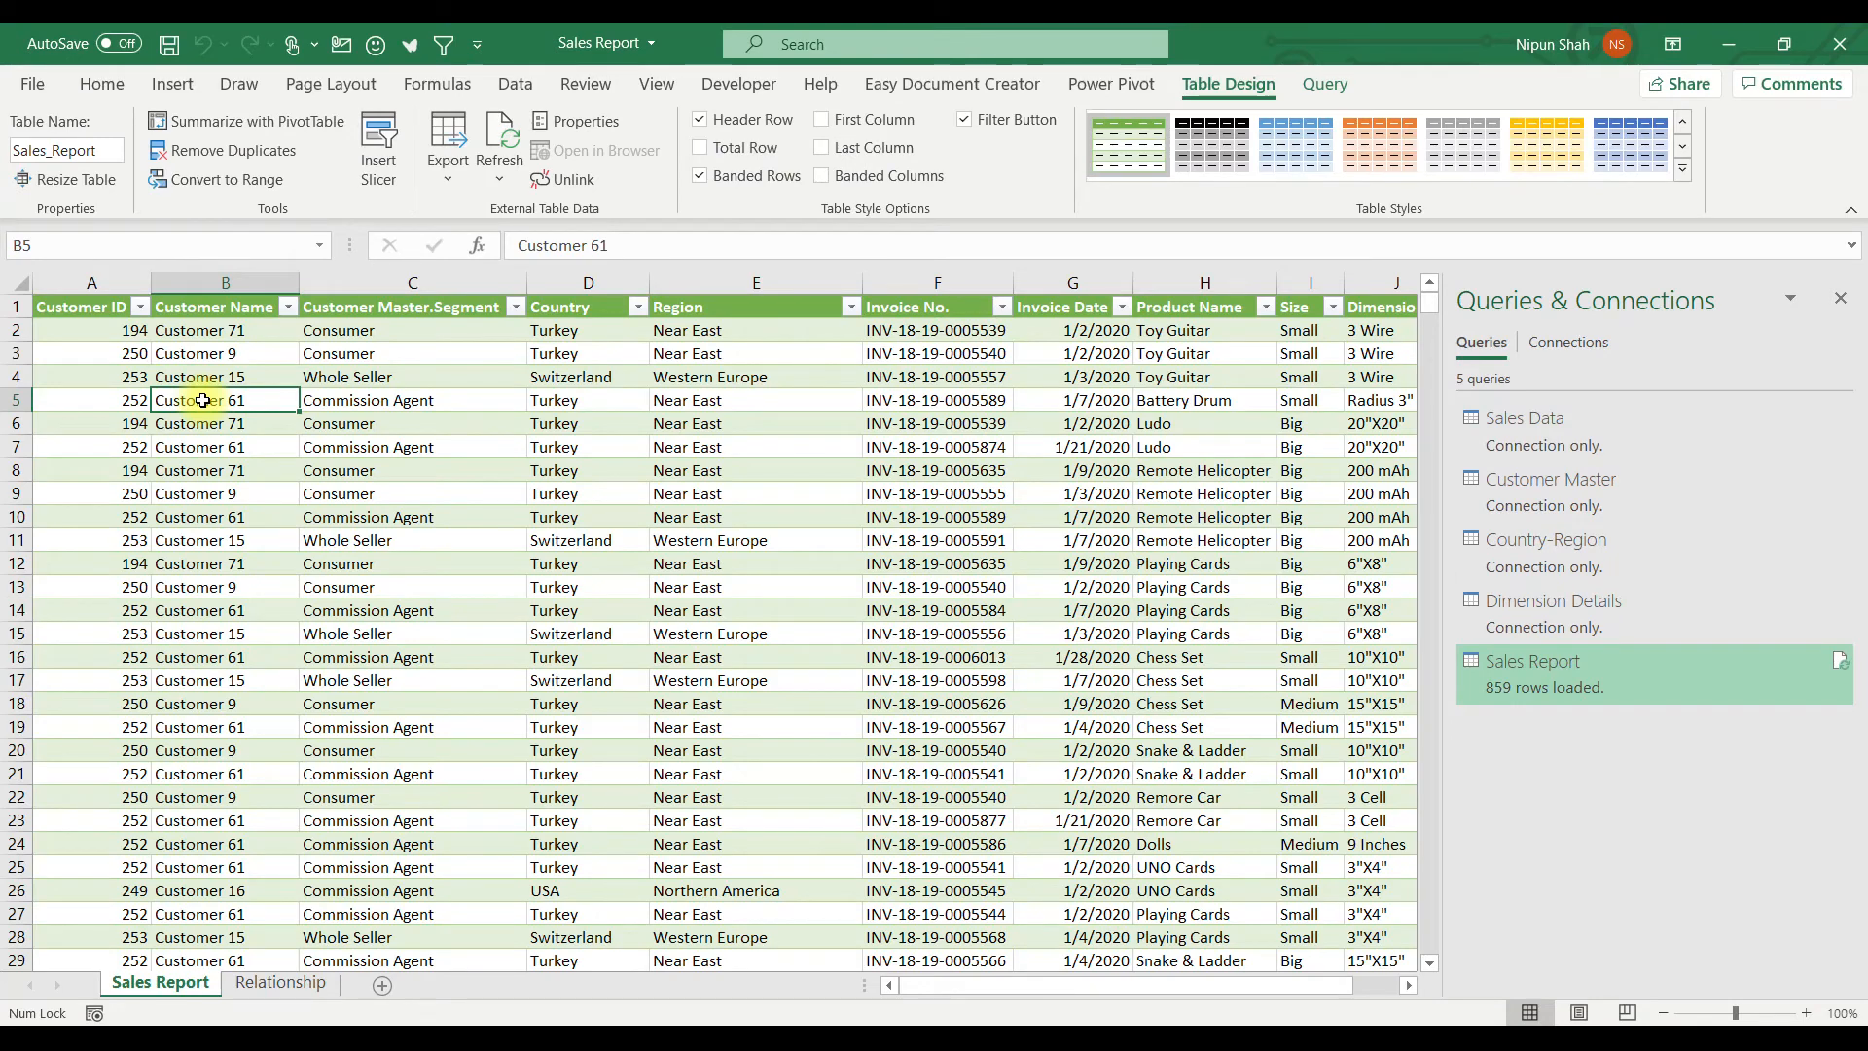
{"action": "scroll", "coordinate": [292, 529], "scroll_direction": "right", "scroll_amount": 10}
{"action": "scroll", "coordinate": [325, 588], "scroll_direction": "left", "scroll_amount": 9}
{"action": "scroll", "coordinate": [321, 551], "scroll_direction": "left", "scroll_amount": 2}
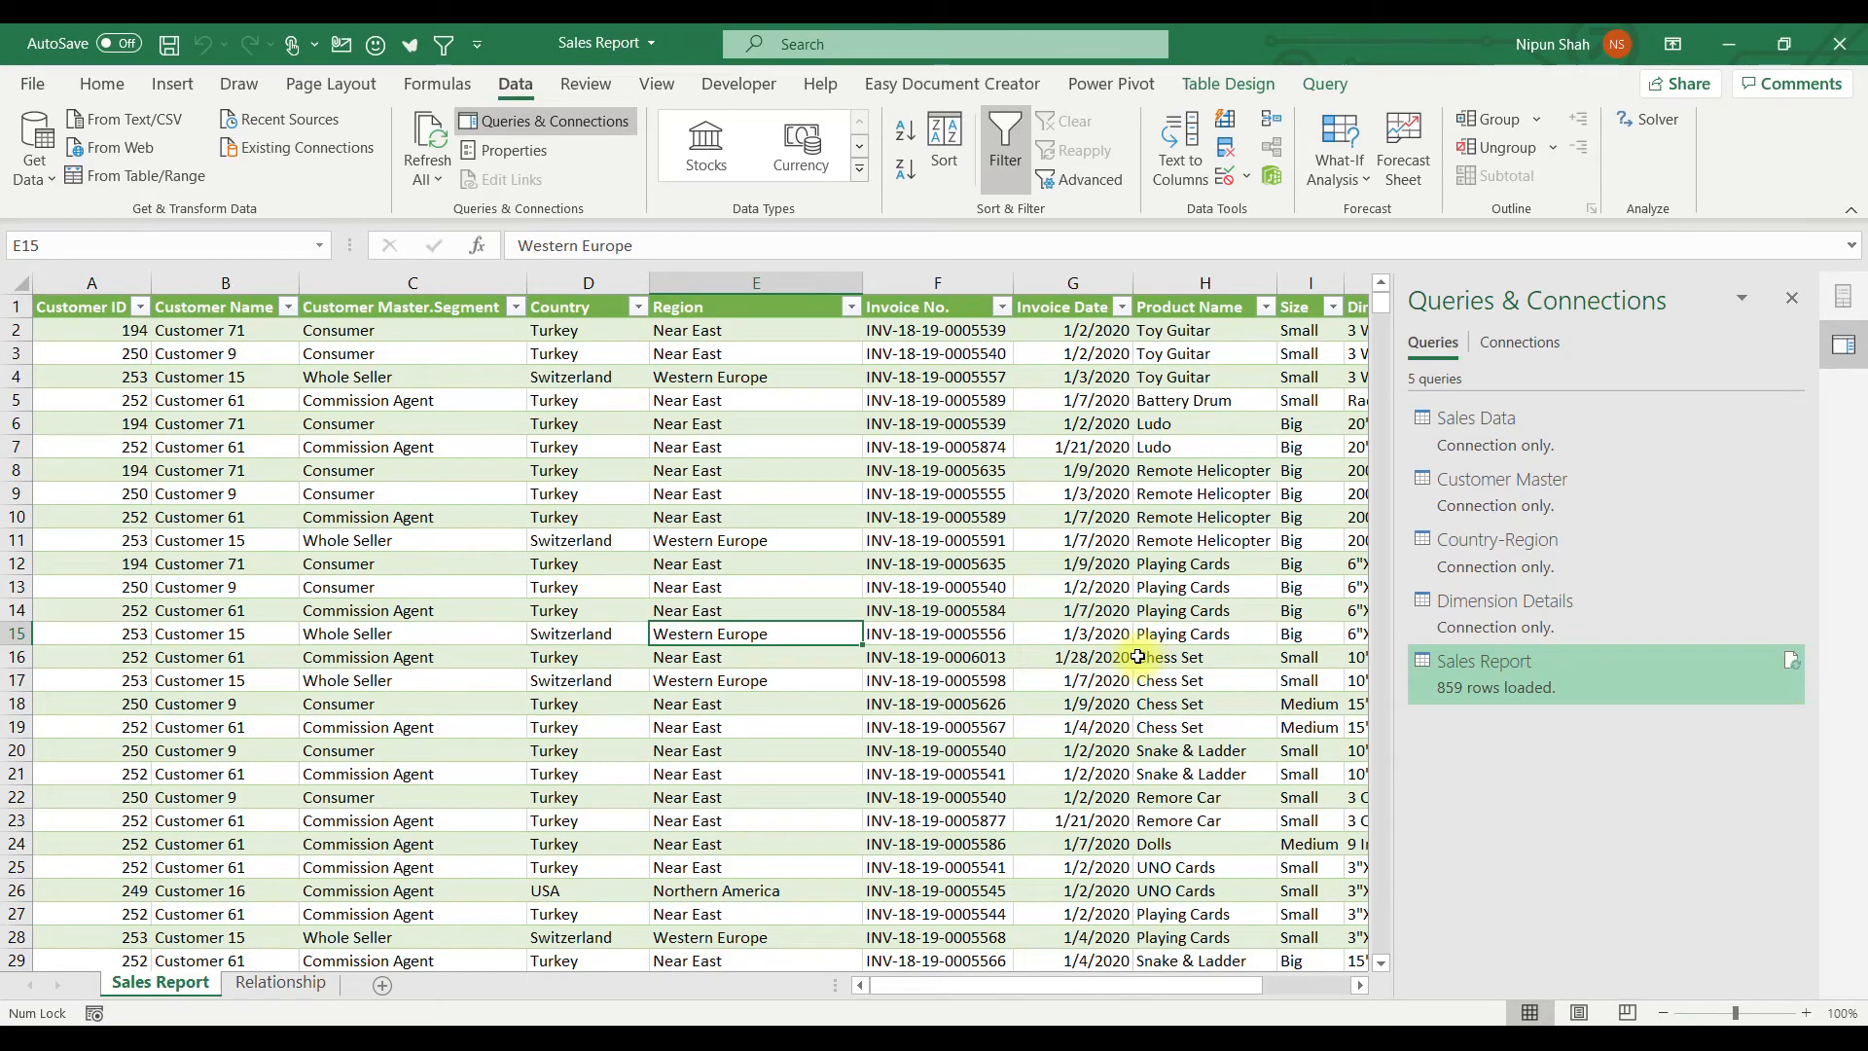
- Change the Sales Report query's load option from a table to a PivotTable Report, replacing the existing table
{"action": "right_click", "coordinate": [1525, 693]}
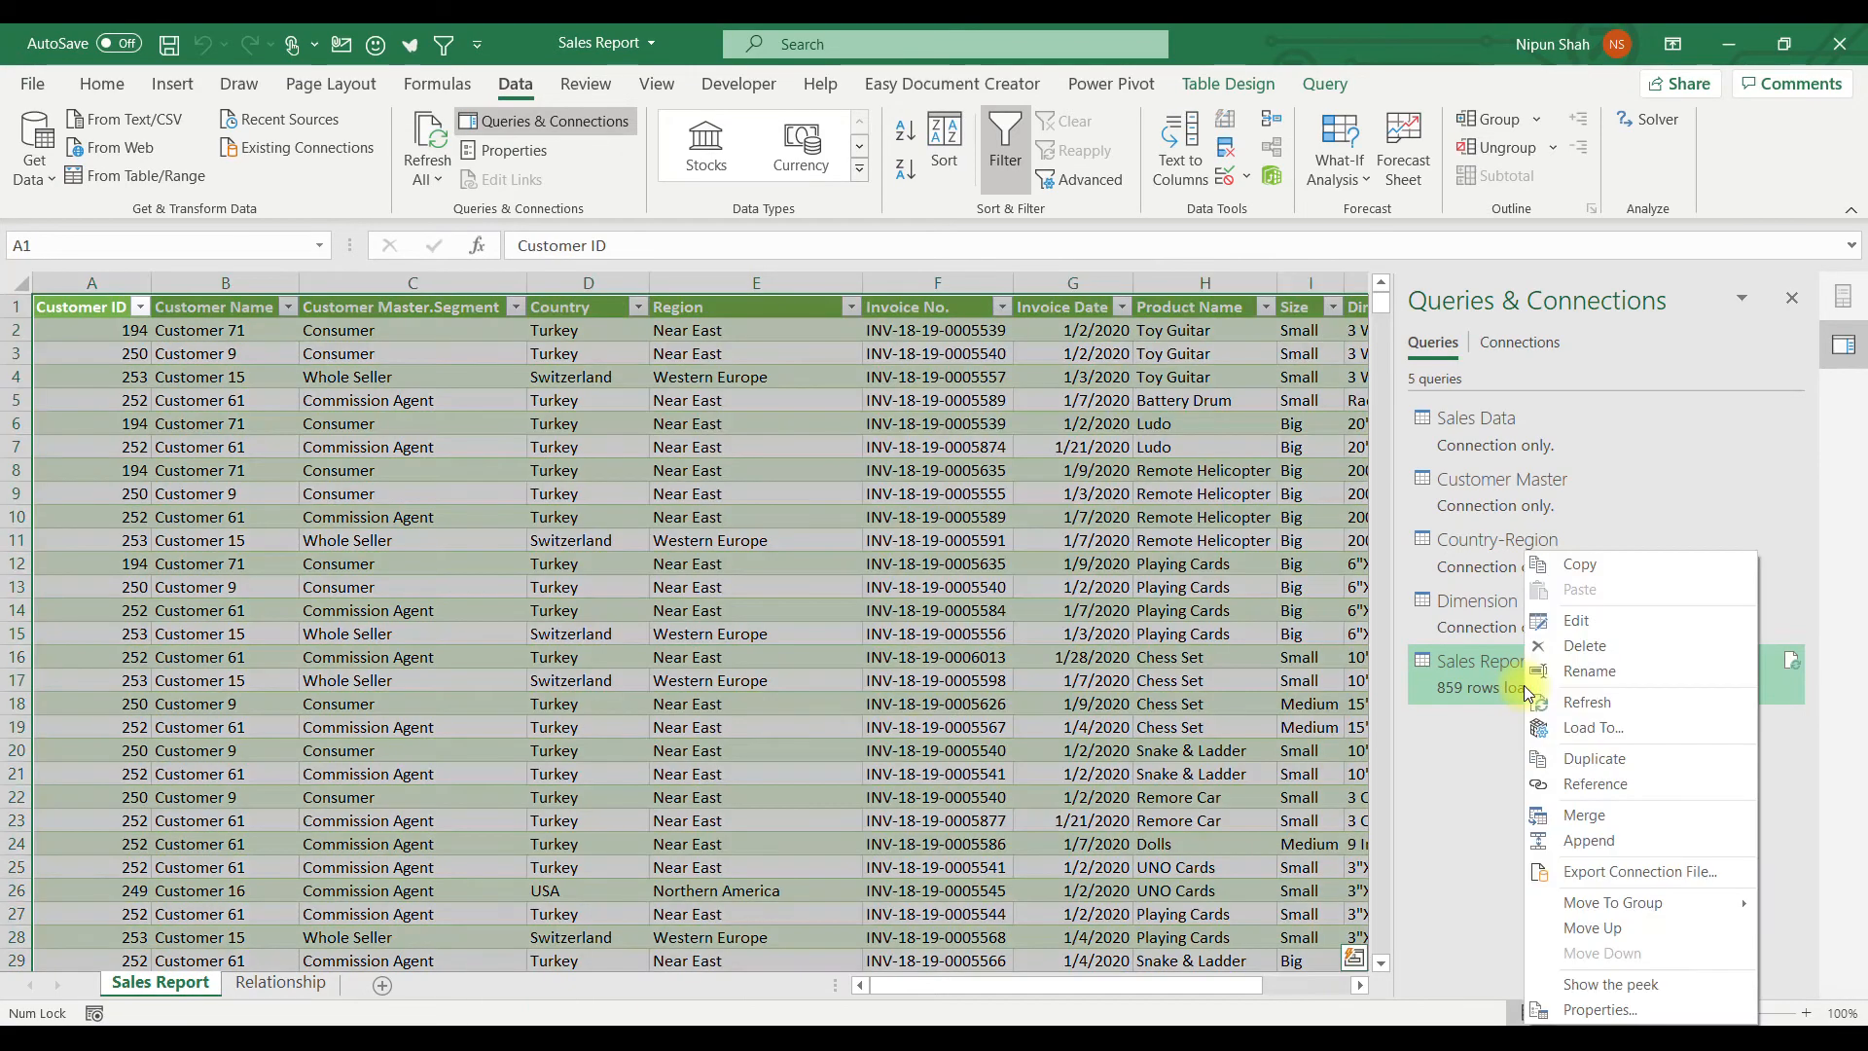
{"action": "left_click", "coordinate": [1621, 726]}
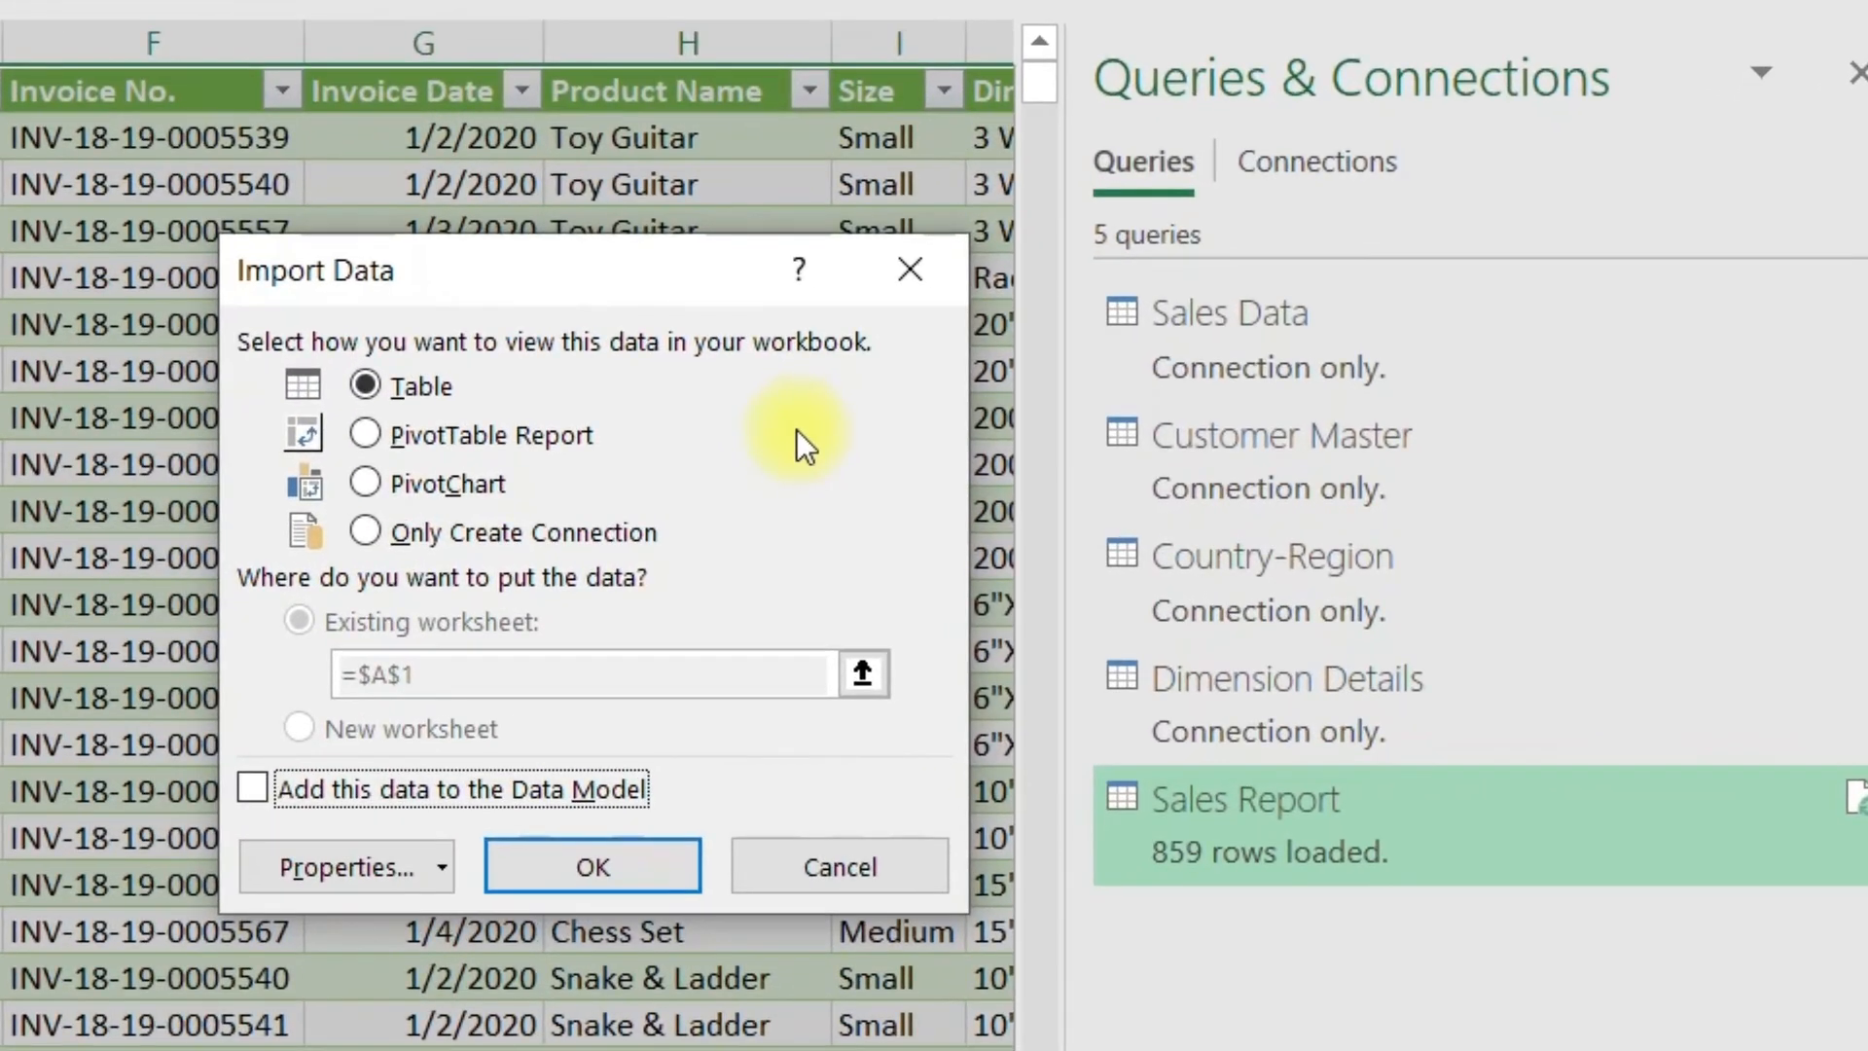
{"action": "left_click", "coordinate": [366, 435]}
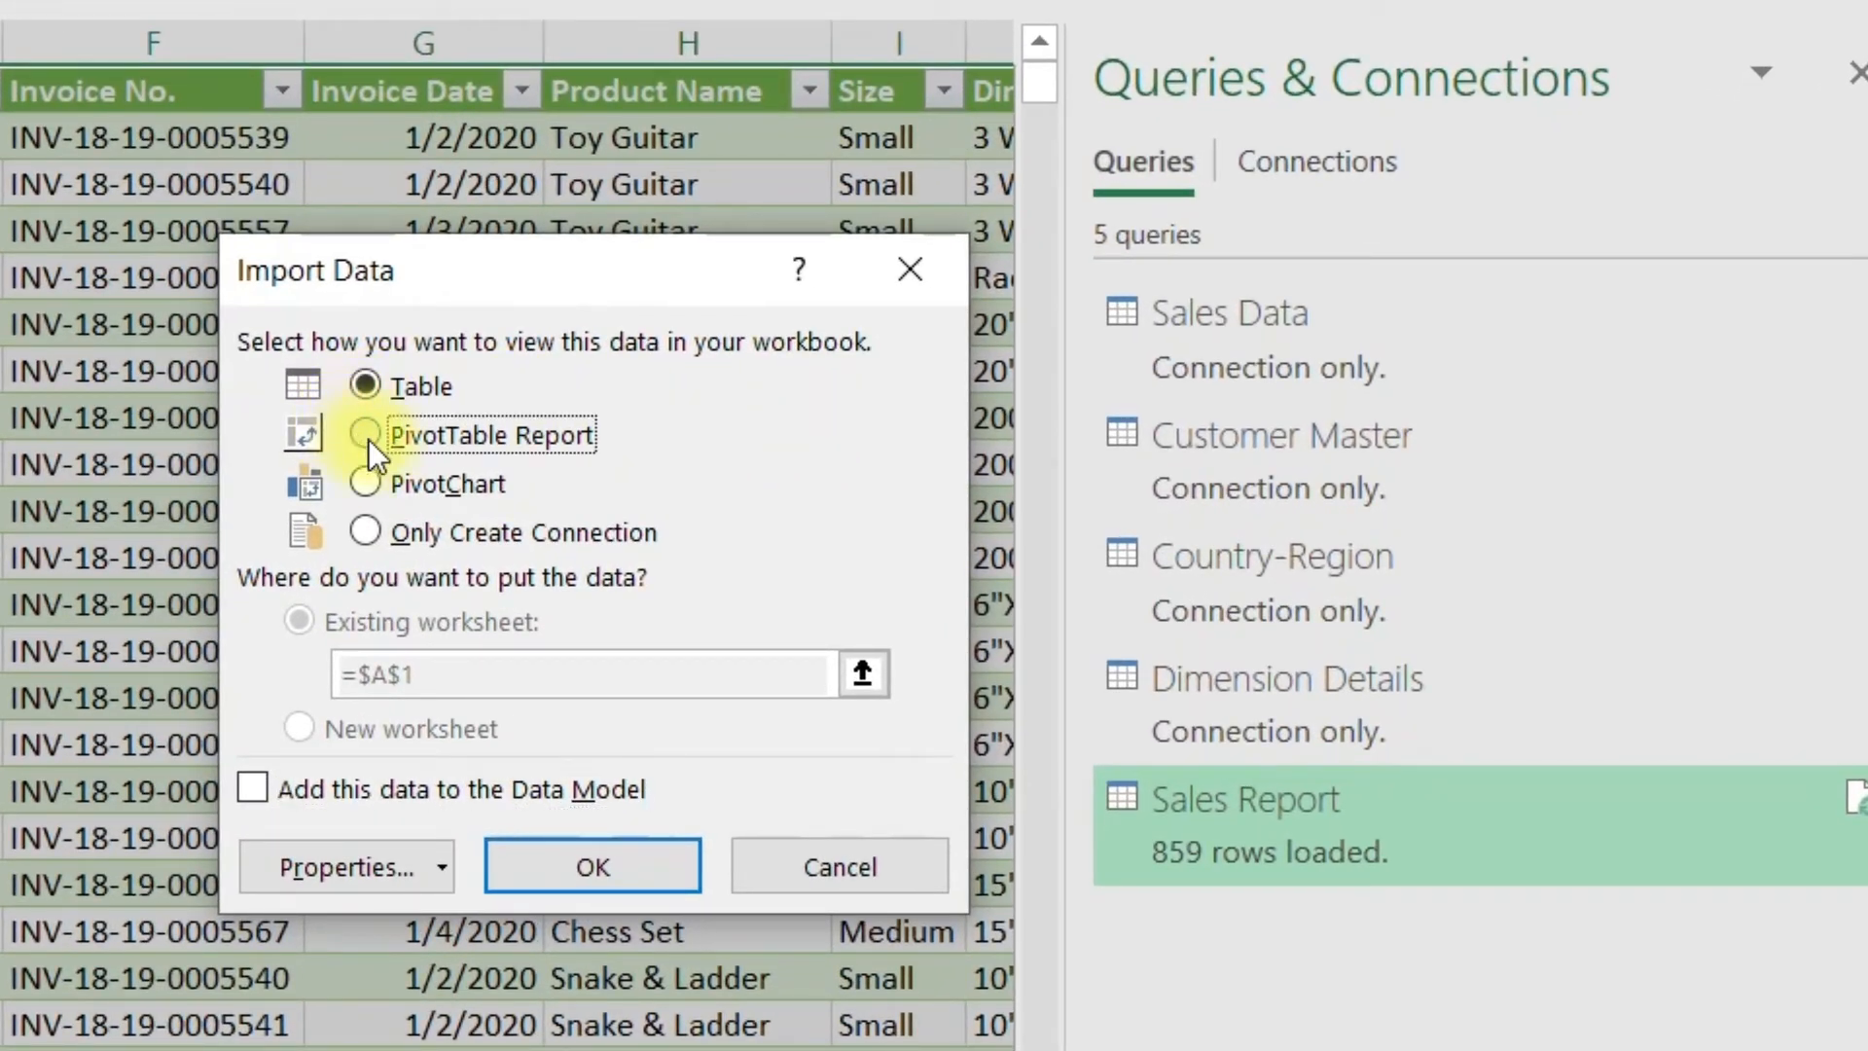
{"action": "left_click", "coordinate": [595, 866]}
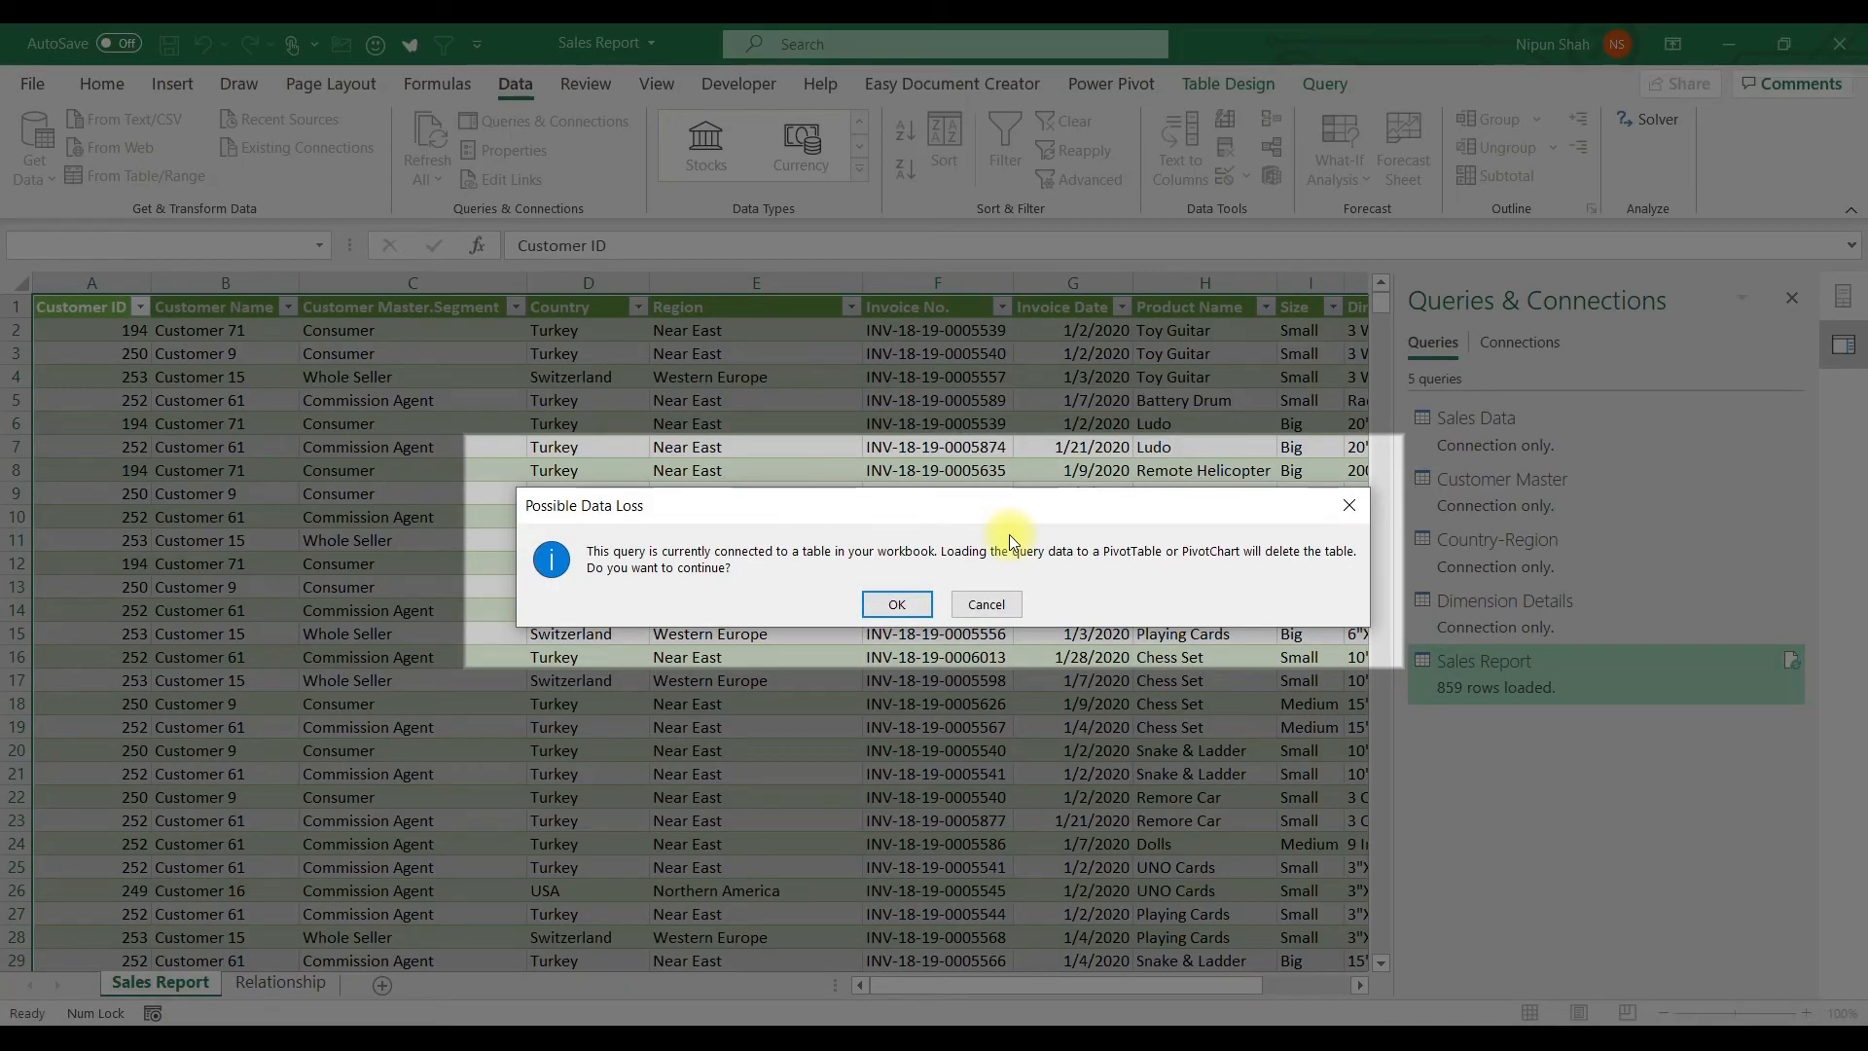
{"action": "left_click", "coordinate": [896, 601]}
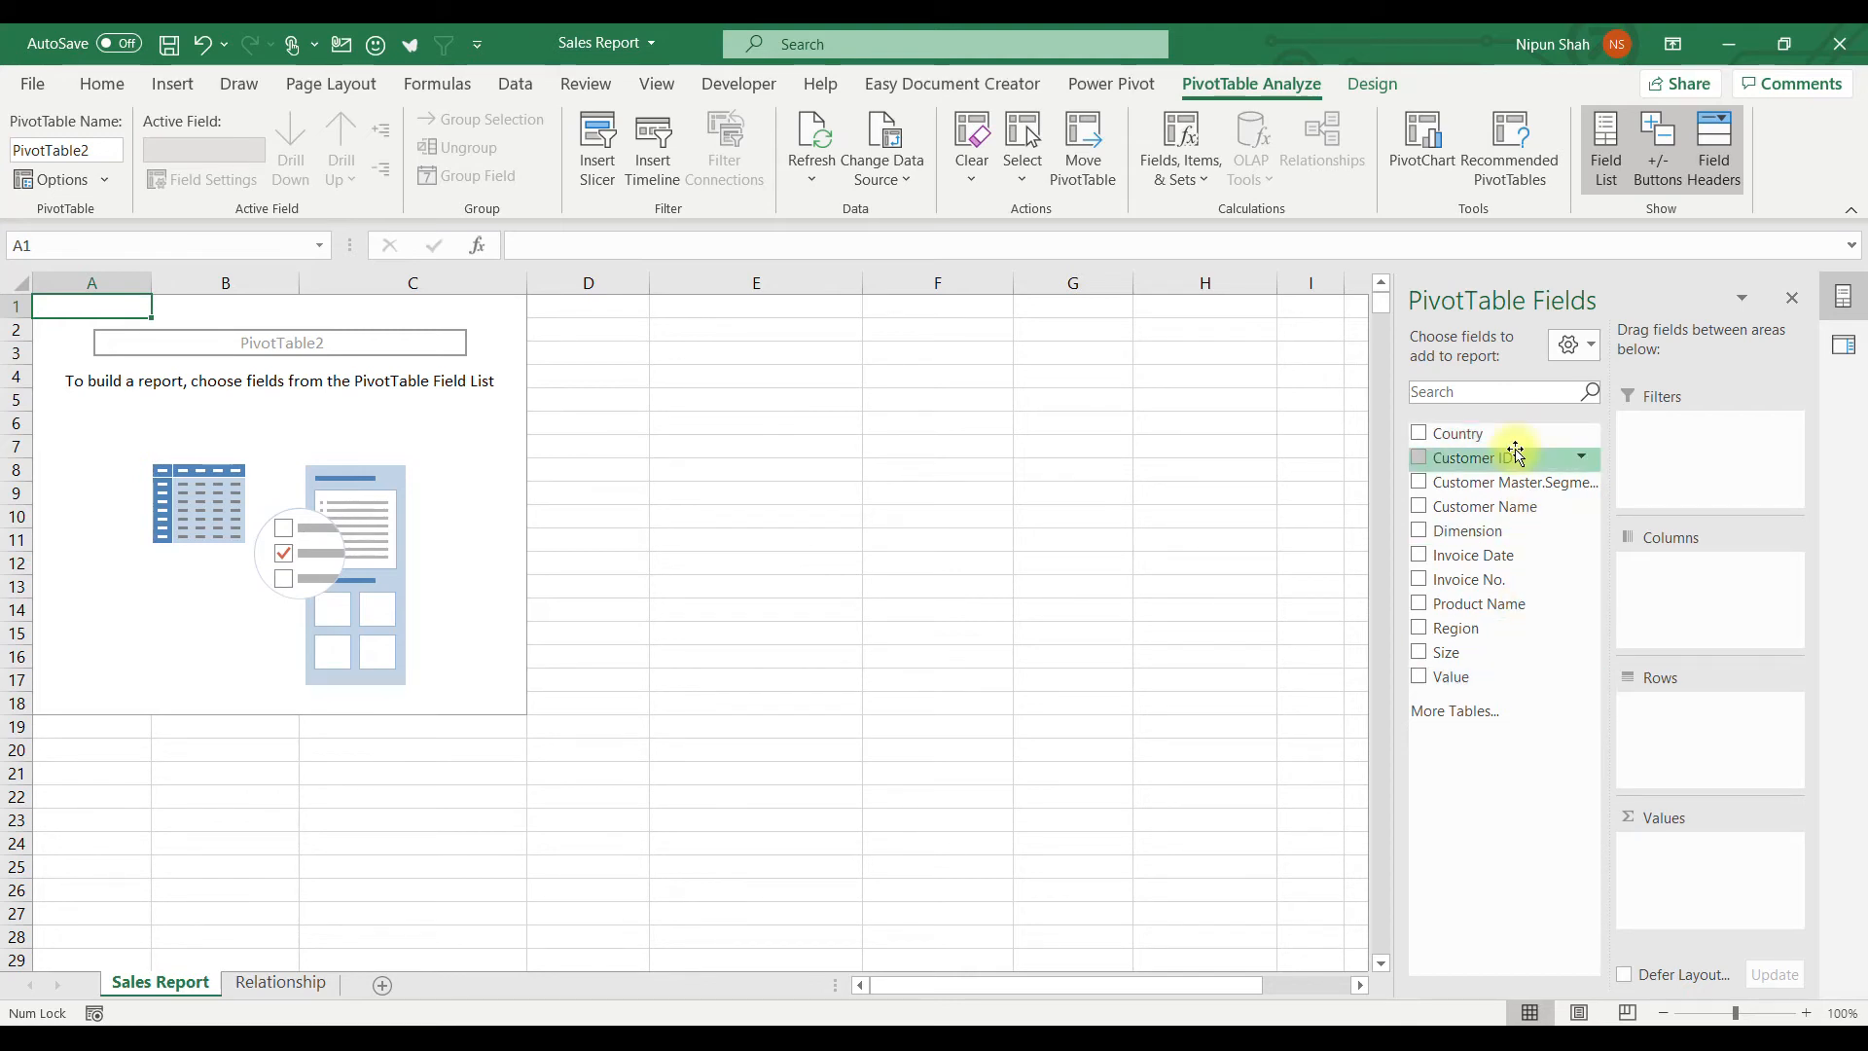
- Build the PivotTable with Region and Country as rows, Customer Master.Segment as columns, and Sum of Value as values
{"action": "left_click_drag", "start_coordinate": [1471, 640], "coordinate": [1686, 719]}
{"action": "left_click_drag", "start_coordinate": [1530, 434], "coordinate": [1701, 739]}
{"action": "left_click_drag", "start_coordinate": [1480, 483], "coordinate": [1703, 596]}
{"action": "left_click_drag", "start_coordinate": [1469, 676], "coordinate": [1682, 873]}
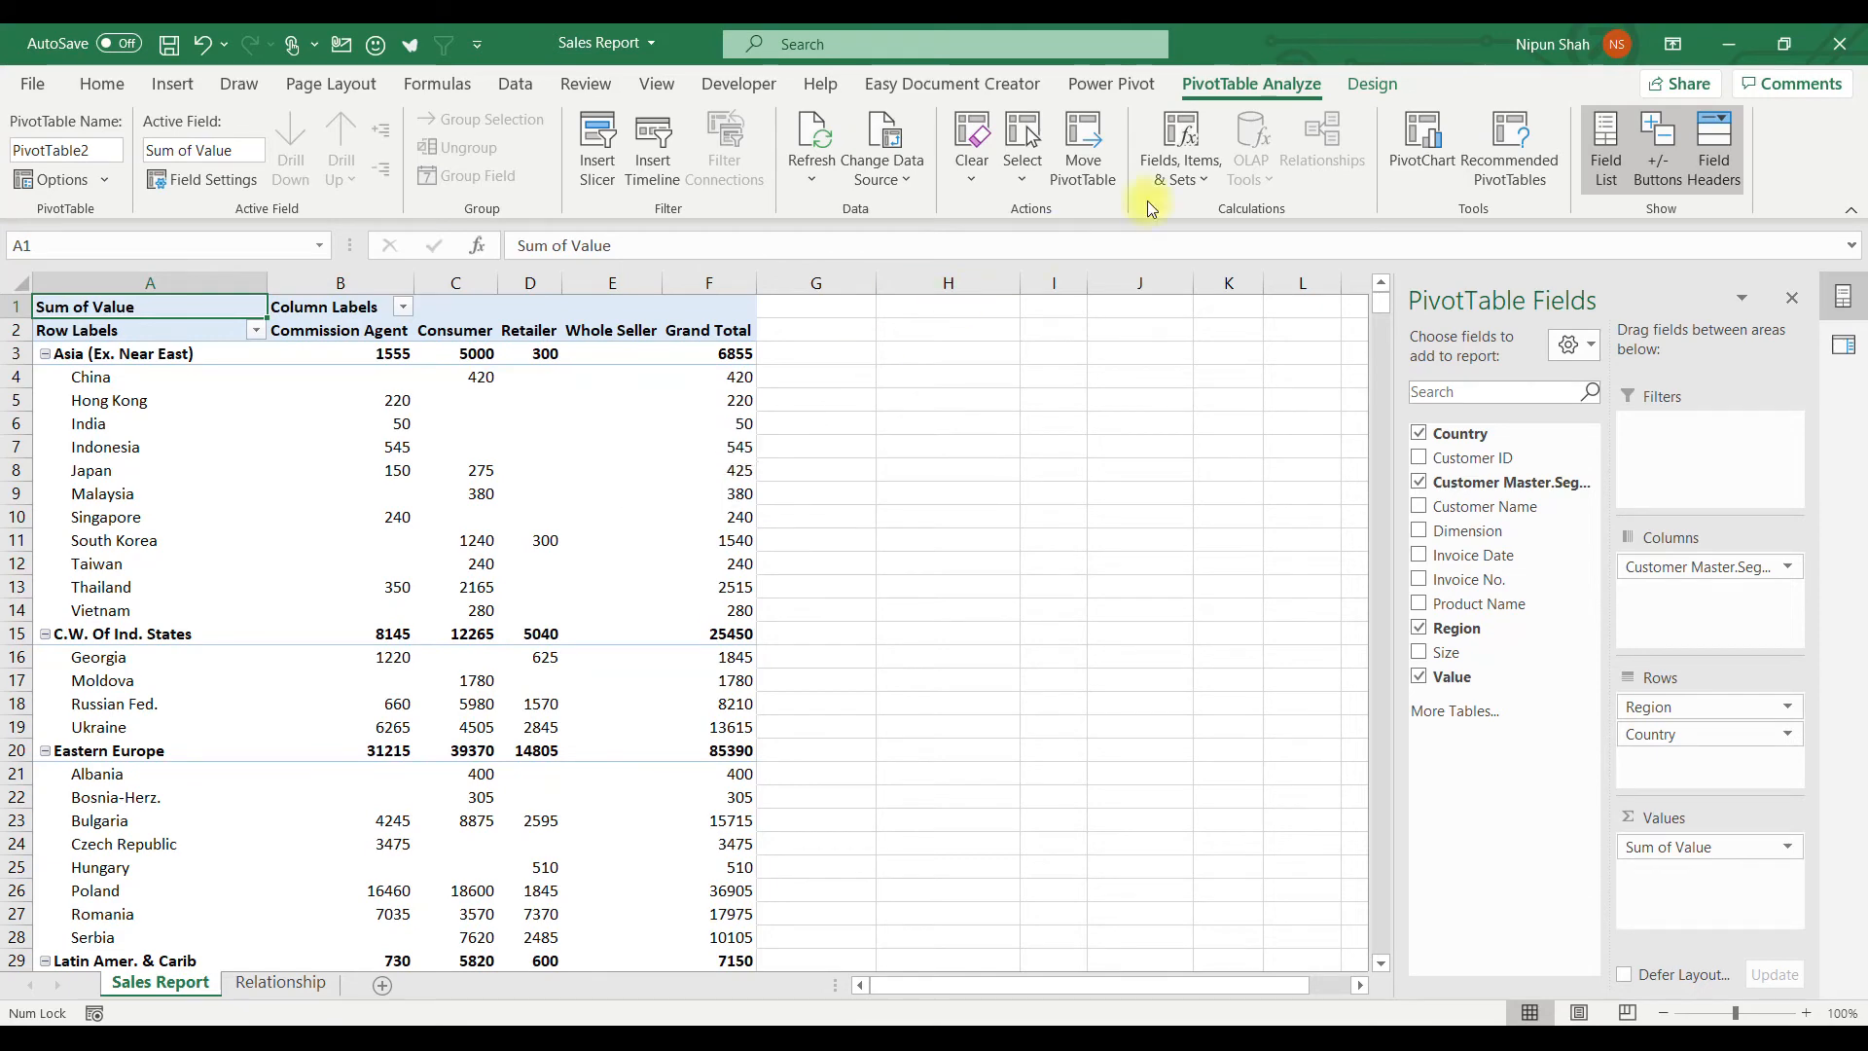
- Set the PivotTable's report layout to Tabular Form
{"action": "left_click", "coordinate": [1373, 83]}
{"action": "left_click", "coordinate": [171, 161]}
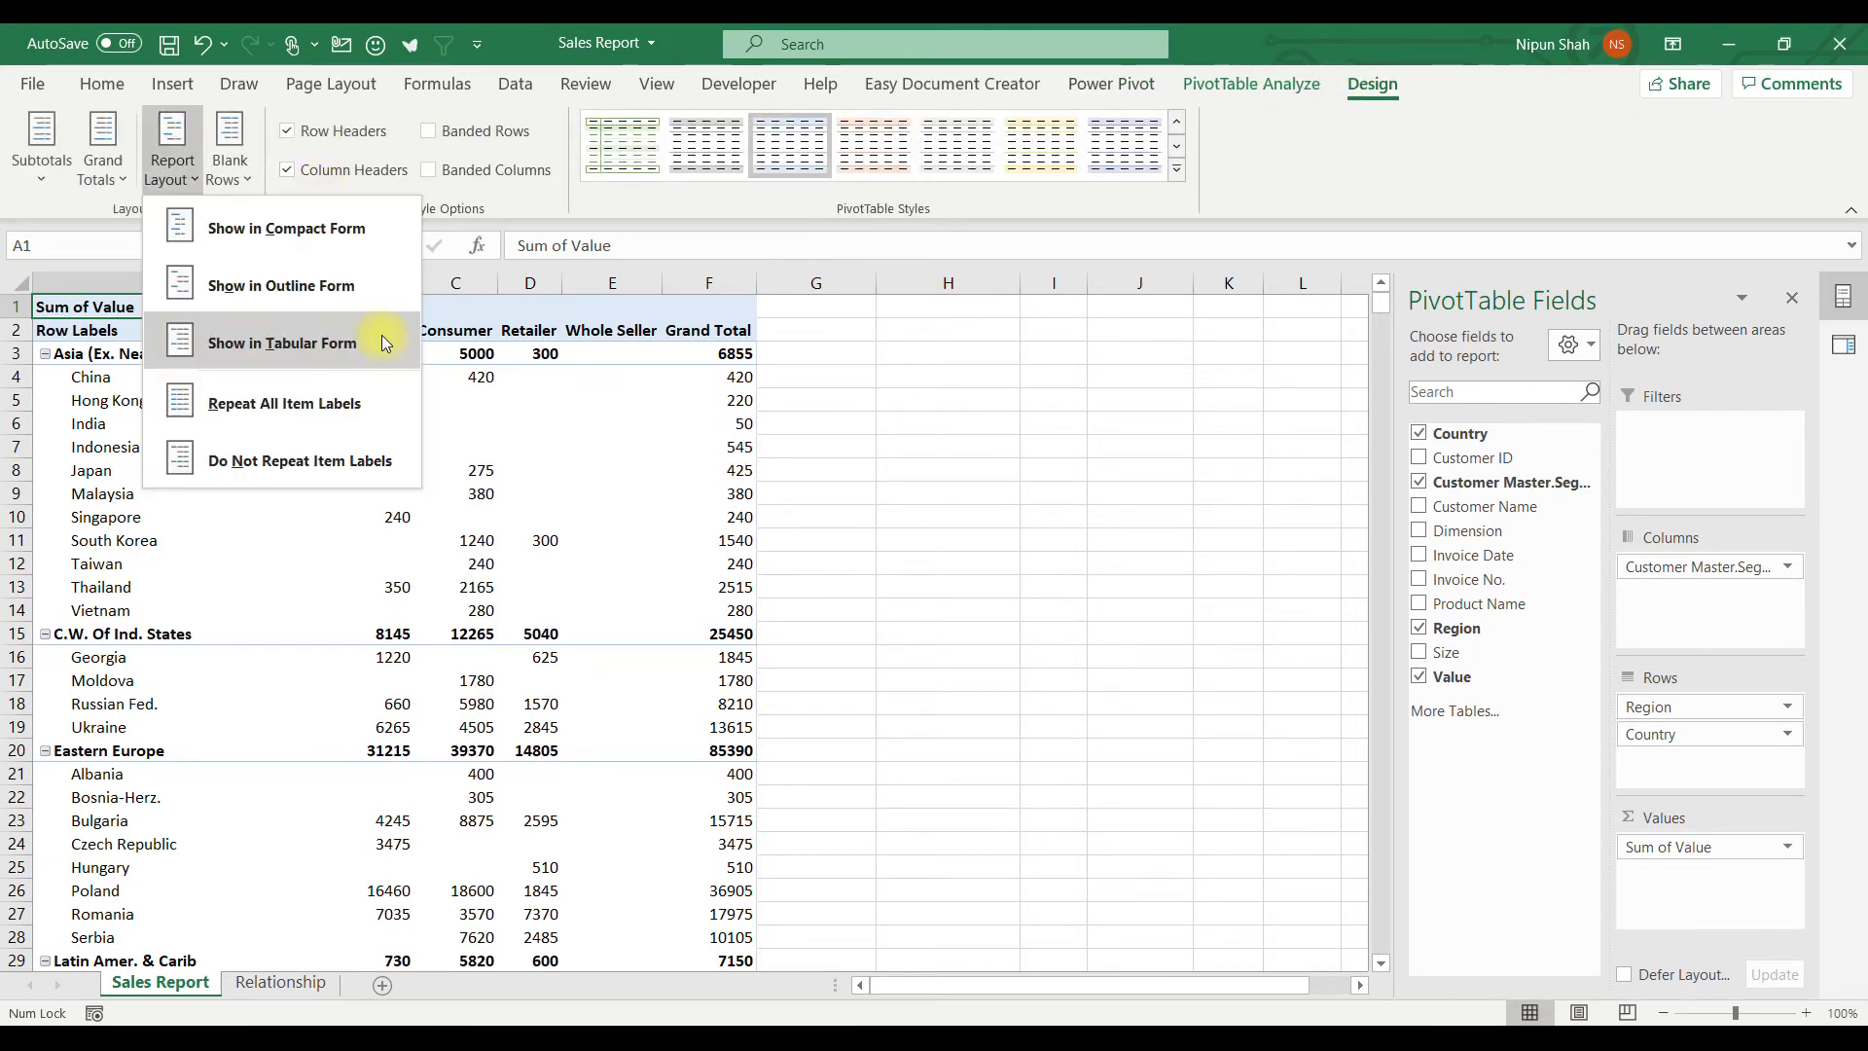
{"action": "left_click", "coordinate": [381, 342]}
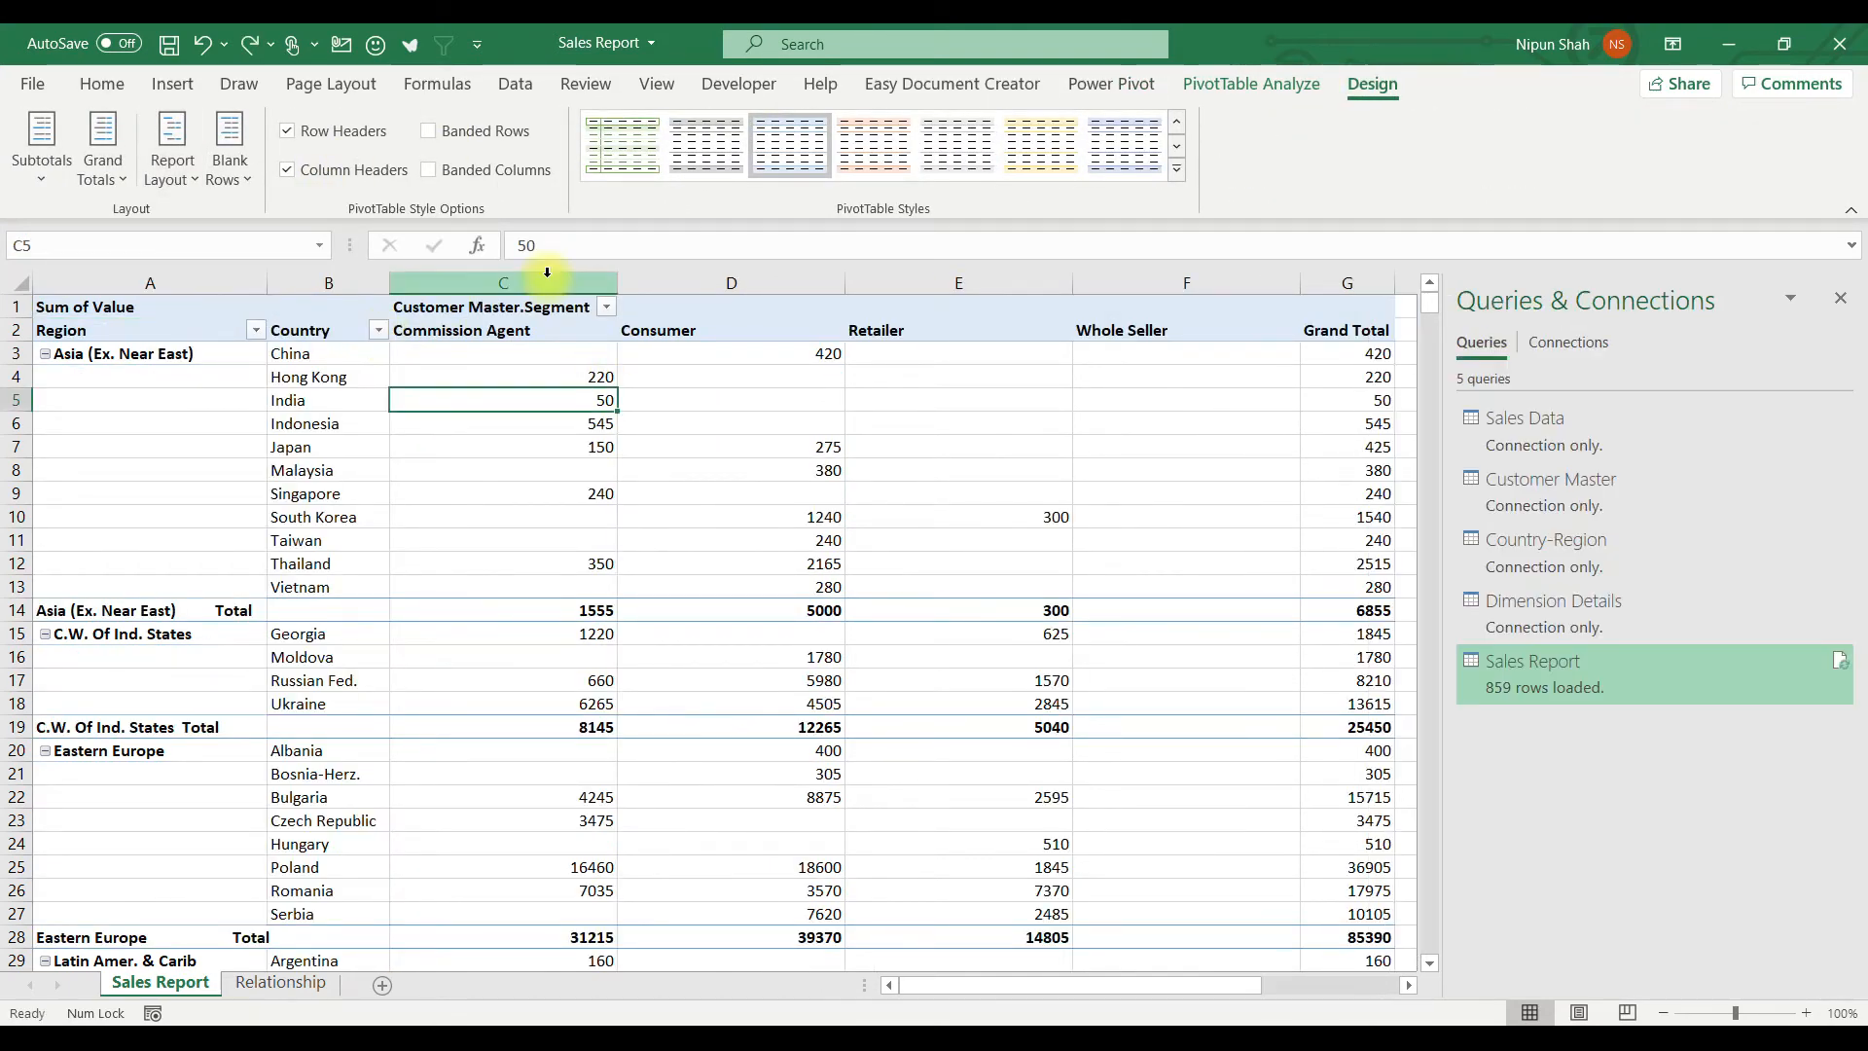
- Autofit columns C to F to their contents and rename the Customer Master.Segment heading as Segment
{"action": "left_click_drag", "start_coordinate": [546, 273], "coordinate": [1195, 282]}
{"action": "double_click", "coordinate": [1300, 282]}
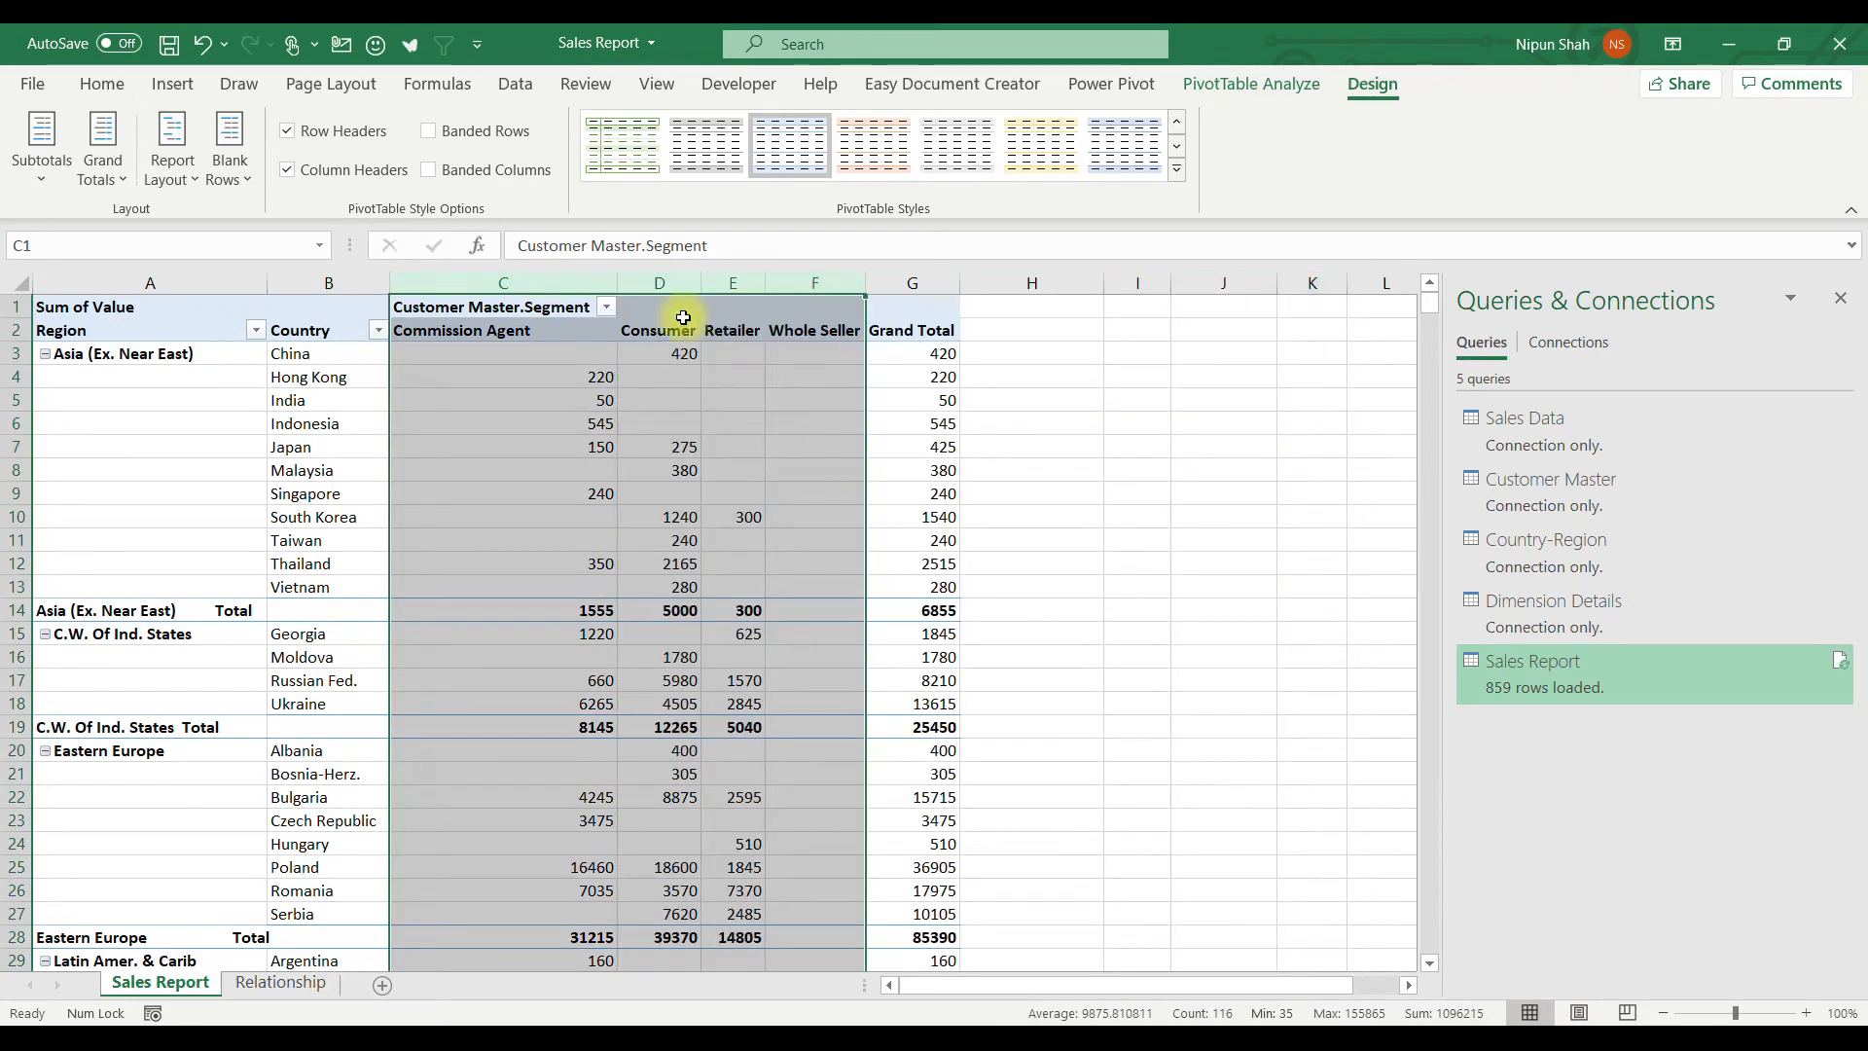
{"action": "left_click", "coordinate": [500, 305]}
{"action": "left_click_drag", "start_coordinate": [651, 250], "coordinate": [389, 244]}
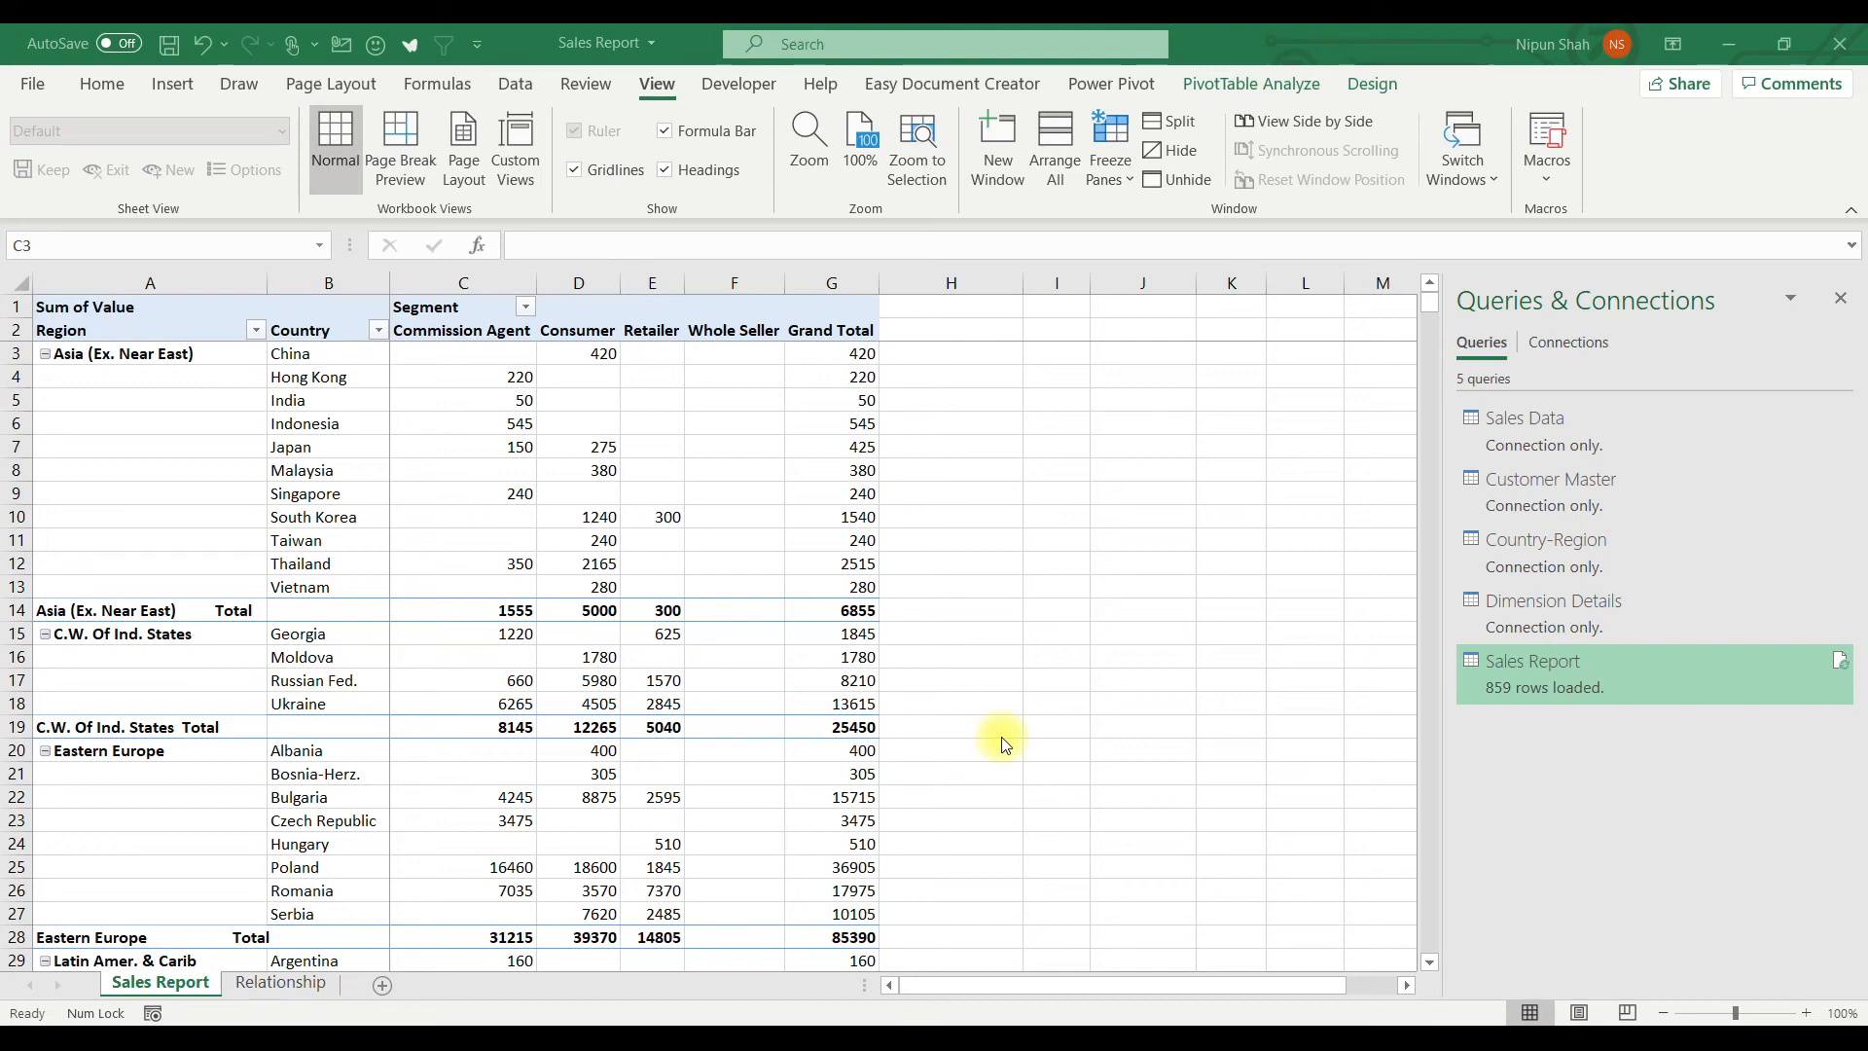
- In the Sales Data workbook, start a record in row 861 with a customer ID, an invoice number and the date 31-Dec-20
{"action": "mouse_move", "coordinate": [656, 1021]}
{"action": "left_click", "coordinate": [505, 940]}
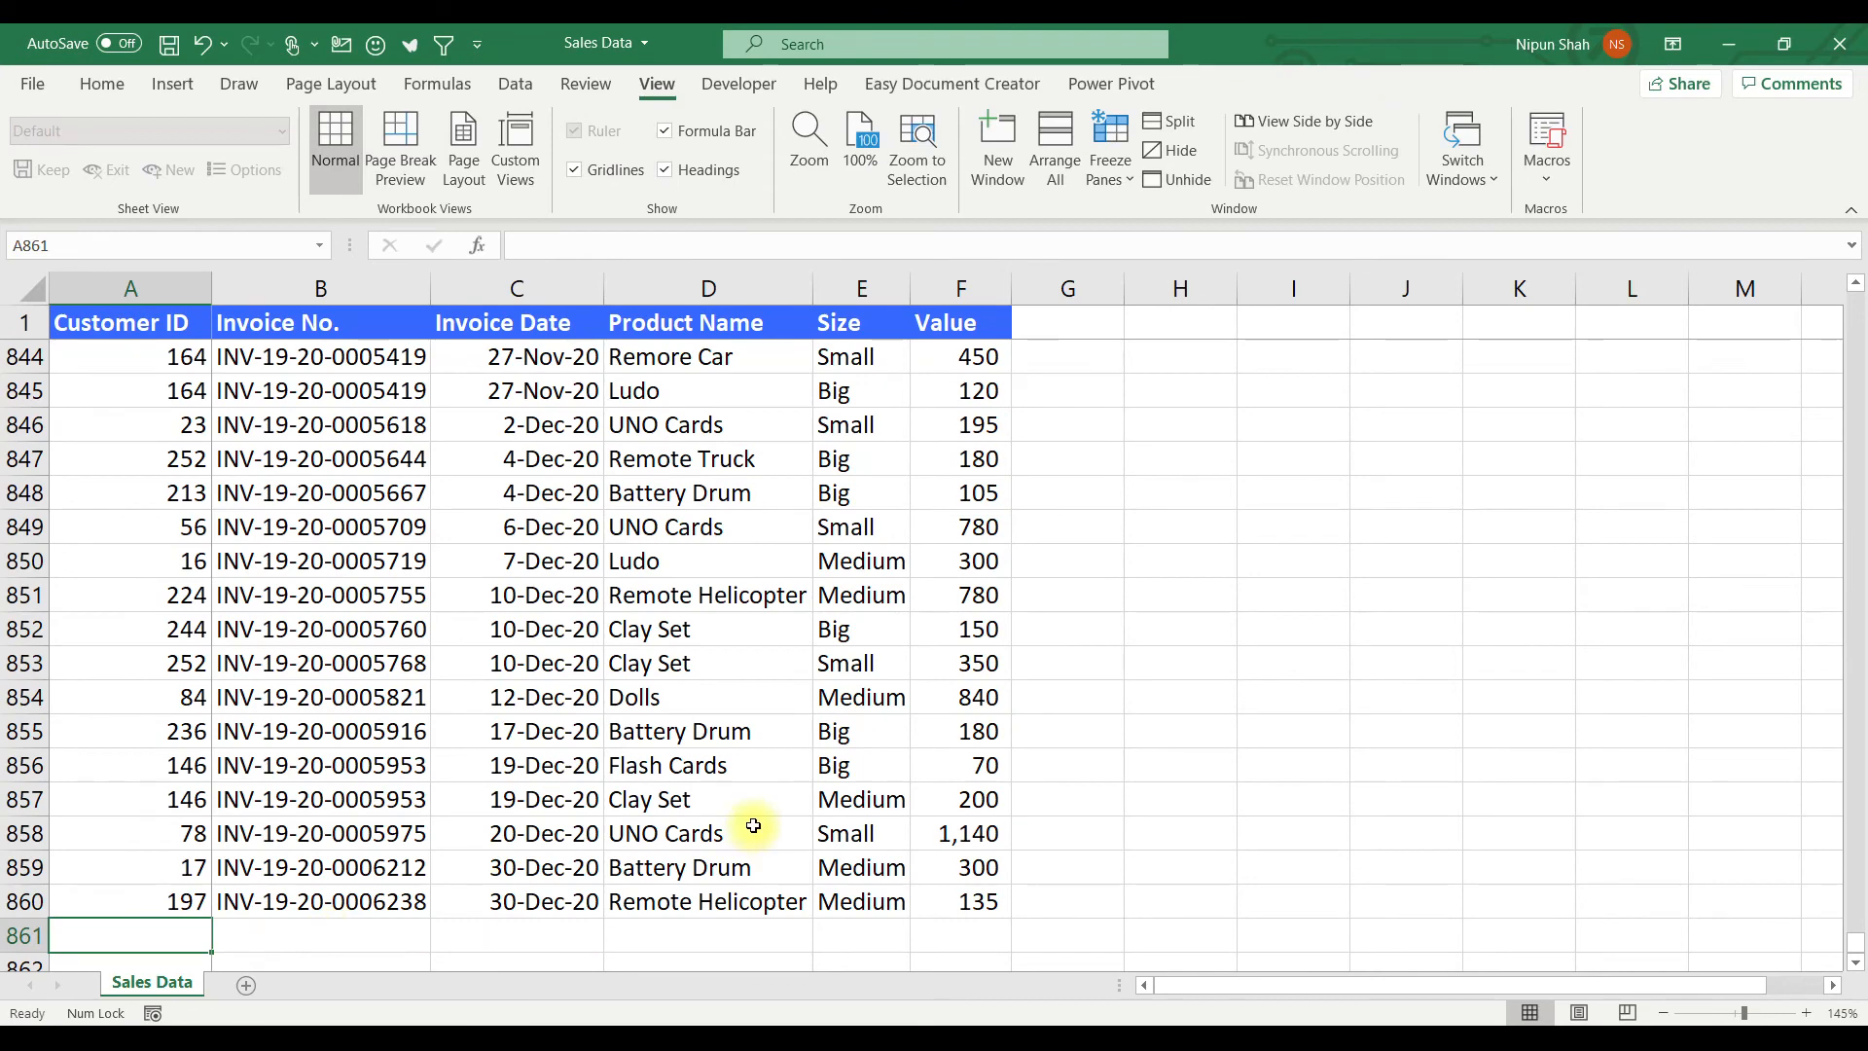
{"action": "type", "text": "500"}
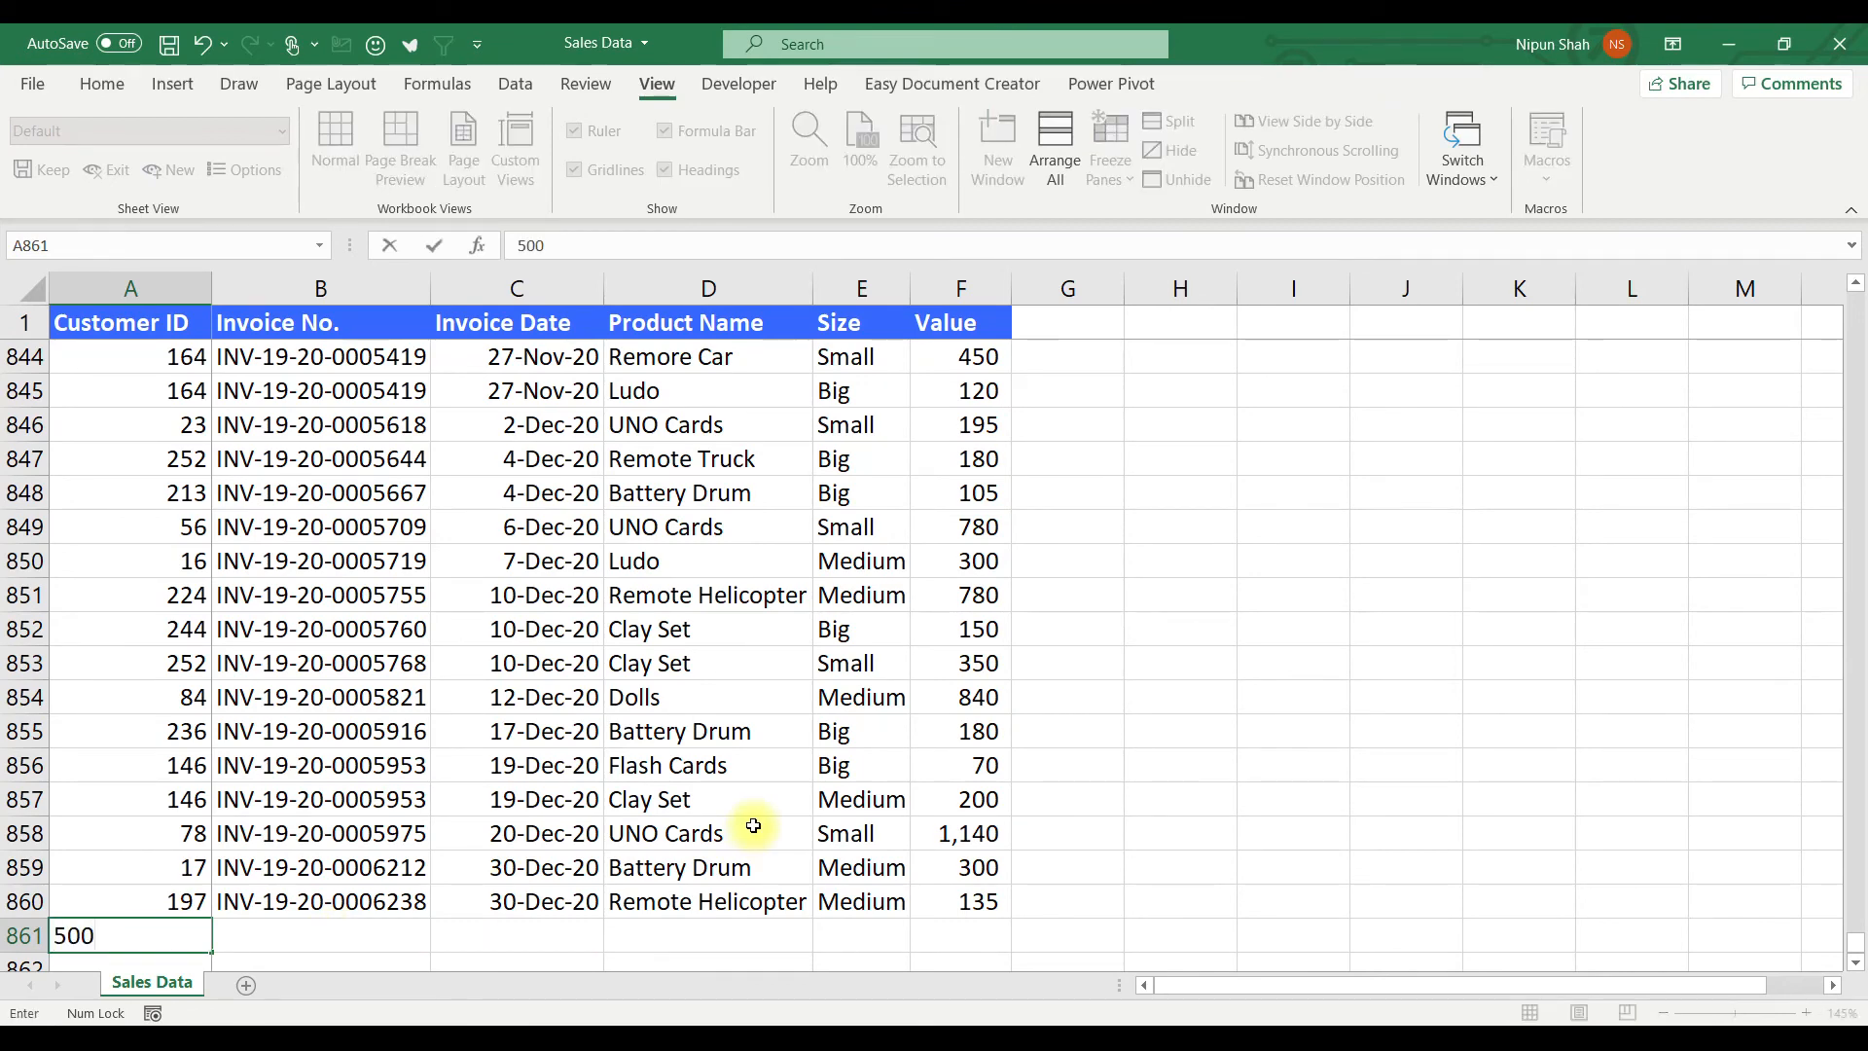
{"action": "key", "text": "Tab"}
{"action": "type", "text": "123"}
{"action": "key", "text": "Tab"}
{"action": "type", "text": "31 dec 20"}
{"action": "key", "text": "Tab"}
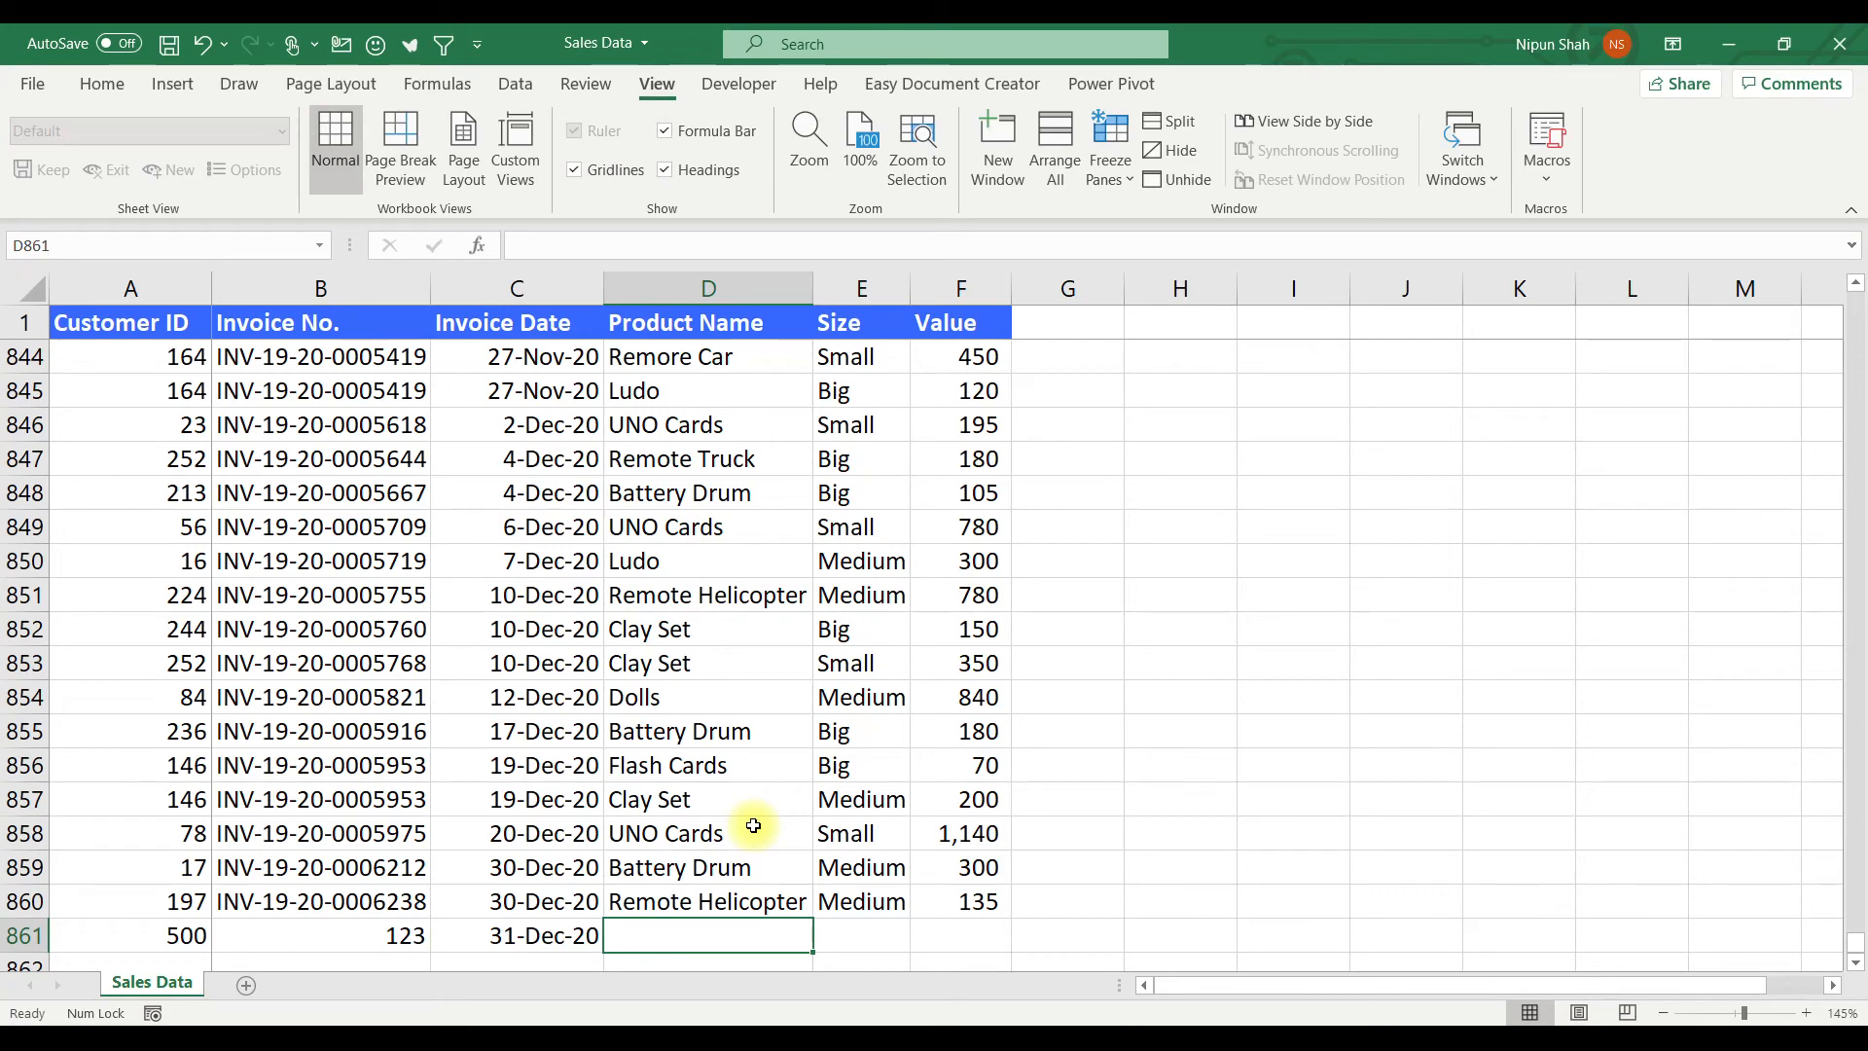
- Complete the sales record in row 861 with product Checkers, size Medium and value 1000
{"action": "type", "text": "Checkers"}
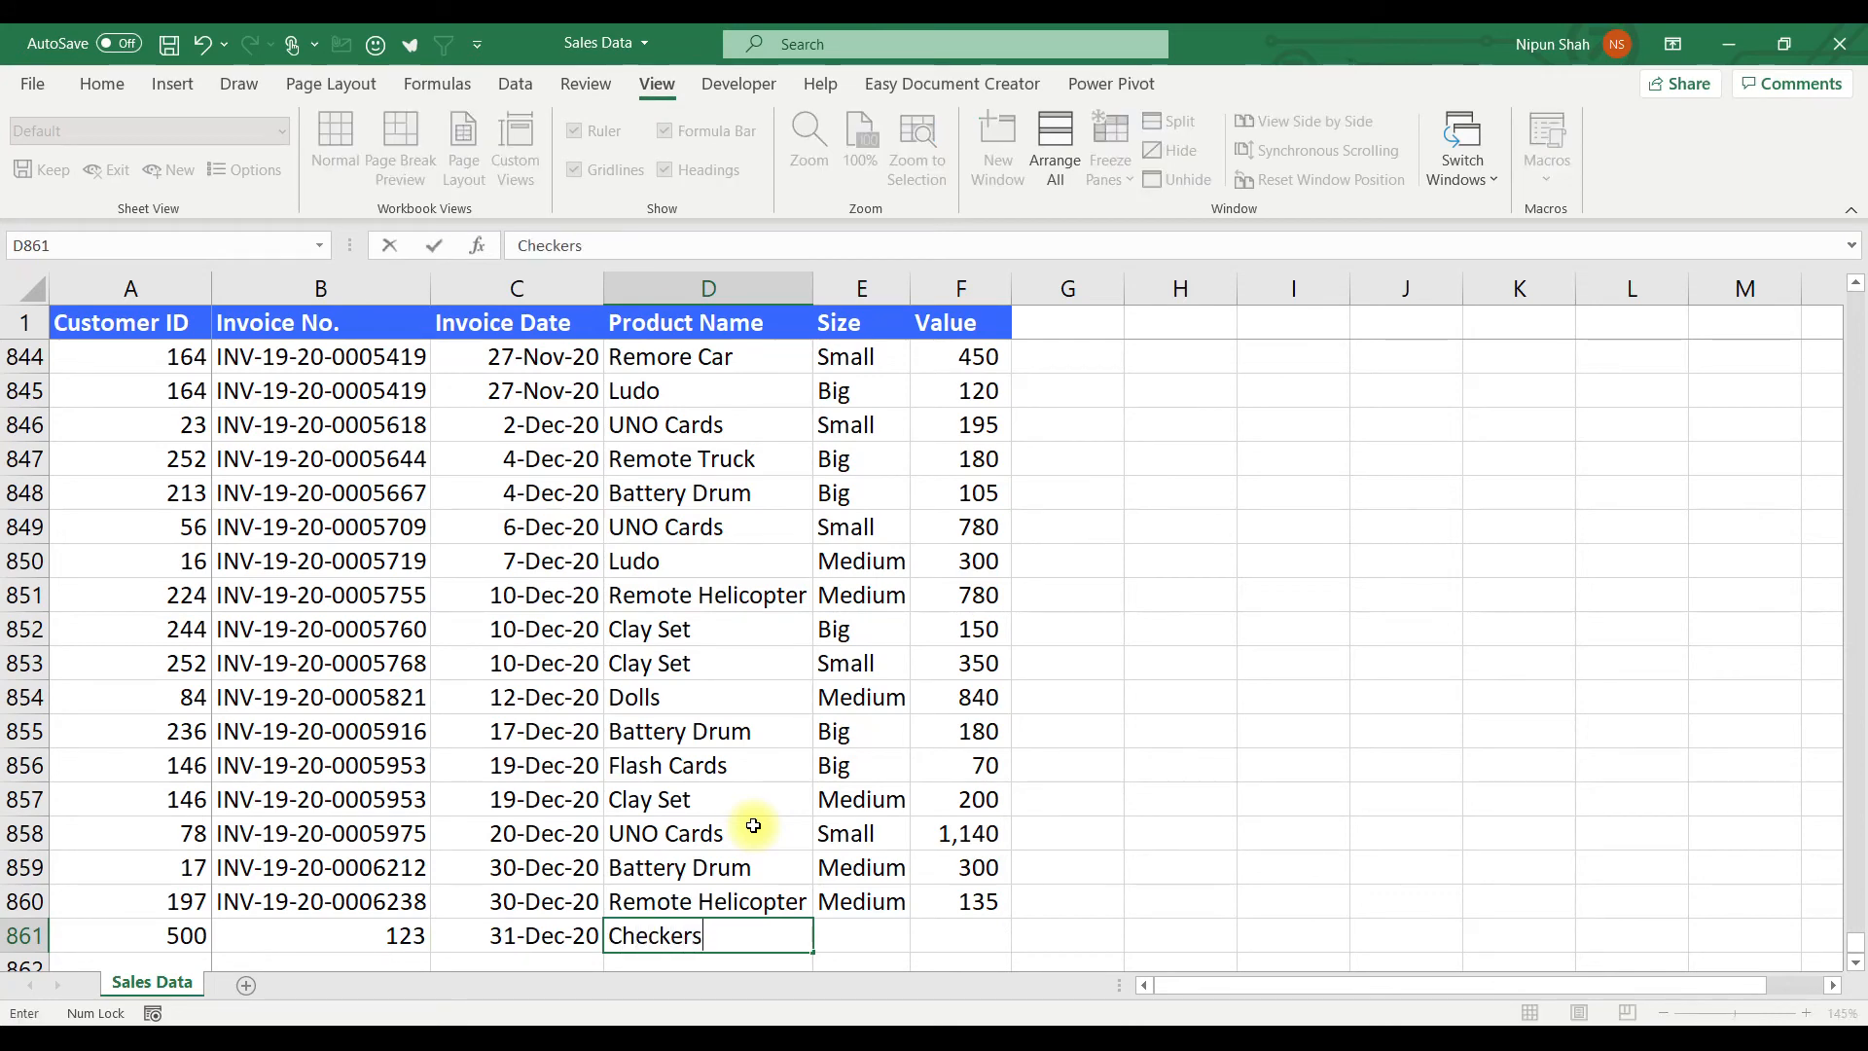
{"action": "key", "text": "Tab"}
{"action": "type", "text": "medium"}
{"action": "key", "text": "Tab"}
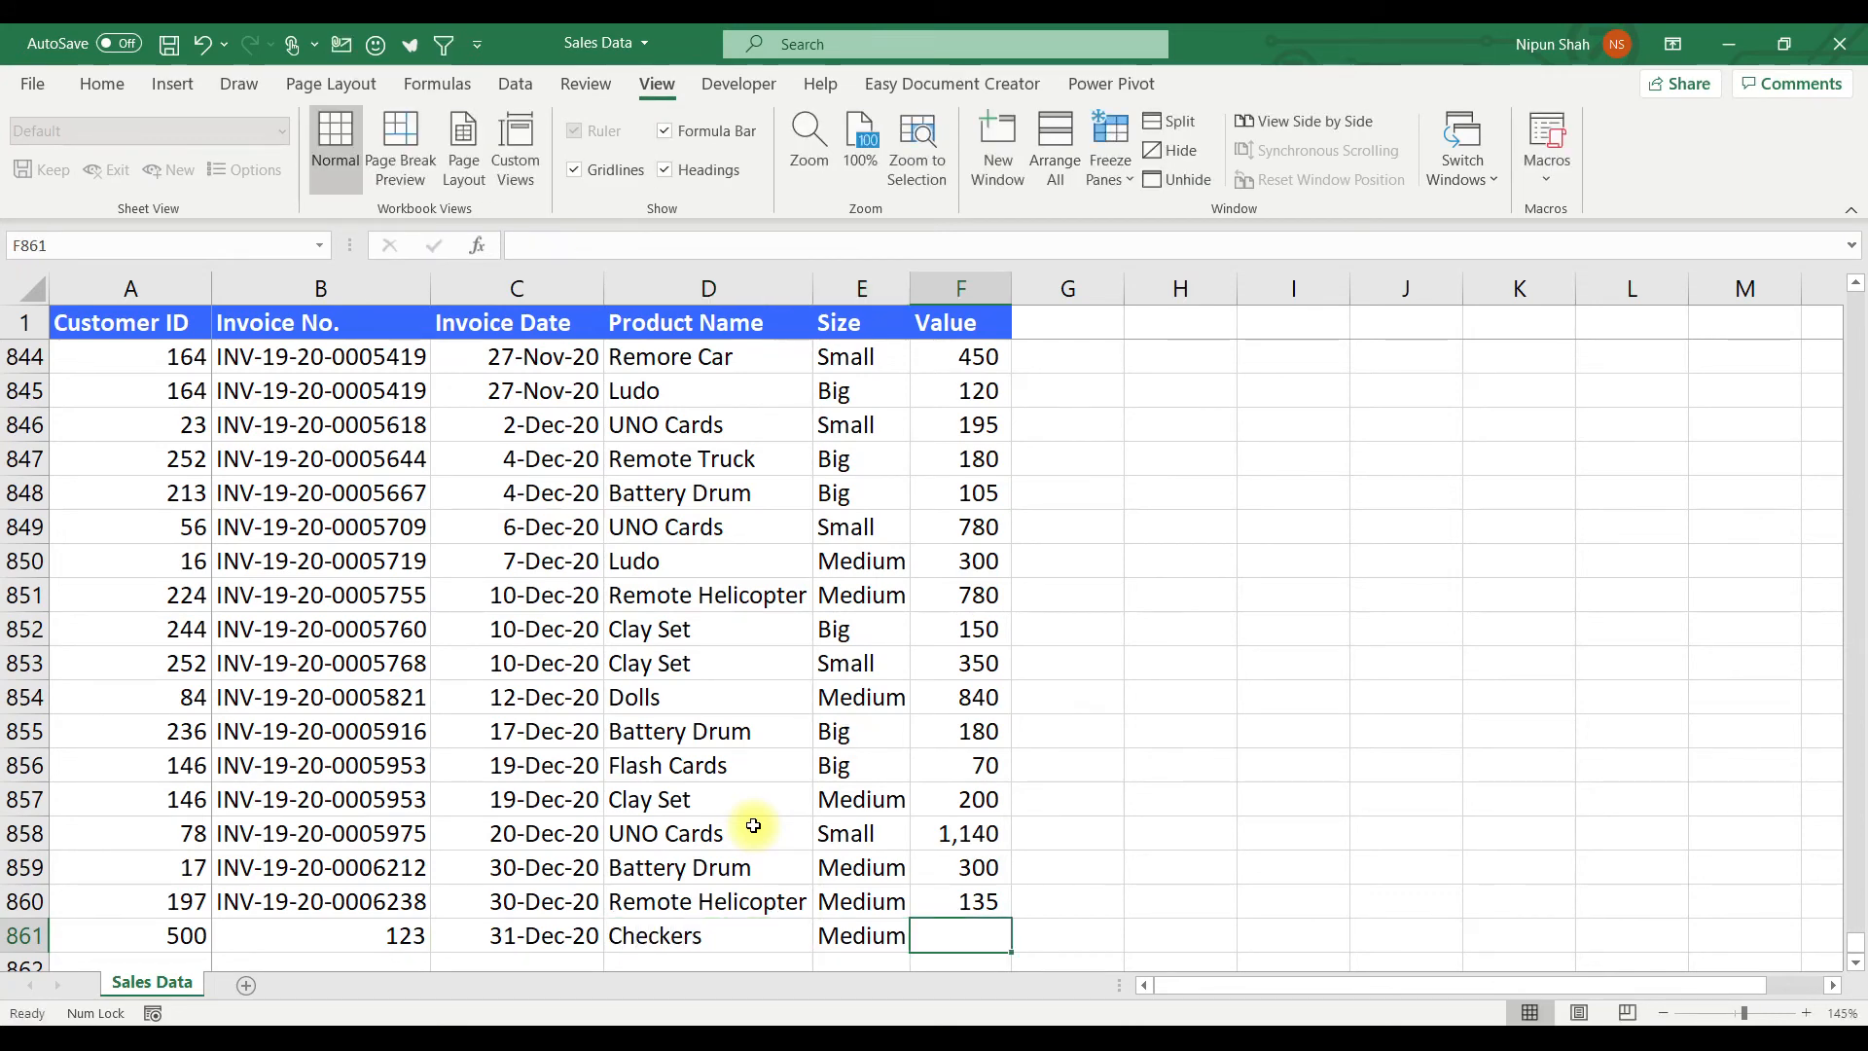
{"action": "type", "text": "1000"}
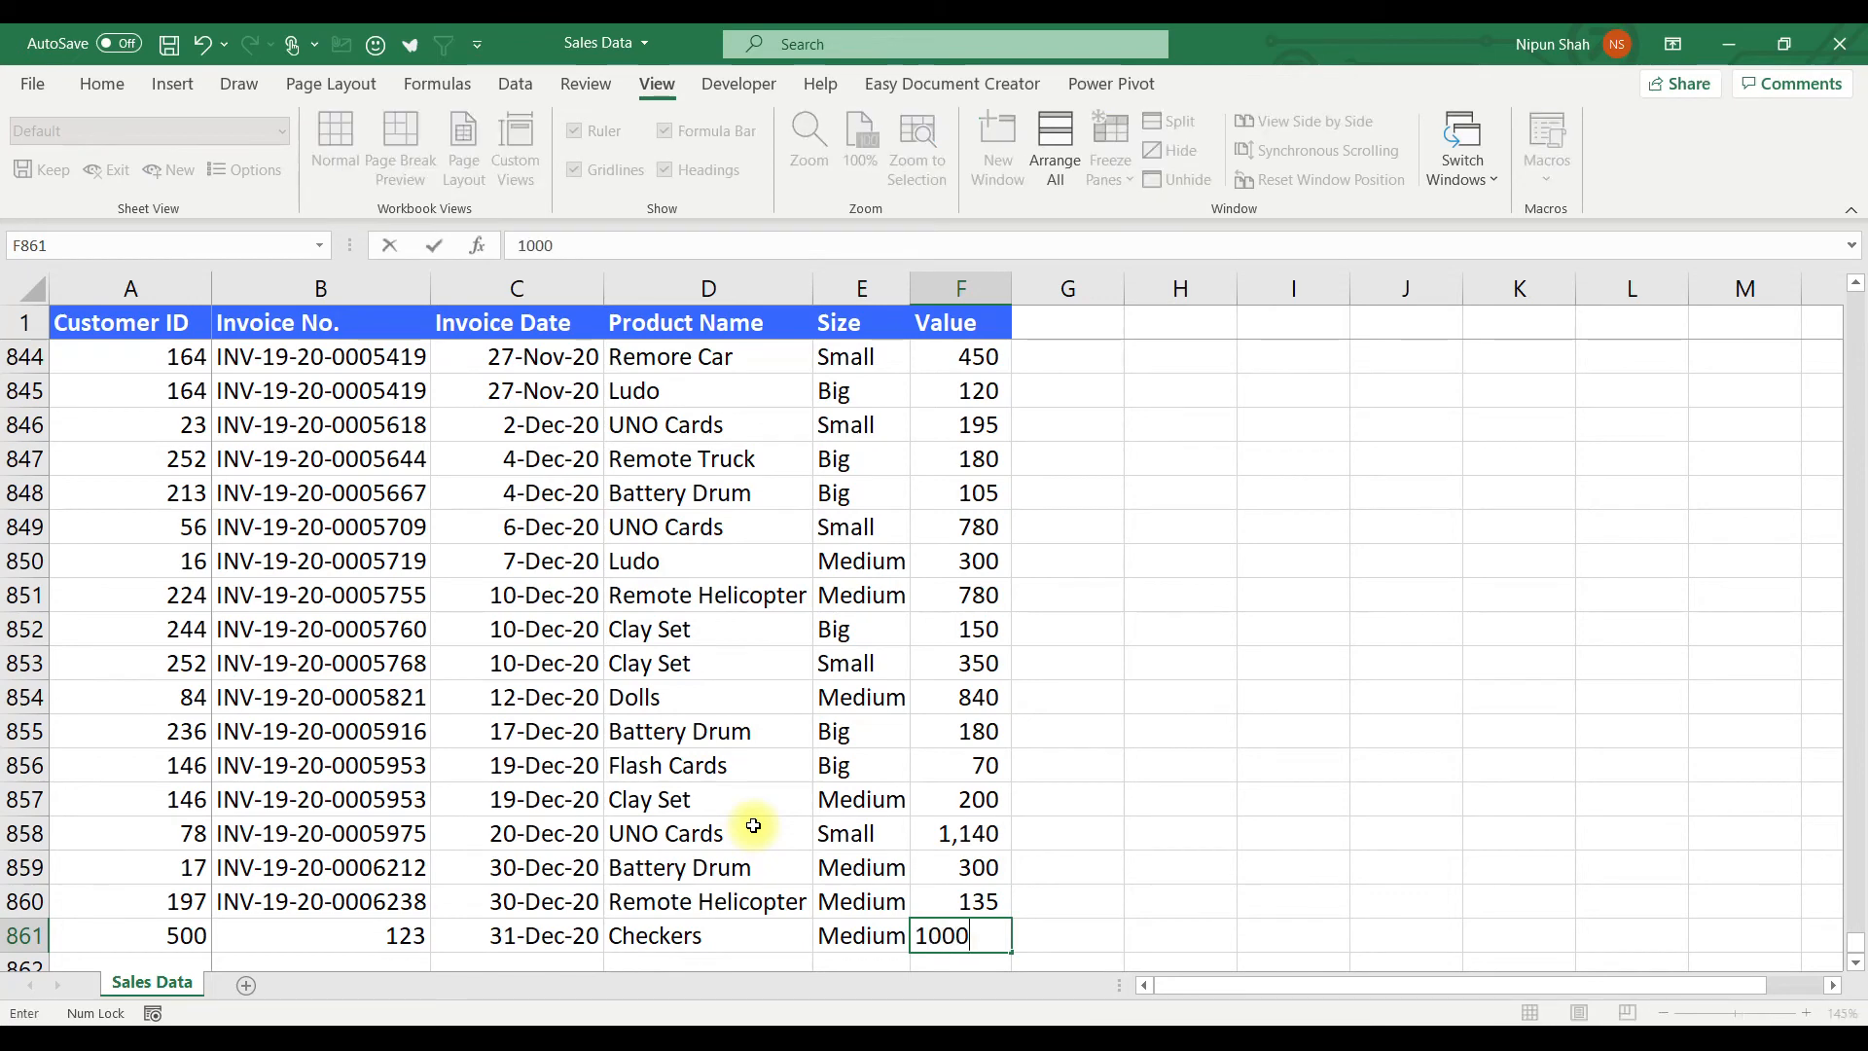
{"action": "key", "text": "Return"}
- In the Customer Details workbook, enter the new customer's ID and name in row 255
{"action": "mouse_move", "coordinate": [710, 1017]}
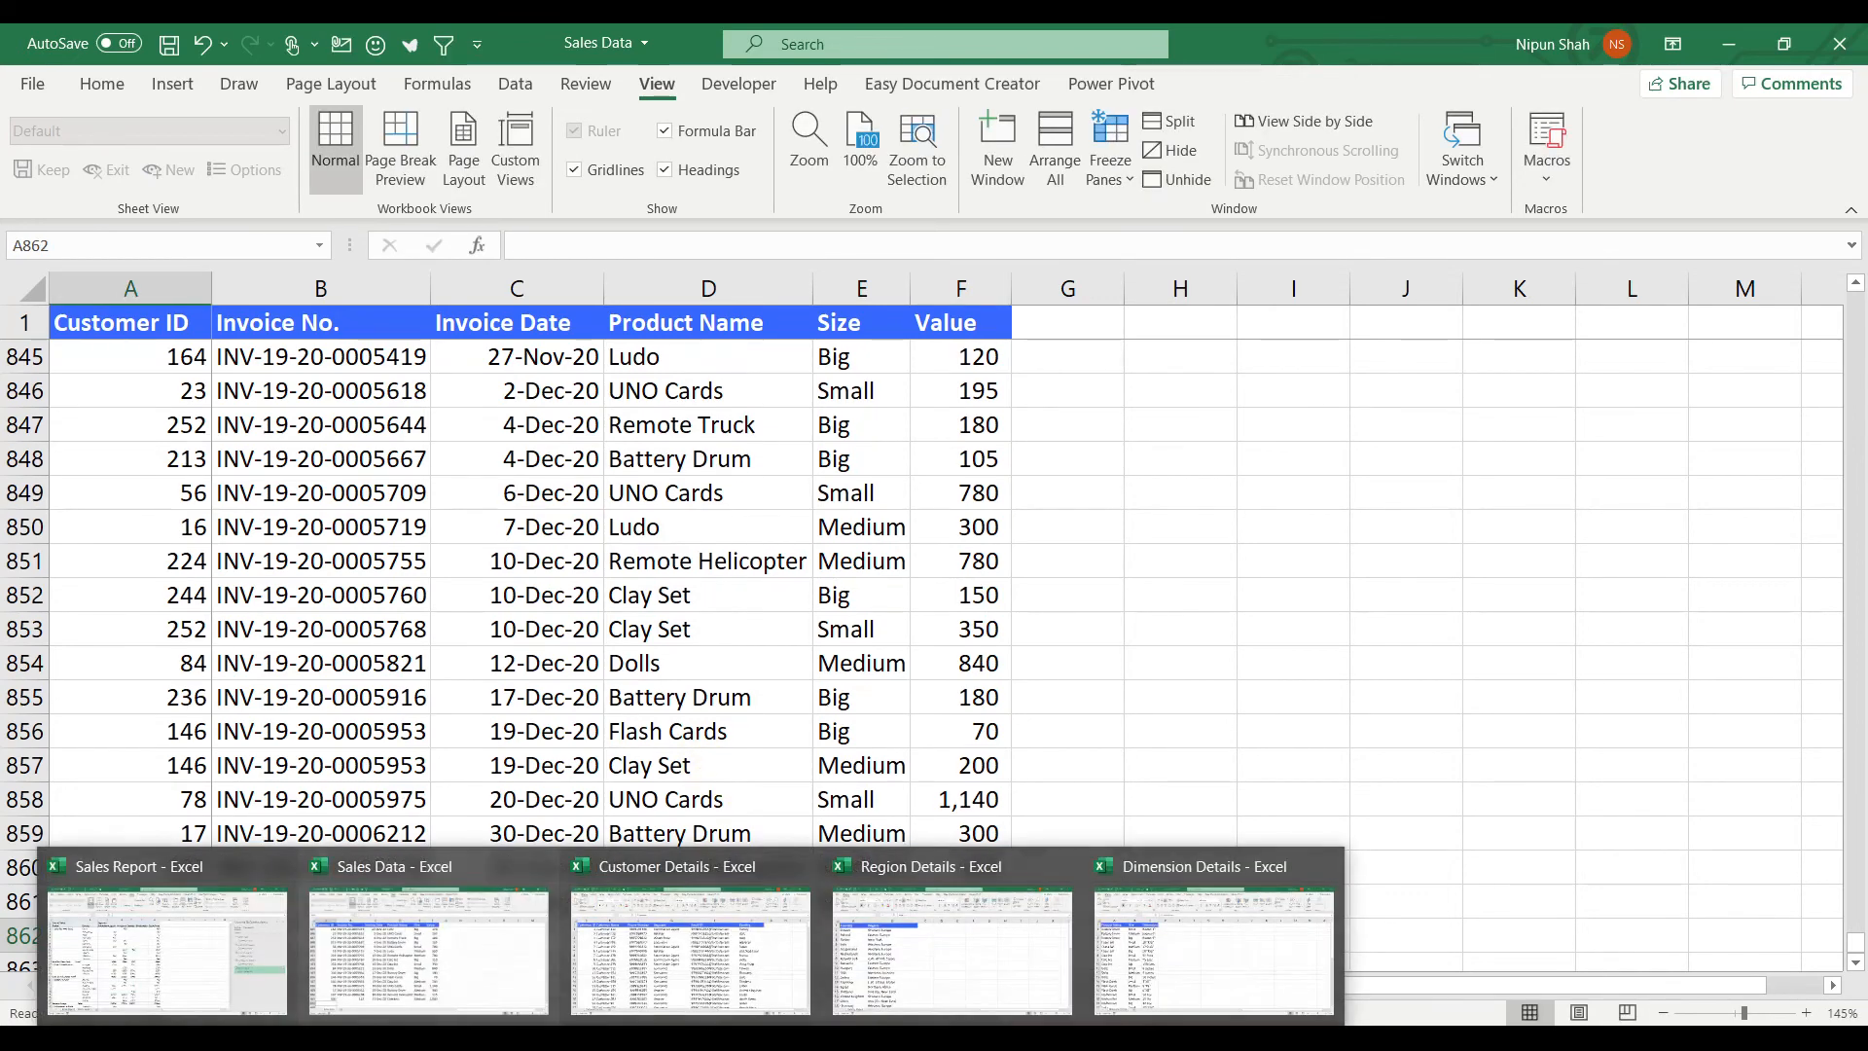
{"action": "left_click", "coordinate": [709, 970]}
{"action": "left_click", "coordinate": [172, 888]}
{"action": "key", "text": "ctrl+Down"}
{"action": "key", "text": "Down"}
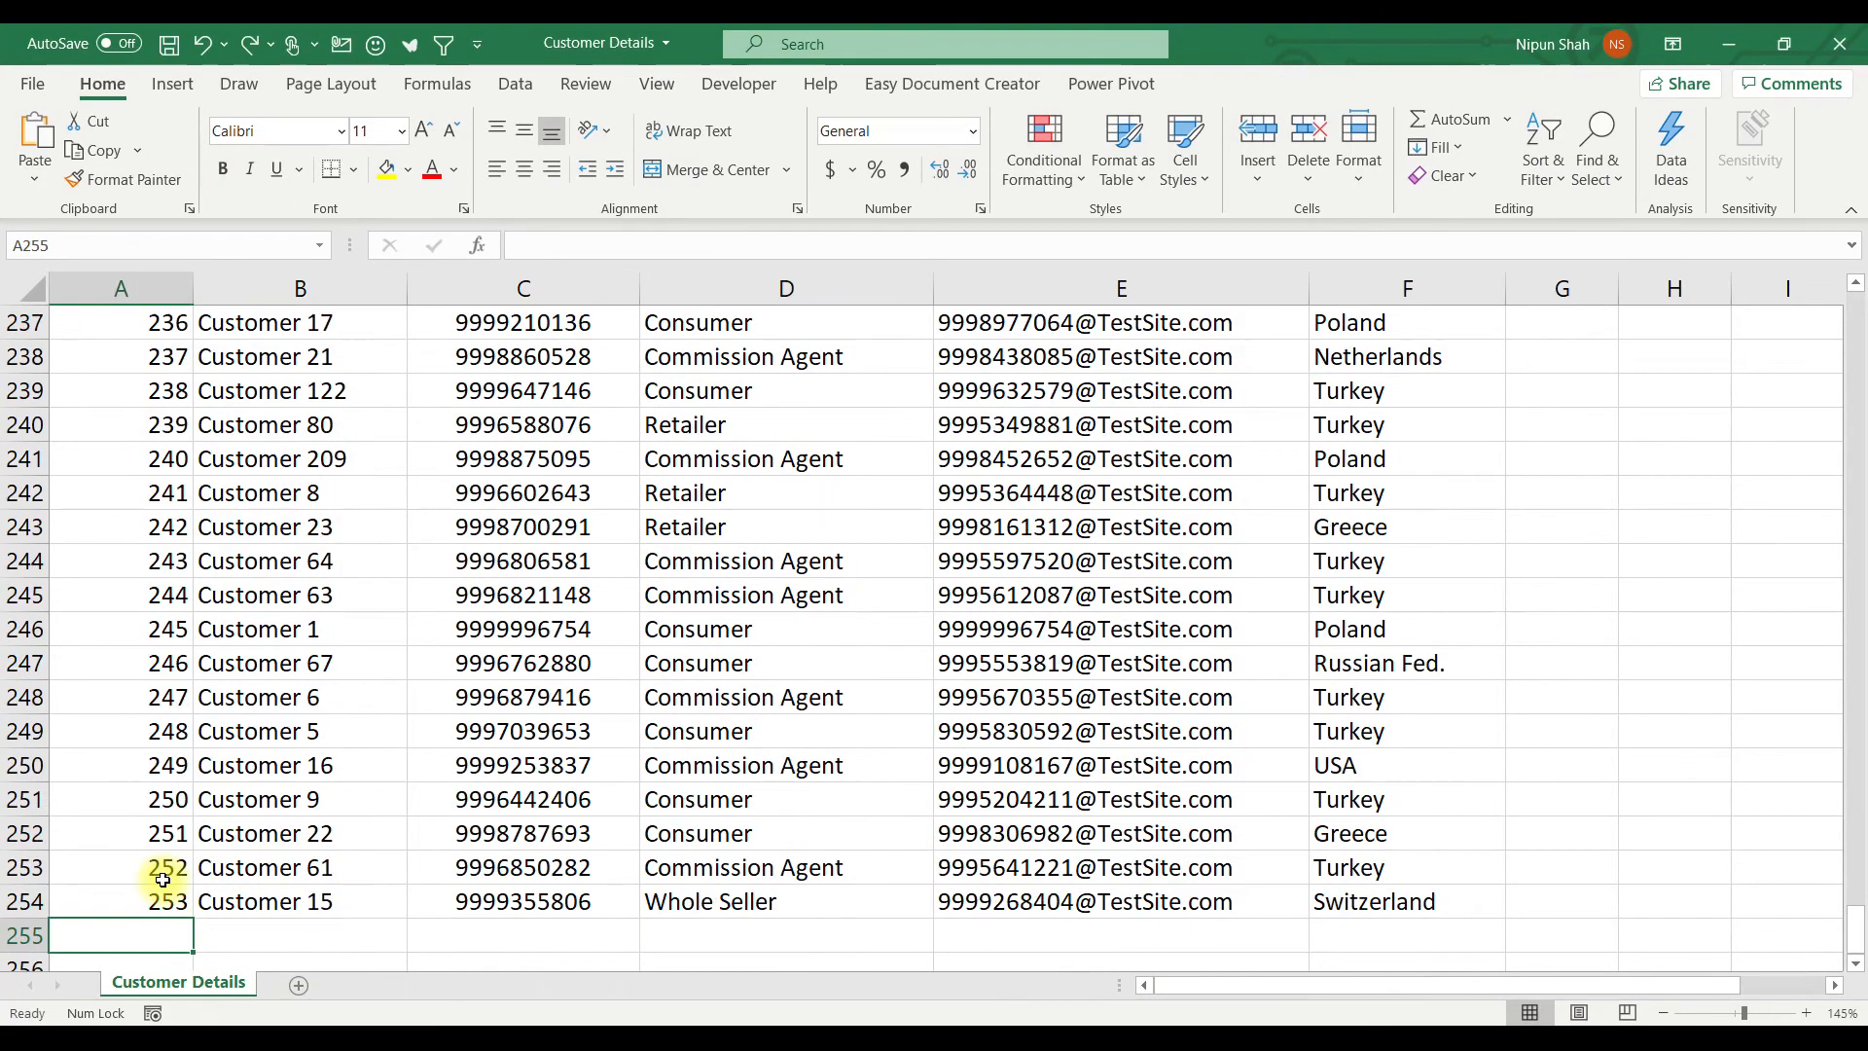
{"action": "type", "text": "500"}
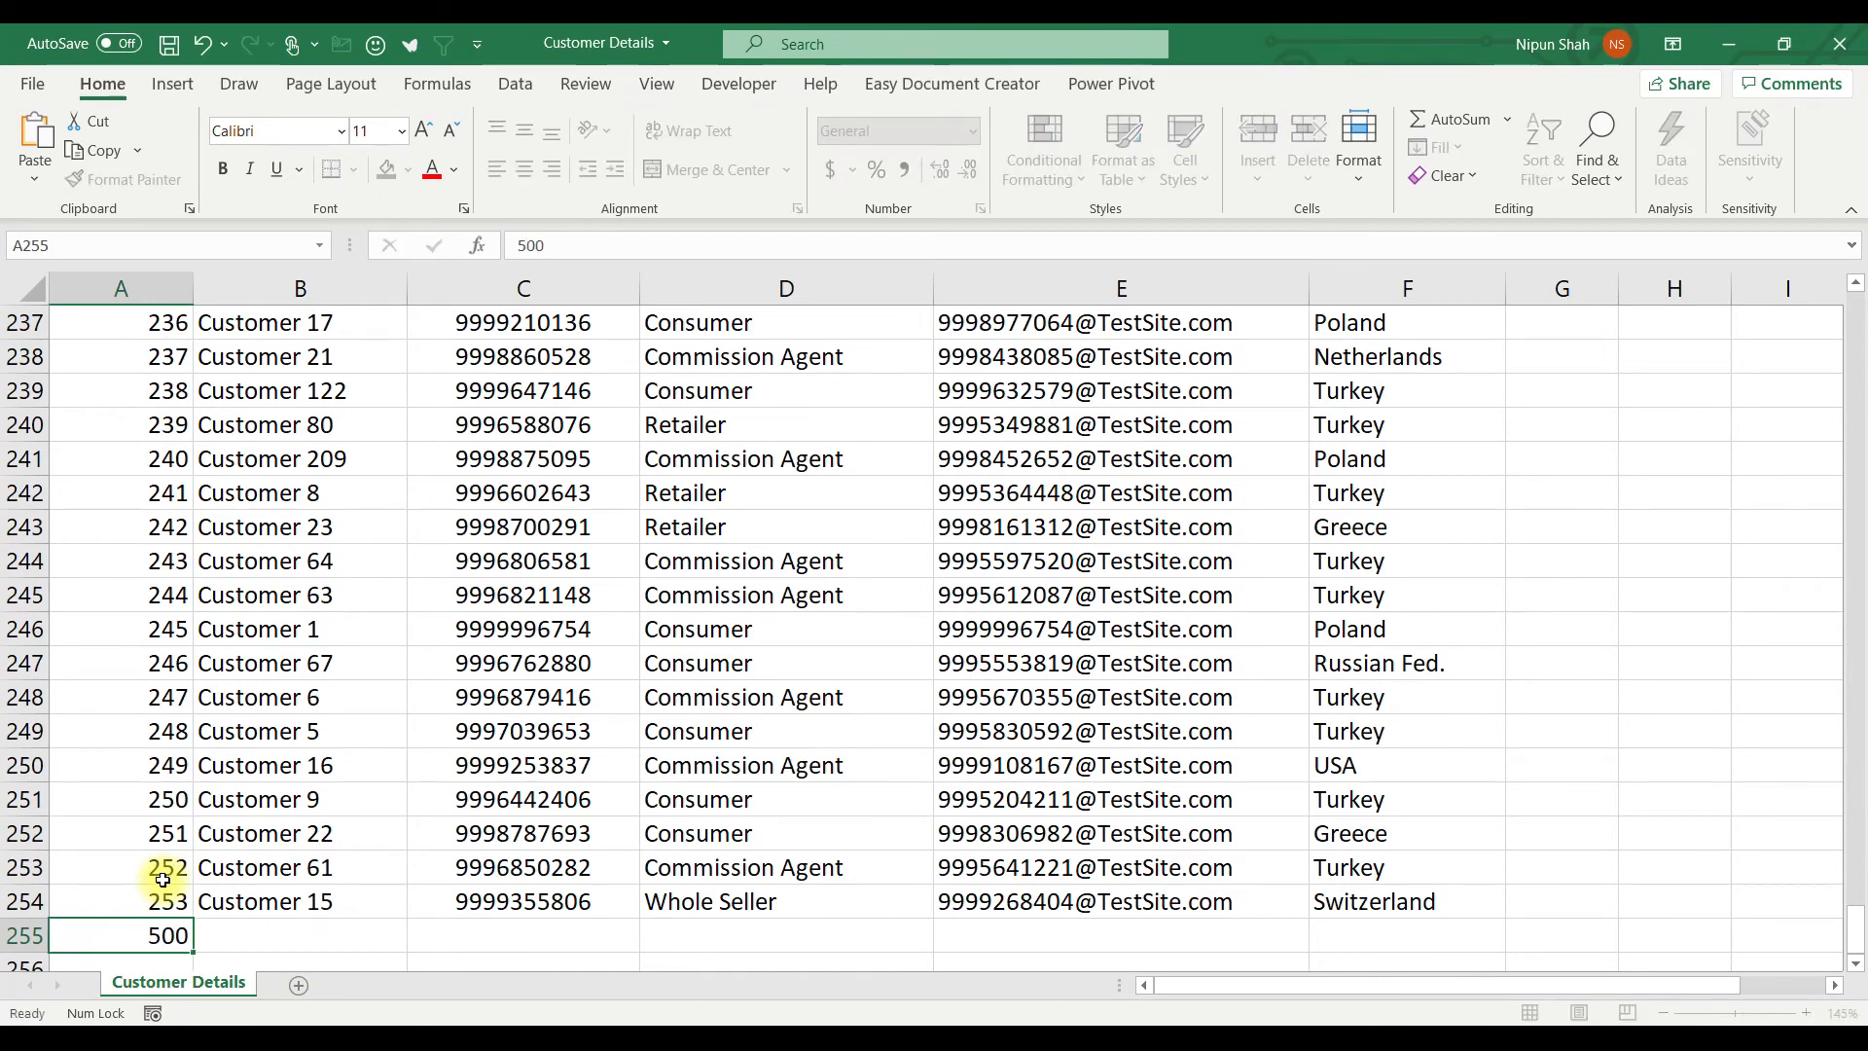
{"action": "key", "text": "Tab"}
{"action": "key", "text": "ctrl+apostrophe"}
{"action": "key", "text": "BackSpace"}
{"action": "key", "text": "BackSpace"}
{"action": "type", "text": "500"}
{"action": "key", "text": "Tab"}
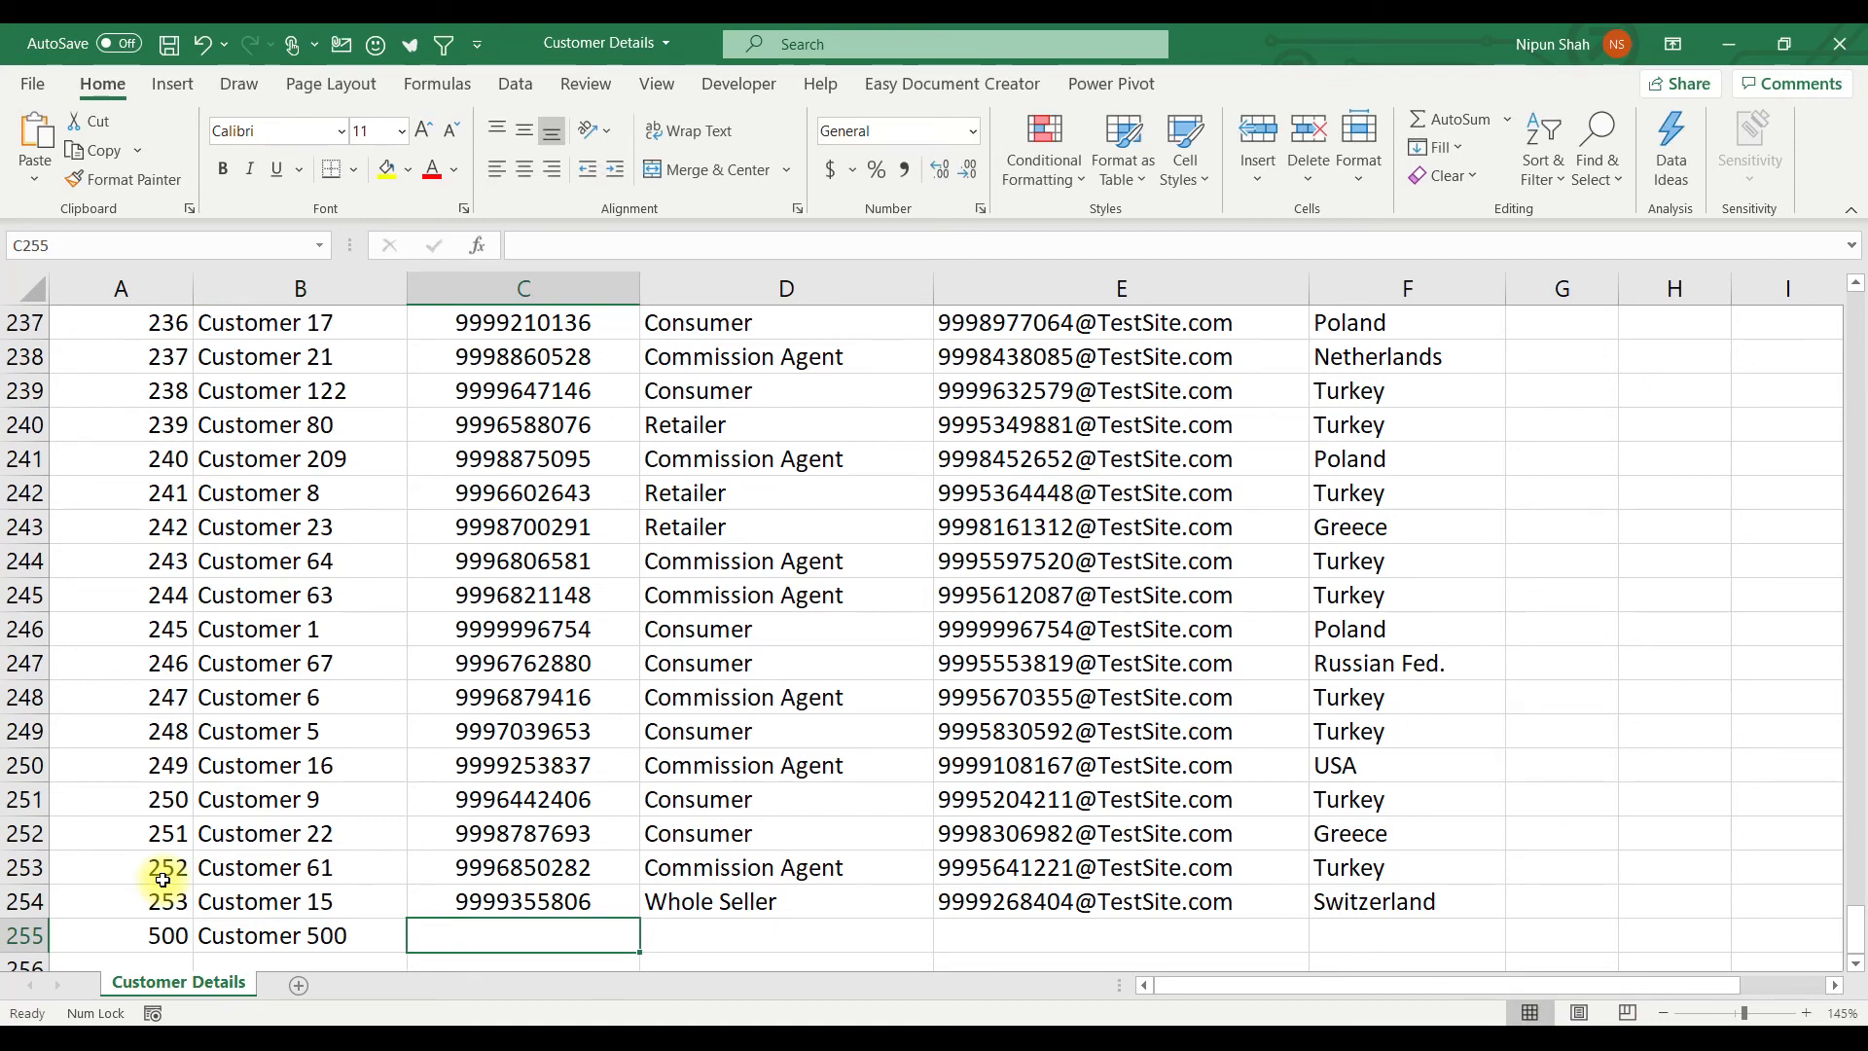
- Set the new customer's segment to New Segment in D255 and country to New Country in F255
{"action": "key", "text": "Tab"}
{"action": "type", "text": "New Segment"}
{"action": "key", "text": "Tab"}
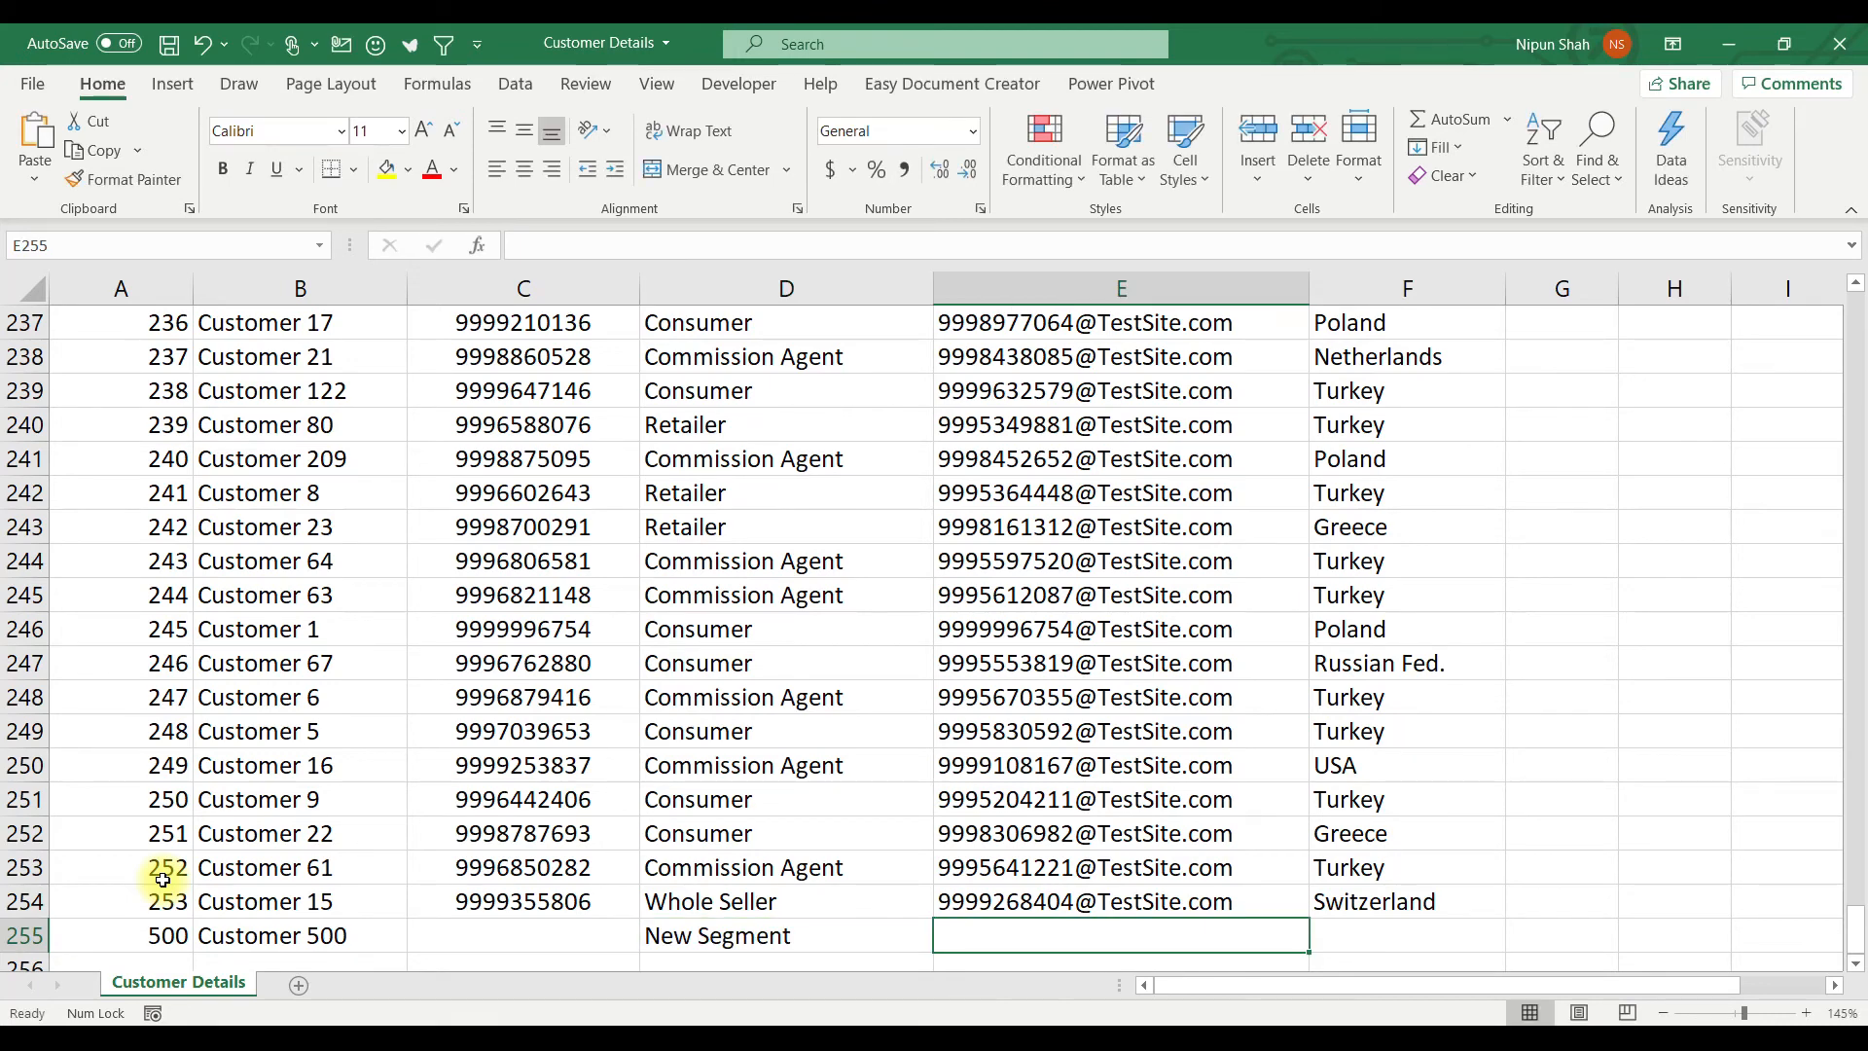
{"action": "key", "text": "Tab"}
{"action": "type", "text": "New Country"}
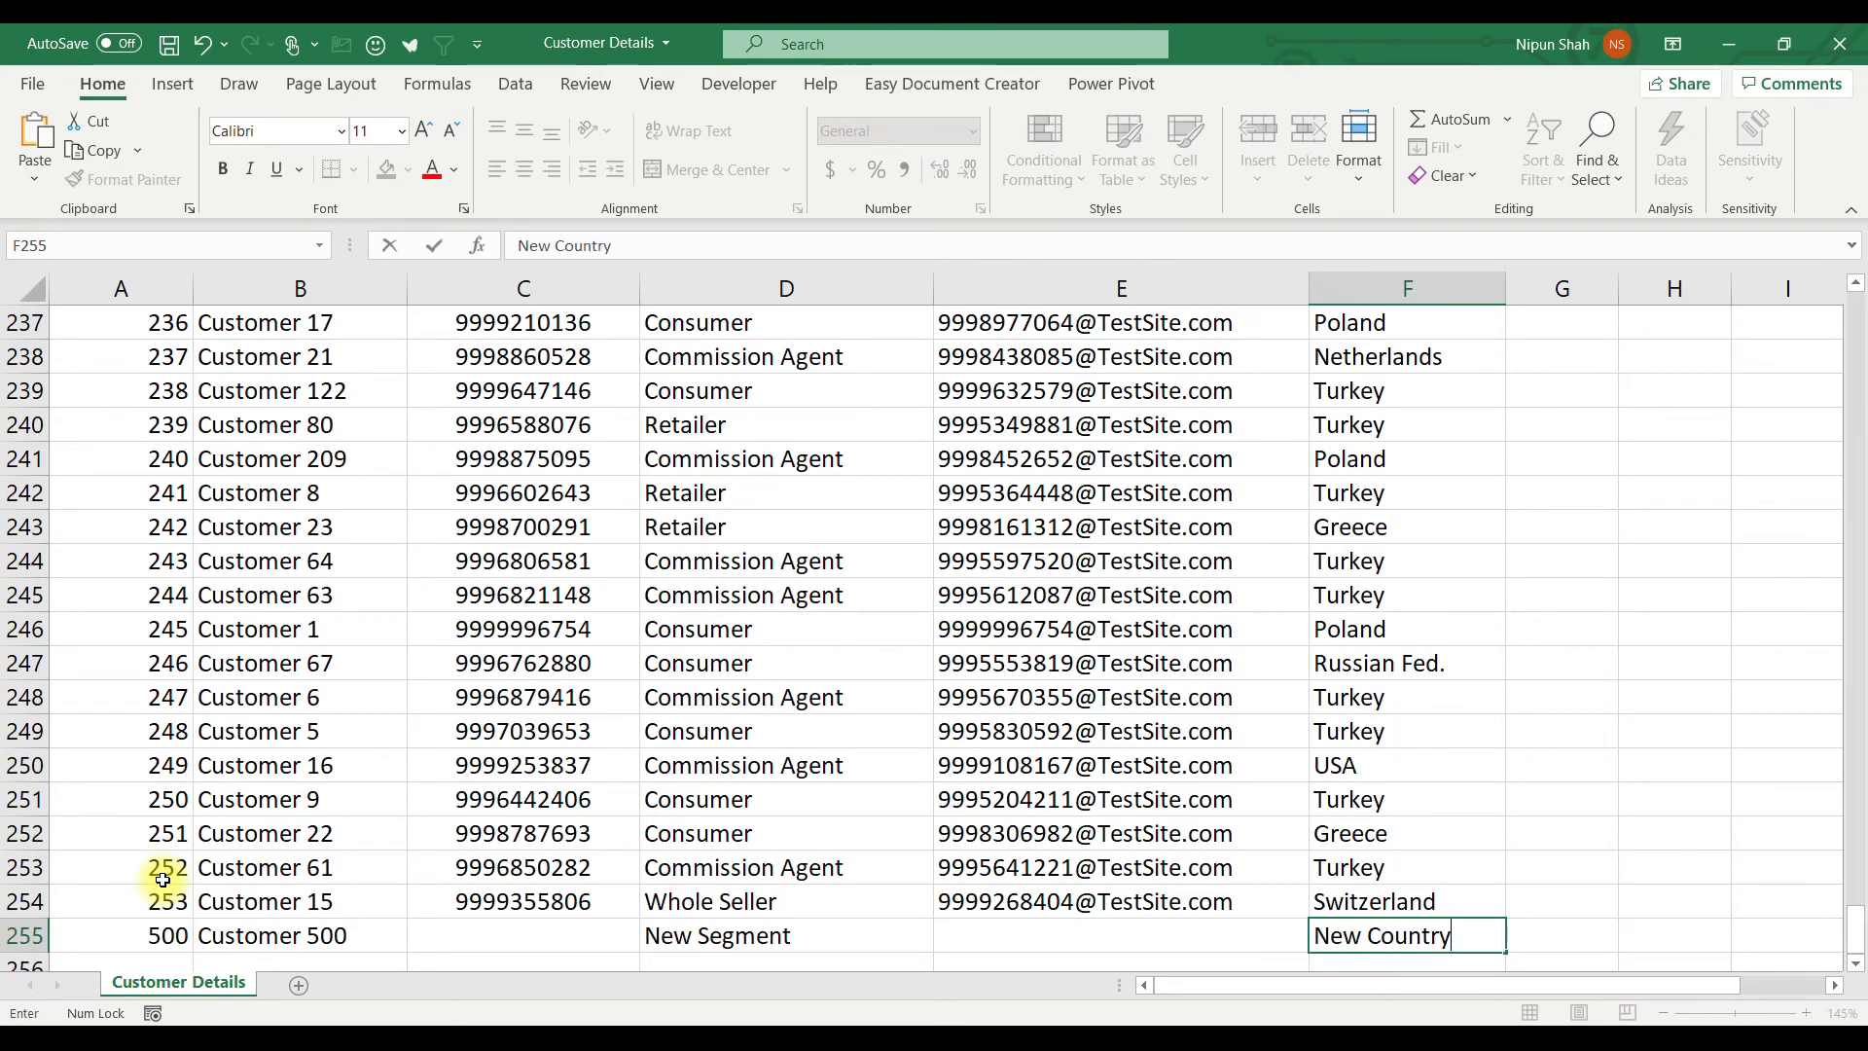
{"action": "key", "text": "Return"}
- In the Region Details workbook, add row 55 with country New Country and region New Region
{"action": "left_click", "coordinate": [691, 1039]}
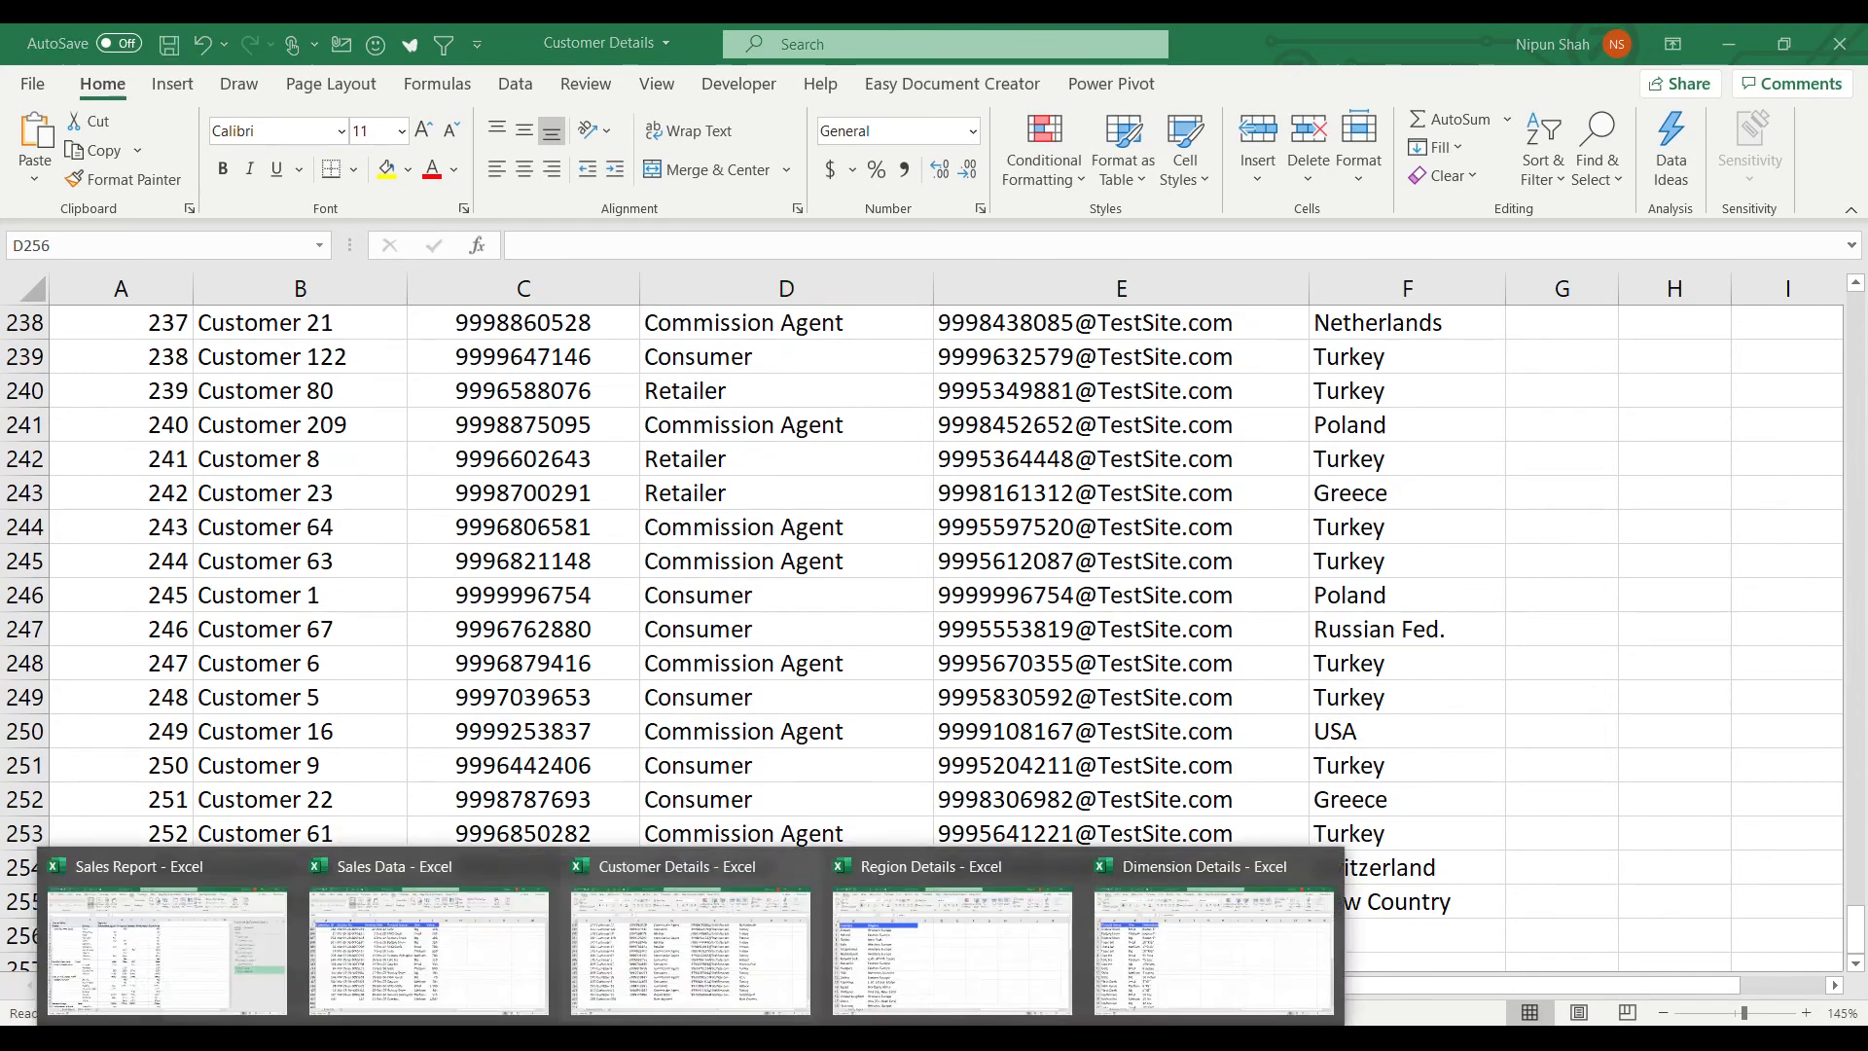
{"action": "left_click", "coordinate": [1077, 961]}
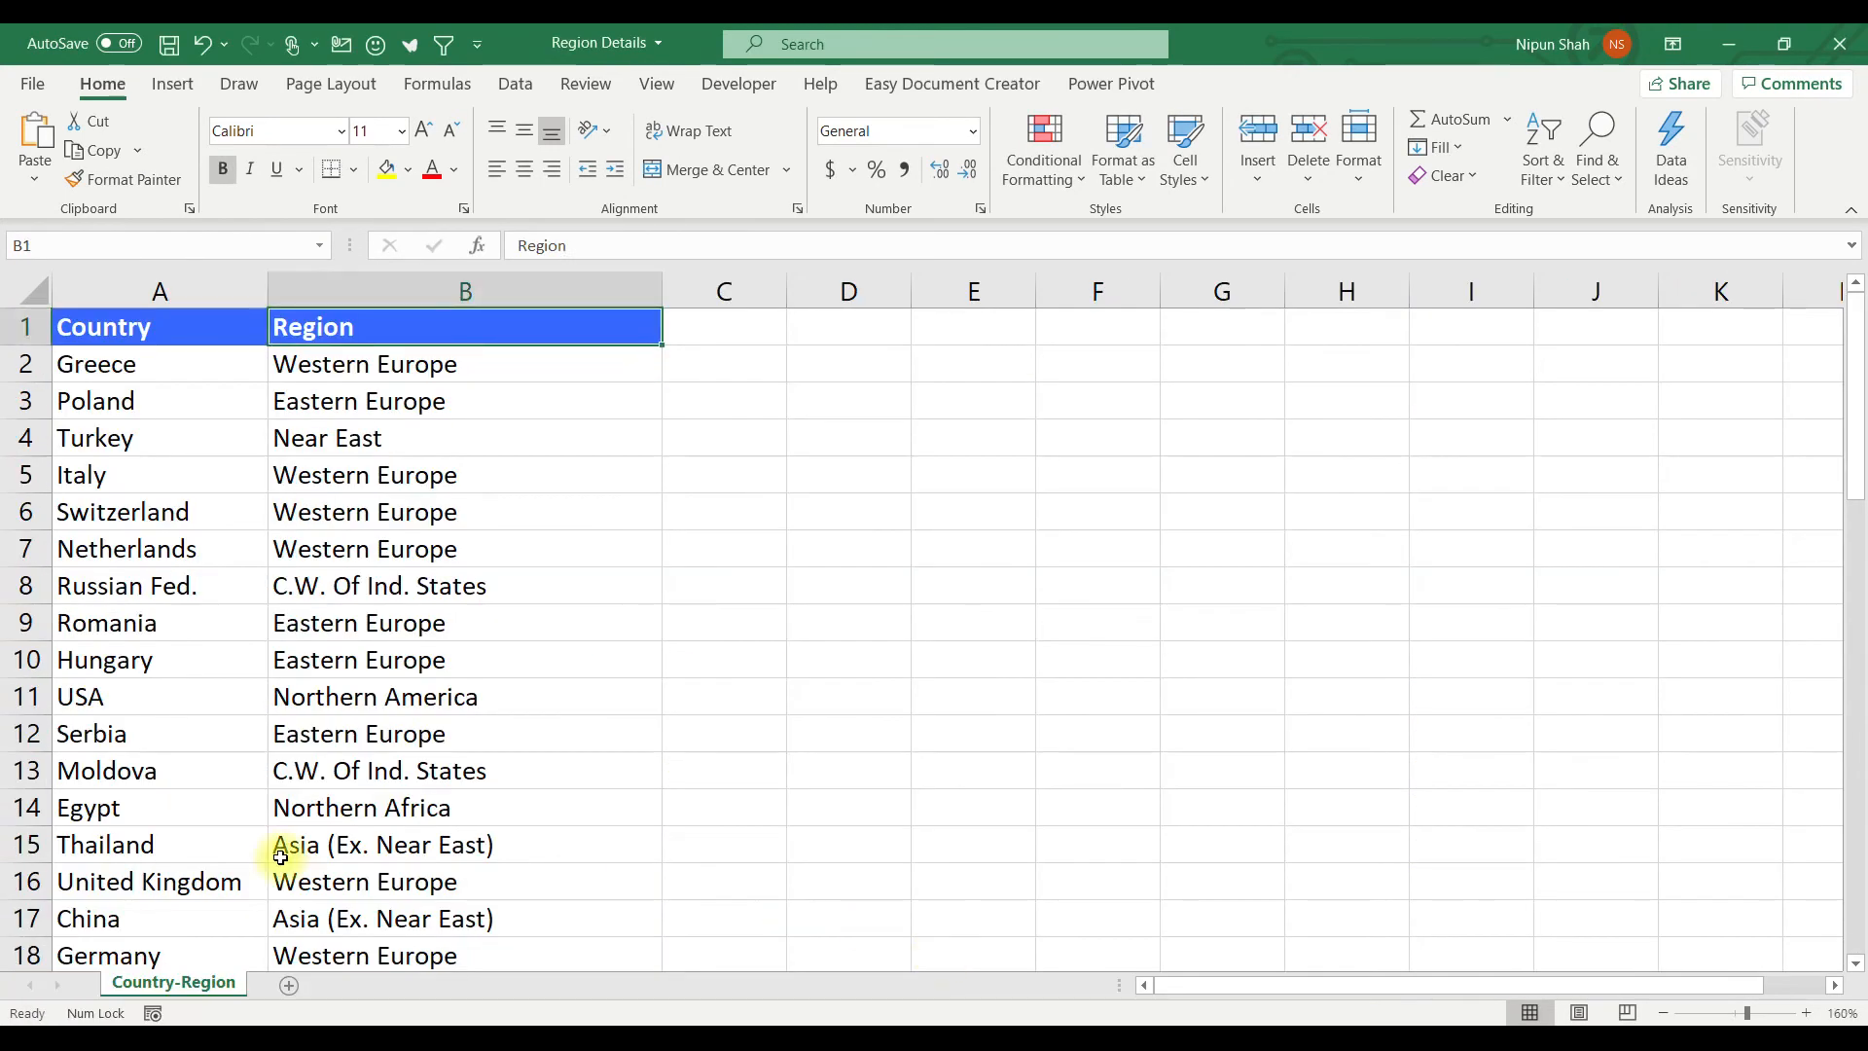
{"action": "key", "text": "ctrl+Down"}
{"action": "key", "text": "Down"}
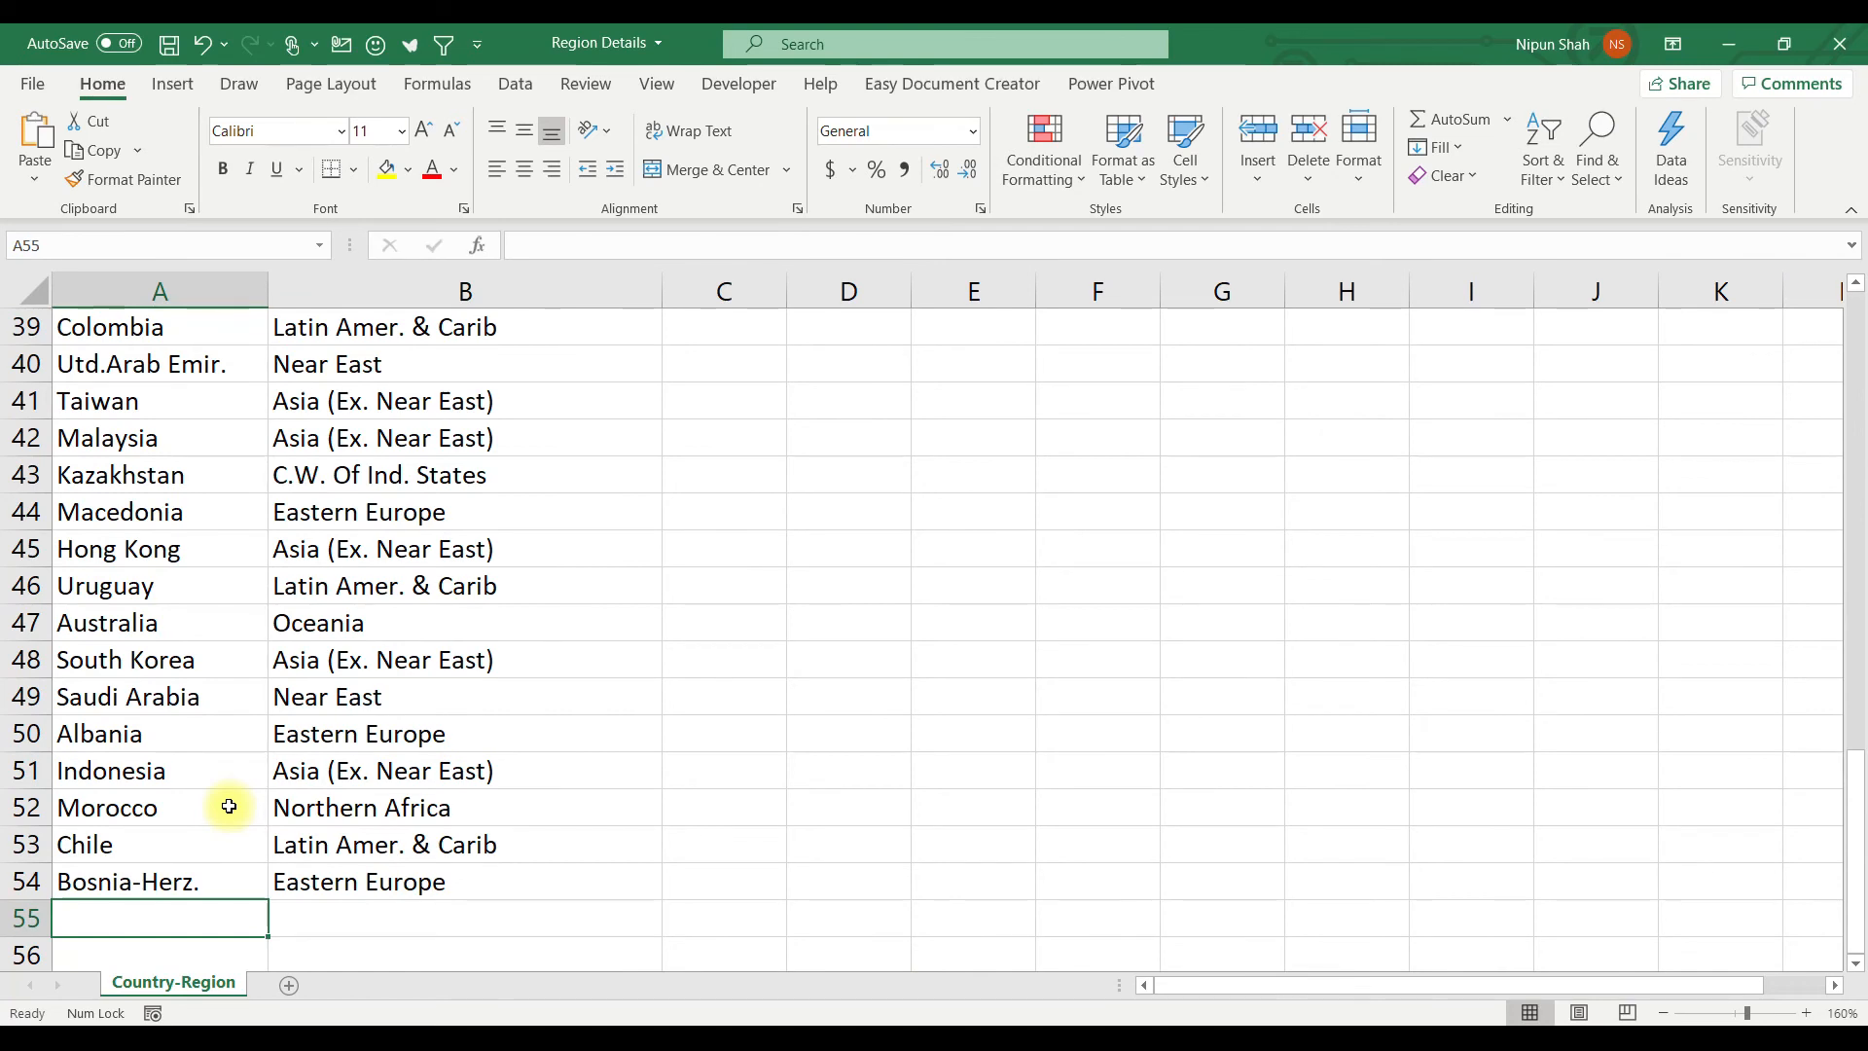
{"action": "type", "text": "New Country"}
{"action": "key", "text": "Tab"}
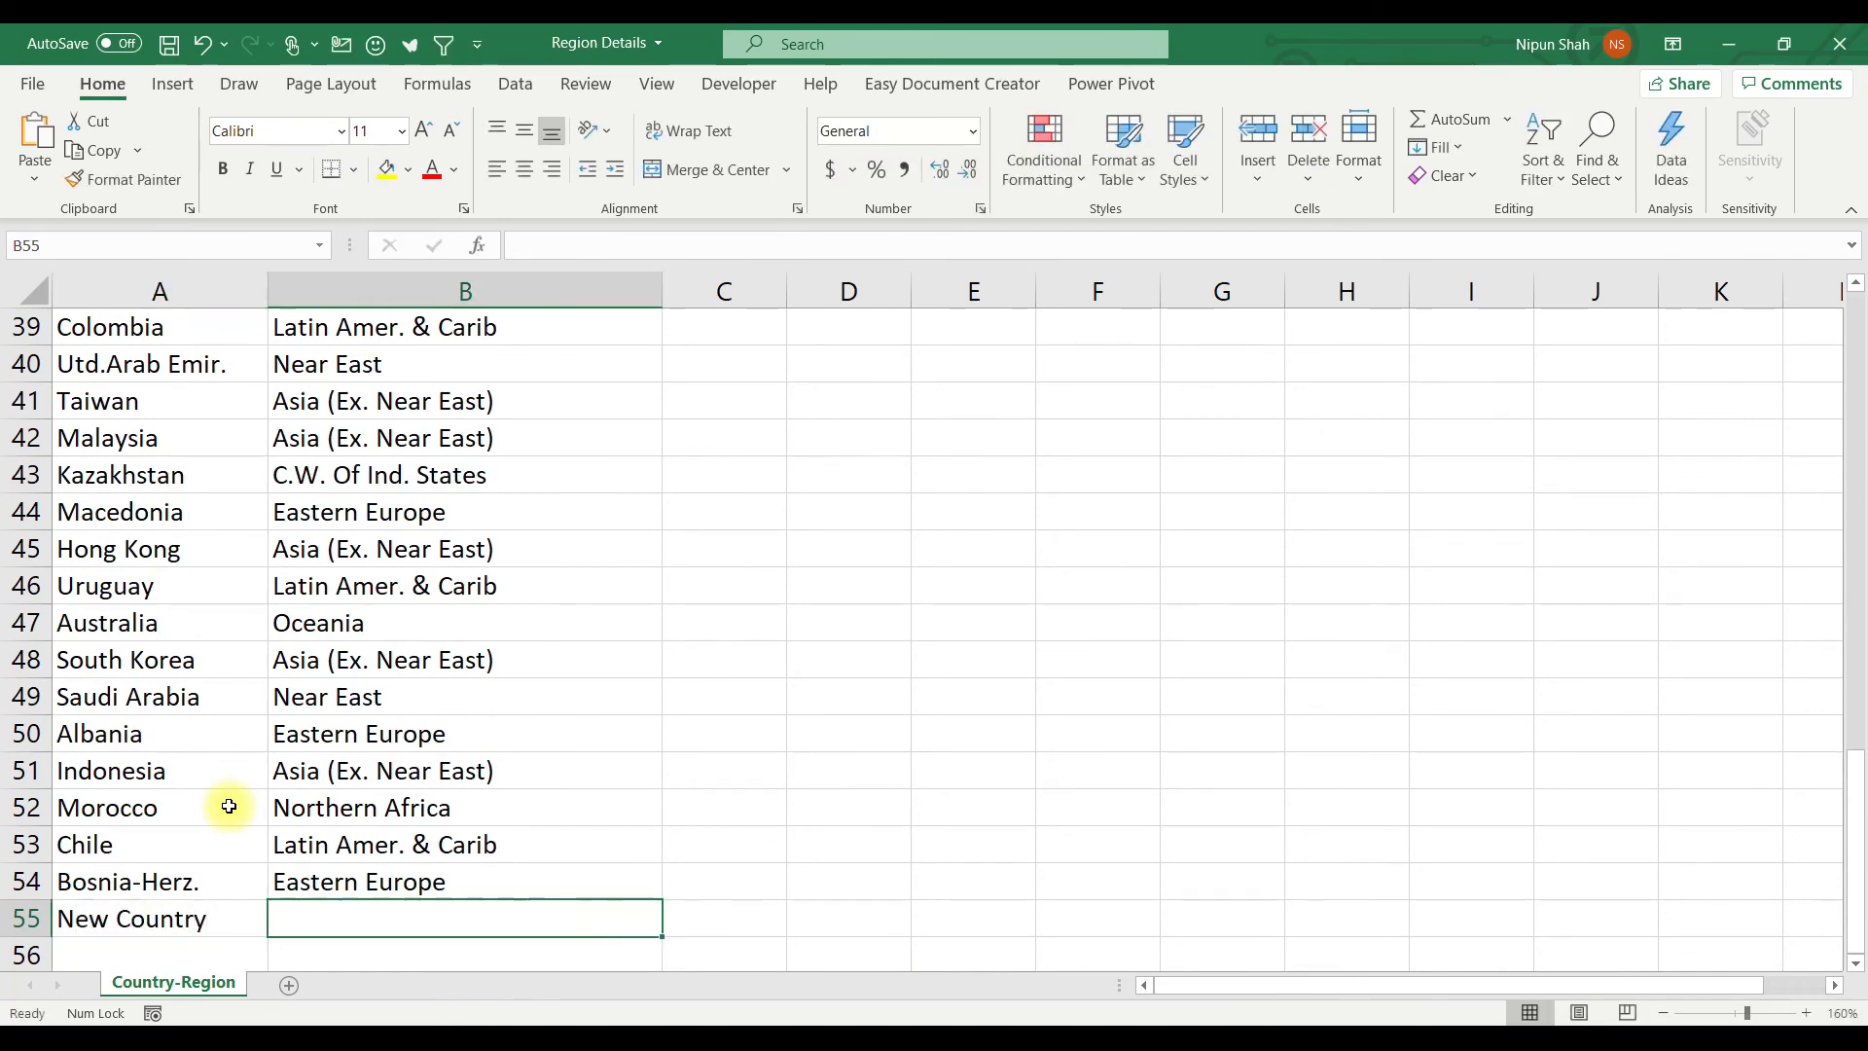
{"action": "type", "text": "New Region"}
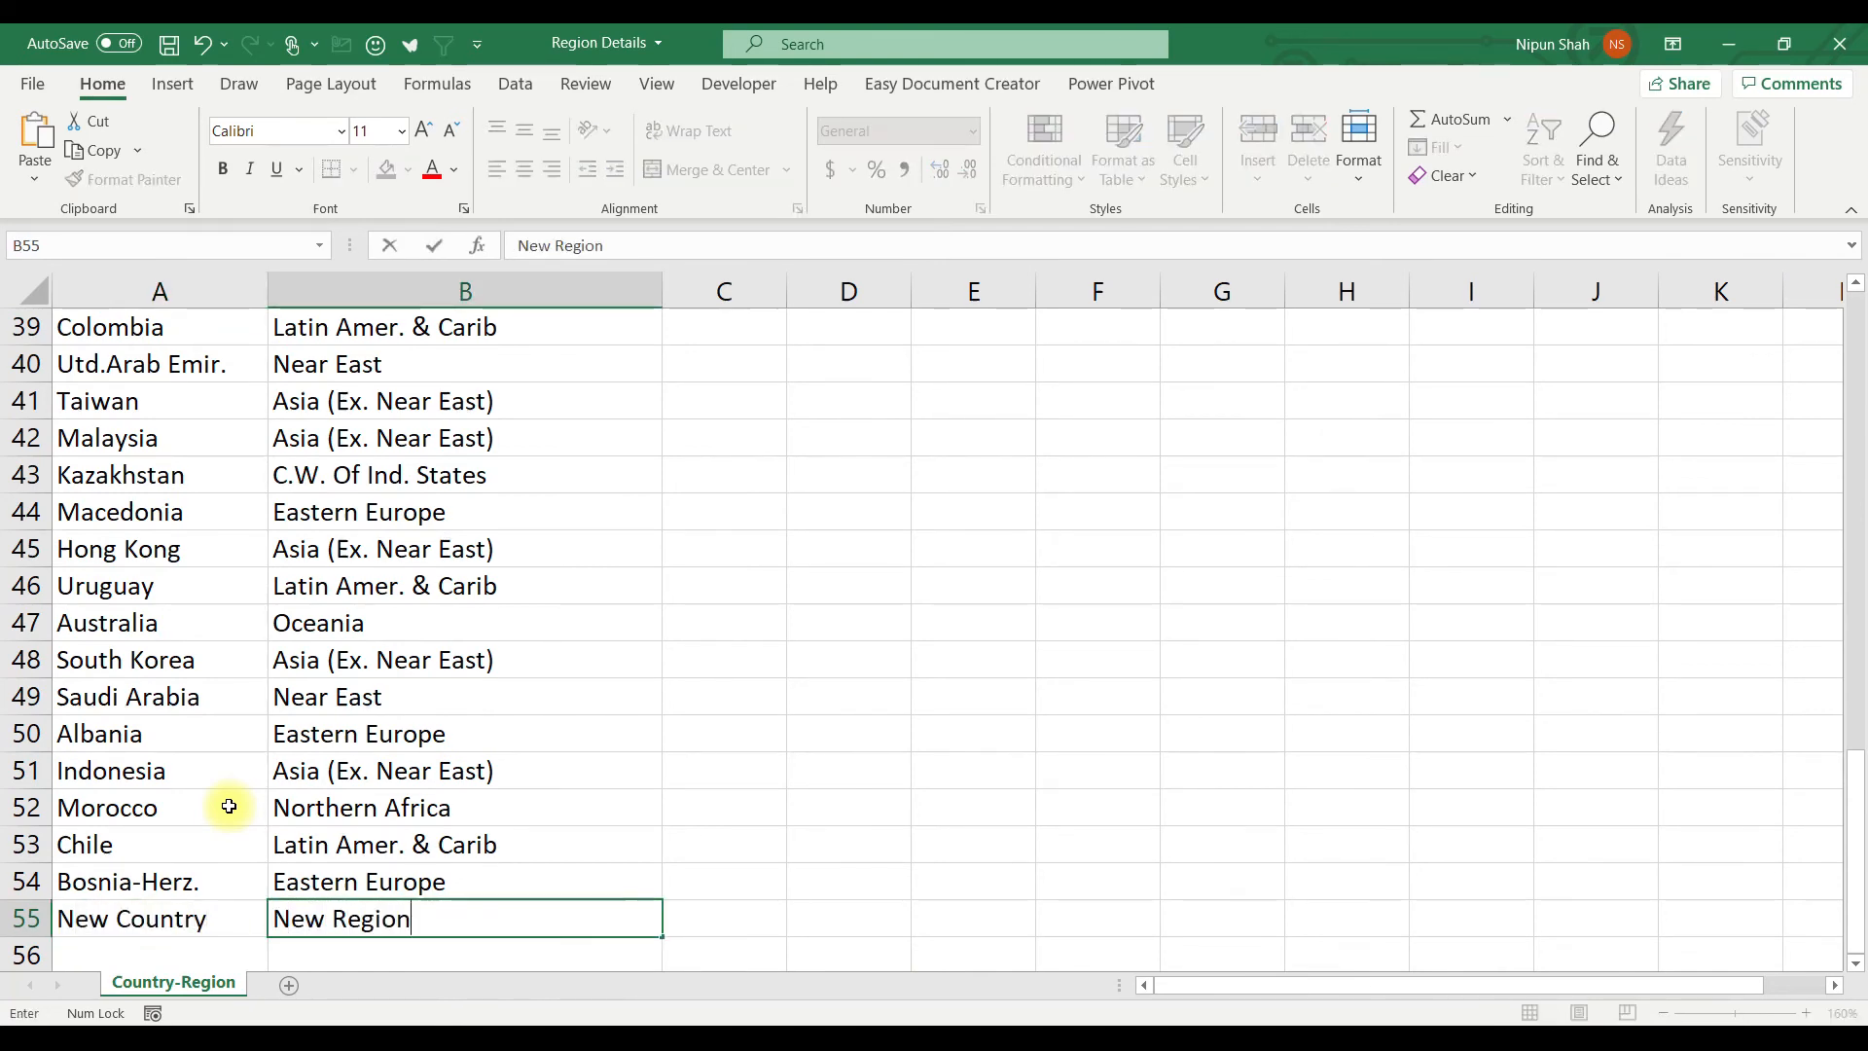
{"action": "key", "text": "Return"}
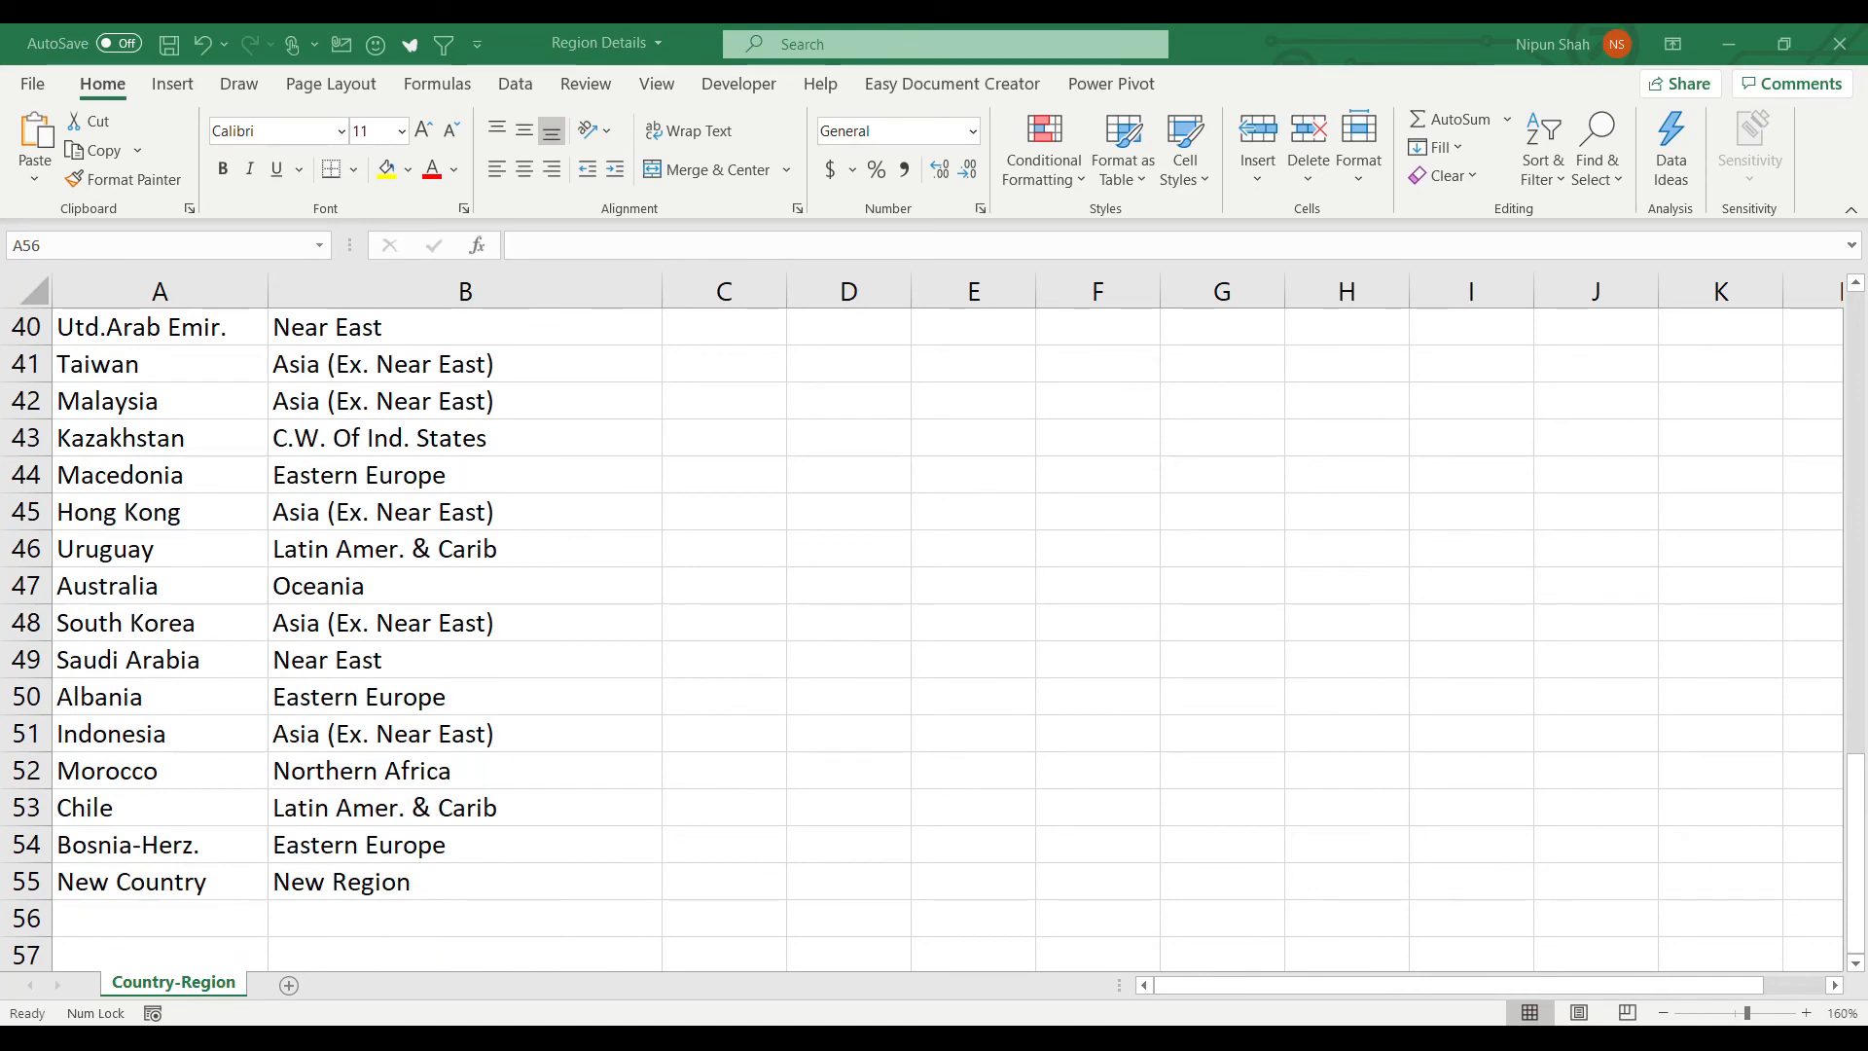
- In the Dimension Details workbook, enter Checkers in A44 and copy the sizes Big, Small and Medium from B41:B43 into B44:B46
{"action": "mouse_move", "coordinate": [881, 995]}
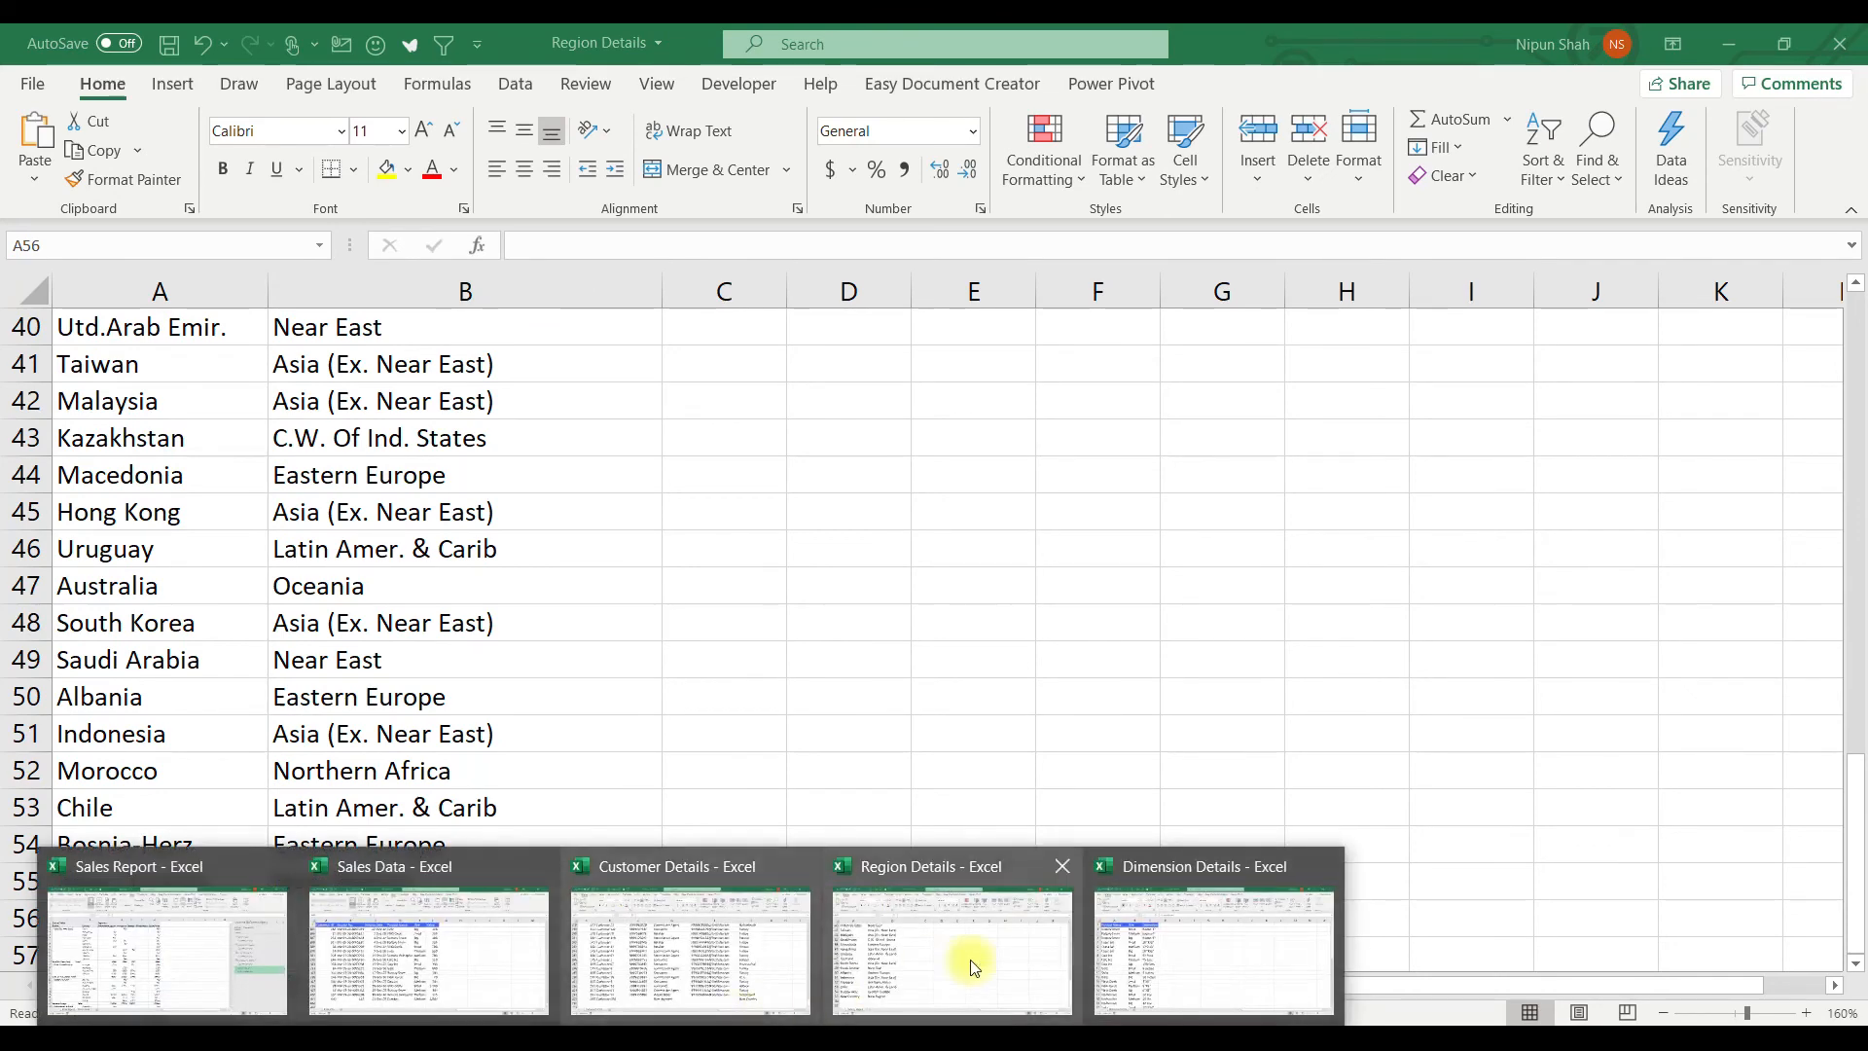
{"action": "left_click", "coordinate": [1155, 937]}
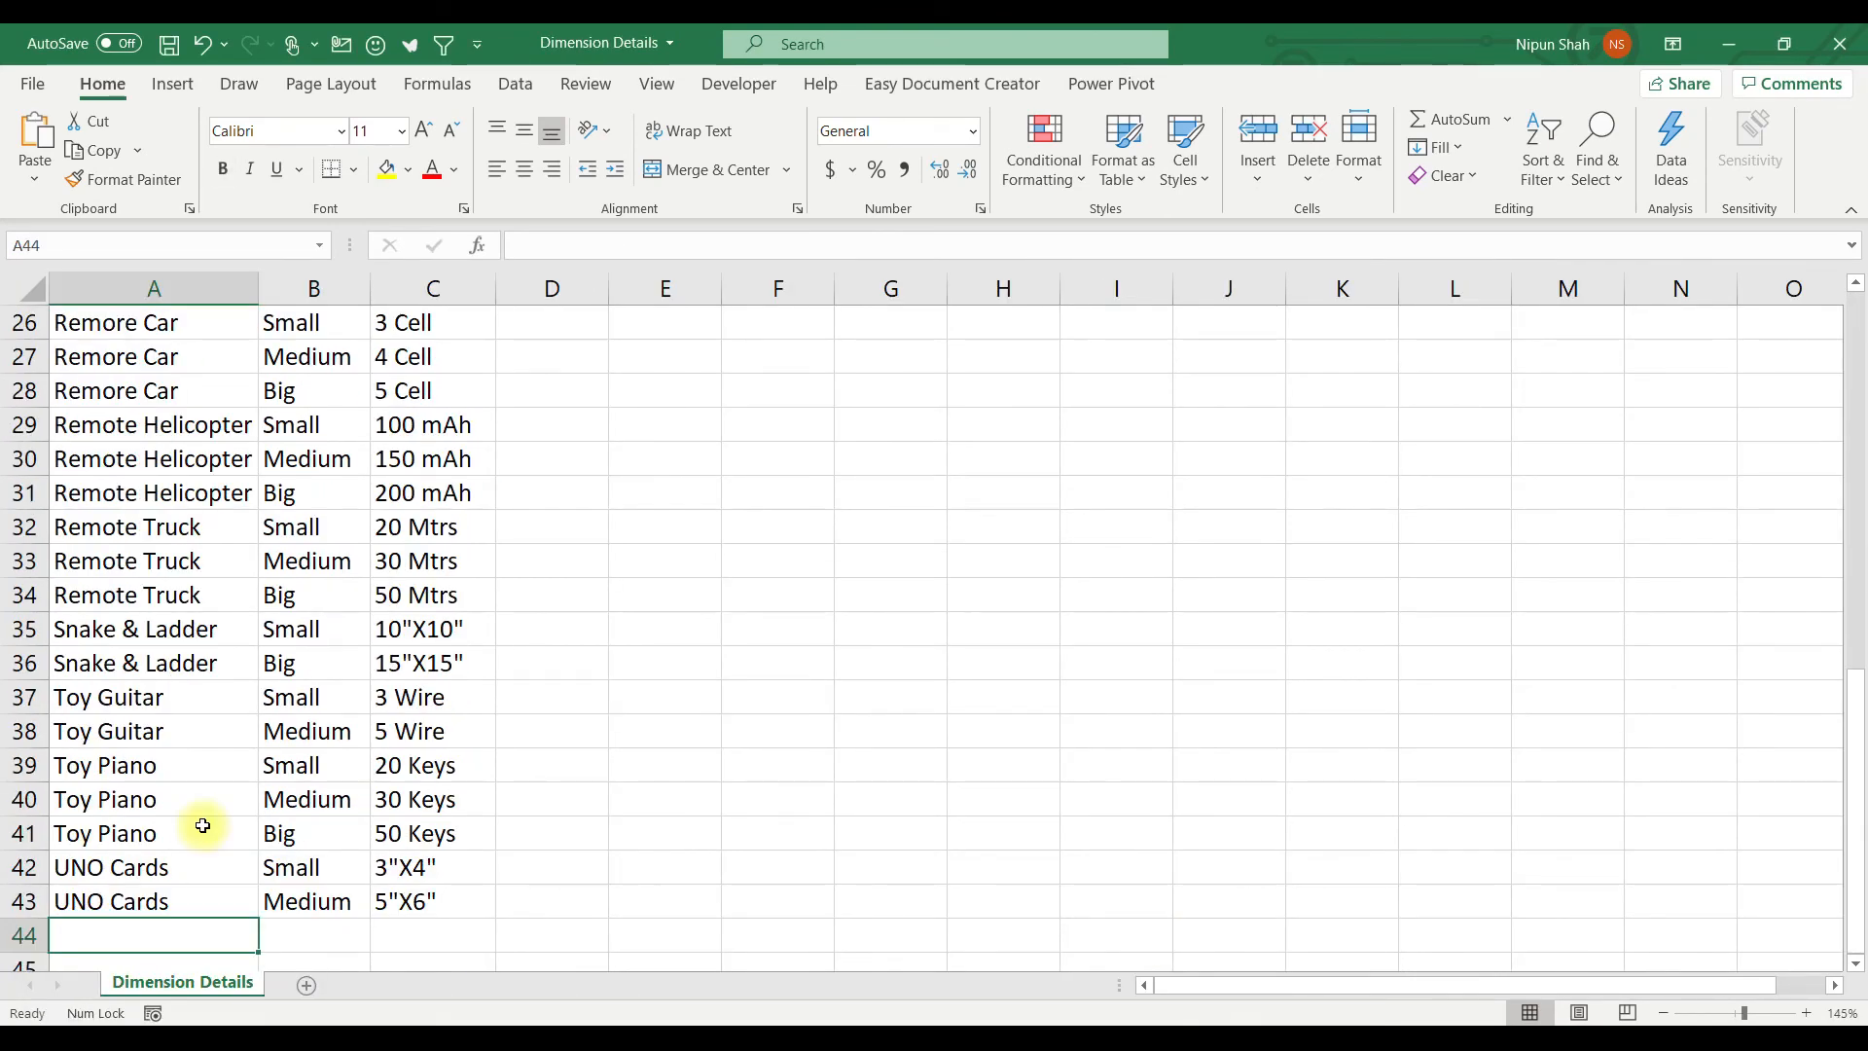
{"action": "type", "text": "Checkers"}
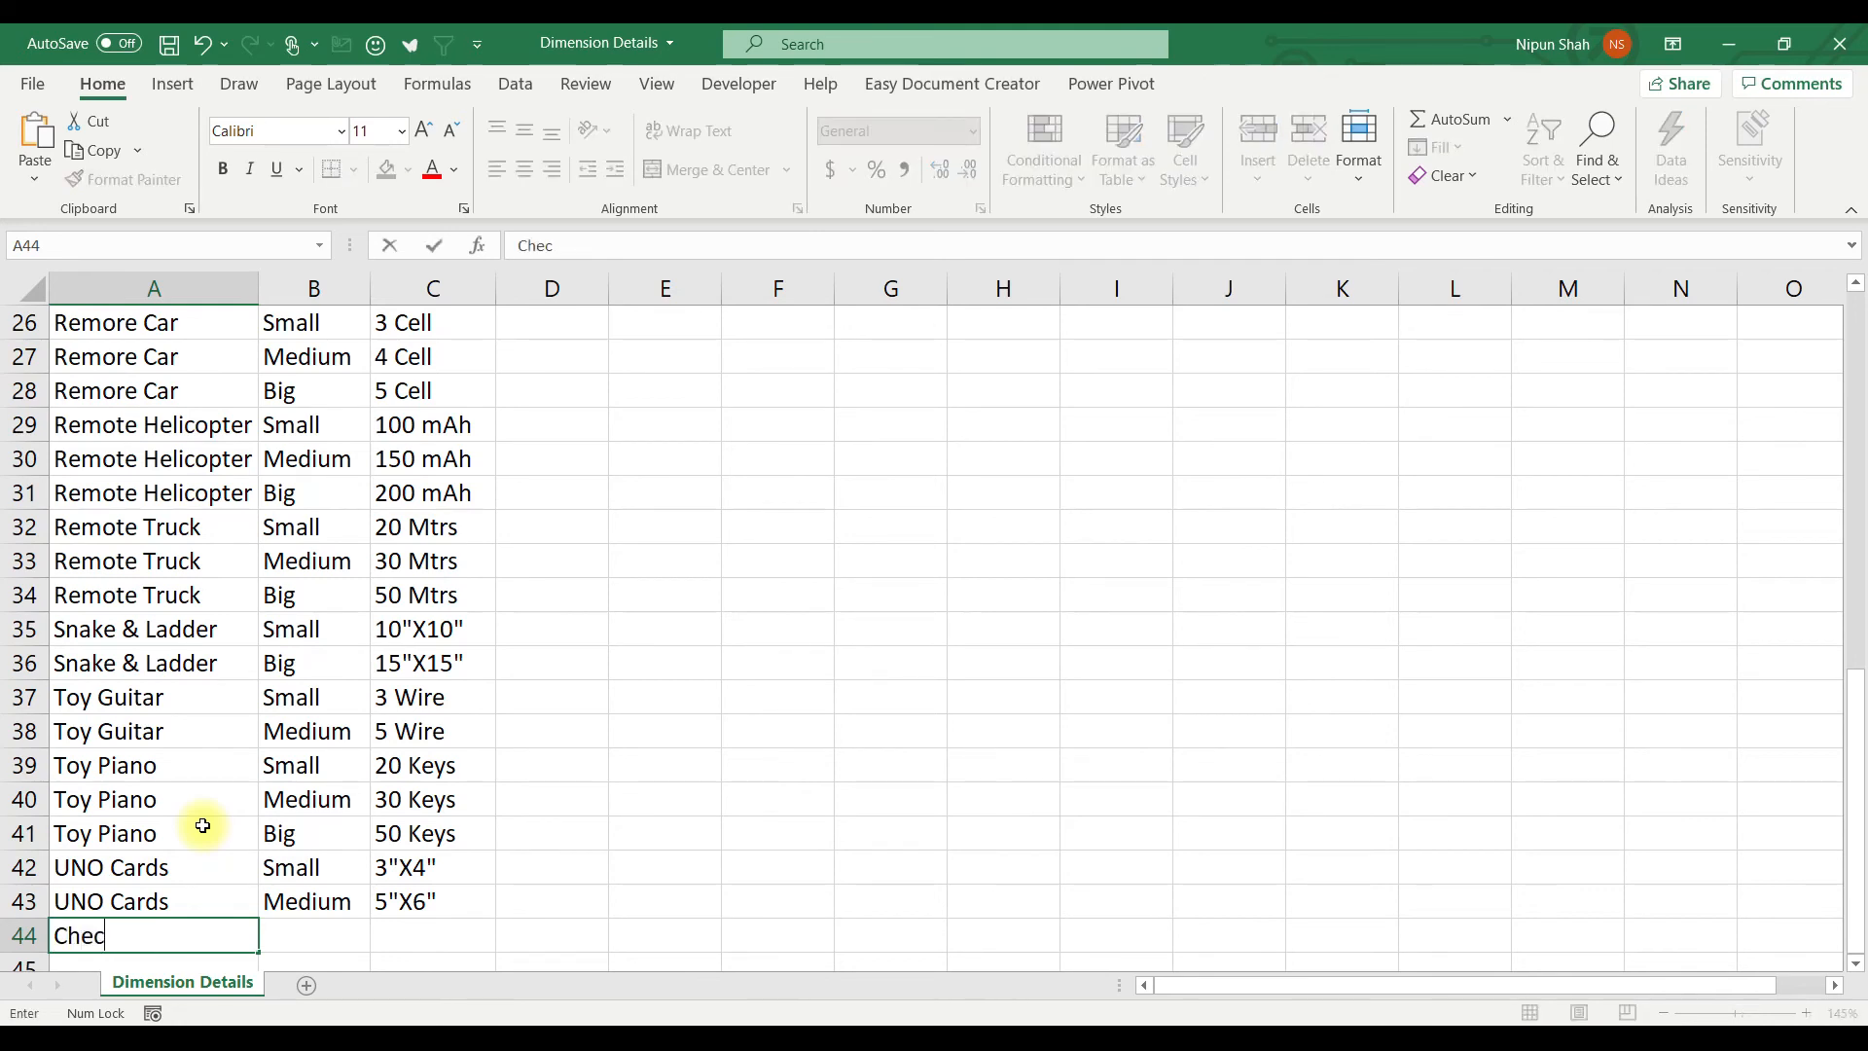
{"action": "key", "text": "Tab"}
{"action": "key", "text": "Up"}
{"action": "key", "text": "Up"}
{"action": "key", "text": "Up"}
{"action": "key", "text": "shift+Down"}
{"action": "key", "text": "shift+Down"}
{"action": "key", "text": "ctrl+c"}
{"action": "key", "text": "Down"}
{"action": "key", "text": "Down"}
{"action": "key", "text": "Down"}
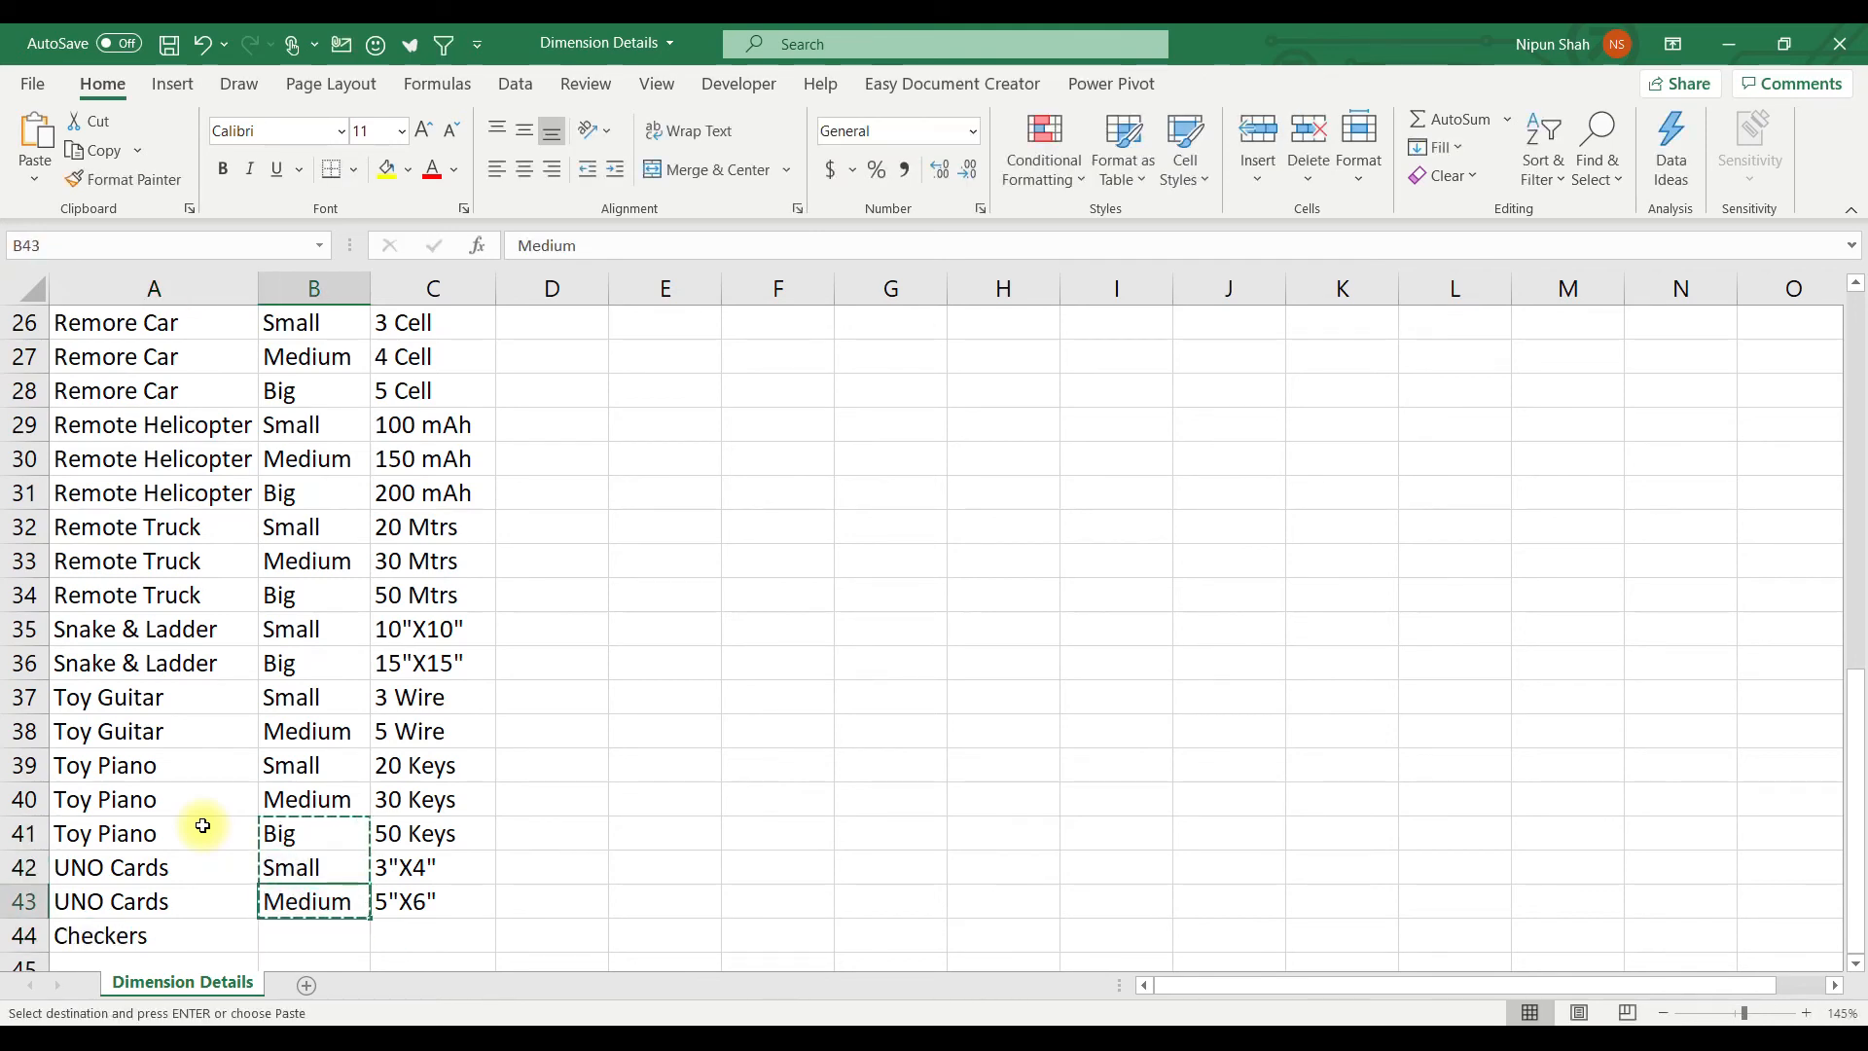
{"action": "key", "text": "ctrl+v"}
- Enter the dimensions X, Y and Z in cells C44 to C46 for the three new sizes
{"action": "key", "text": "Right"}
{"action": "type", "text": "X"}
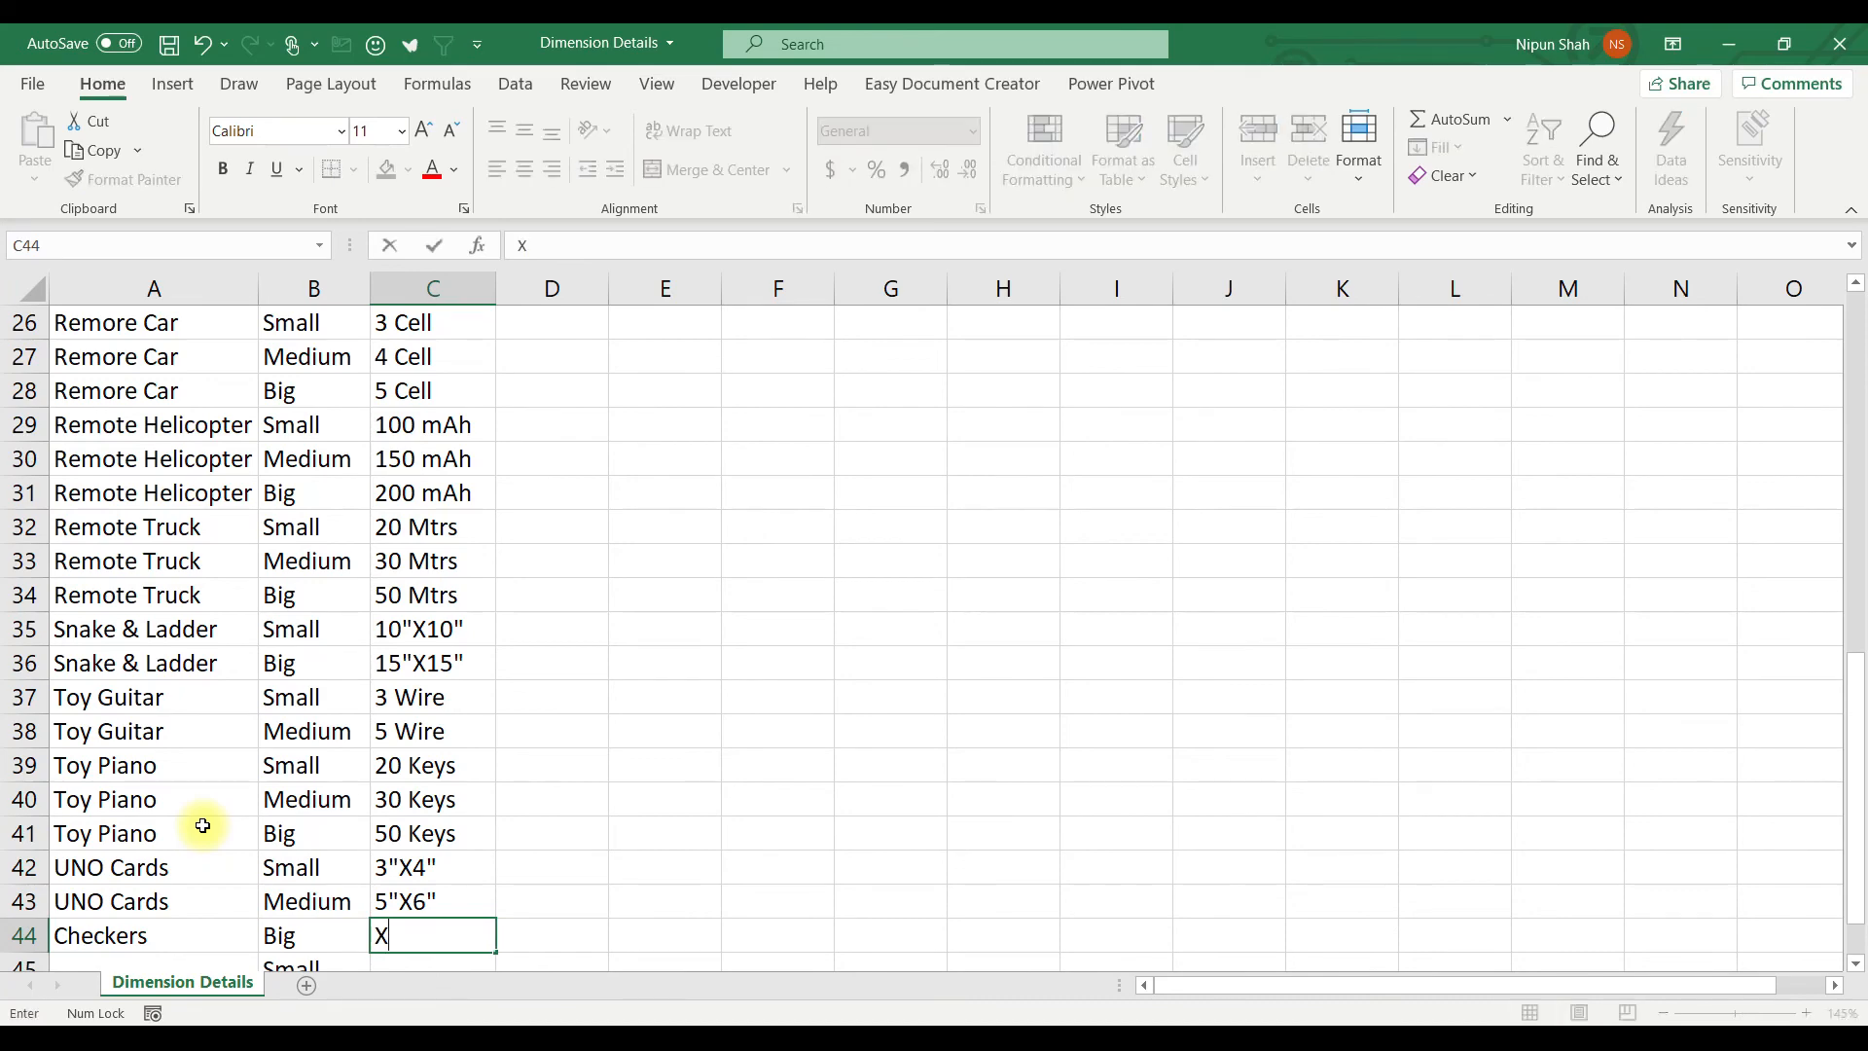
{"action": "key", "text": "Return"}
{"action": "type", "text": "Y"}
{"action": "key", "text": "Return"}
{"action": "type", "text": "Z"}
{"action": "key", "text": "Return"}
- Fill the product name Checkers from A44 down to A46
{"action": "left_click", "coordinate": [202, 825]}
{"action": "left_click_drag", "start_coordinate": [259, 849], "coordinate": [196, 889]}
{"action": "key", "text": "Down"}
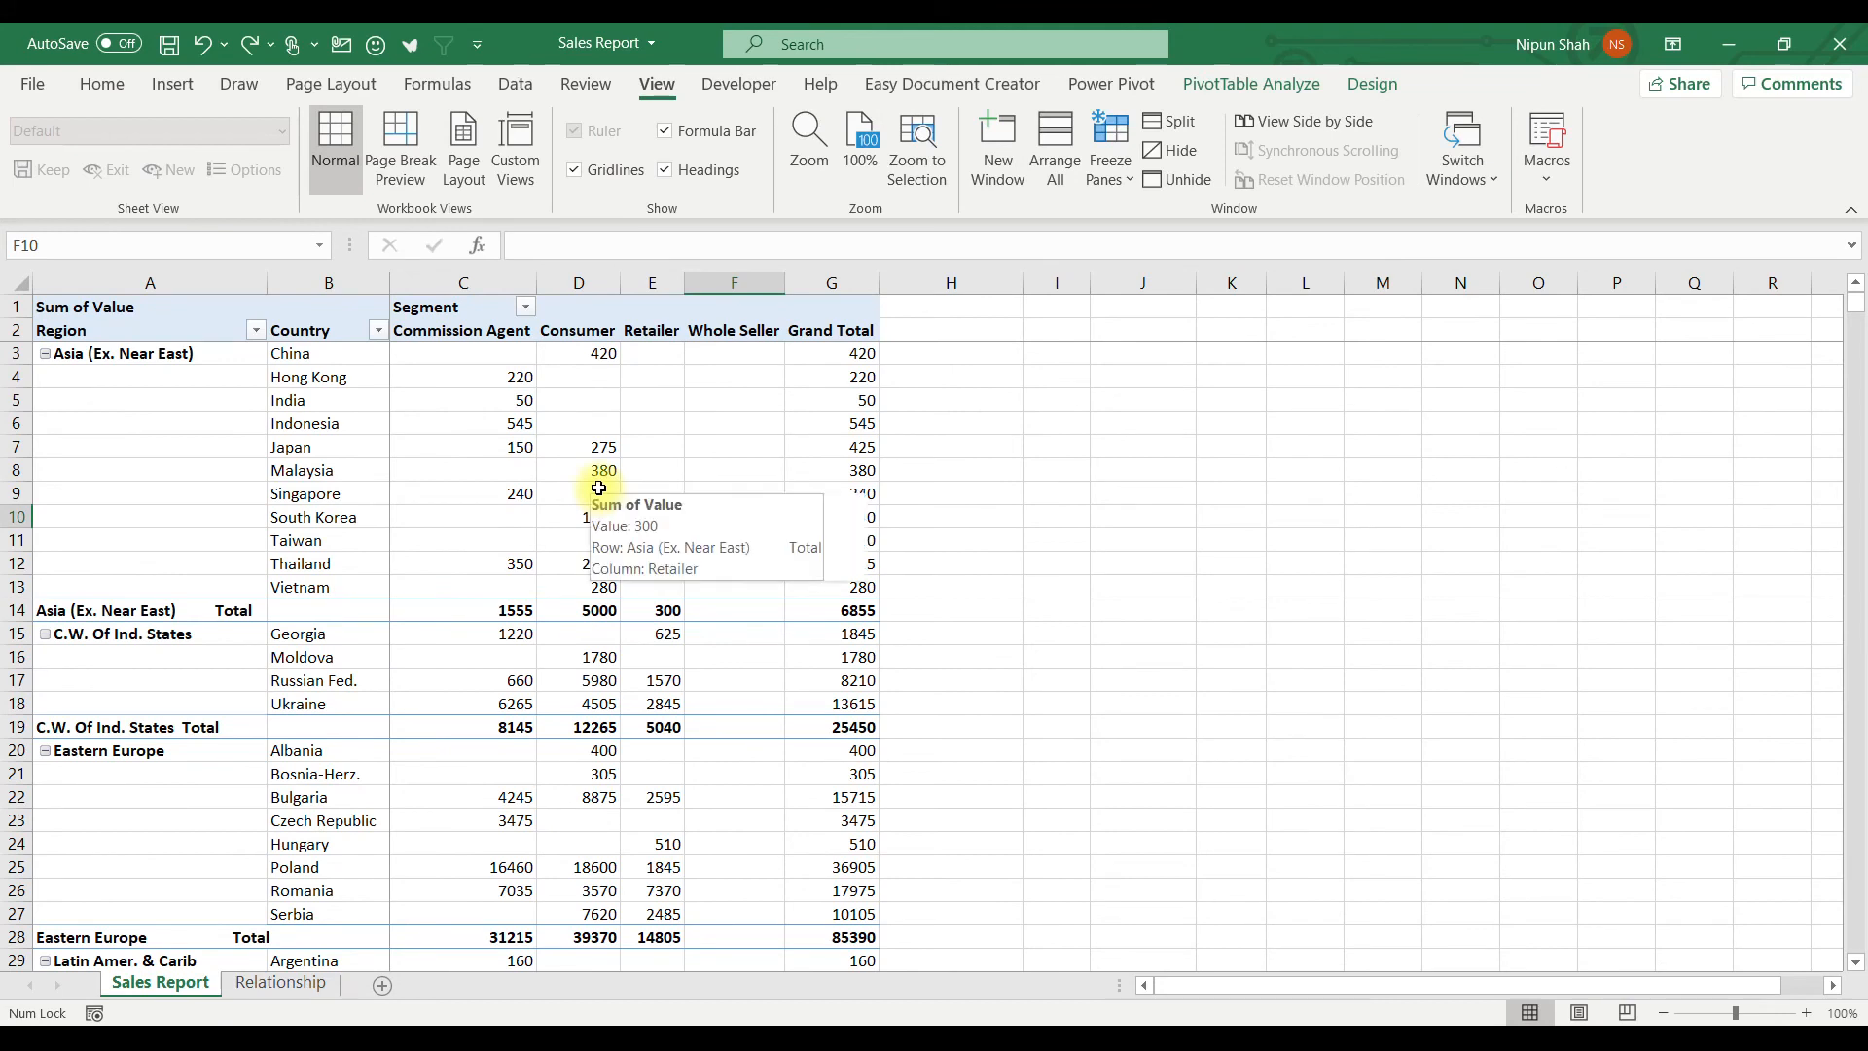
- Refresh the PivotTable in the Sales Report workbook and check its New Segment column and New Region row
{"action": "right_click", "coordinate": [585, 495]}
{"action": "left_click", "coordinate": [655, 614]}
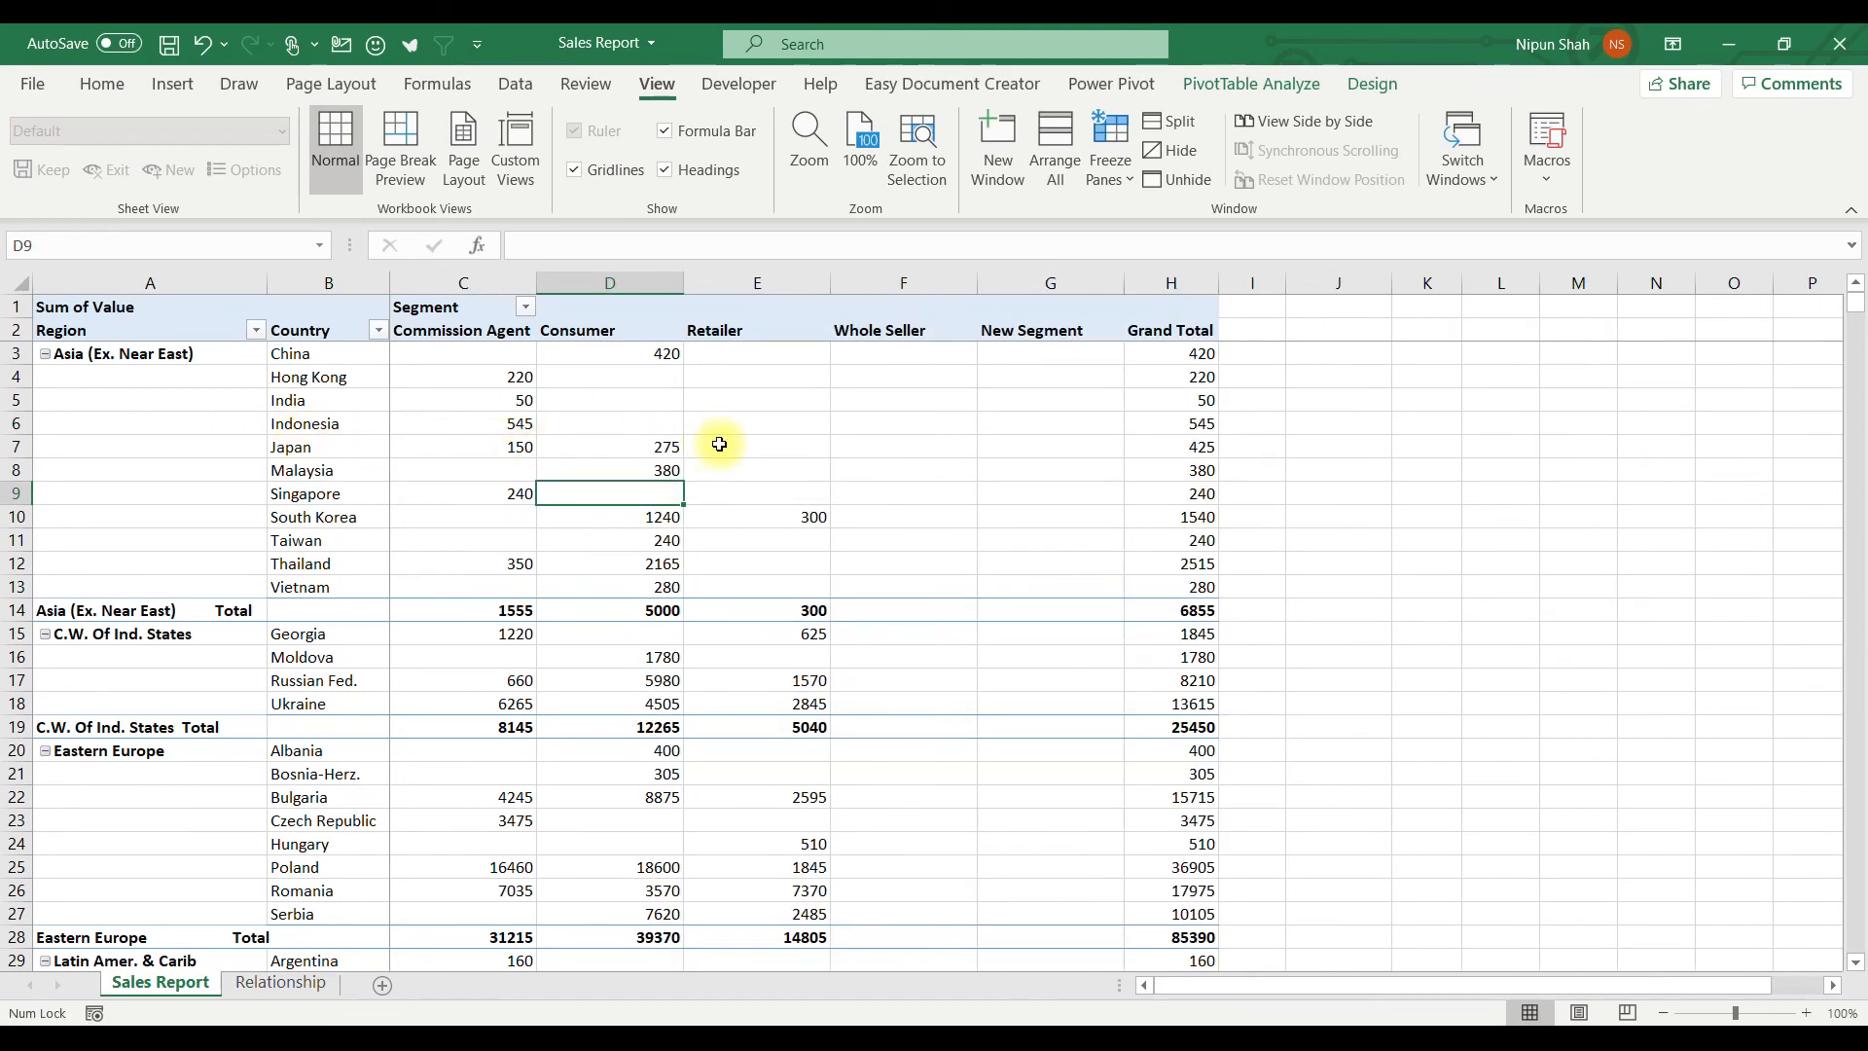
{"action": "left_click", "coordinate": [1093, 334]}
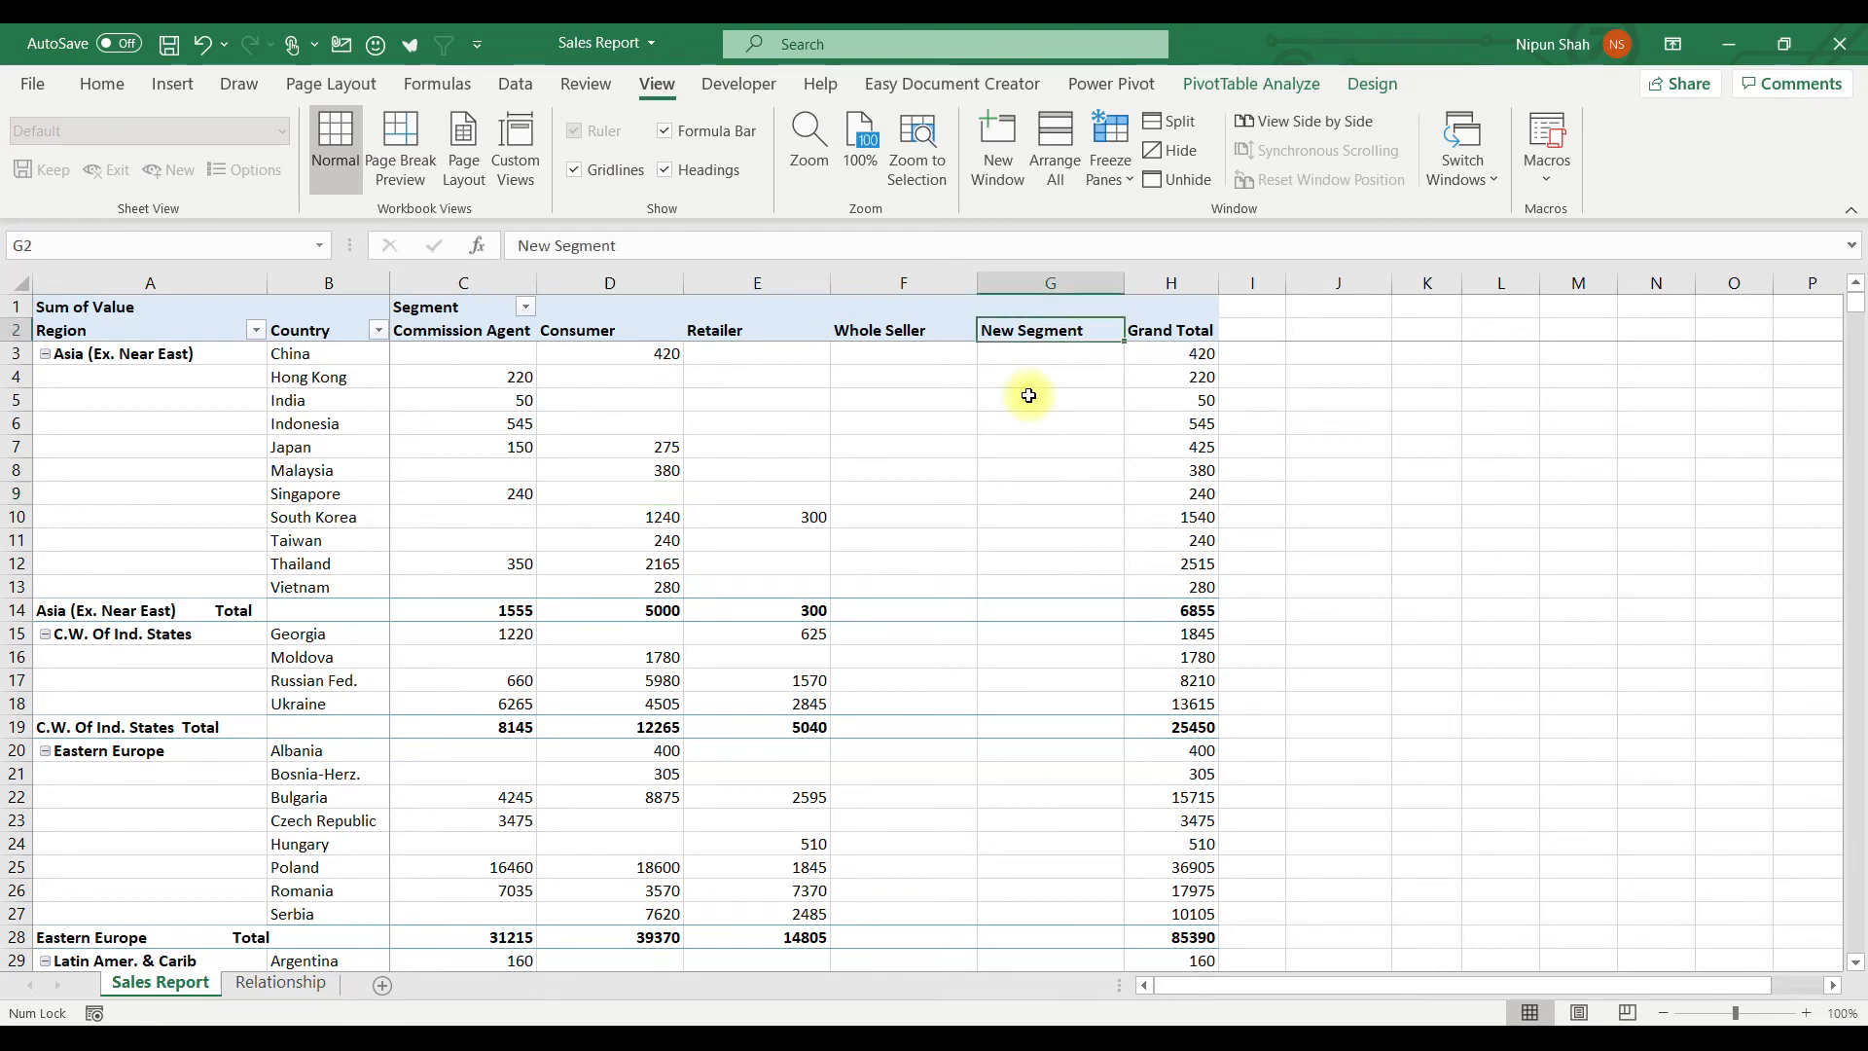
{"action": "scroll", "coordinate": [324, 620], "scroll_direction": "down", "scroll_amount": 16}
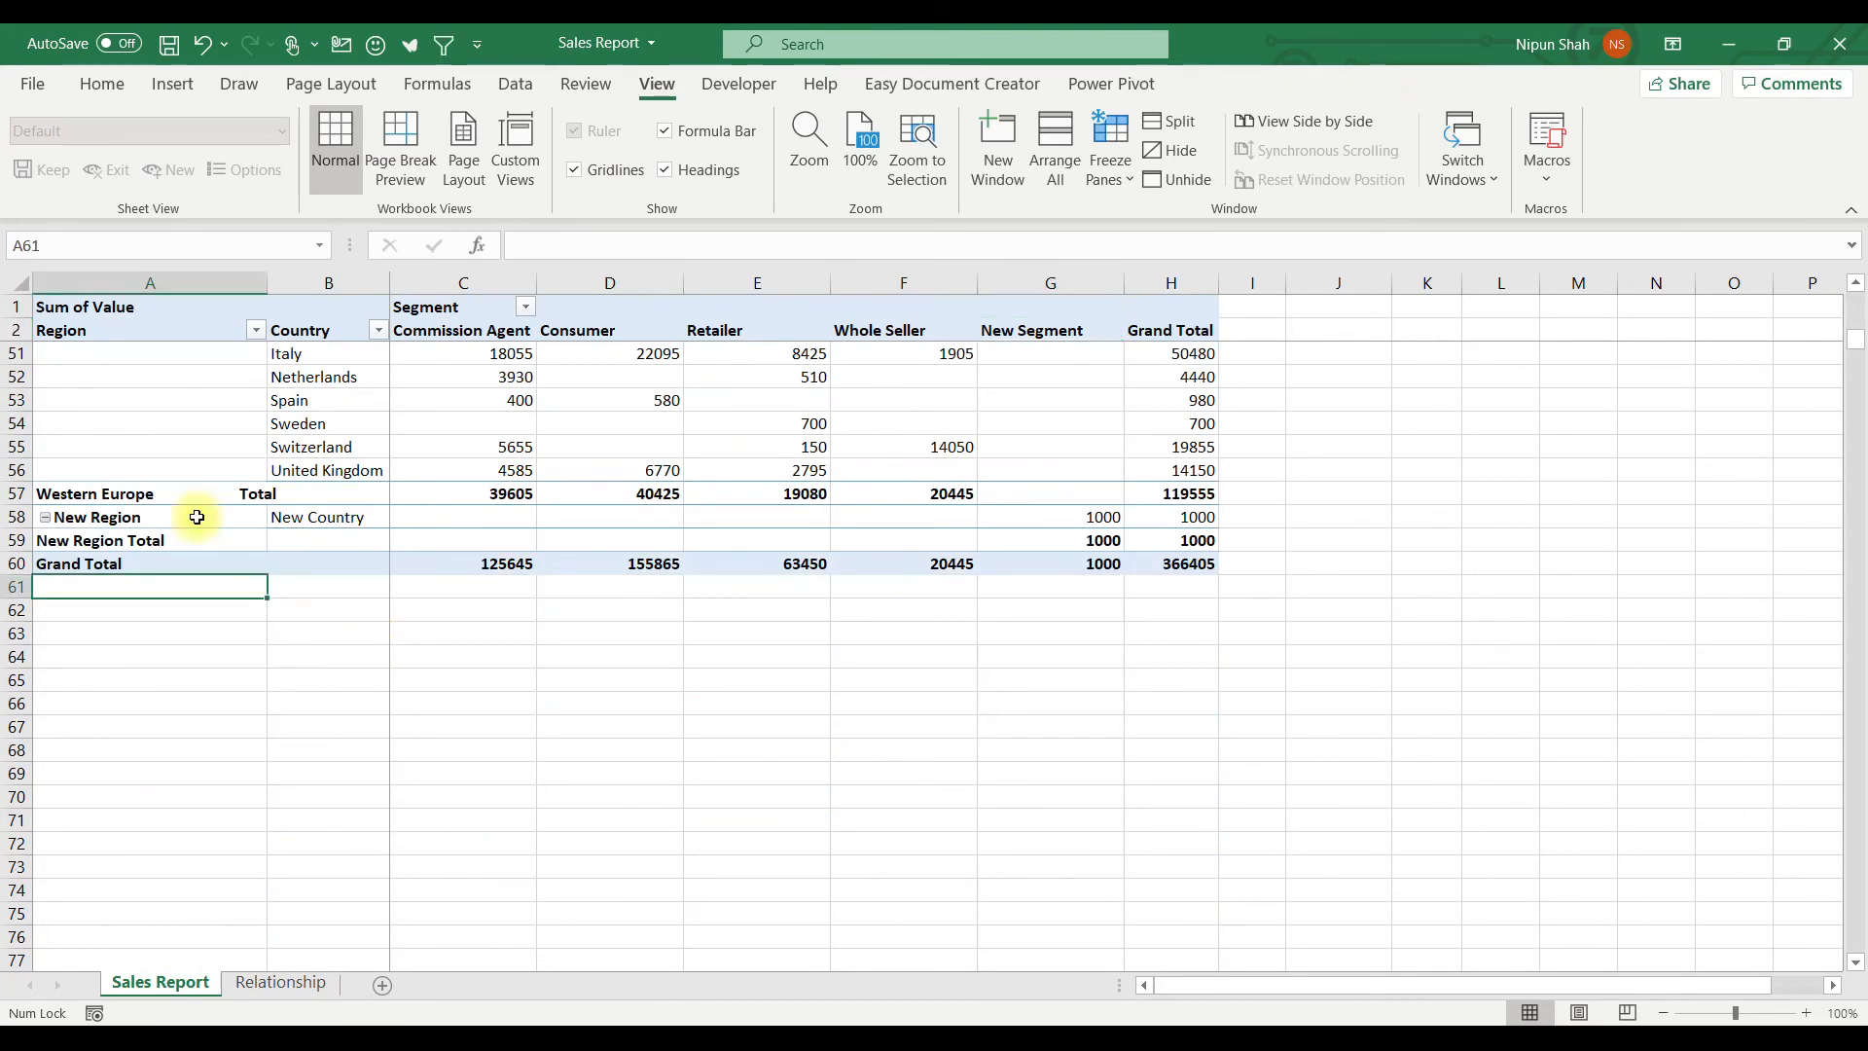
{"action": "left_click_drag", "start_coordinate": [196, 516], "coordinate": [1113, 519]}
{"action": "scroll", "coordinate": [851, 468], "scroll_direction": "up", "scroll_amount": 16}
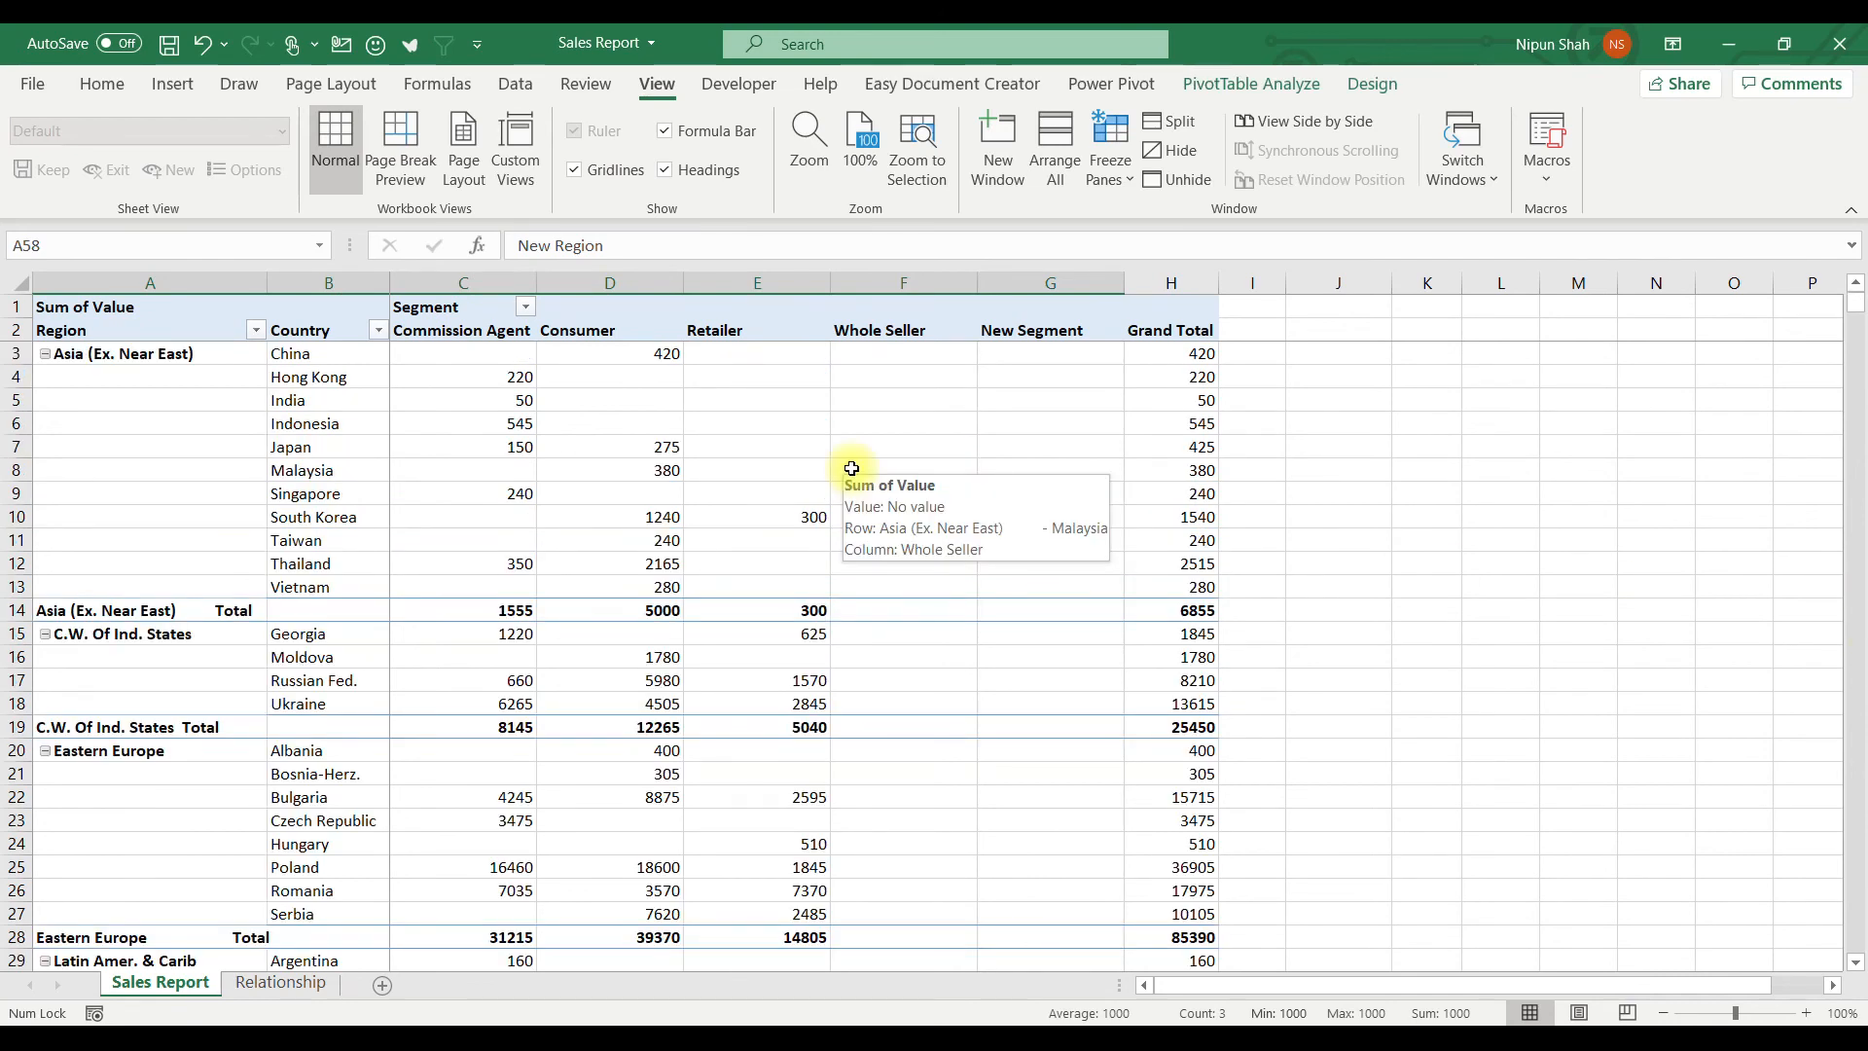
- Show the workbook's queries and connections and preview the Sales Report query's details
{"action": "left_click", "coordinate": [516, 84]}
{"action": "left_click", "coordinate": [574, 120]}
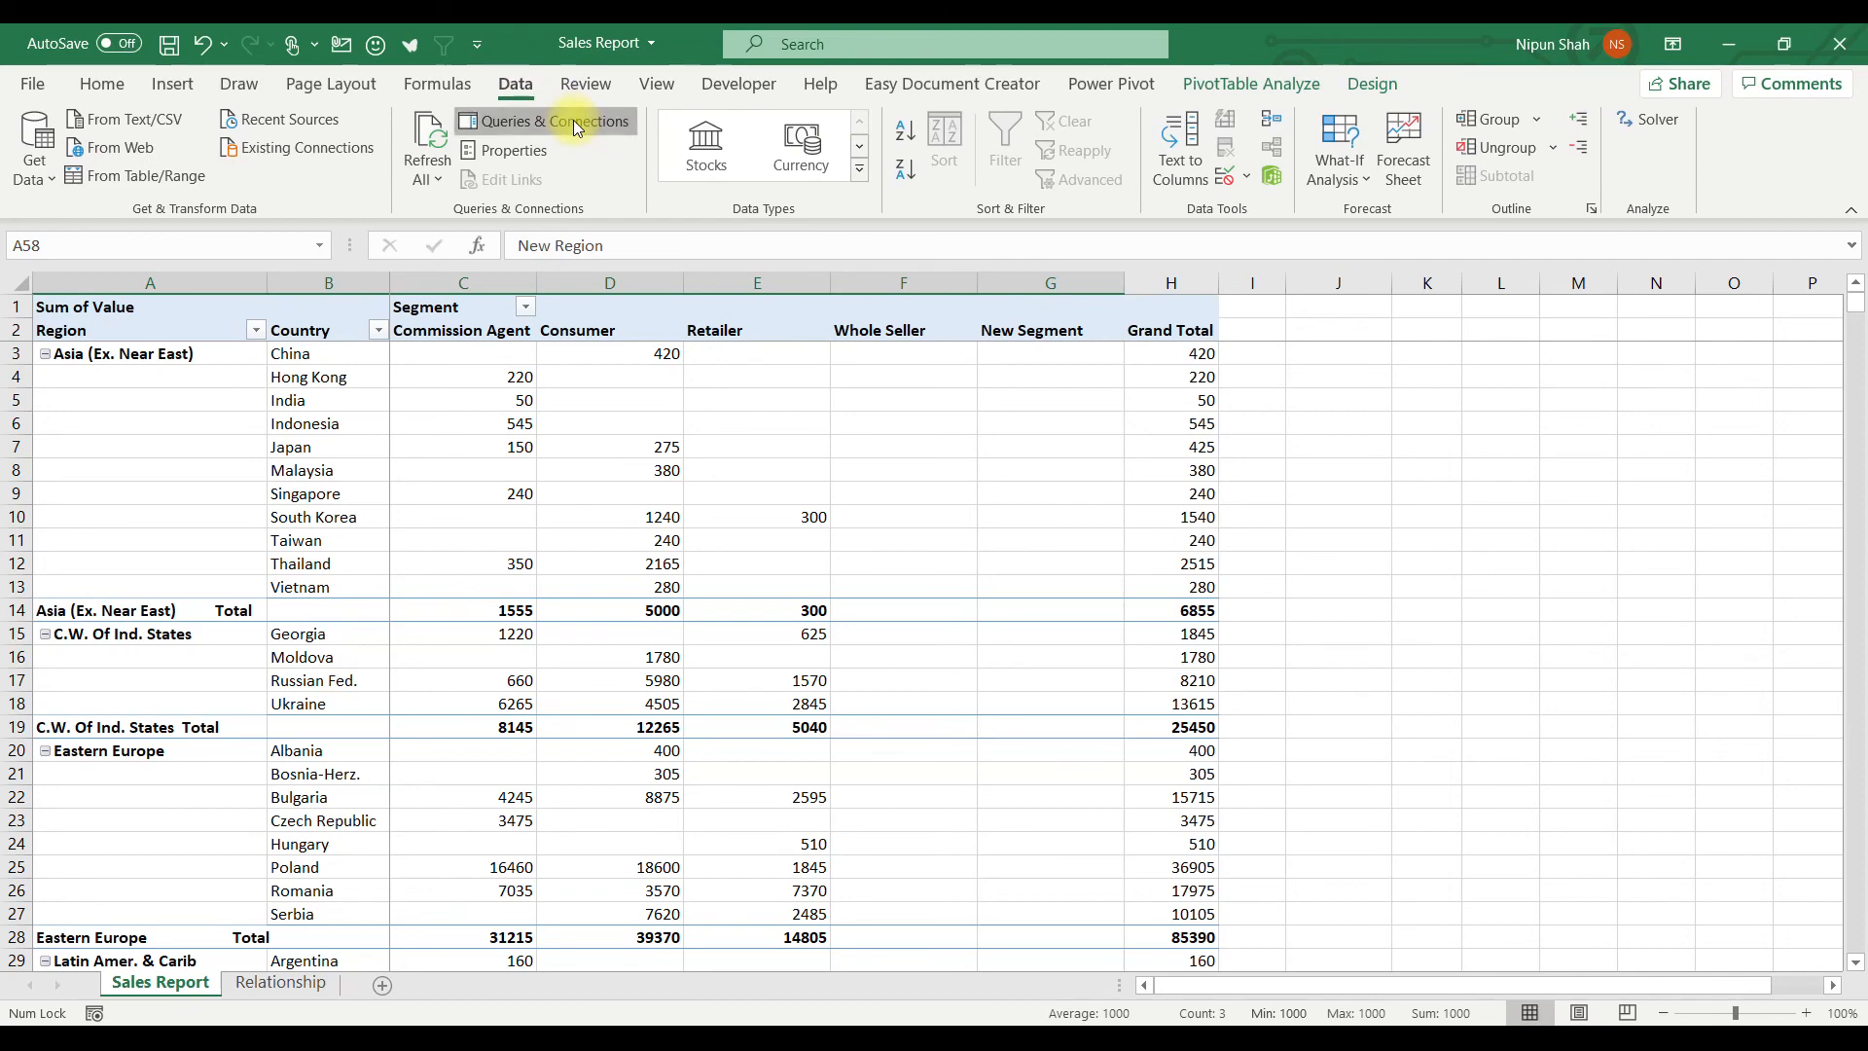
{"action": "mouse_move", "coordinate": [1605, 691]}
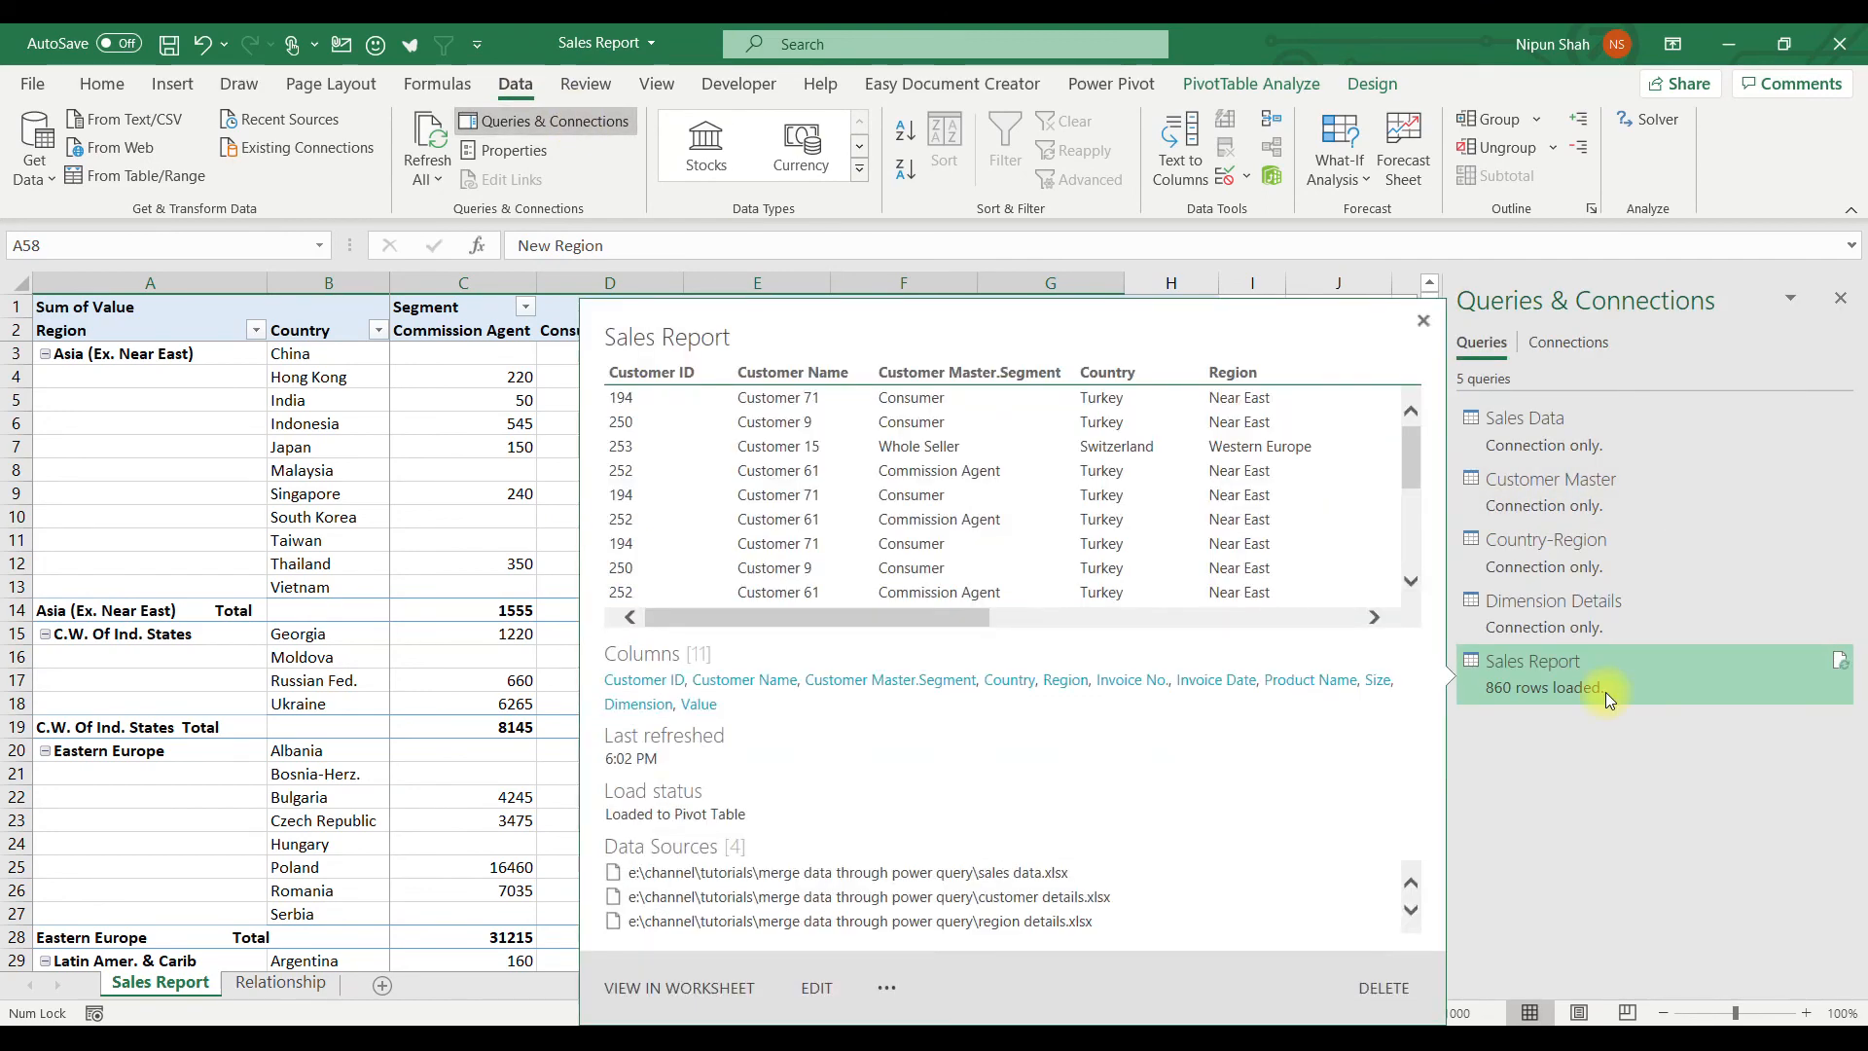